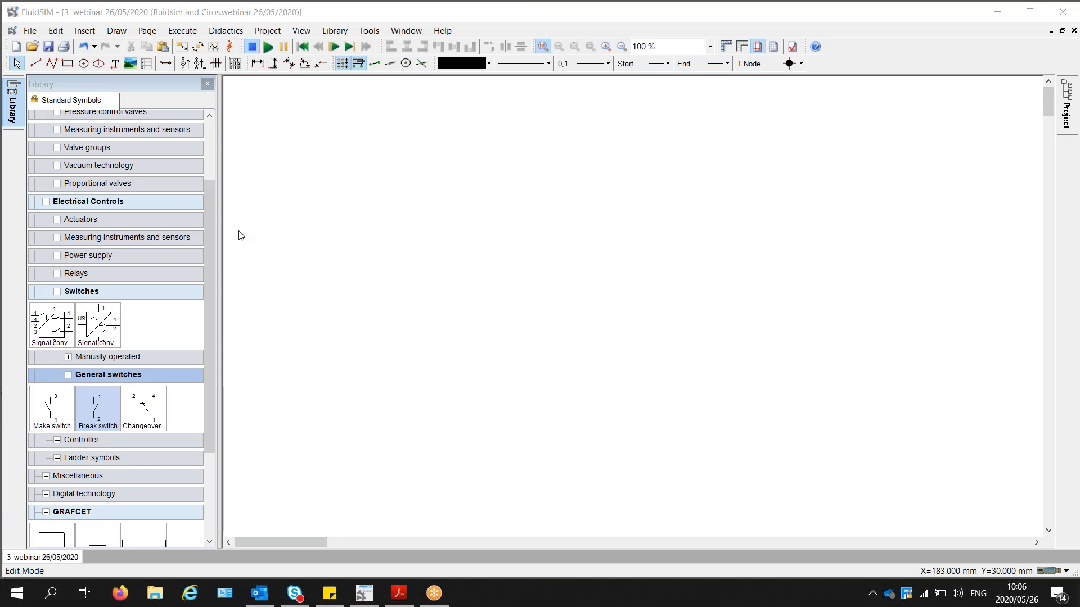
- Place a double acting cylinder from the pneumatic actuators in the upper middle of the empty circuit sheet
drag(211, 208, 206, 139)
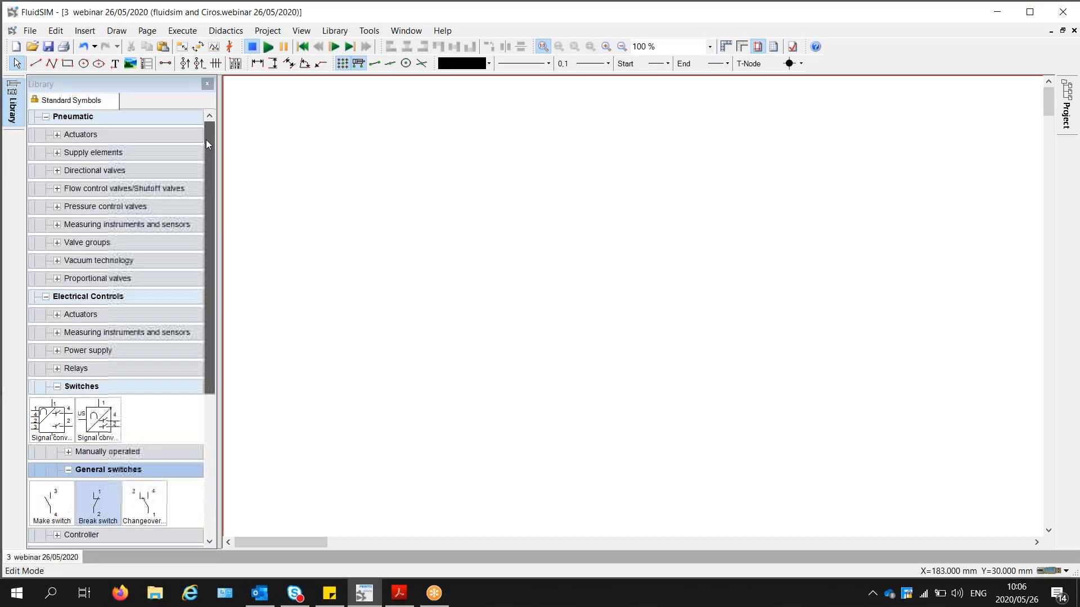
click(46, 295)
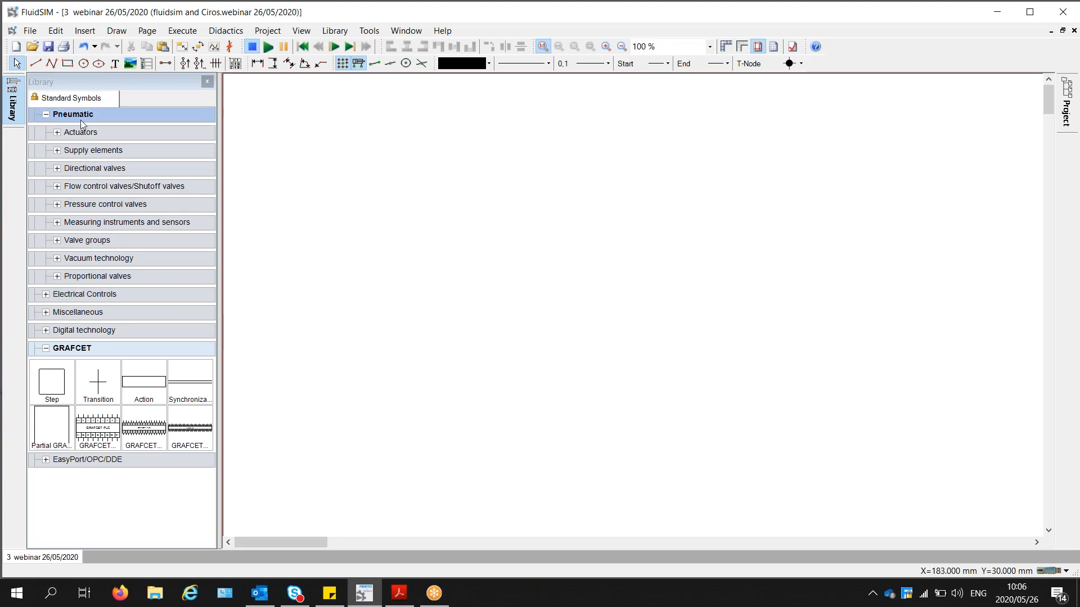
click(58, 133)
drag(98, 166, 483, 200)
click(57, 133)
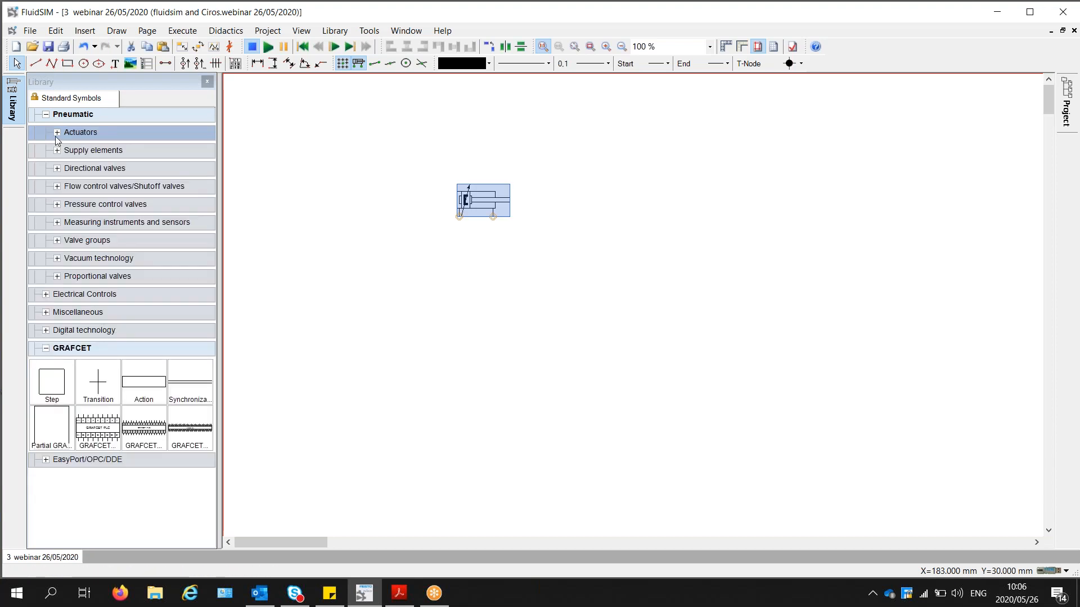
- Place a 5/2-way solenoid valve with spring return below the cylinder
click(59, 168)
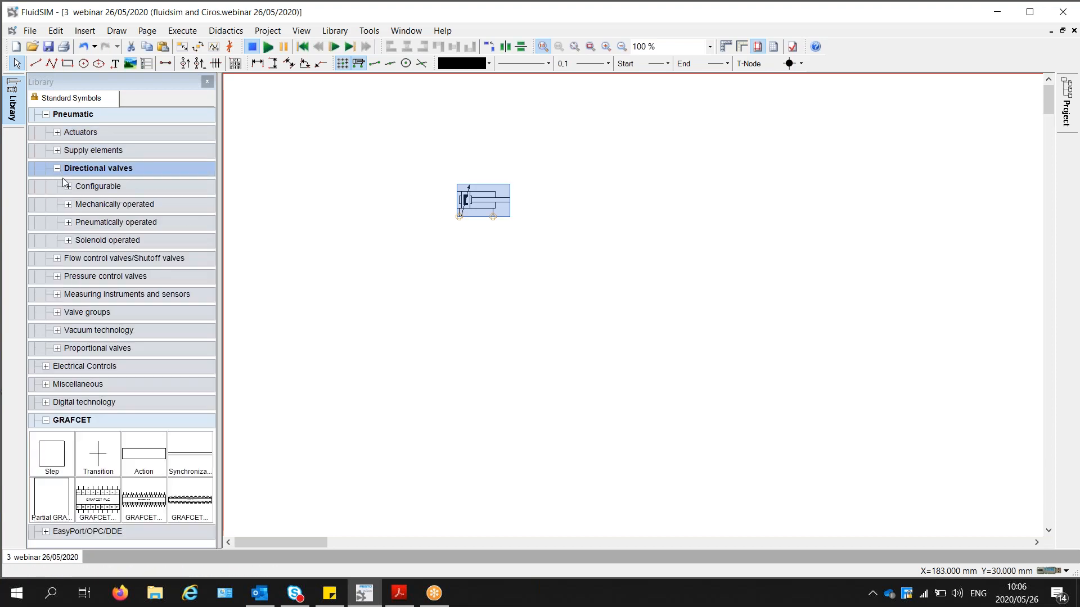
click(68, 242)
drag(55, 325, 451, 290)
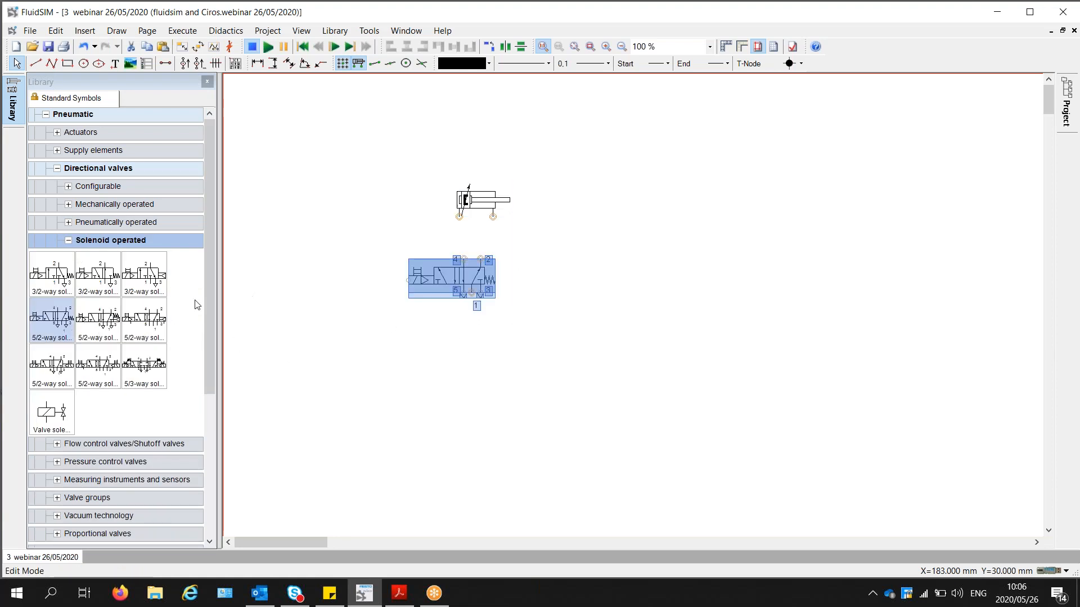
click(68, 240)
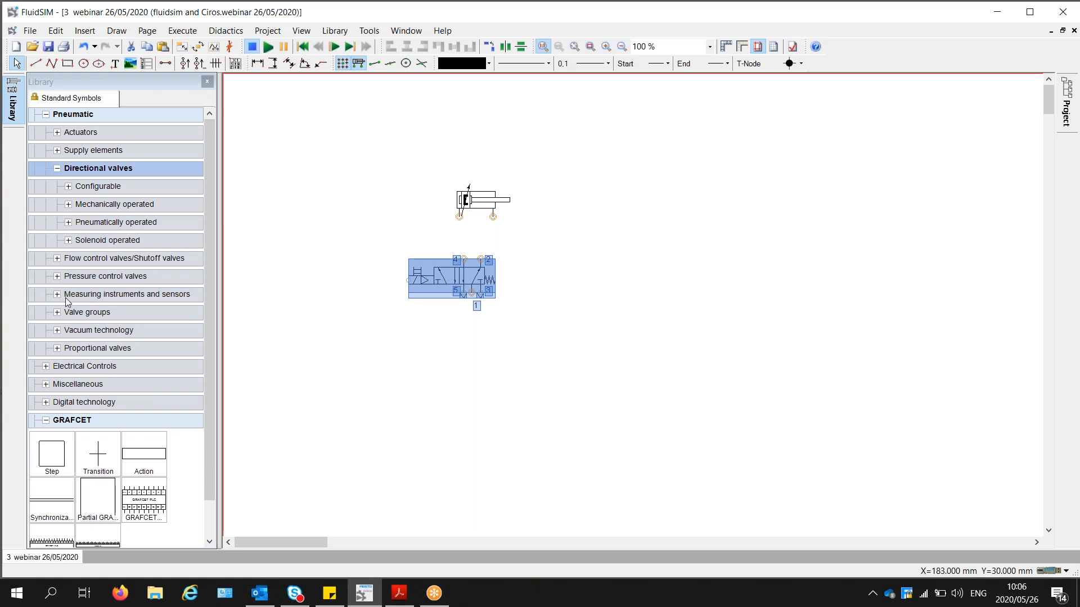
- Place a compressed air supply and an air service unit below the valve, and rotate the service unit to stand vertically
click(57, 150)
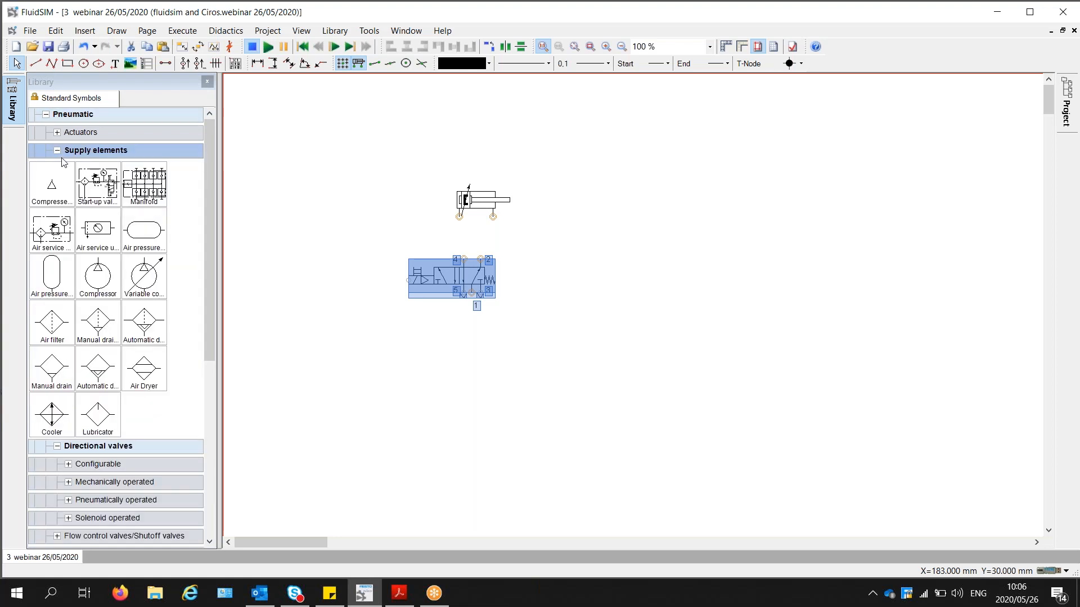
drag(50, 186, 366, 433)
drag(57, 228, 468, 387)
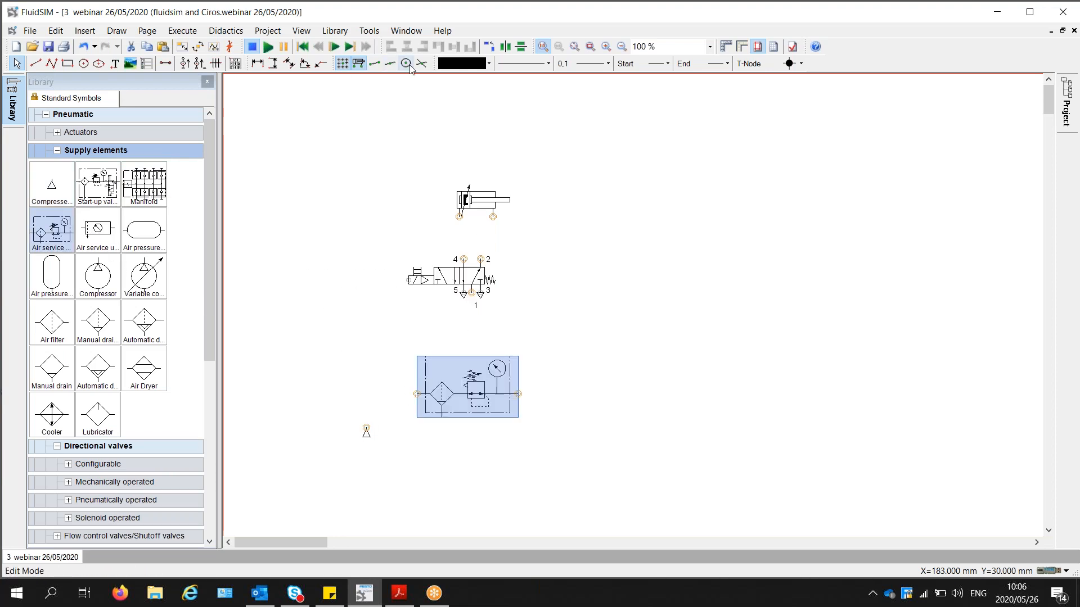
click(493, 49)
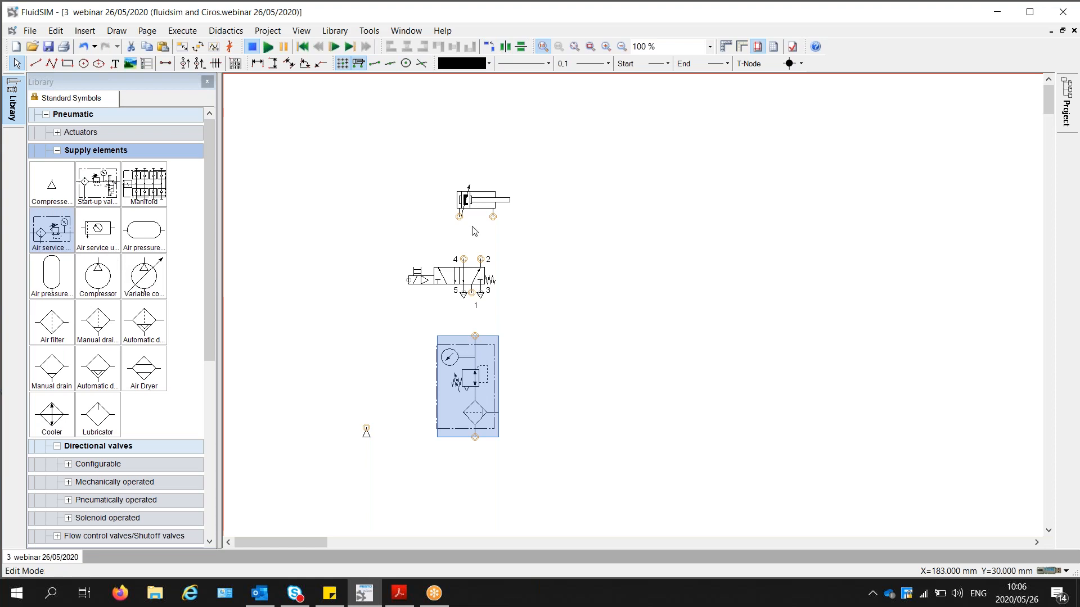
- Connect valve ports 4 and 2 to the cylinder's two ports, and the air service unit's outlet to valve port 1
drag(464, 260, 459, 217)
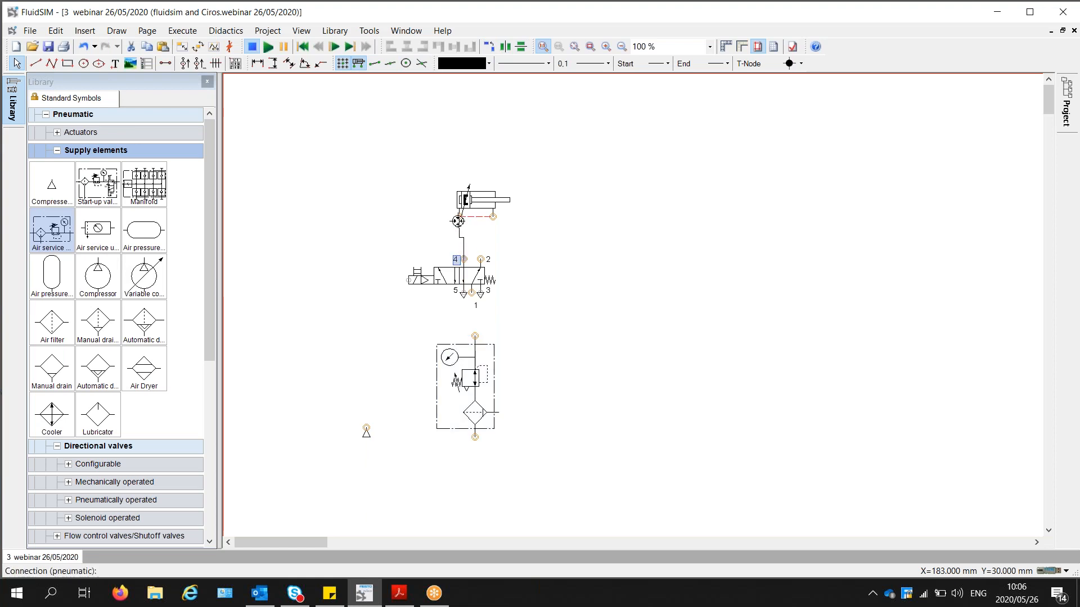
drag(481, 262, 492, 216)
drag(475, 336, 474, 293)
drag(471, 357, 464, 357)
- Move the connected circuit towards the sheet's upper left, and connect the compressed air supply to the service unit's inlet in a straight line
drag(541, 456, 441, 113)
drag(432, 250, 329, 183)
drag(366, 428, 369, 368)
click(366, 433)
drag(366, 433, 368, 432)
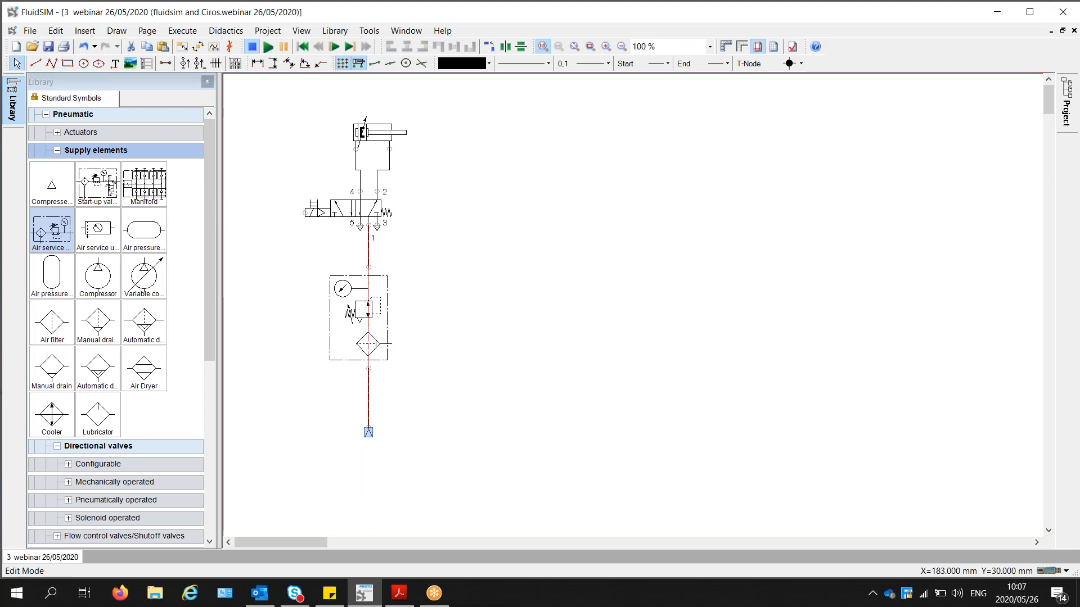
click(566, 350)
- Add the actuating label 1S1 to the double acting cylinder, with start 0 and end 10 mm
scroll(204, 332, down, 3)
drag(204, 349, 192, 457)
double_click(379, 132)
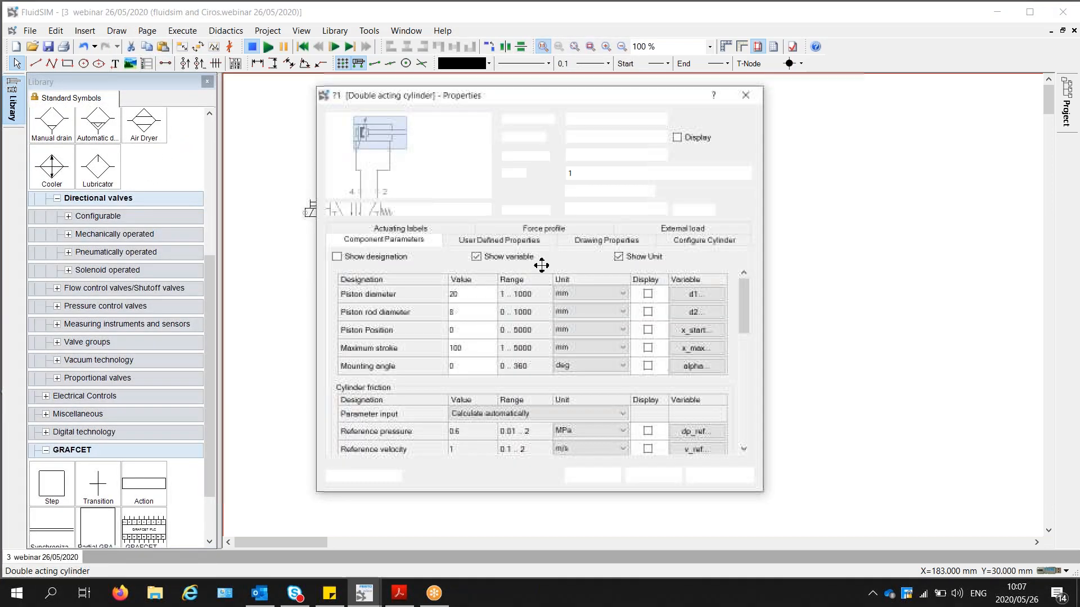
click(401, 230)
click(368, 274)
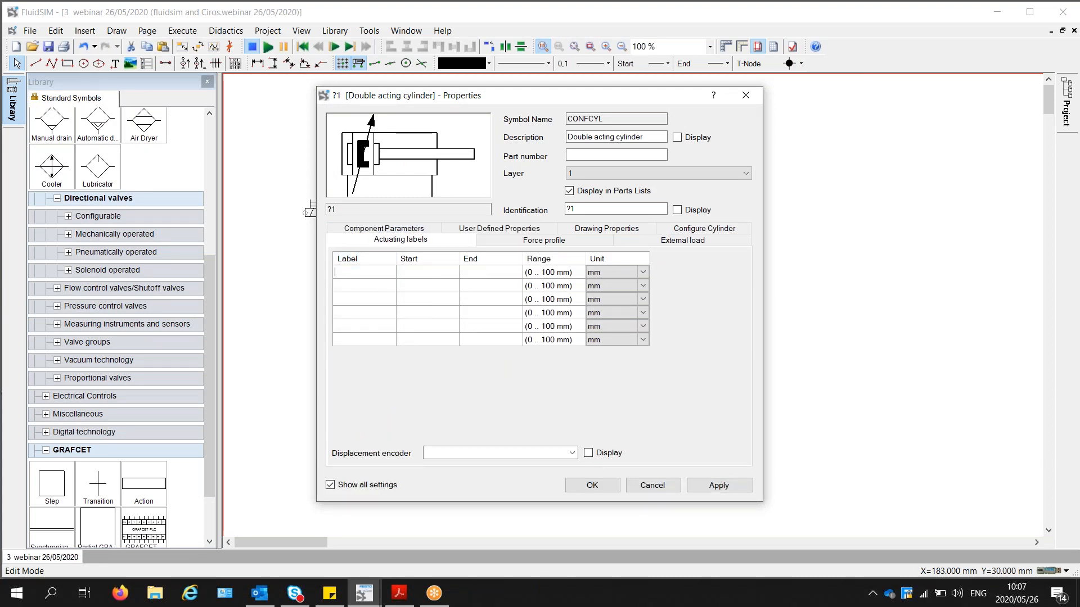
text(1S1)
key(Tab)
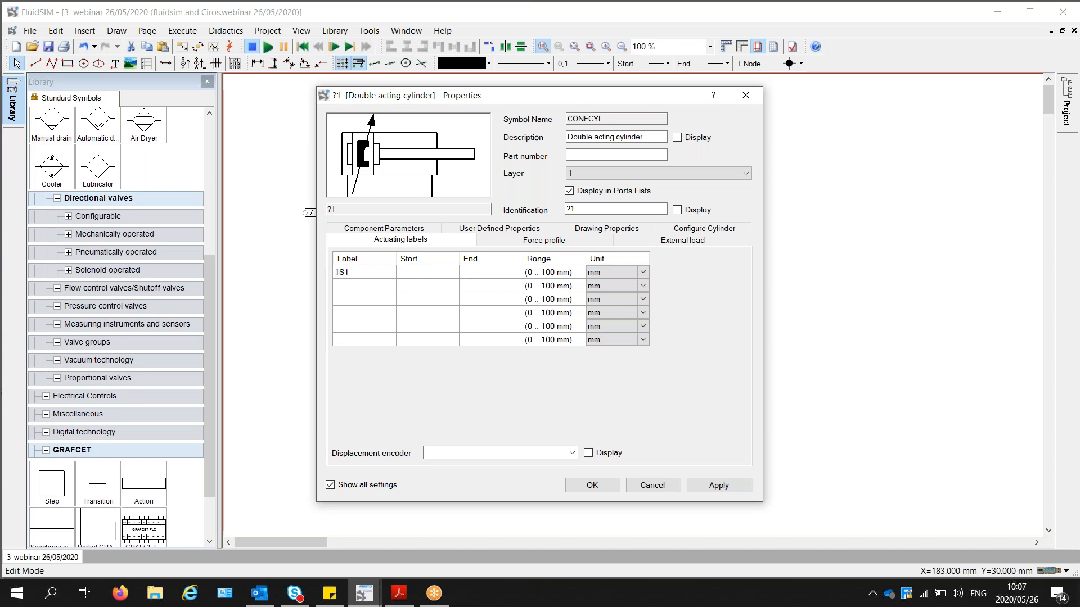
text(010)
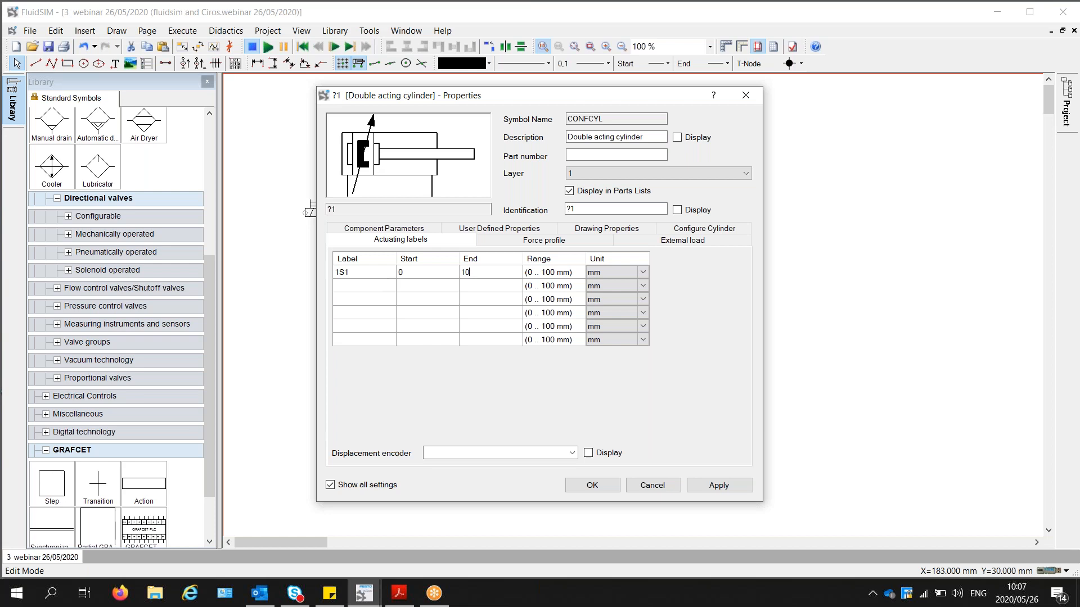
- Add a second actuating label 1S2 with start 90 and end 100 mm, and apply the cylinder's properties
click(382, 288)
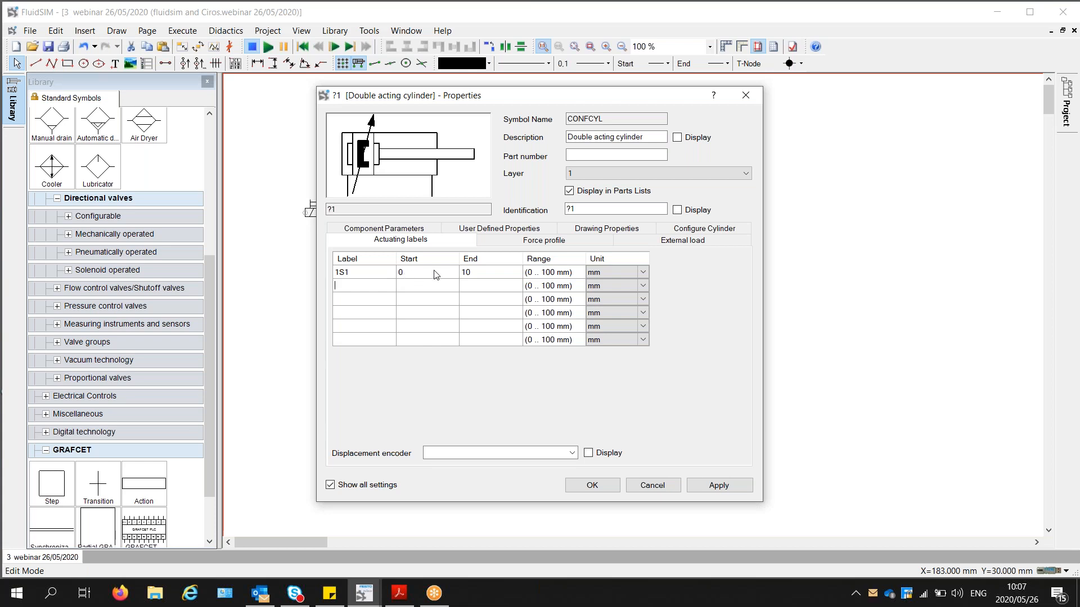
text(1S2)
key(Tab)
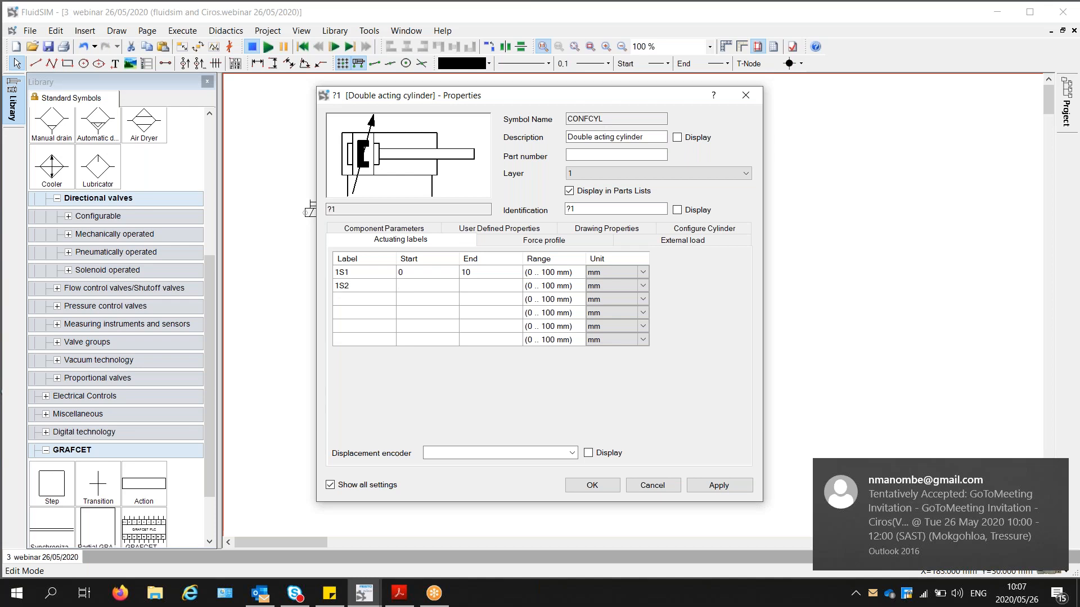
text(90)
key(Tab)
text(100)
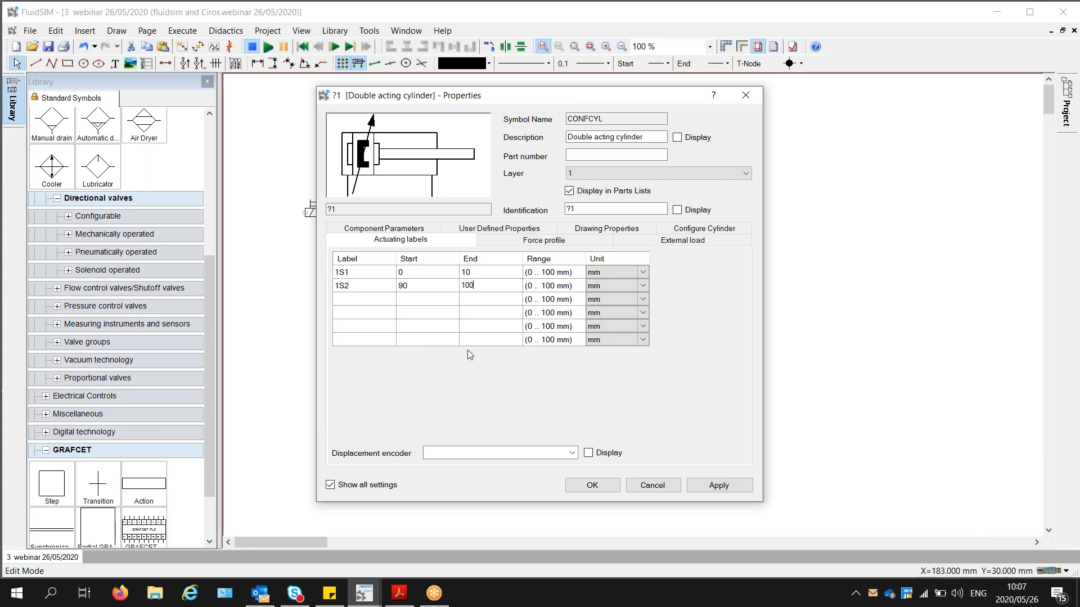
click(709, 493)
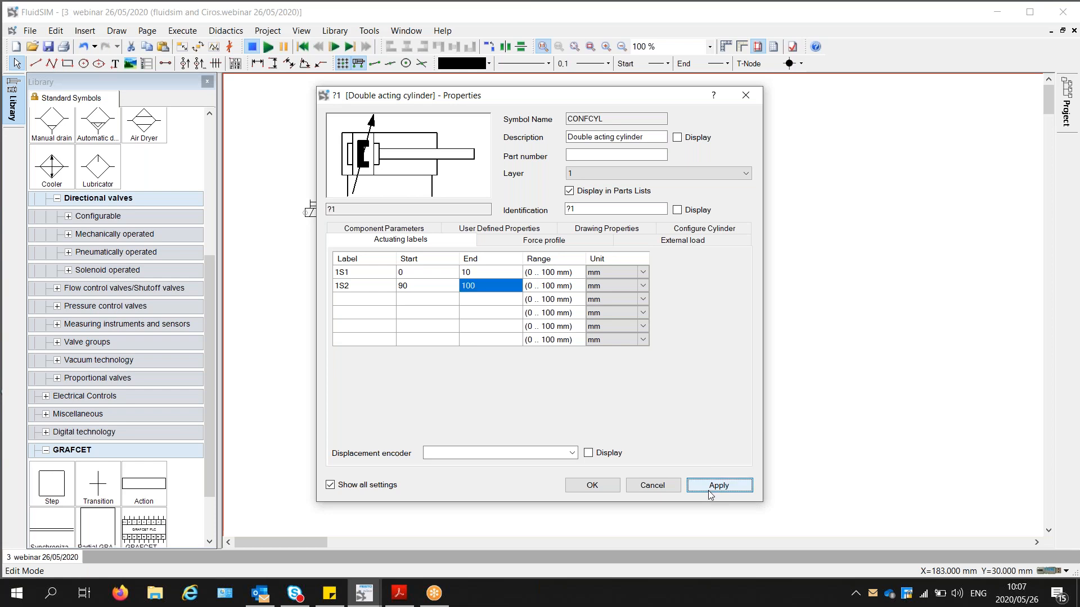
click(590, 493)
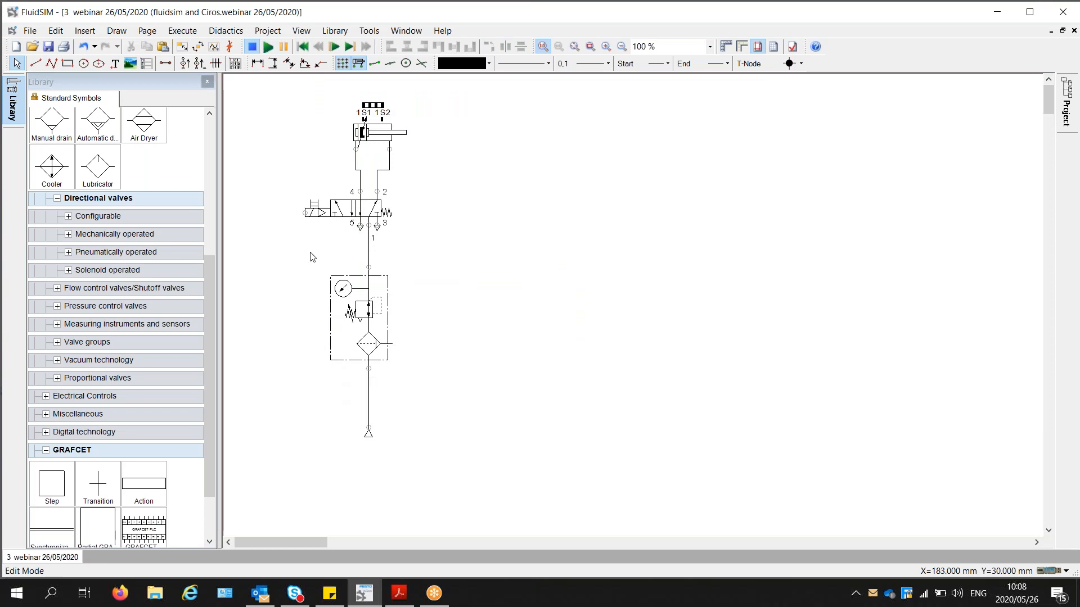
- Name the valve solenoid's electric connector M1
double_click(305, 213)
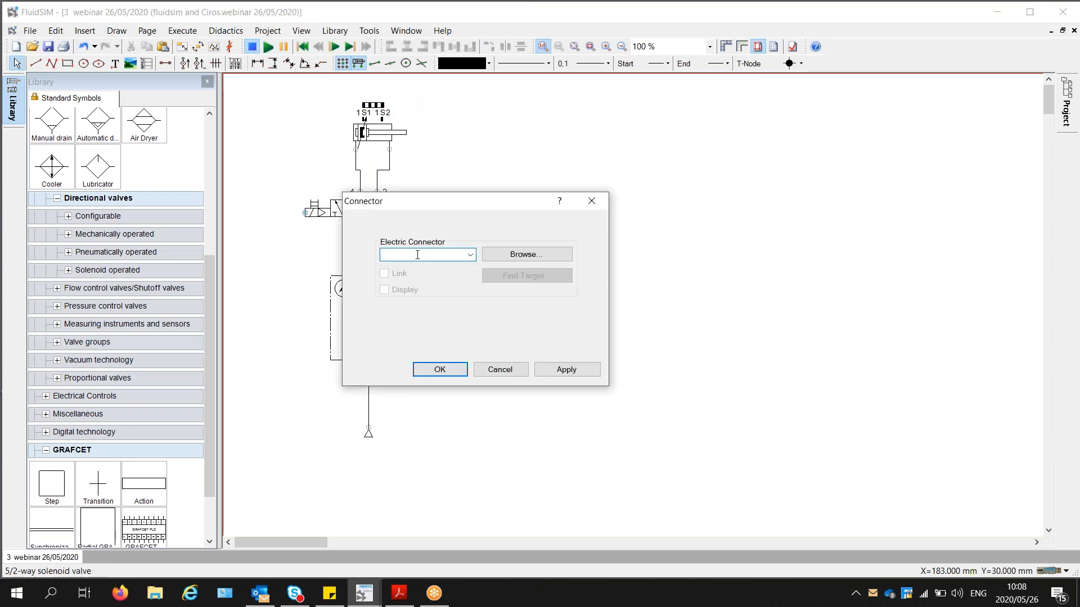
text(M1)
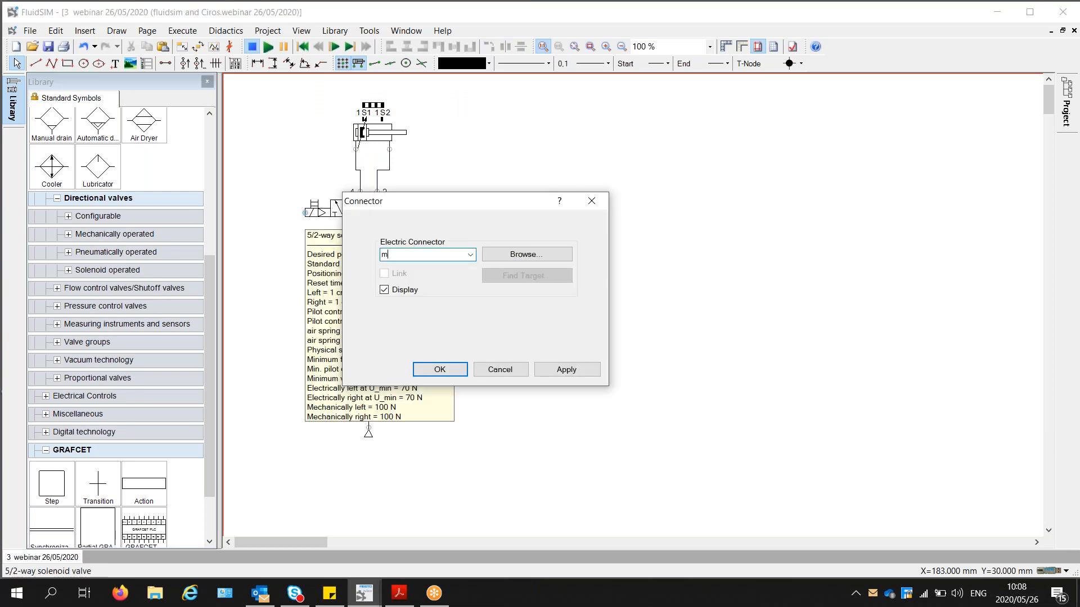
key(BackSpace)
key(BackSpace)
text(M1)
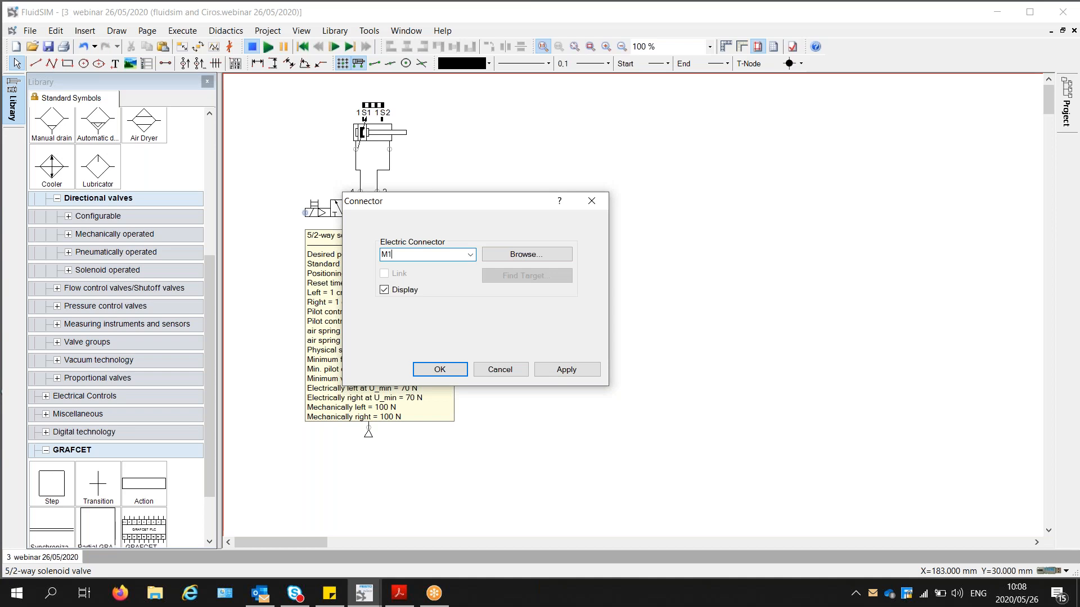
click(440, 370)
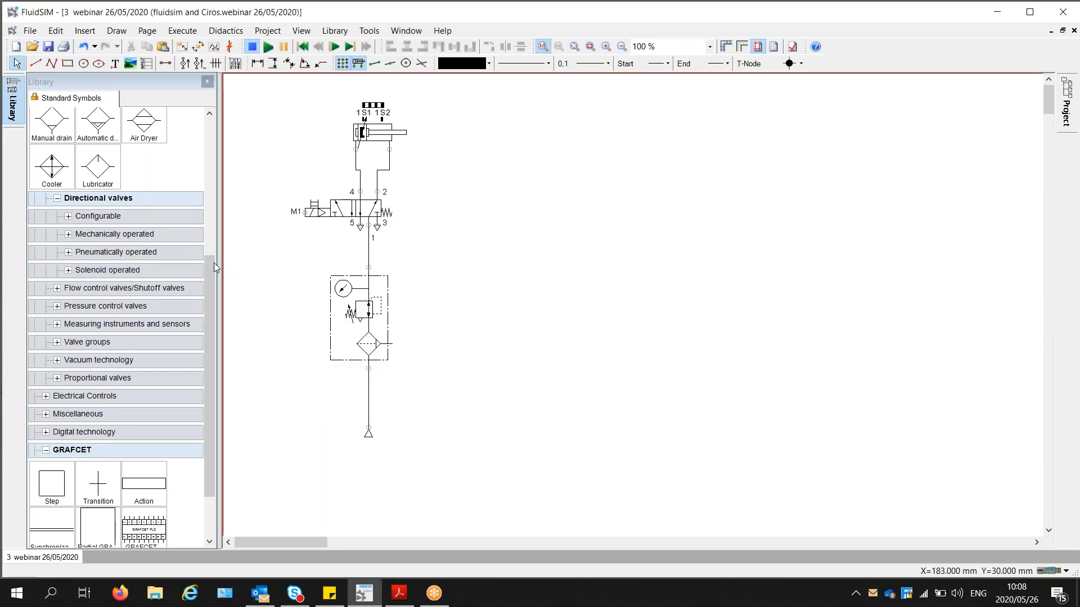
- Place a GRAFCET PLC with inputs I0 to I15 and outputs Q0 to Q15 beside the pneumatic circuit
scroll(207, 264, up, 5)
click(62, 132)
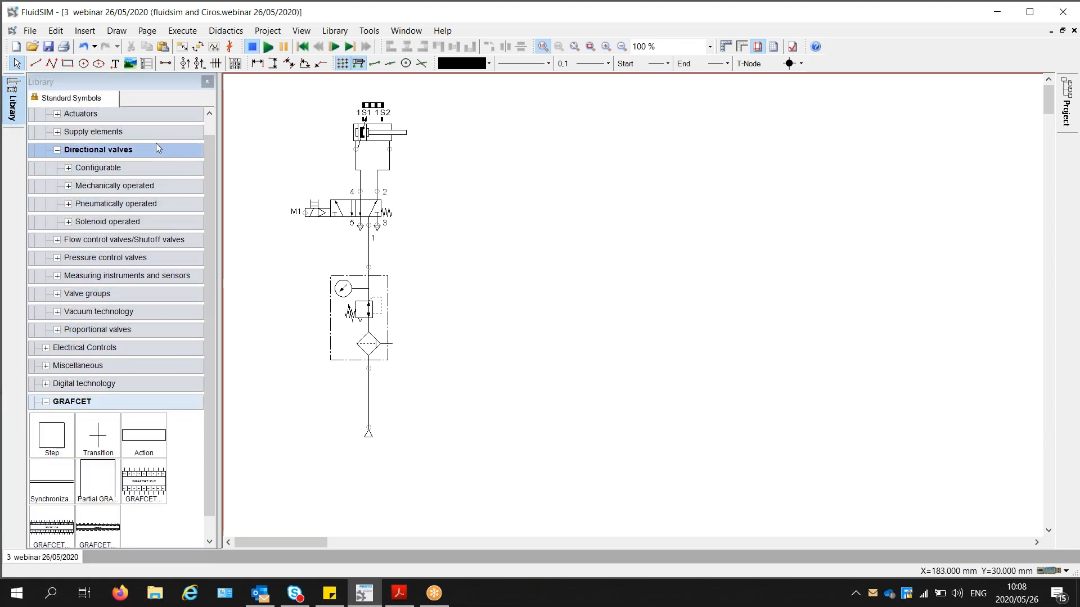
scroll(212, 140, up, 1)
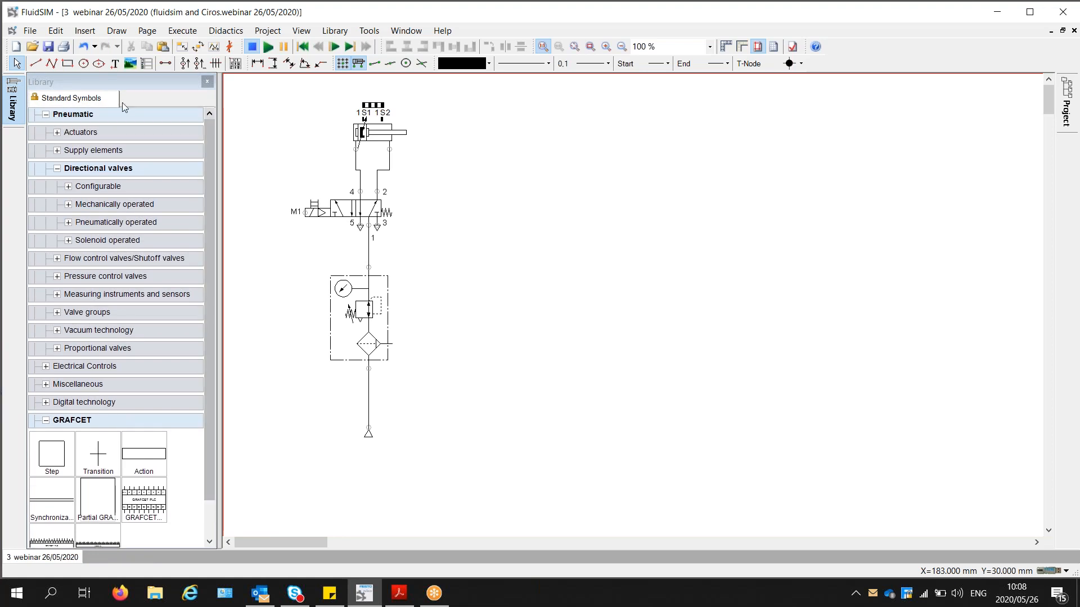
click(45, 115)
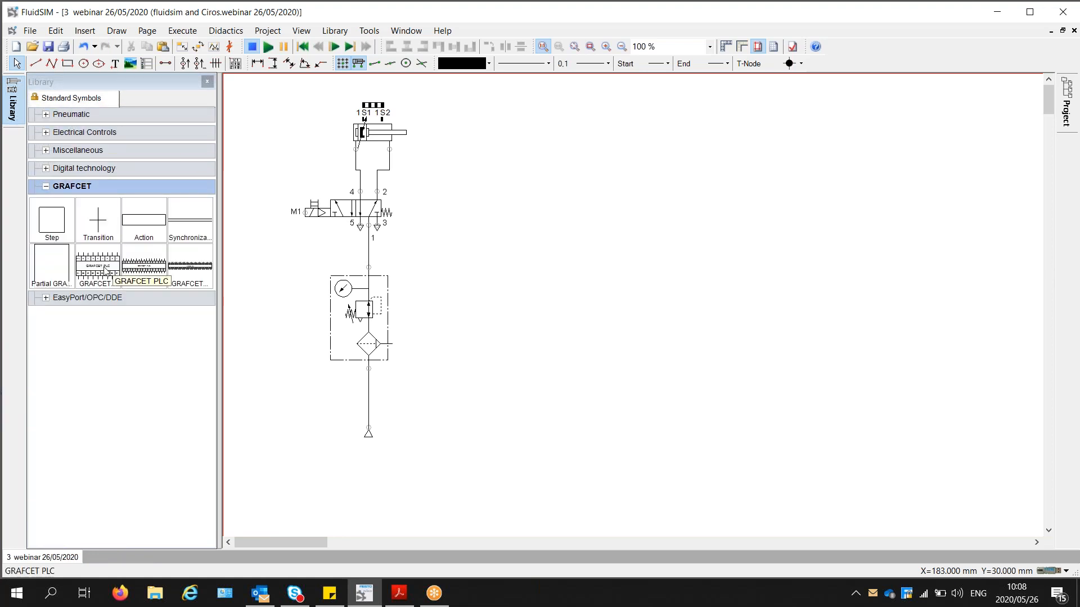
drag(104, 270, 776, 279)
click(576, 274)
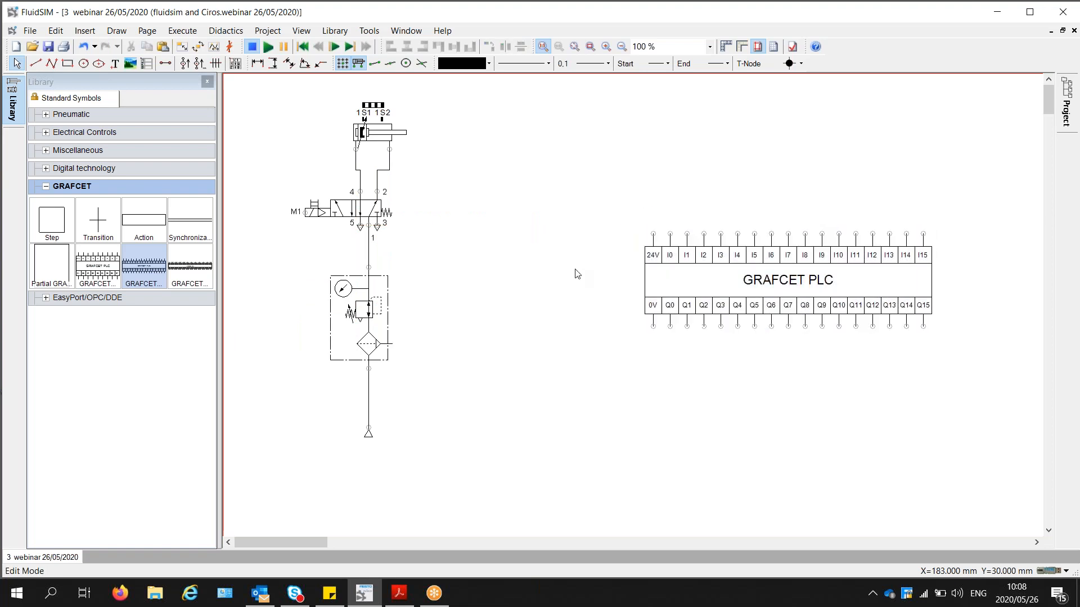
drag(192, 282, 702, 423)
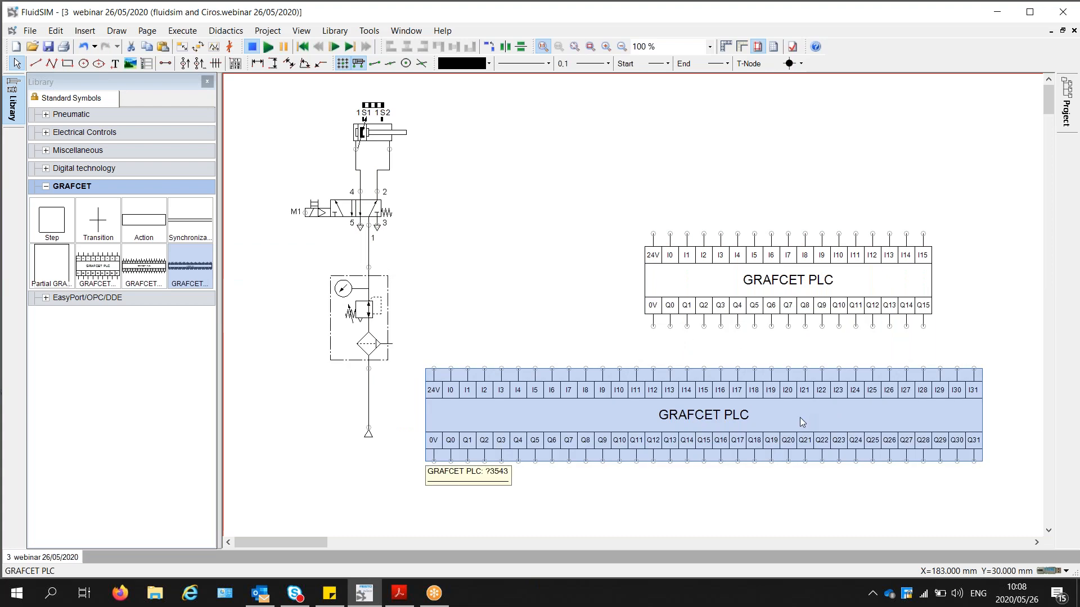
key(Delete)
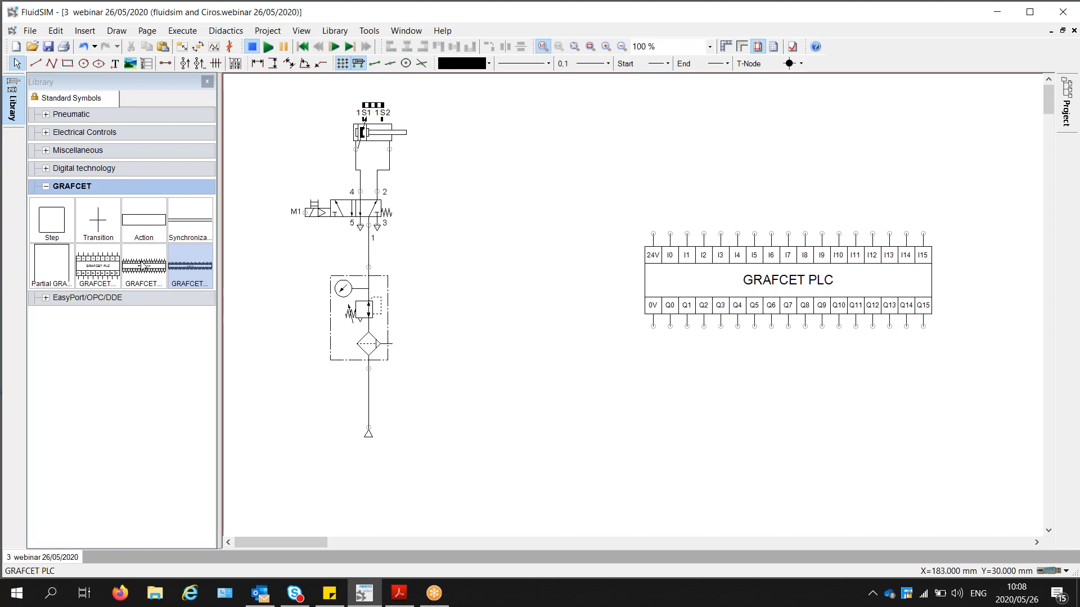
drag(98, 264, 663, 424)
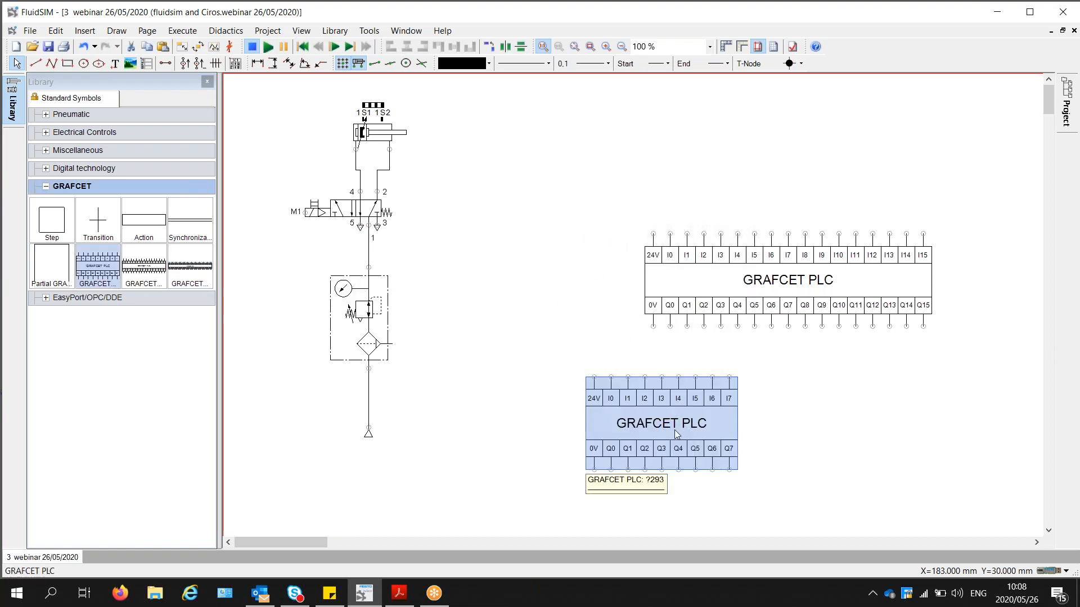
key(Delete)
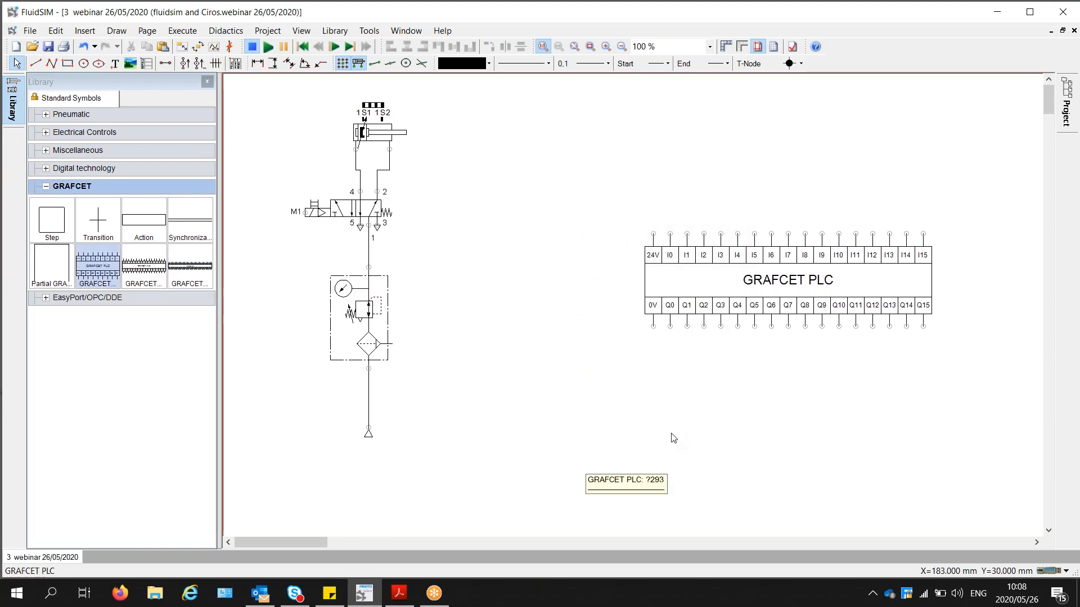
- Place a break switch from the electrical general switches above the GRAFCET PLC
click(49, 184)
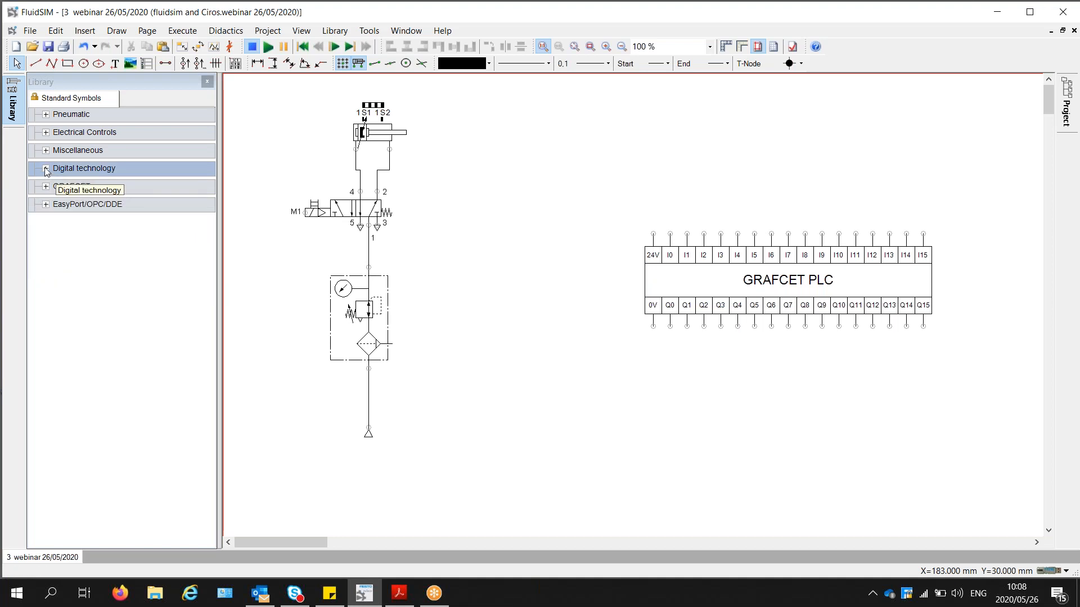
click(47, 169)
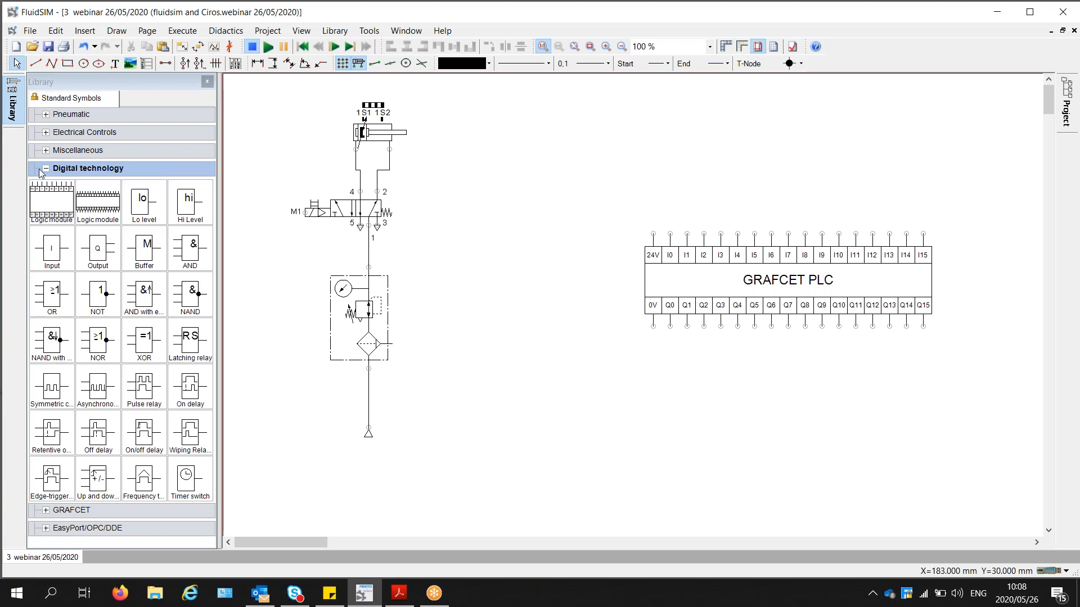
click(43, 170)
click(45, 132)
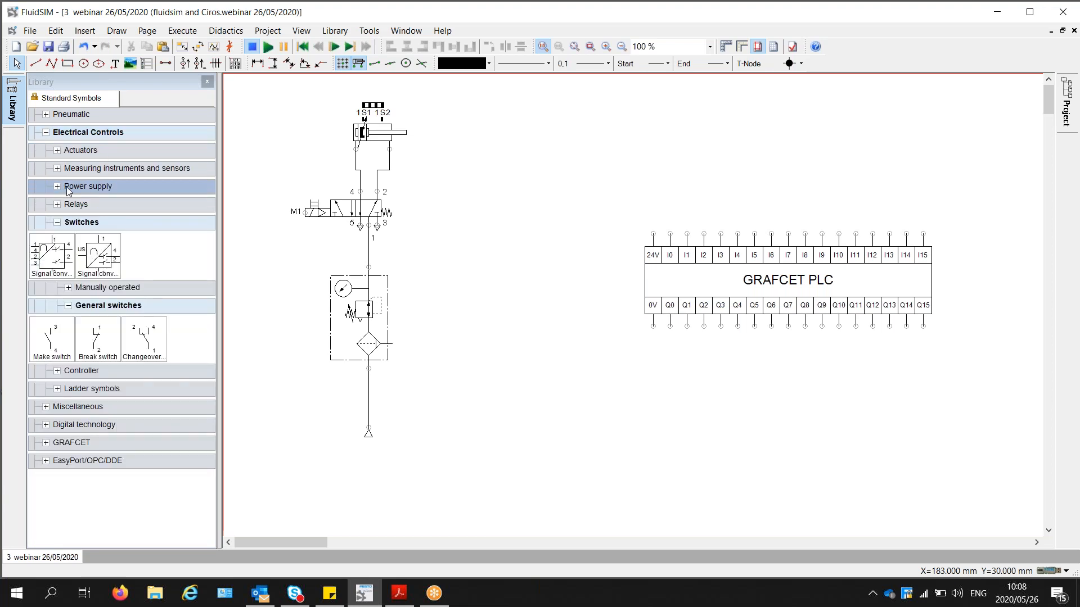
drag(97, 337, 650, 177)
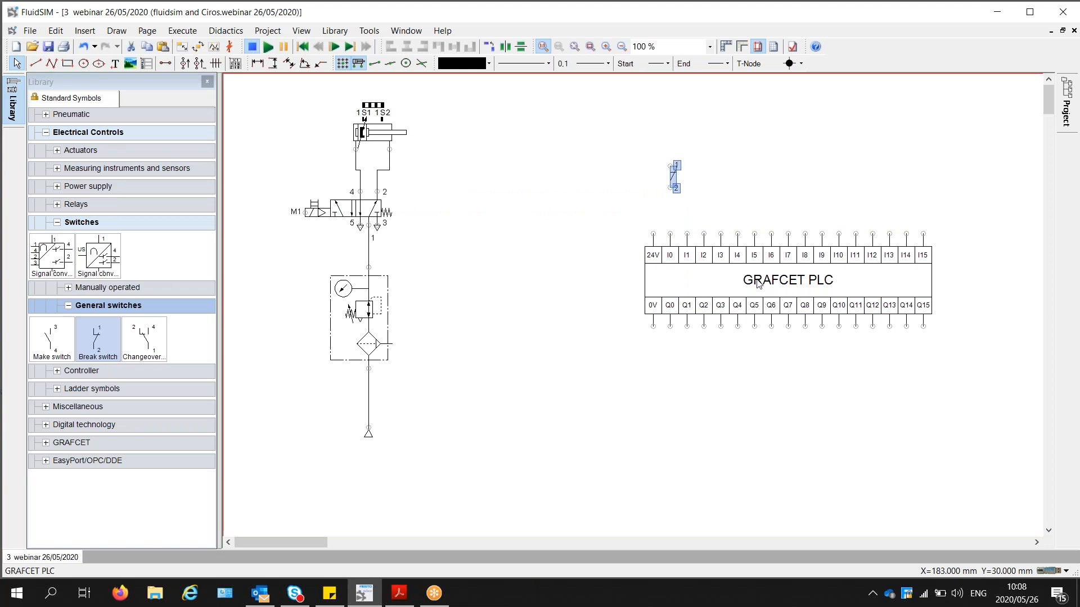
- Shift the GRAFCET PLC slightly and set its horizontal (x) scale to 1.5
drag(759, 285, 754, 313)
right_click(731, 272)
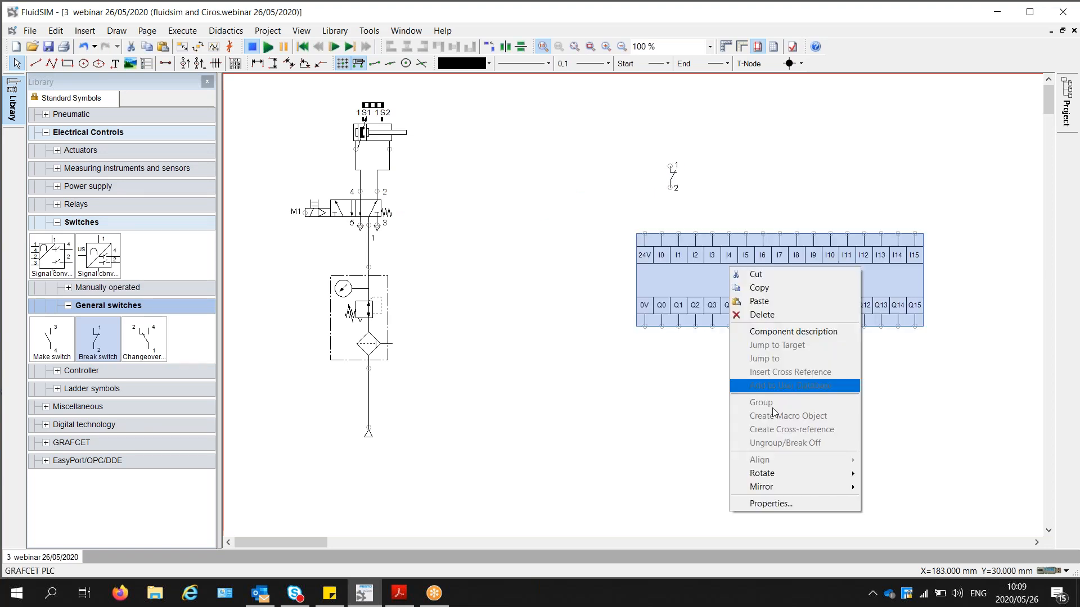
click(771, 504)
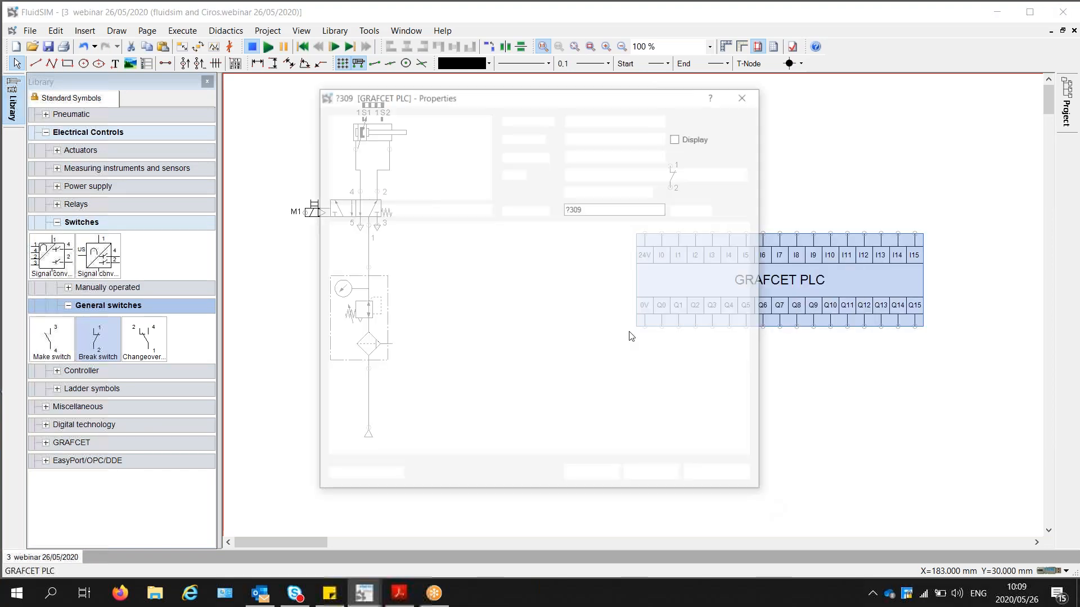
click(531, 229)
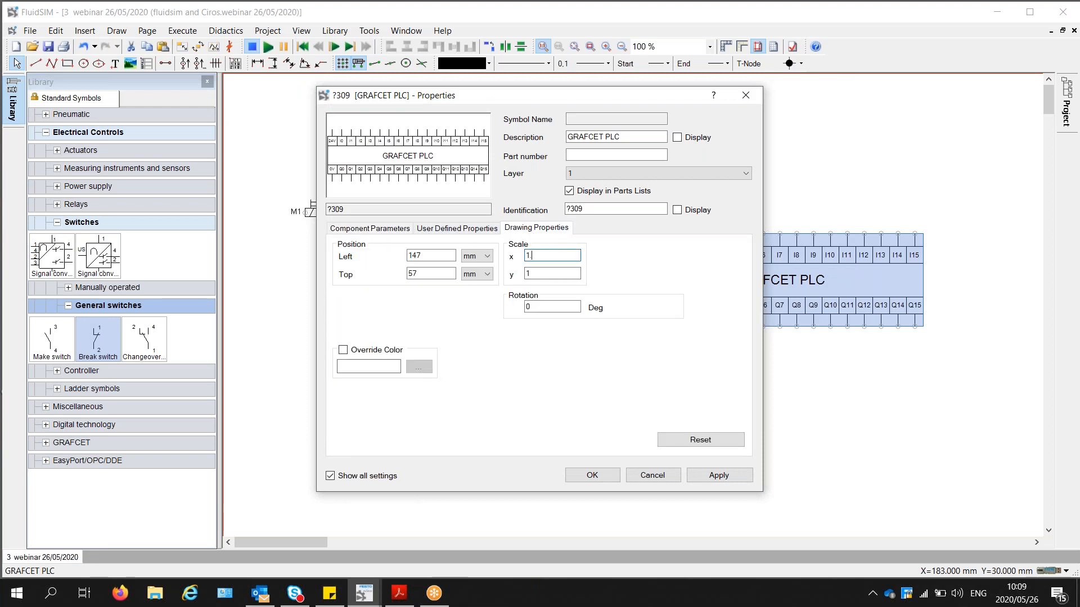
text(5)
click(592, 476)
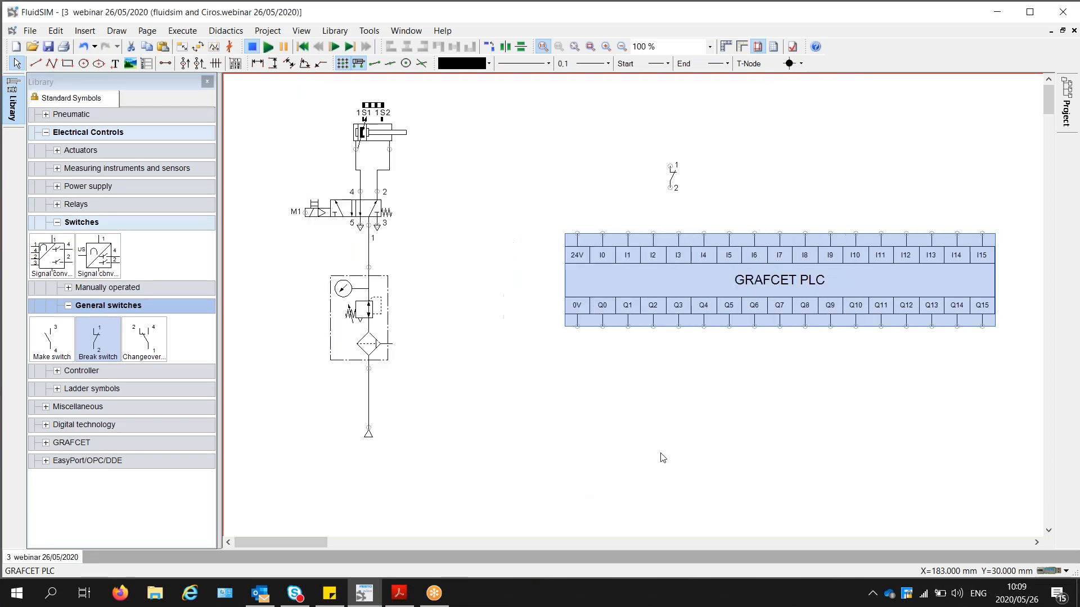
click(662, 458)
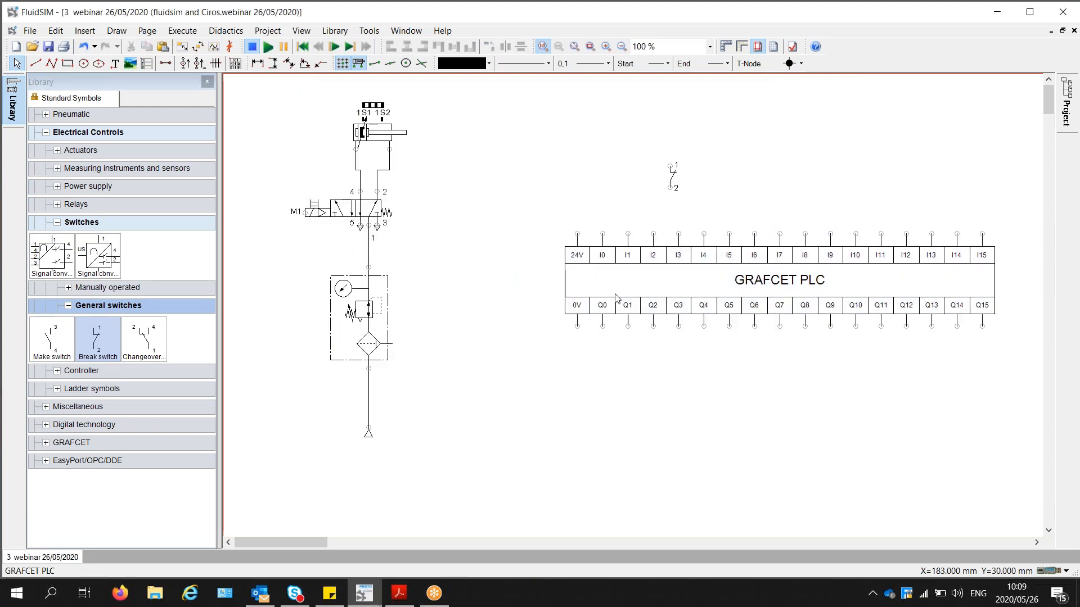
- Place 24 V and 0 V electrical connections and wire them to the PLC's 24V and 0V terminals
click(56, 186)
drag(51, 219, 545, 130)
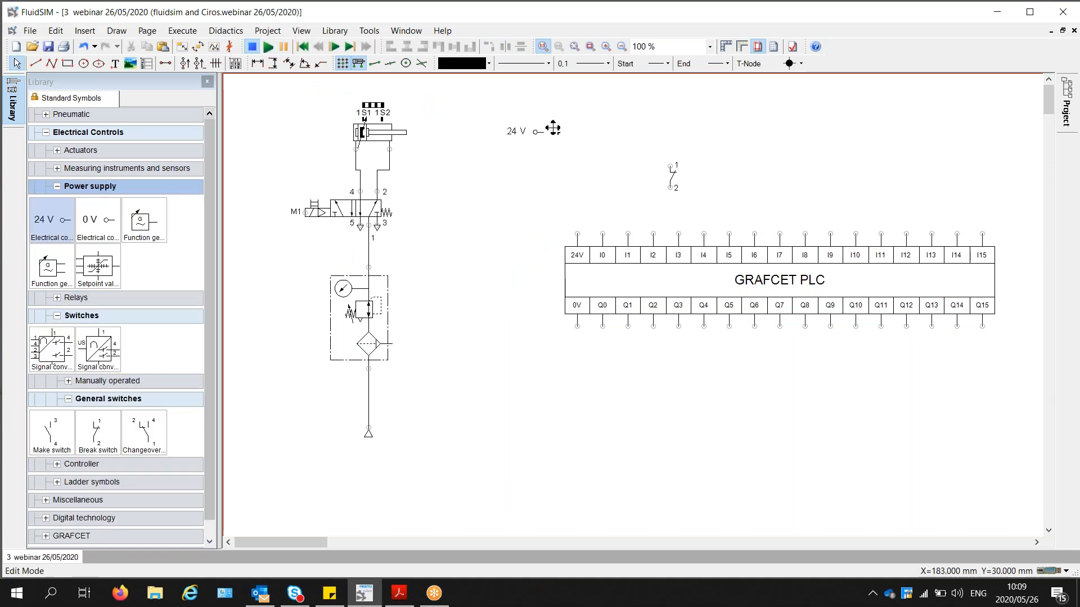
mouse_move(98, 220)
mouse_down()
mouse_move(549, 420)
mouse_move(564, 418)
mouse_move(577, 270)
mouse_move(577, 326)
mouse_up()
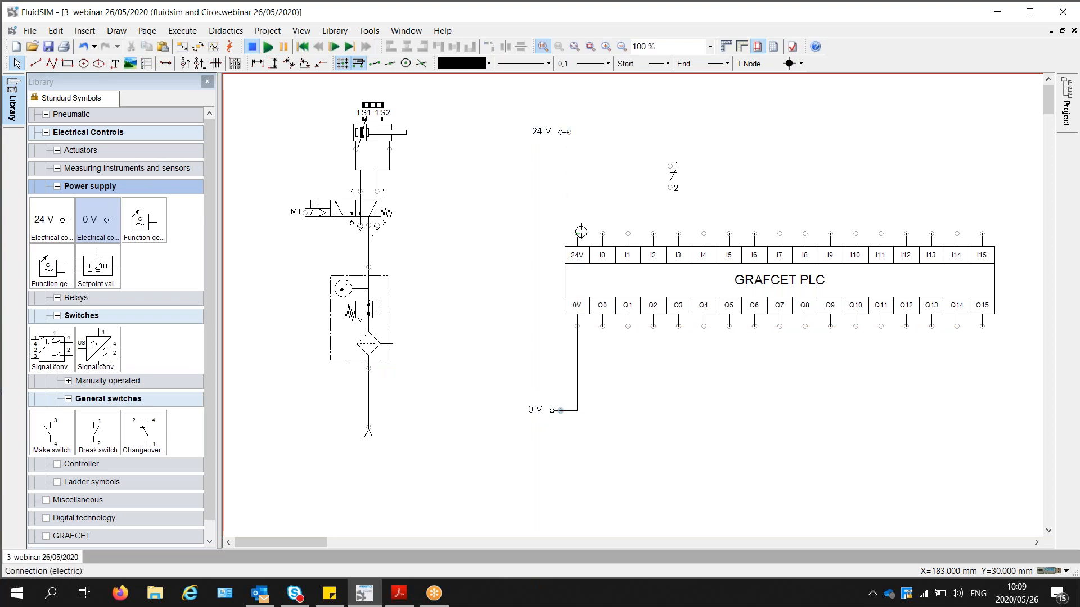
drag(586, 174, 576, 132)
- Place a make switch above I0 and the break switch above I1, wiring both between the 24 V line and their inputs
drag(676, 181, 636, 184)
drag(51, 433, 599, 180)
drag(603, 233, 577, 132)
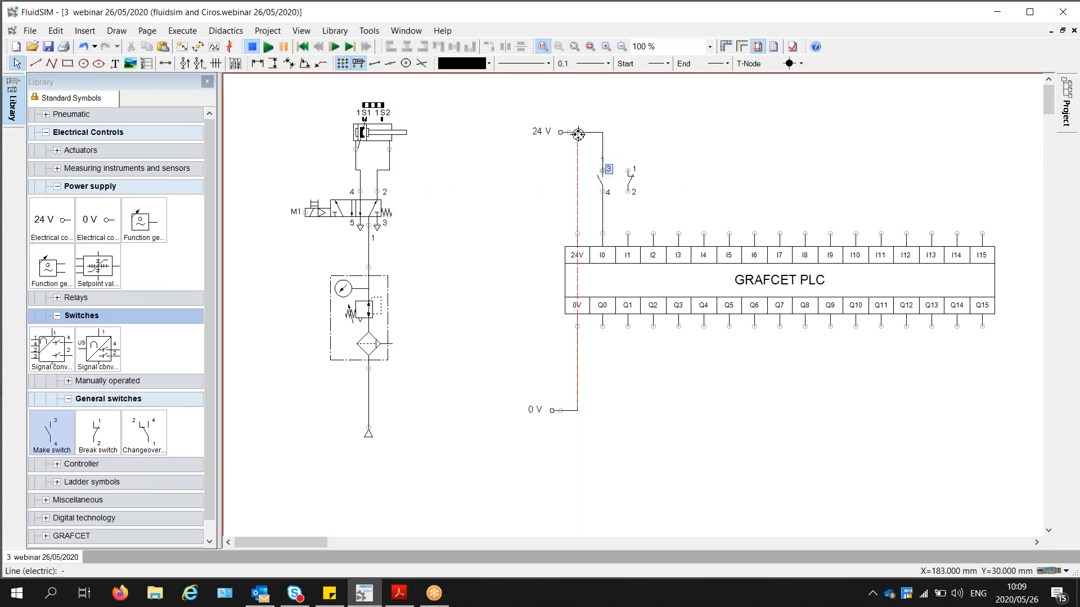
mouse_move(632, 170)
mouse_down()
mouse_move(616, 135)
mouse_move(602, 132)
mouse_up()
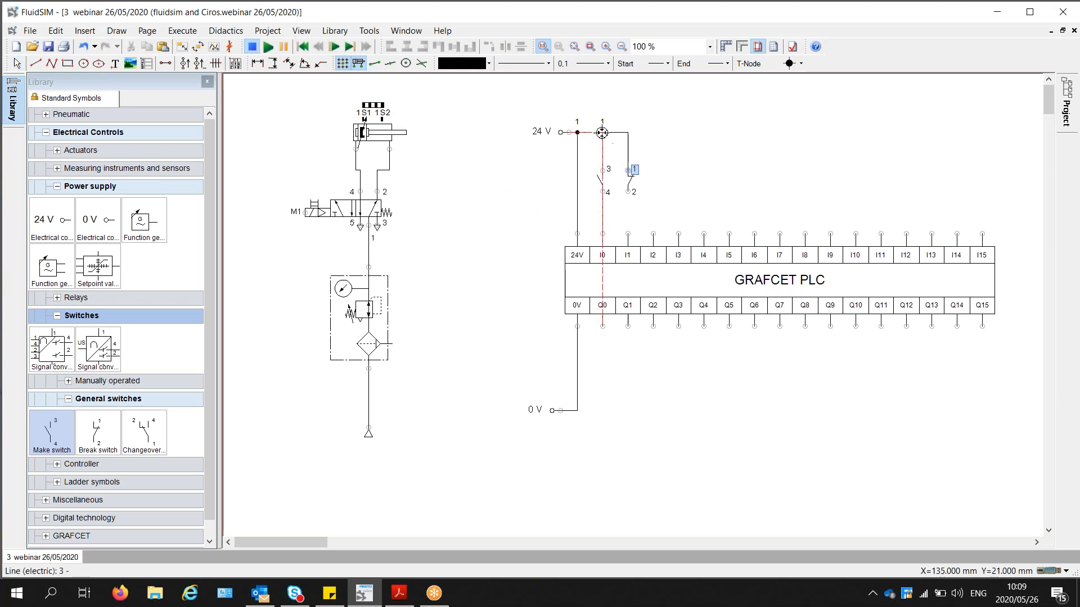
drag(628, 192, 628, 233)
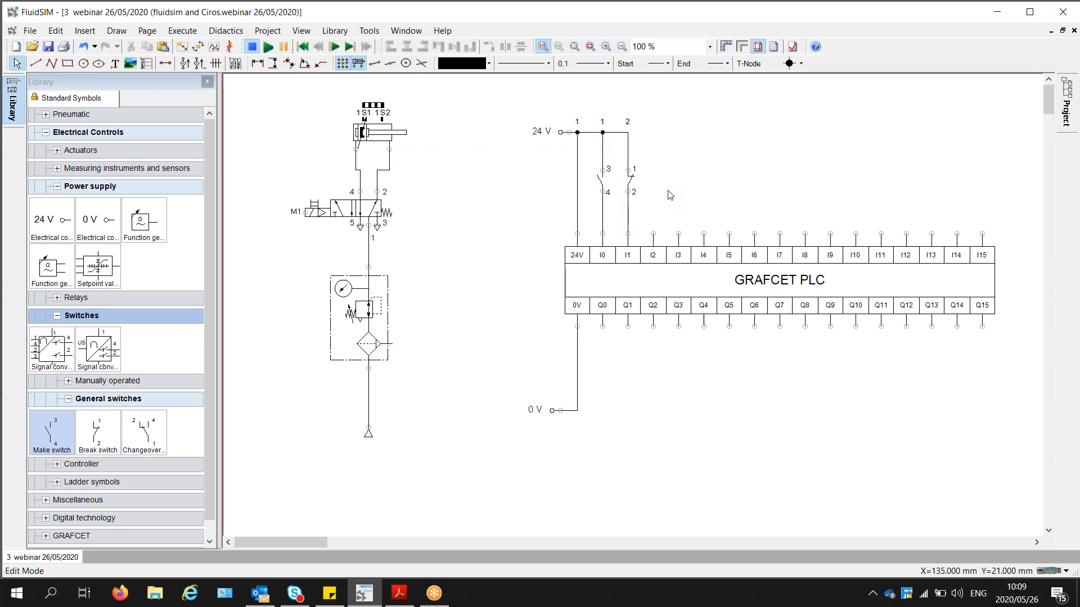
- Duplicate the make switch twice and position the copies above PLC inputs I2 and I3
click(601, 185)
key(ctrl+c)
key(ctrl+v)
click(609, 206)
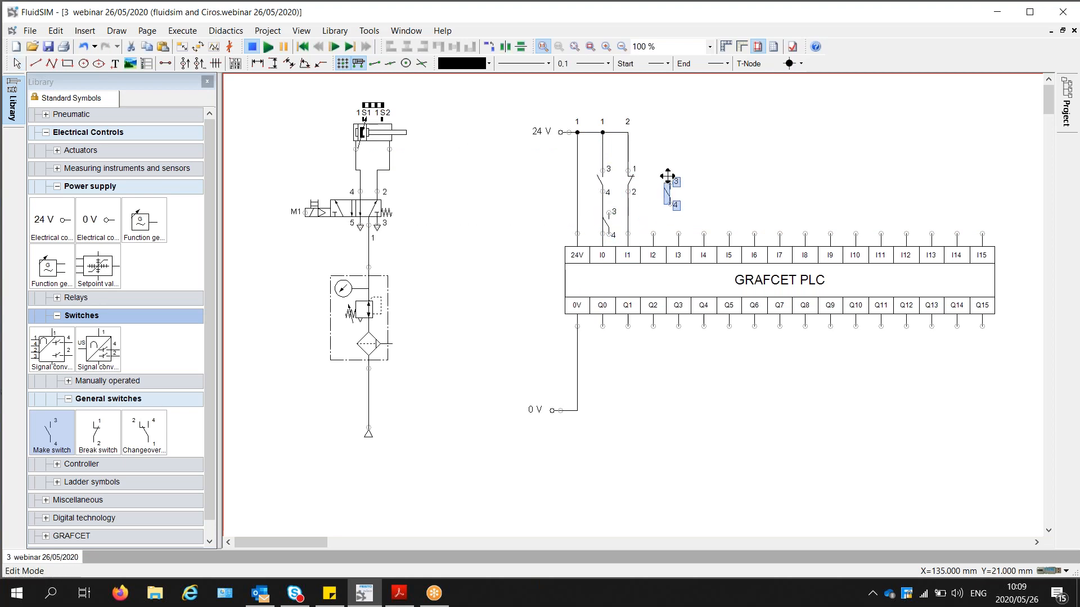
click(649, 159)
drag(609, 232, 678, 183)
click(659, 181)
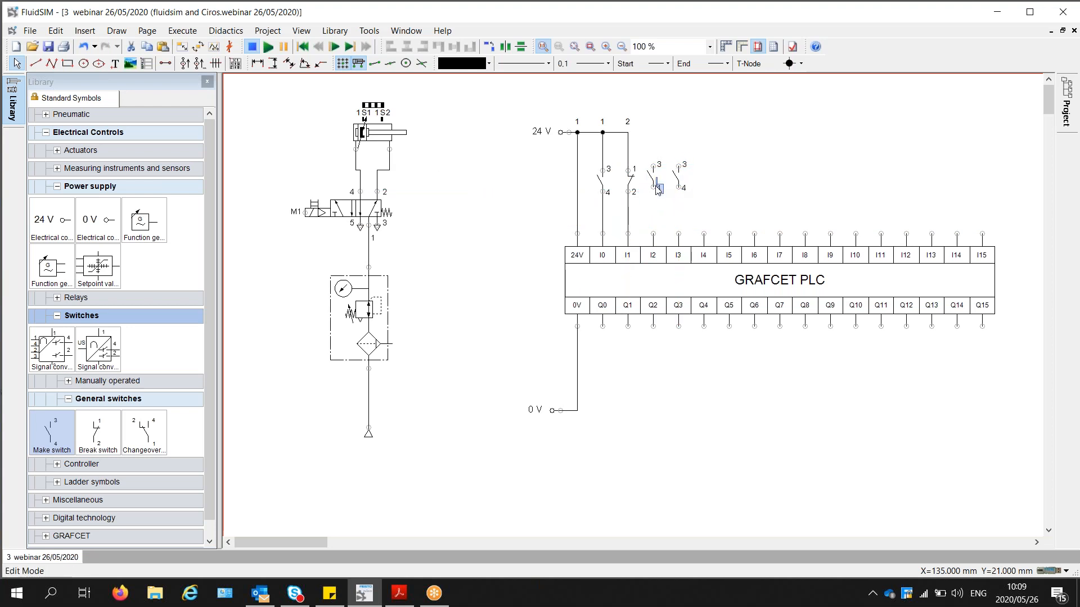
- Wire the two copied make switches between the 24 V line and PLC inputs I2 and I3
drag(652, 178, 653, 233)
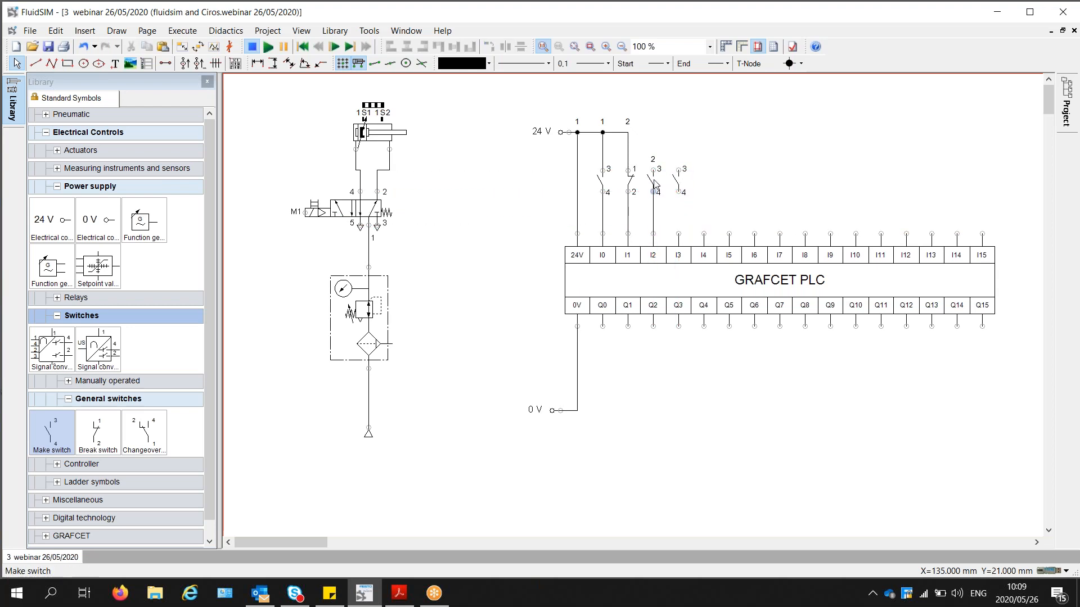
drag(654, 170, 628, 133)
drag(680, 169, 653, 132)
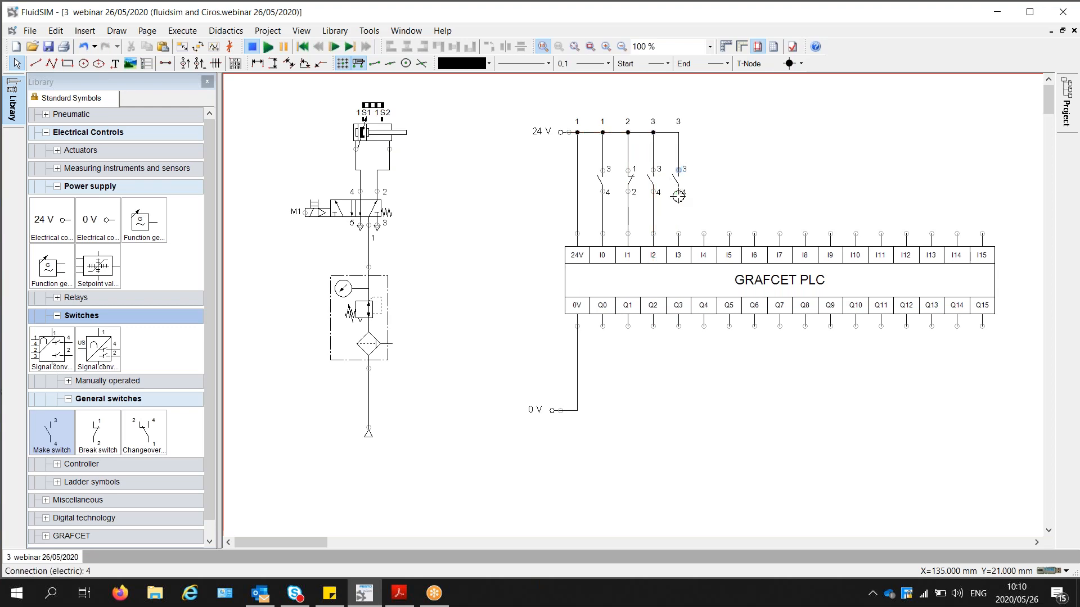
drag(679, 194, 678, 234)
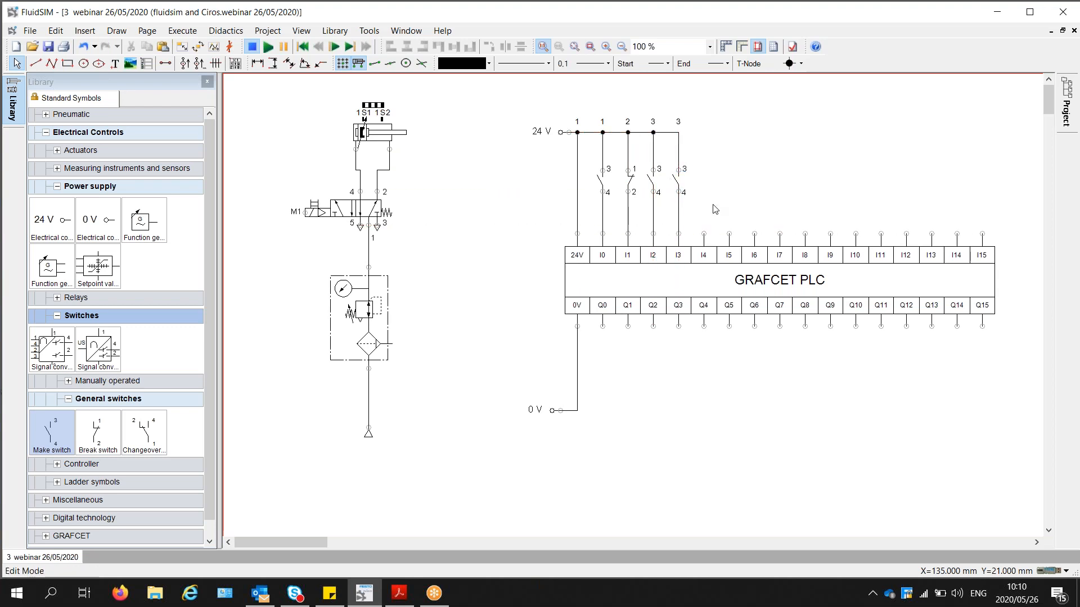
- Name the make switch at input I0 Start and display its label
double_click(606, 184)
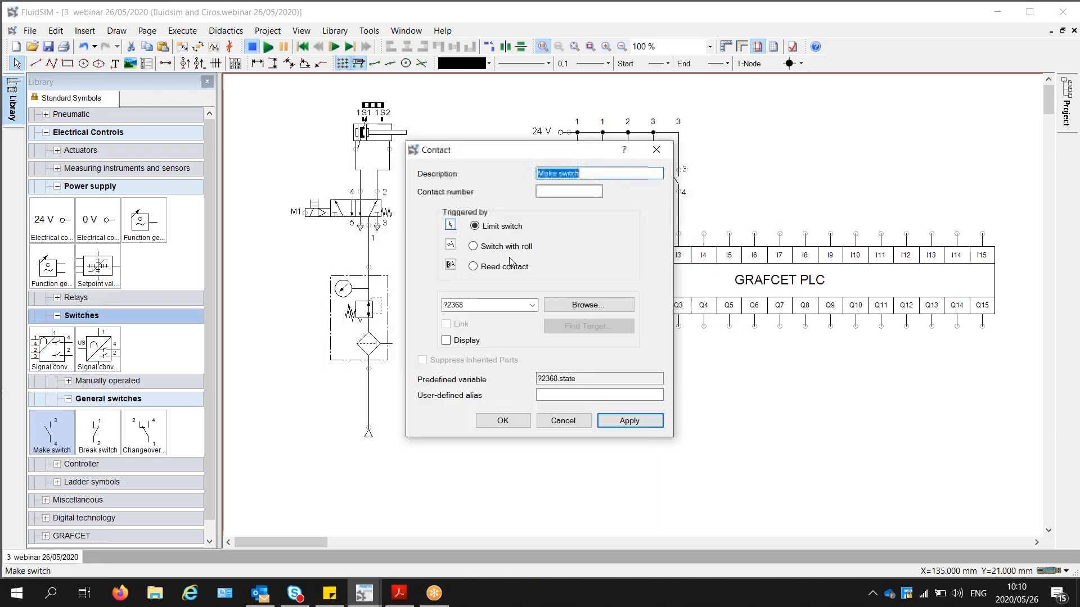
text(sTA)
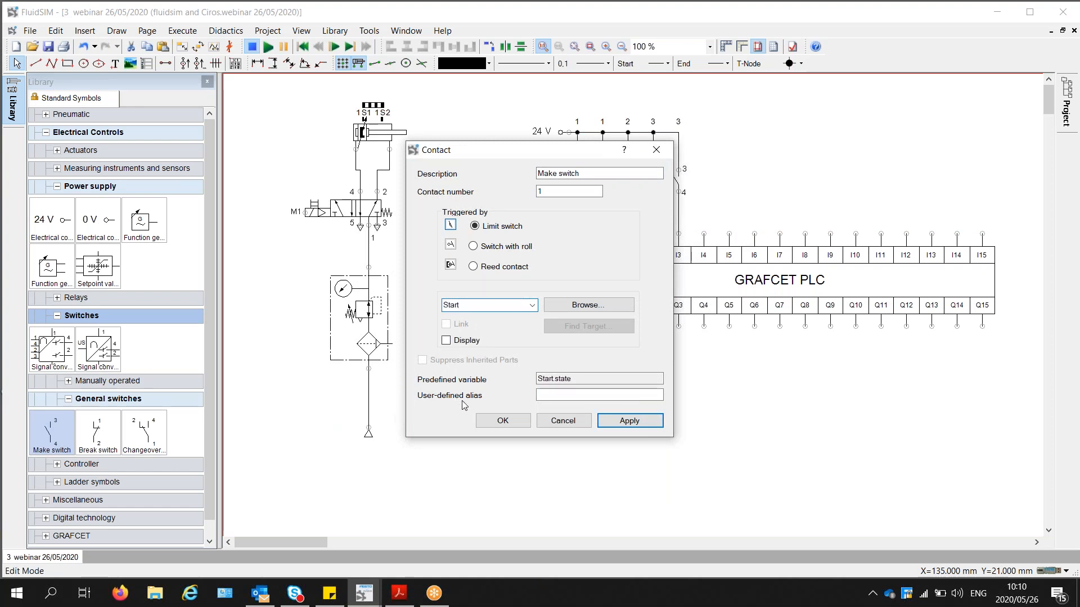
click(503, 420)
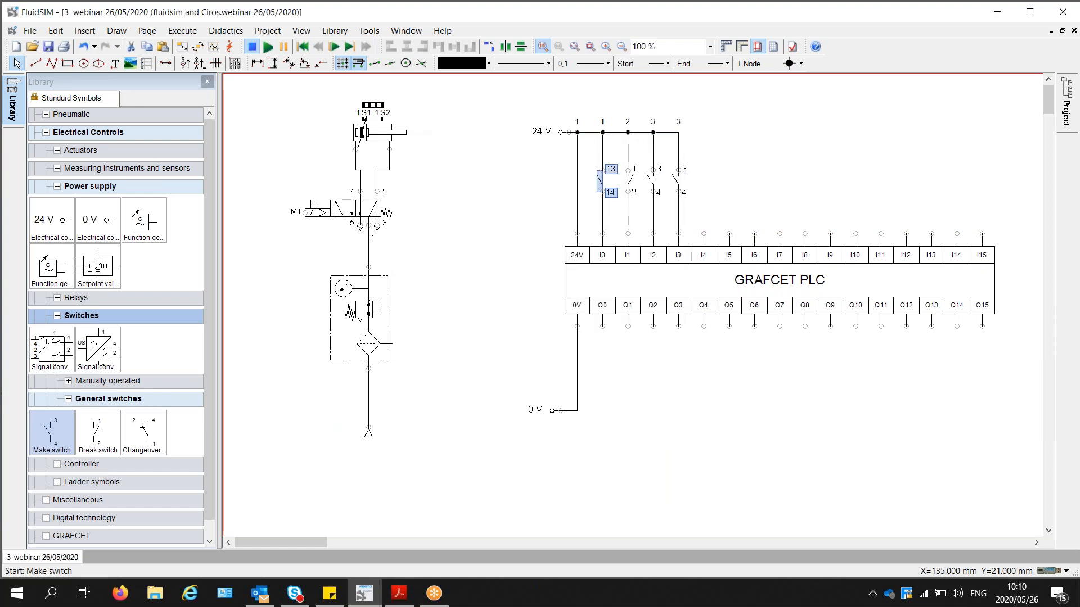
double_click(600, 181)
click(469, 341)
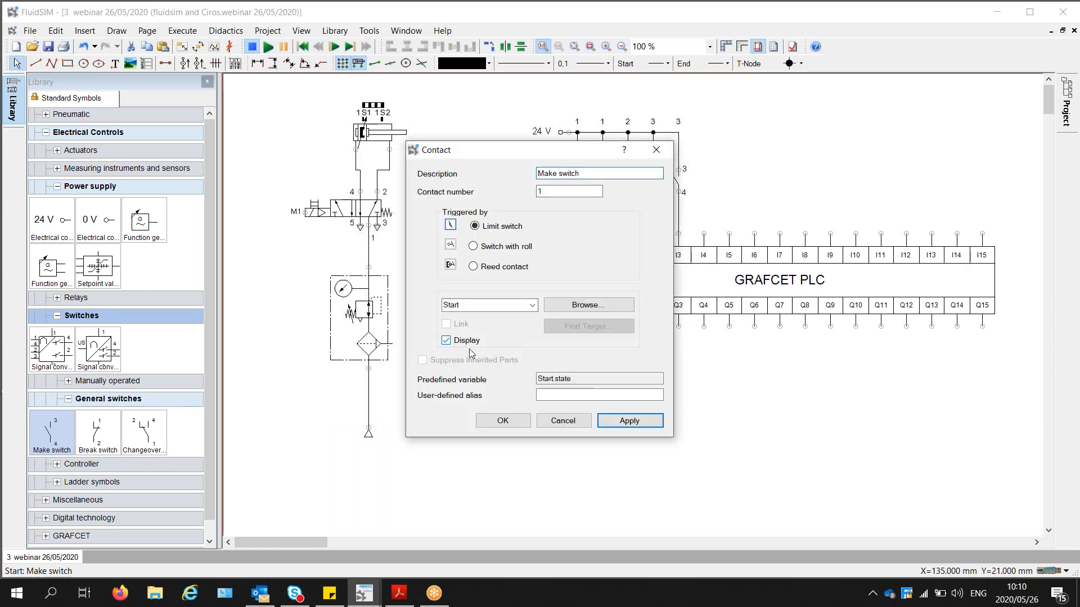
click(502, 420)
- Name the break switch at input I1 Stop, and move the Start and Stop labels above their switches
click(631, 180)
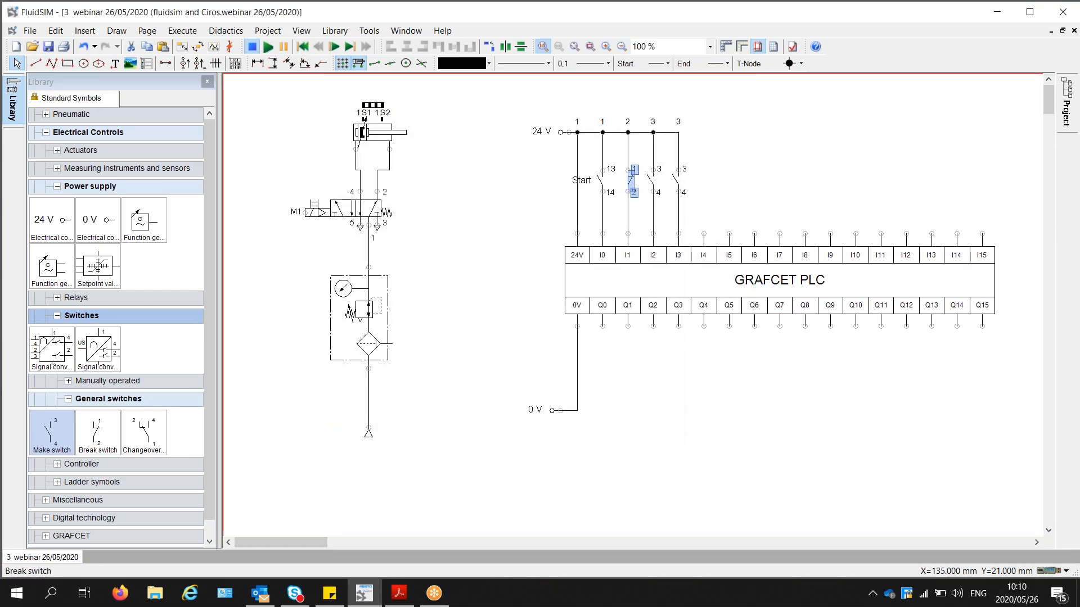
double_click(631, 180)
text(Sti)
key(BackSpace)
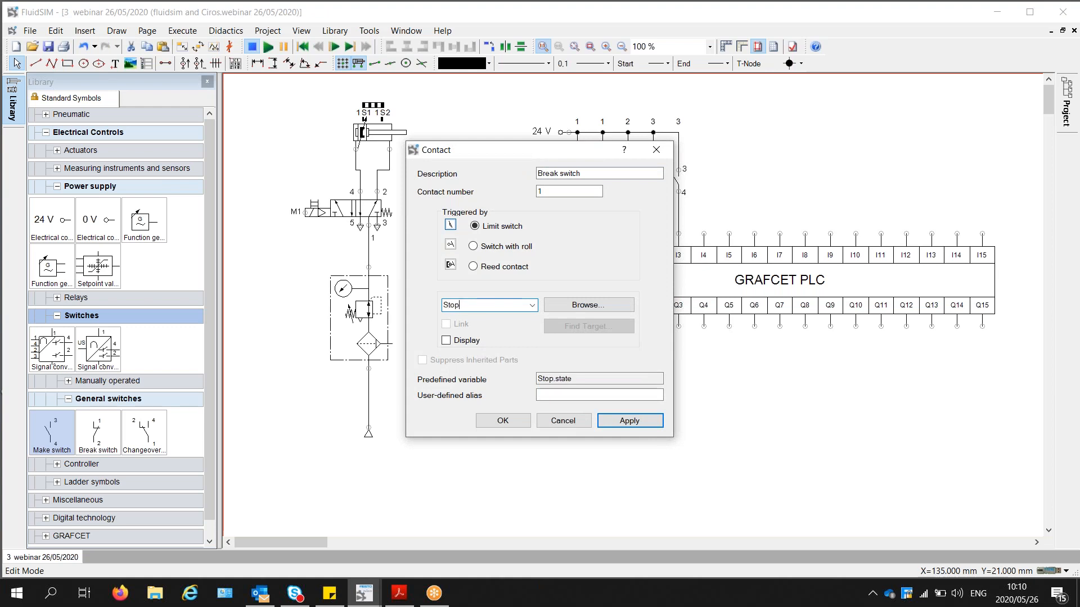
click(502, 421)
drag(620, 180, 645, 150)
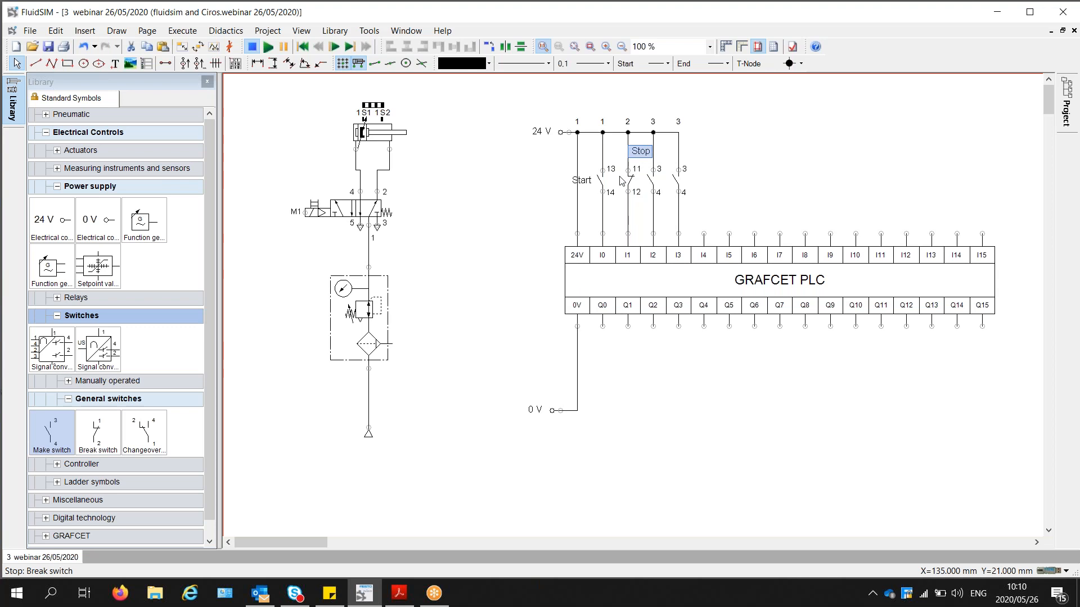
drag(585, 180, 614, 148)
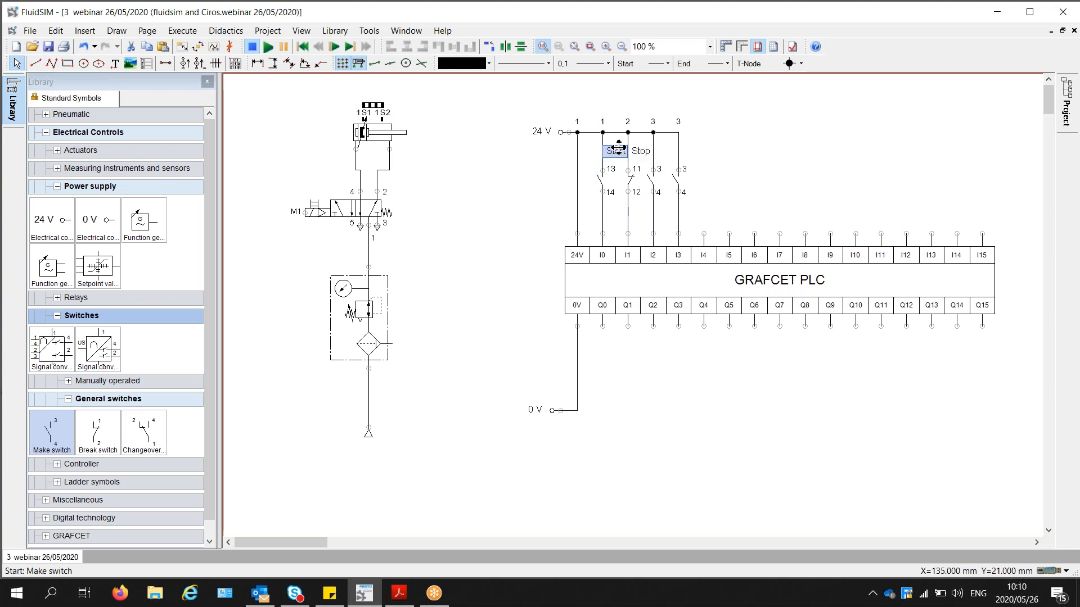
- Link the make switch at input I2 to the cylinder label 1S1 and move its label above the switch
double_click(652, 181)
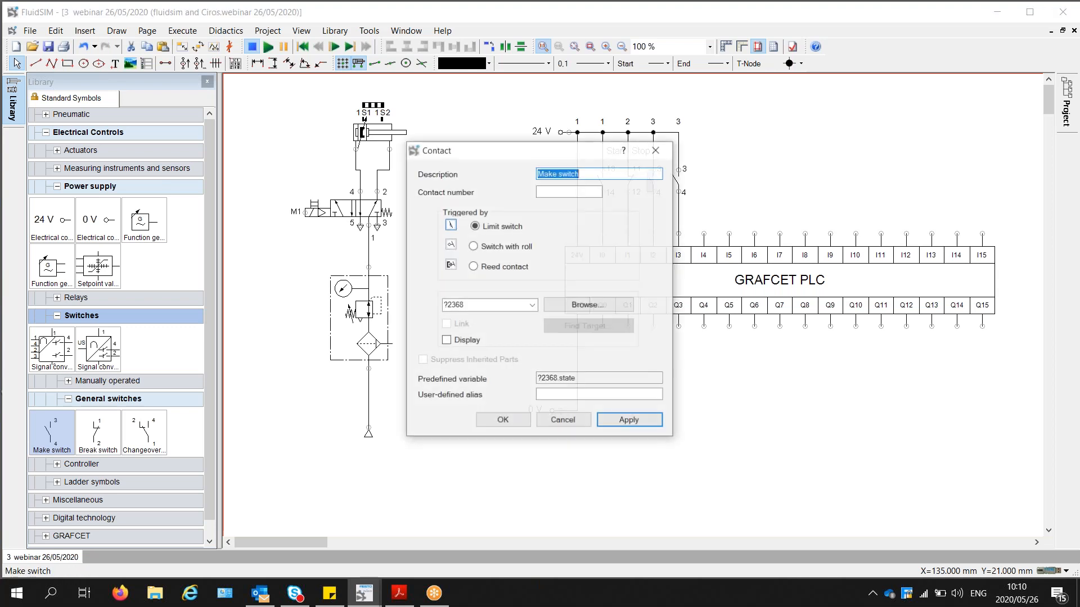
double_click(493, 309)
text(1s)
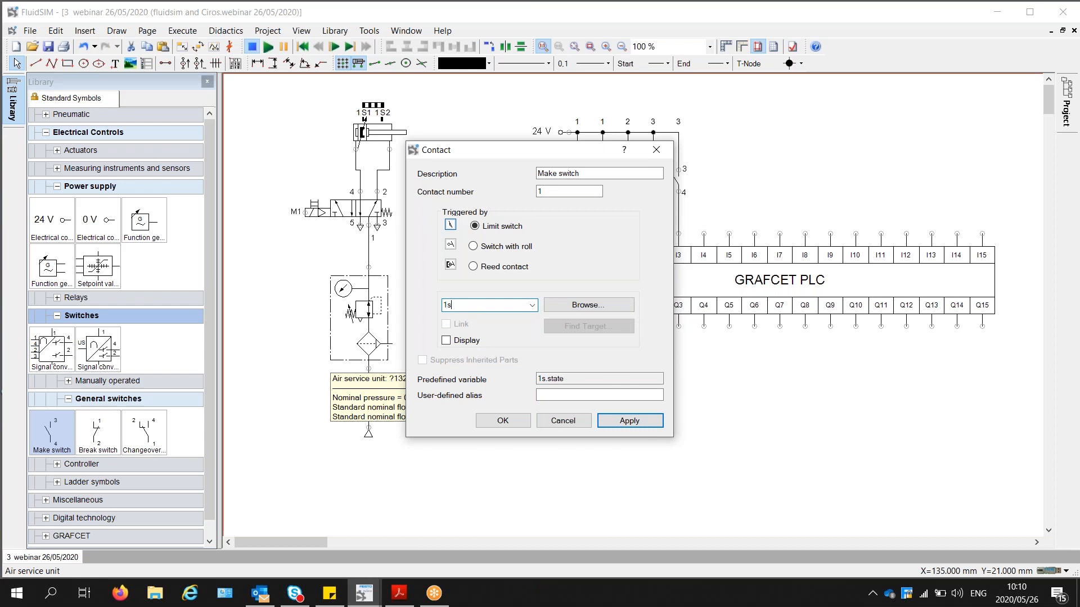
click(531, 305)
click(487, 321)
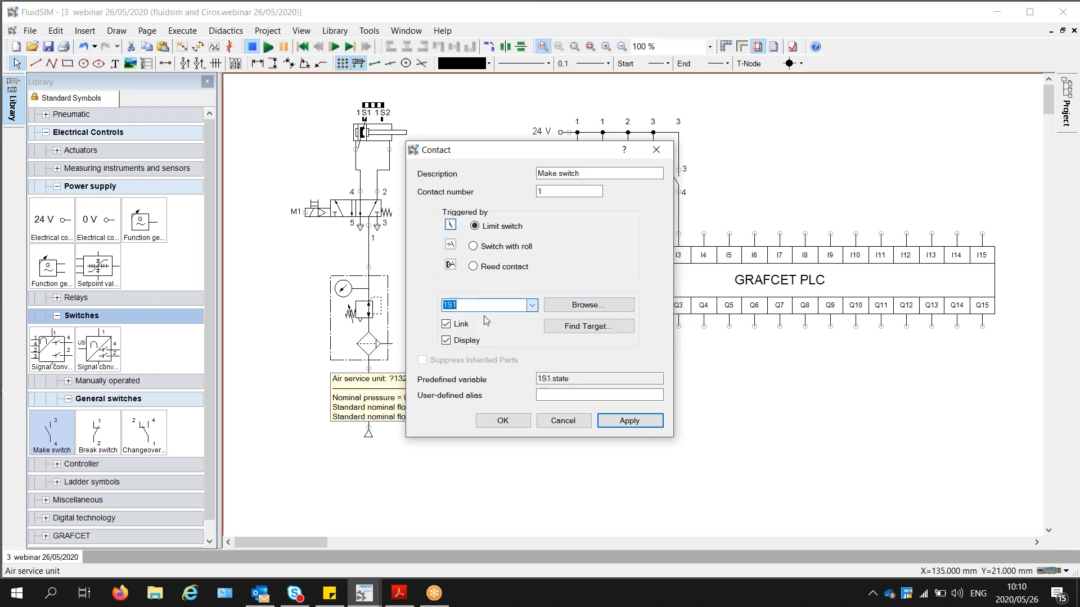
click(501, 420)
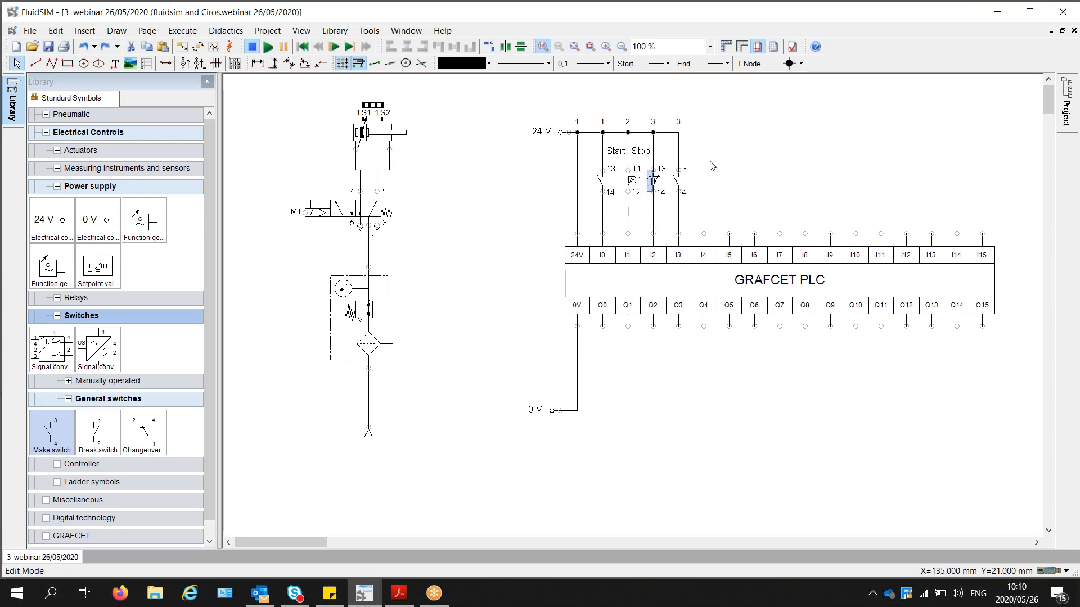
drag(638, 187, 672, 149)
key(ctrl+z)
- Link the make switch at input I3 to the cylinder label 1S2
double_click(677, 180)
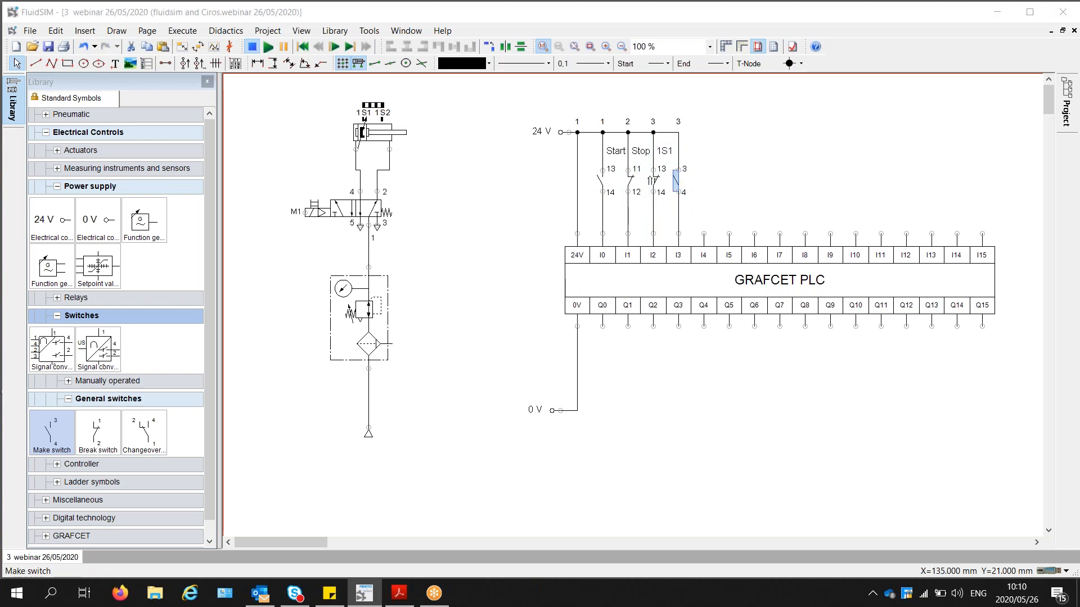
click(544, 307)
key(Escape)
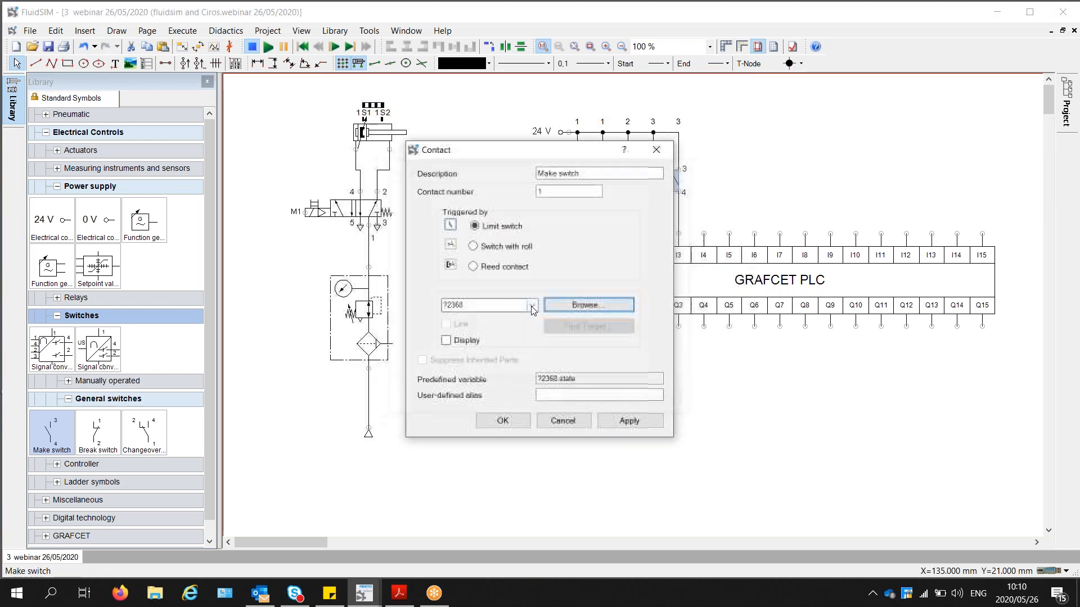
click(532, 309)
click(500, 325)
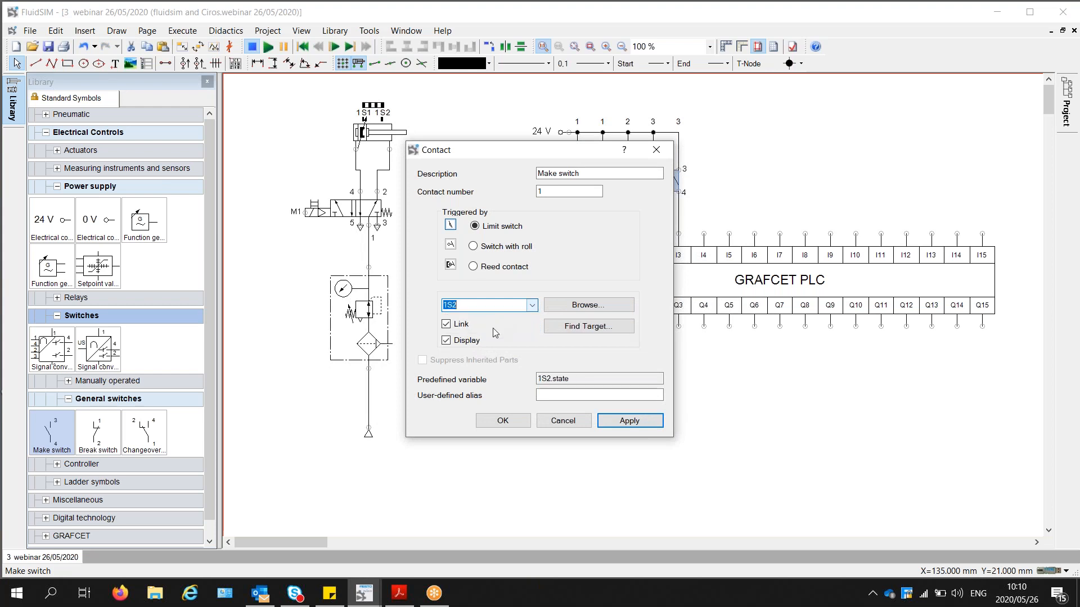
click(502, 422)
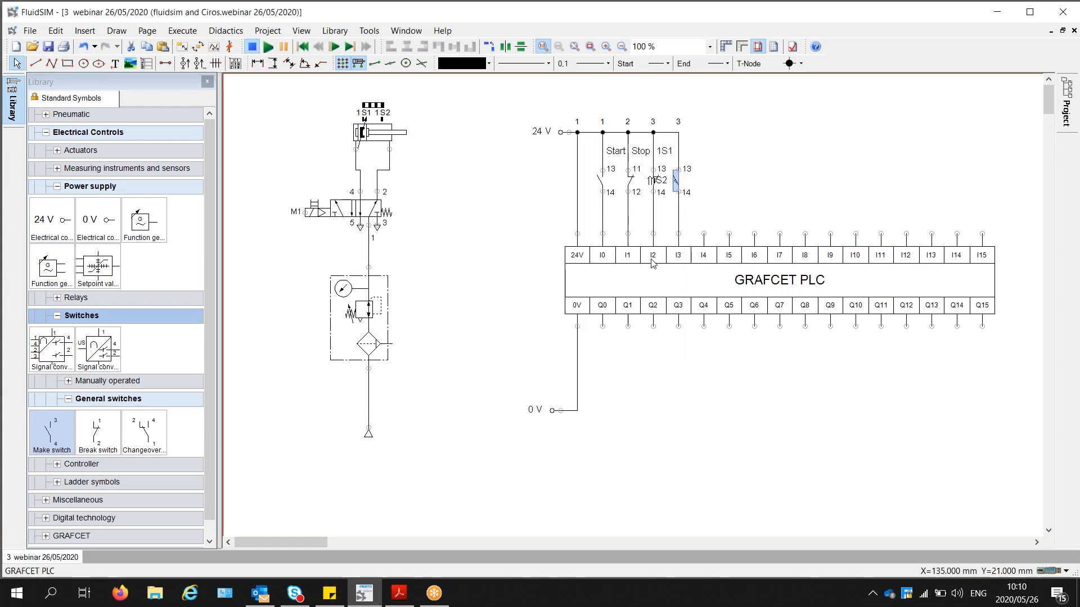
- Move the 1S2 label above the make switch at input I3
drag(659, 186, 695, 151)
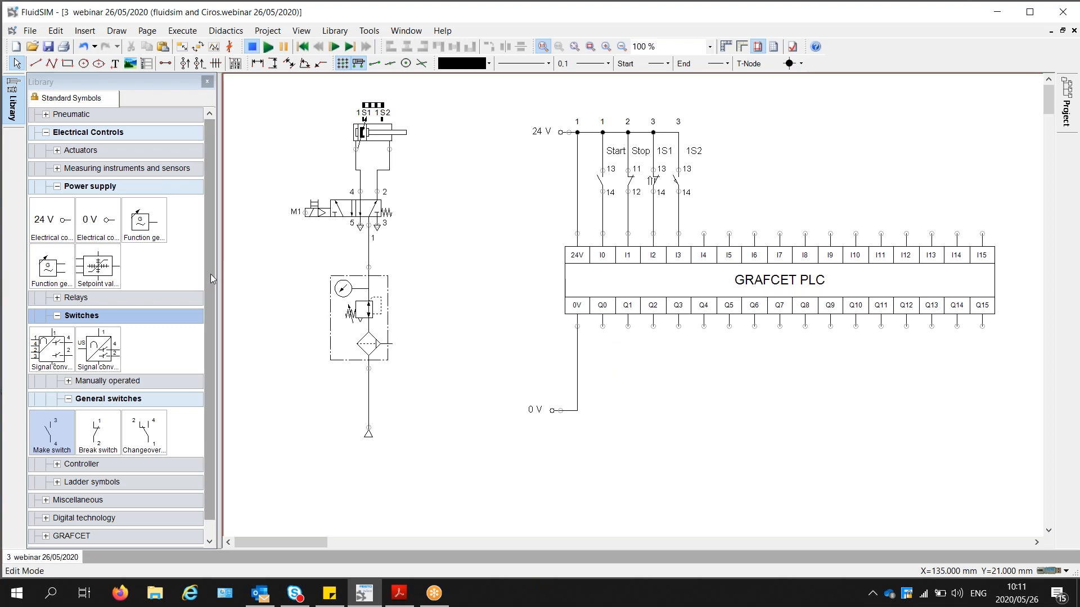
- Insert a valve solenoid below the PLC and wire it between output Q0 and the 0 V line
drag(208, 284, 205, 317)
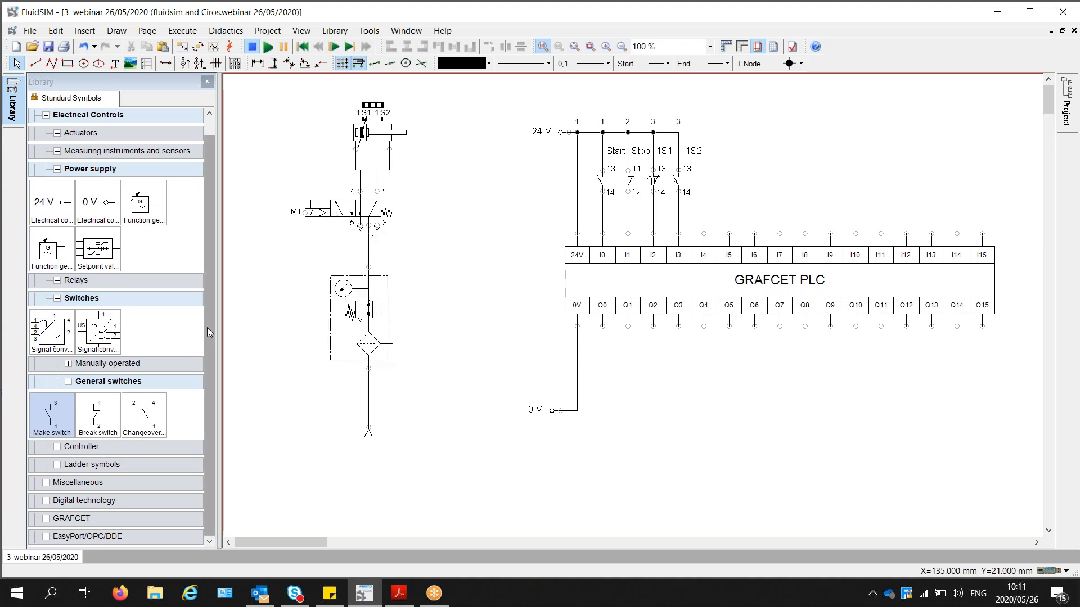
click(57, 298)
click(57, 298)
drag(64, 324, 577, 413)
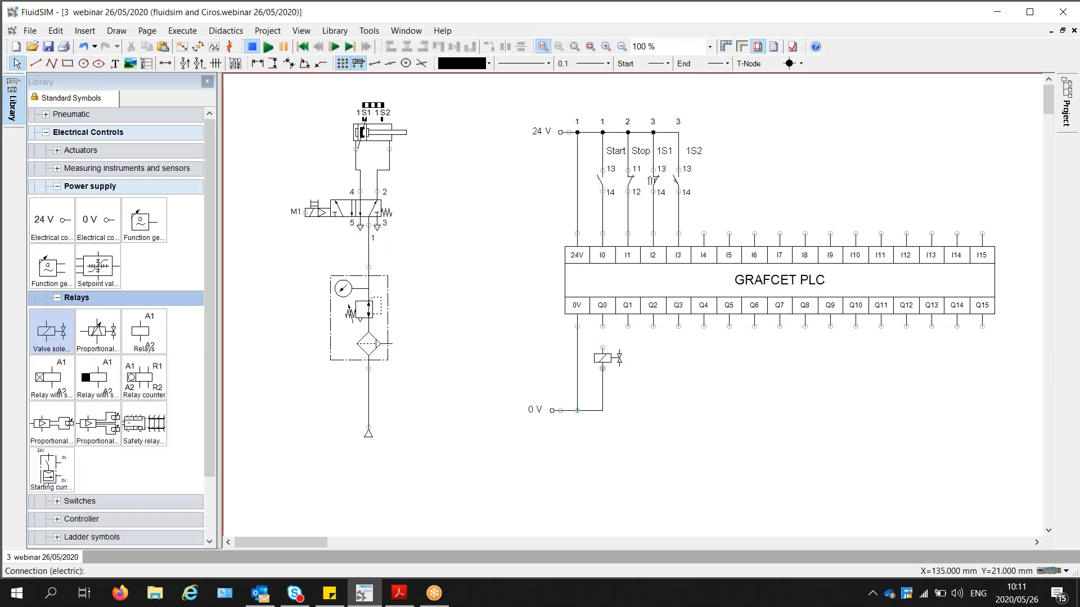
drag(603, 347, 602, 326)
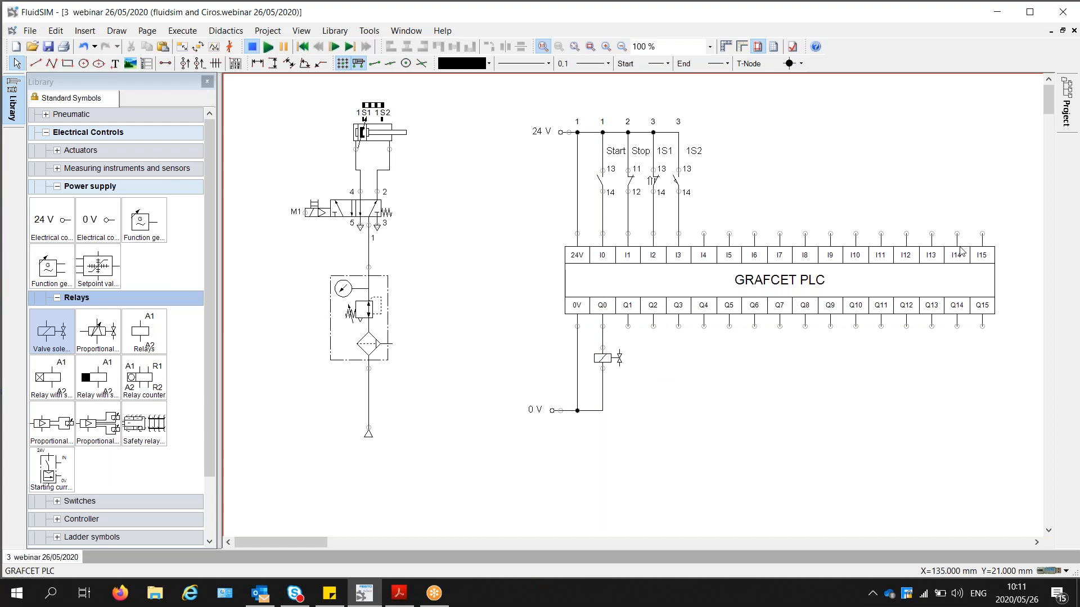
- Place a GRAFCET step below the circuit, with a transition beneath it and an action beside it
click(1060, 165)
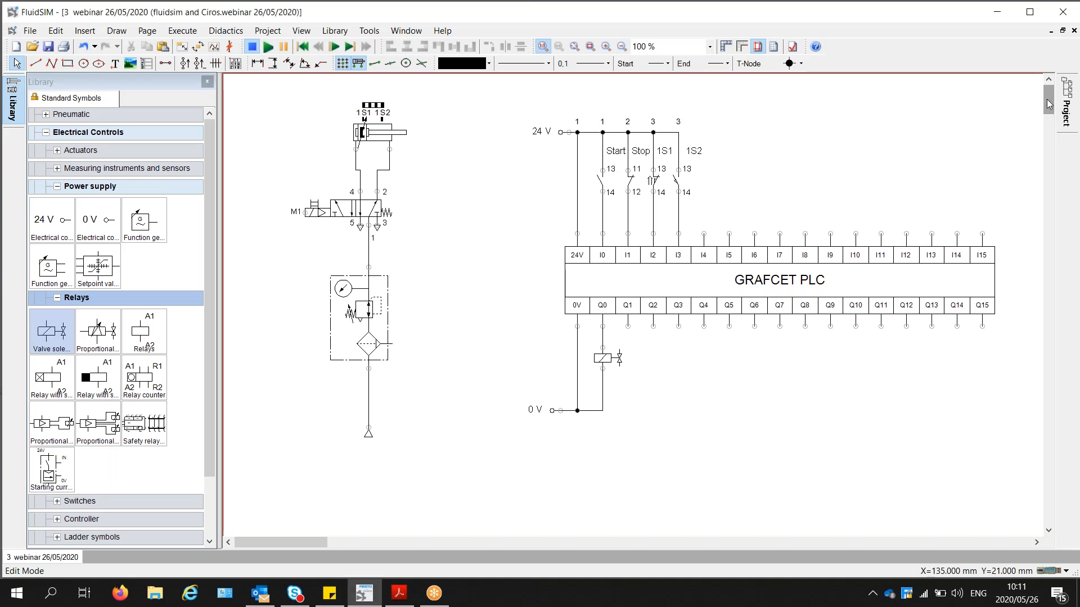
drag(1047, 99, 1049, 120)
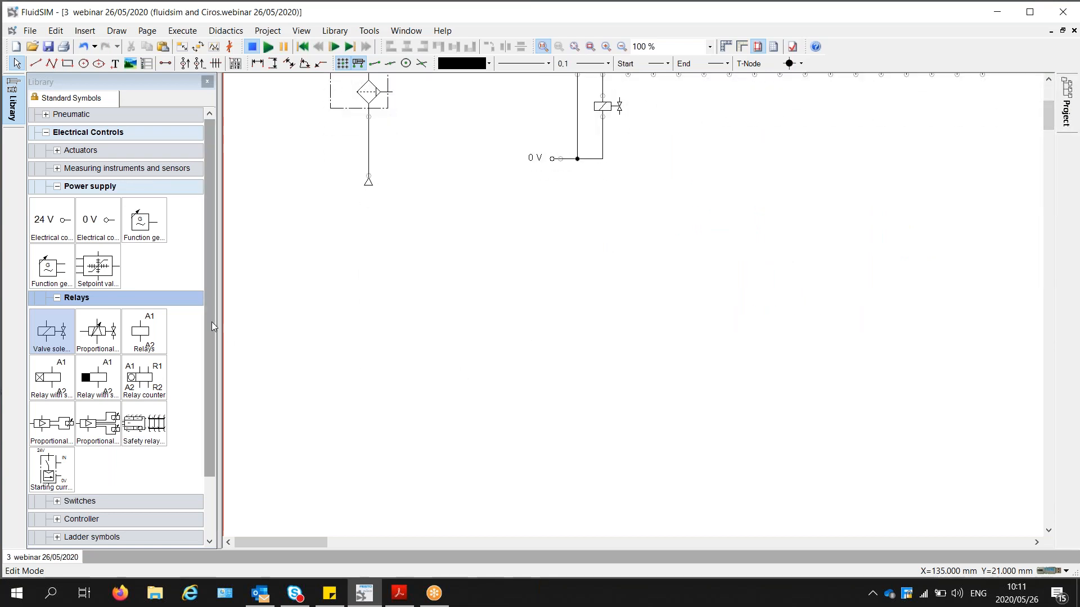
scroll(210, 329, down, 3)
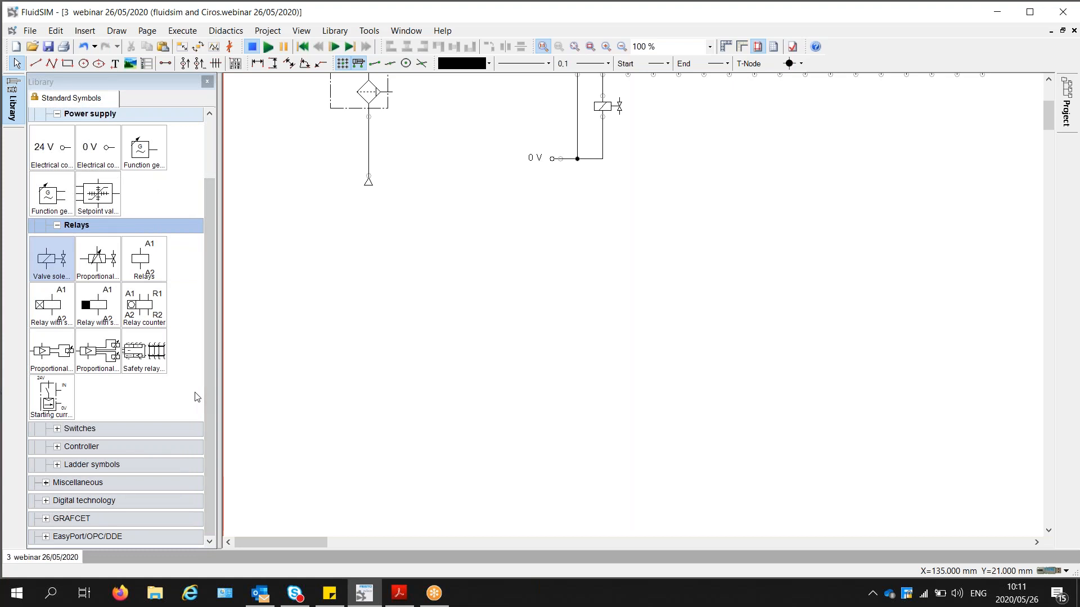
click(57, 225)
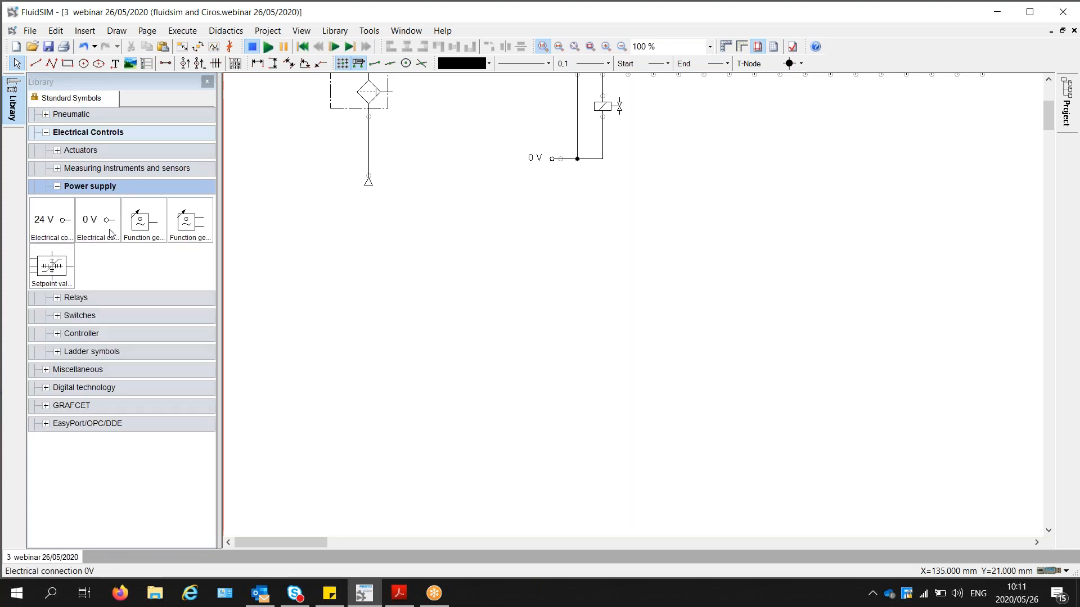
click(58, 188)
click(46, 330)
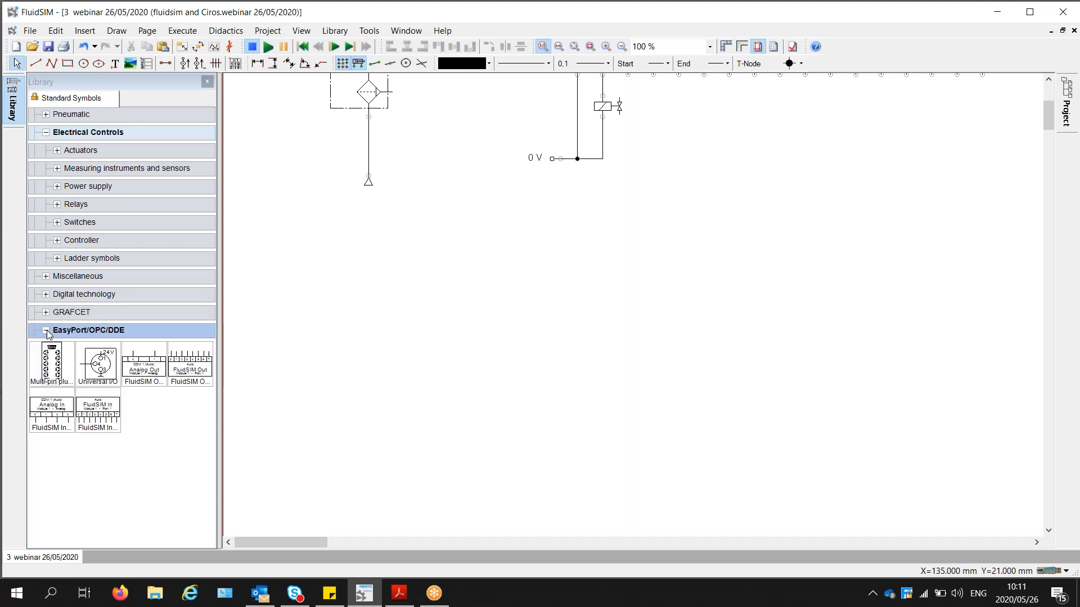
click(46, 312)
drag(176, 357, 573, 267)
drag(97, 352, 574, 306)
click(52, 348)
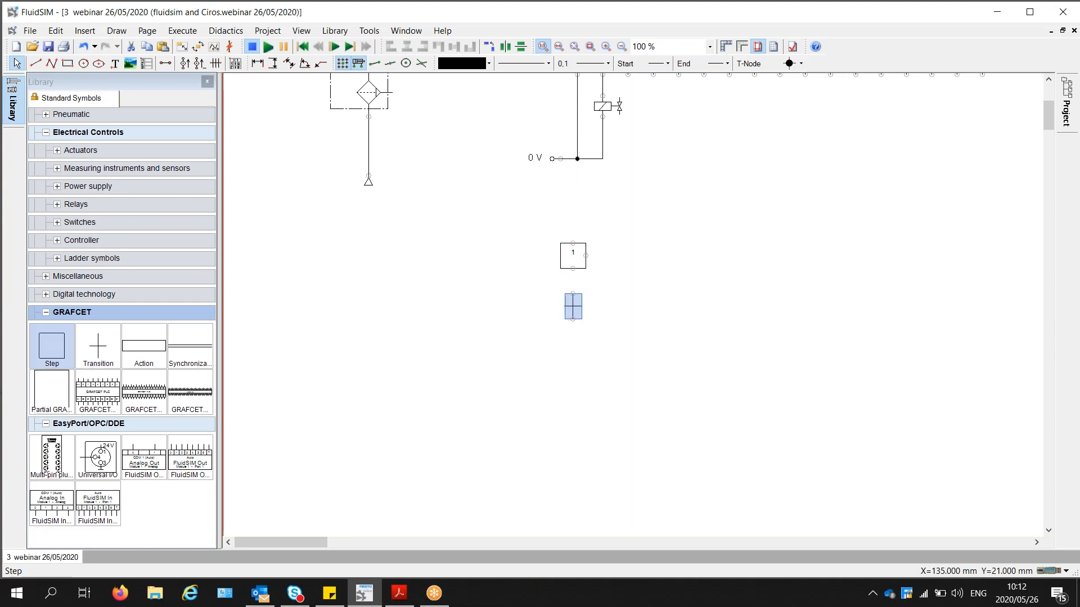
drag(147, 352, 680, 258)
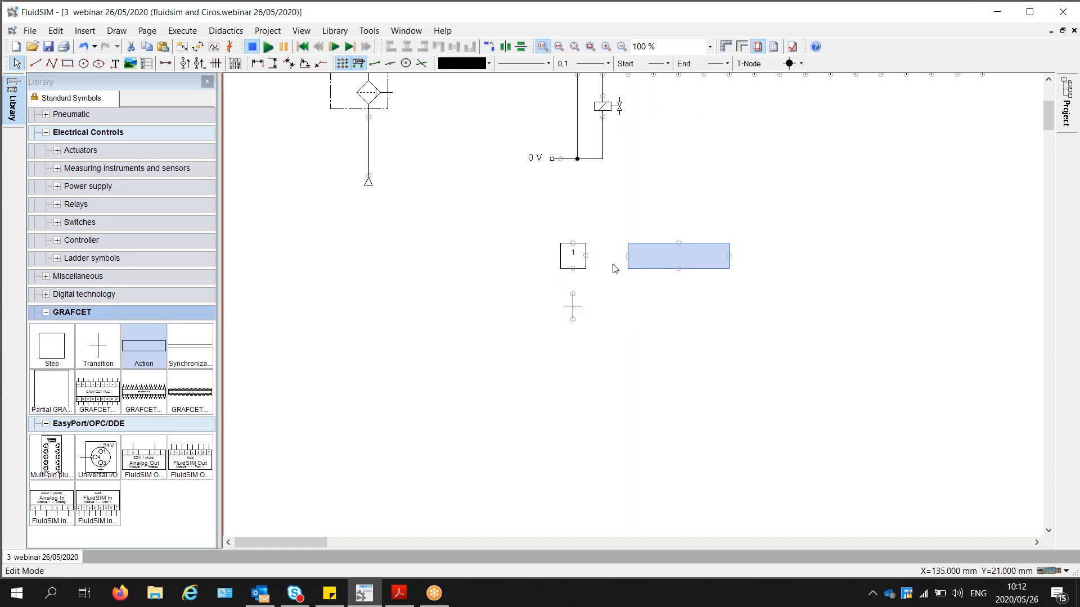
- Connect the GRAFCET step to the transition beneath it and to the action beside it
click(575, 265)
click(573, 307)
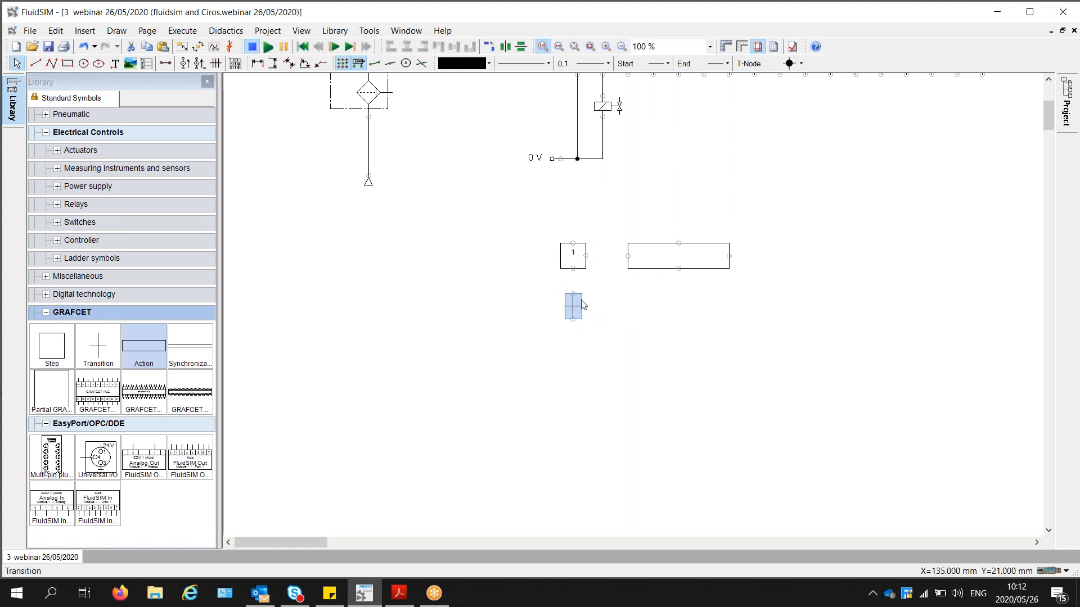
click(657, 260)
drag(573, 293, 585, 256)
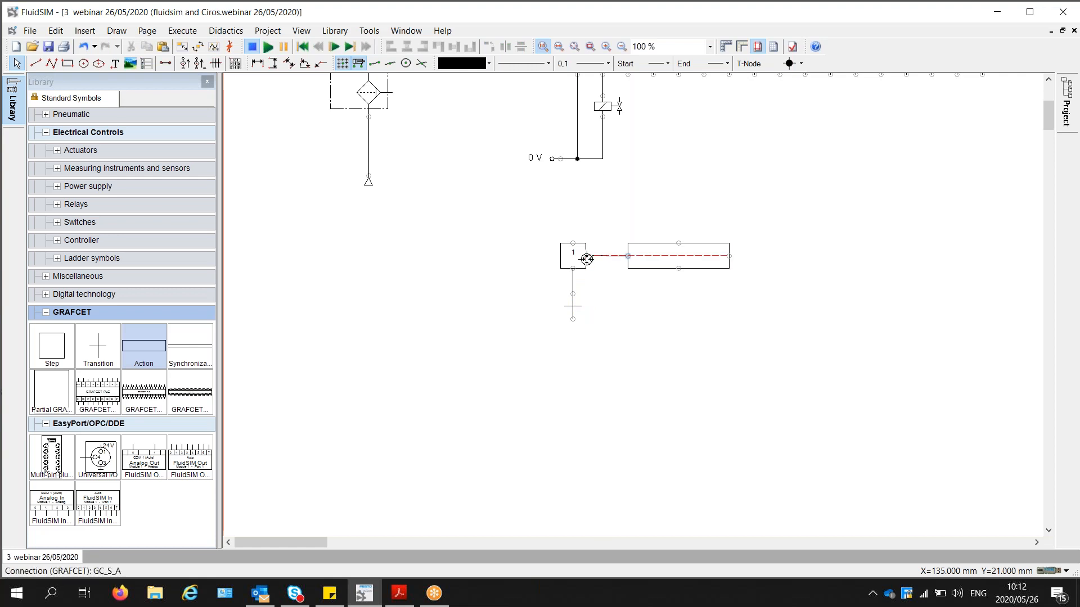
click(664, 255)
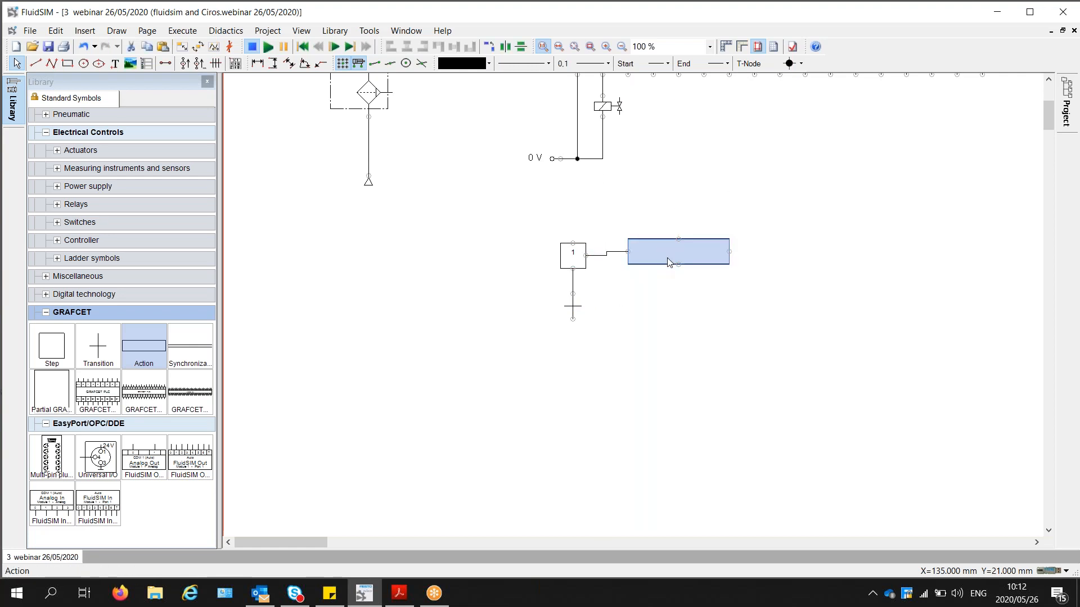
click(664, 288)
- Copy the step, transition and action group twice below the original, and connect the three groups in one vertical sequence
drag(807, 379, 534, 215)
key(ctrl+c)
key(ctrl+v)
drag(596, 338, 557, 346)
key(ctrl+v)
drag(653, 420, 562, 441)
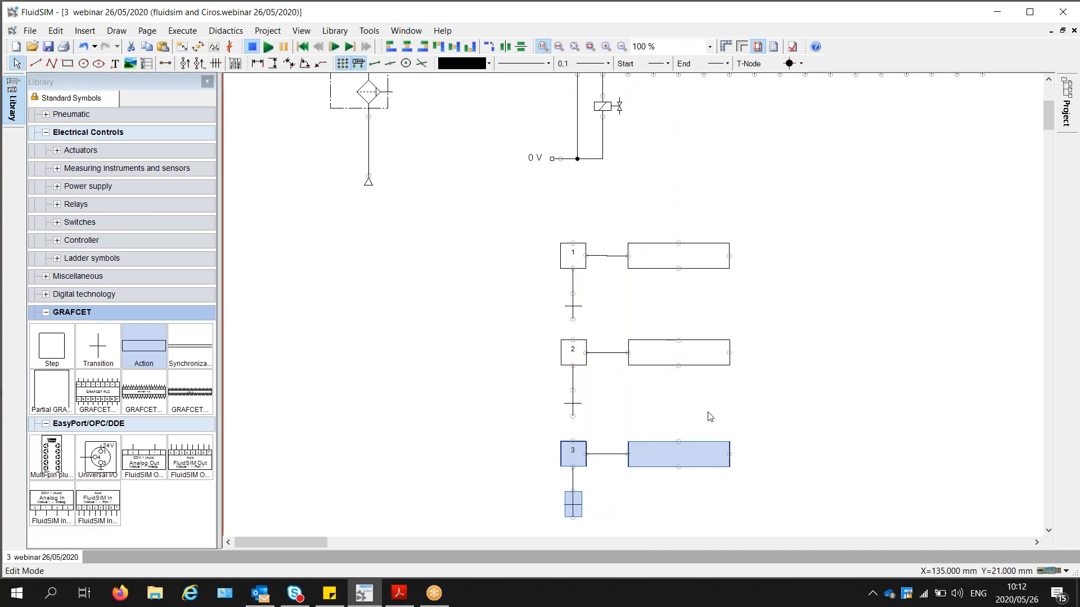
click(766, 397)
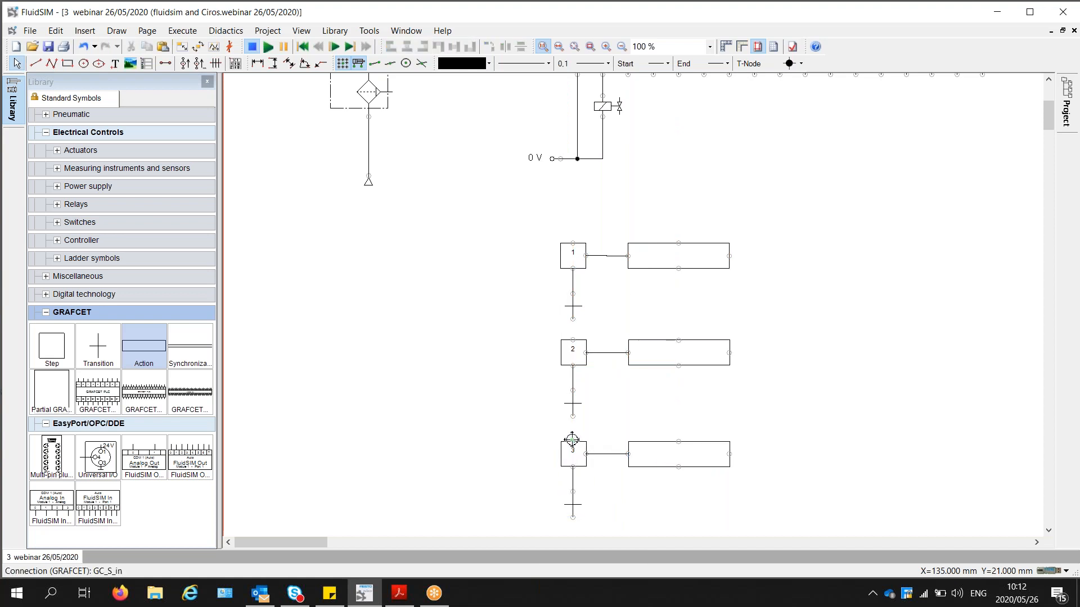
drag(573, 440, 573, 416)
drag(572, 340, 572, 319)
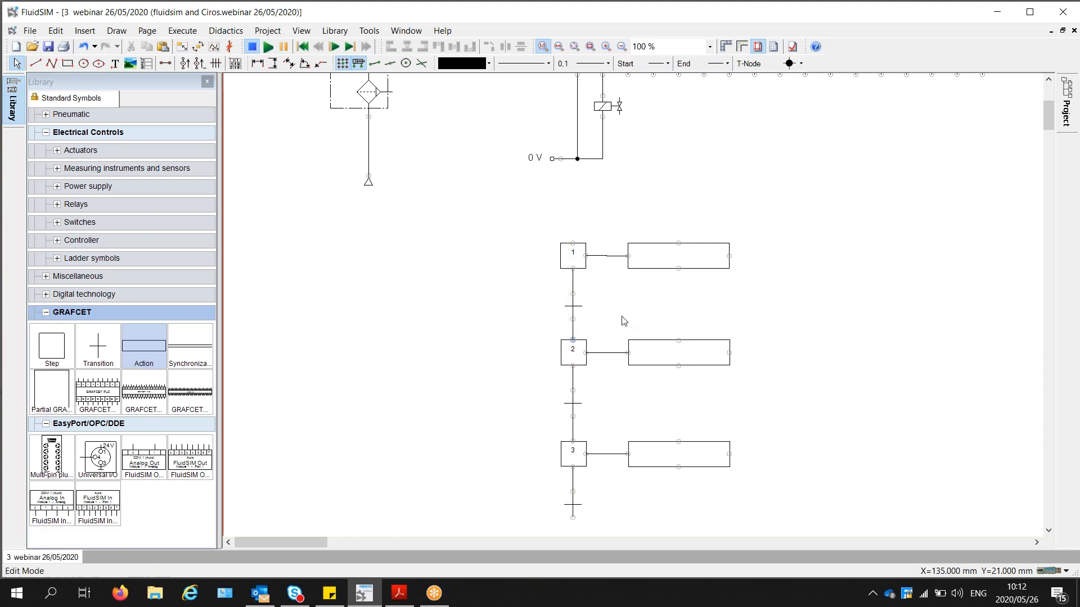
- Set the type of step 1 to Initial step and align its action so the connection runs straight
click(565, 257)
right_click(572, 255)
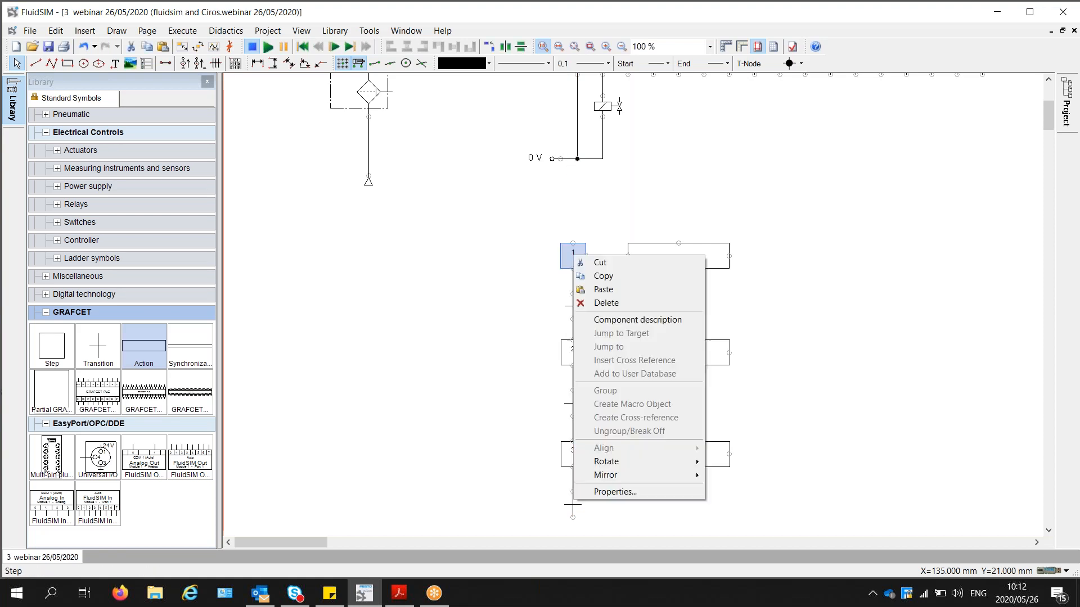
click(626, 491)
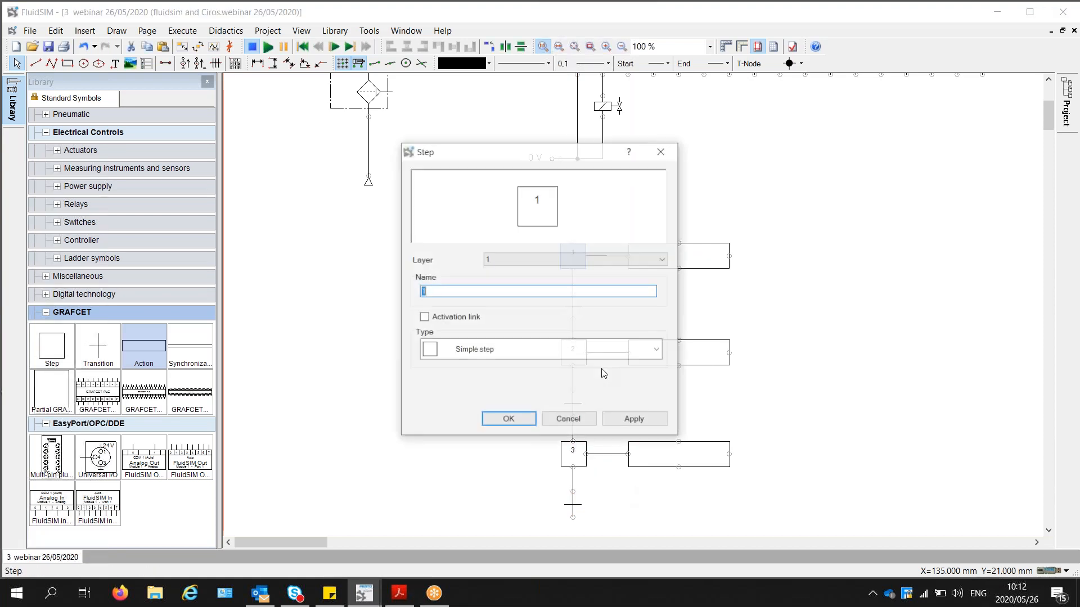
click(509, 349)
click(487, 384)
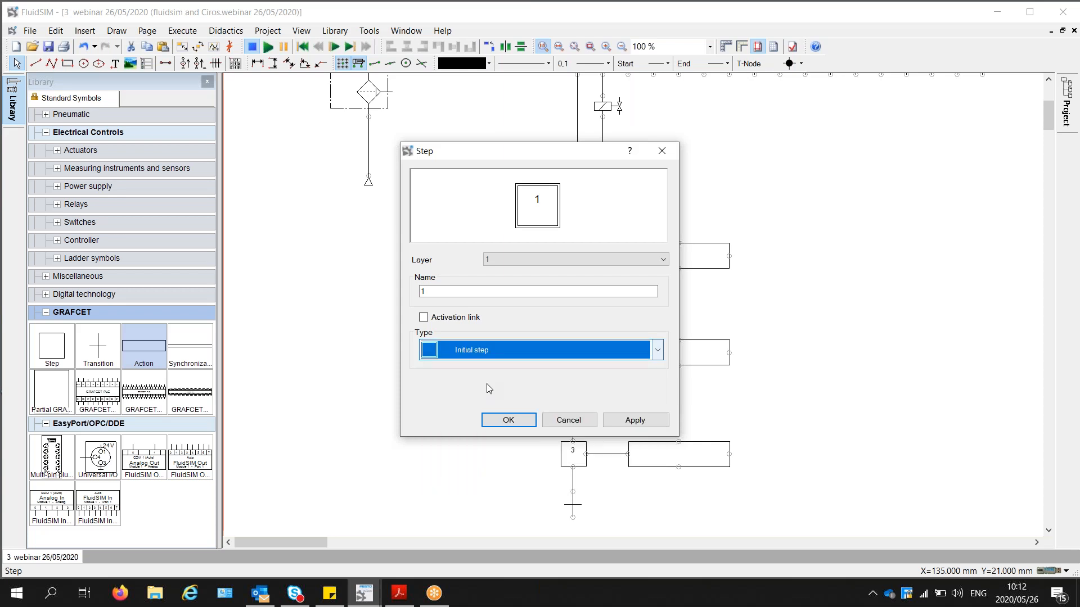
click(509, 421)
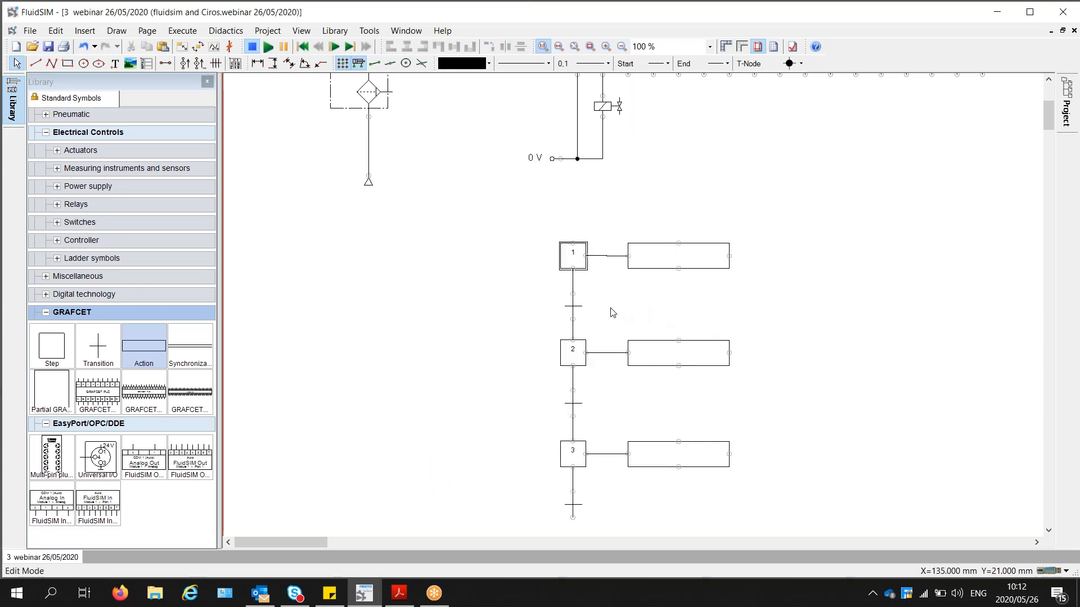
drag(652, 258, 652, 258)
click(832, 260)
mouse_move(1049, 114)
mouse_down()
mouse_move(1048, 96)
mouse_move(1047, 111)
mouse_up()
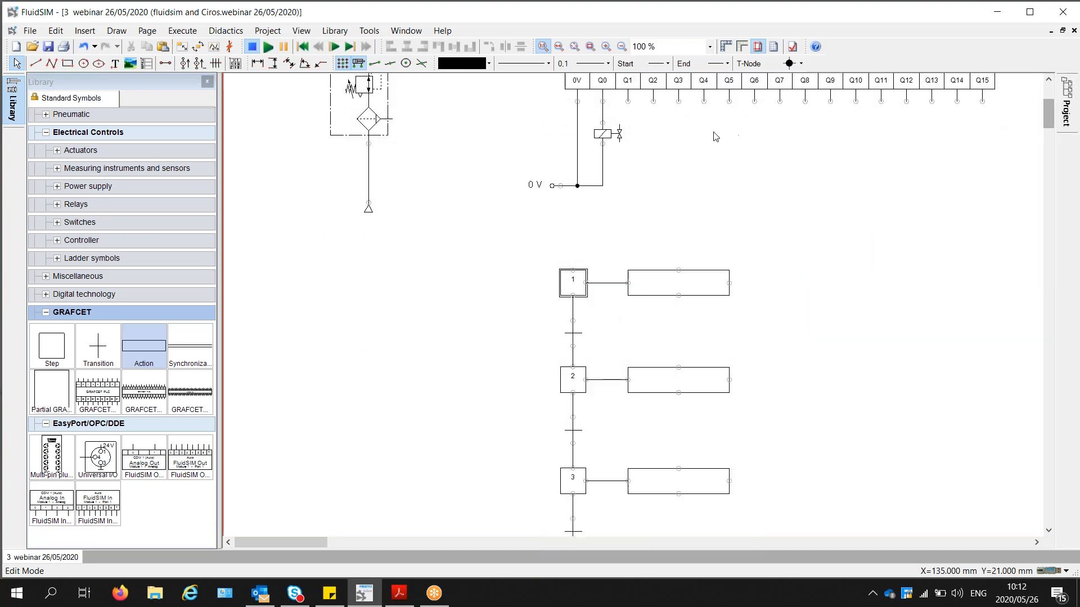
click(675, 284)
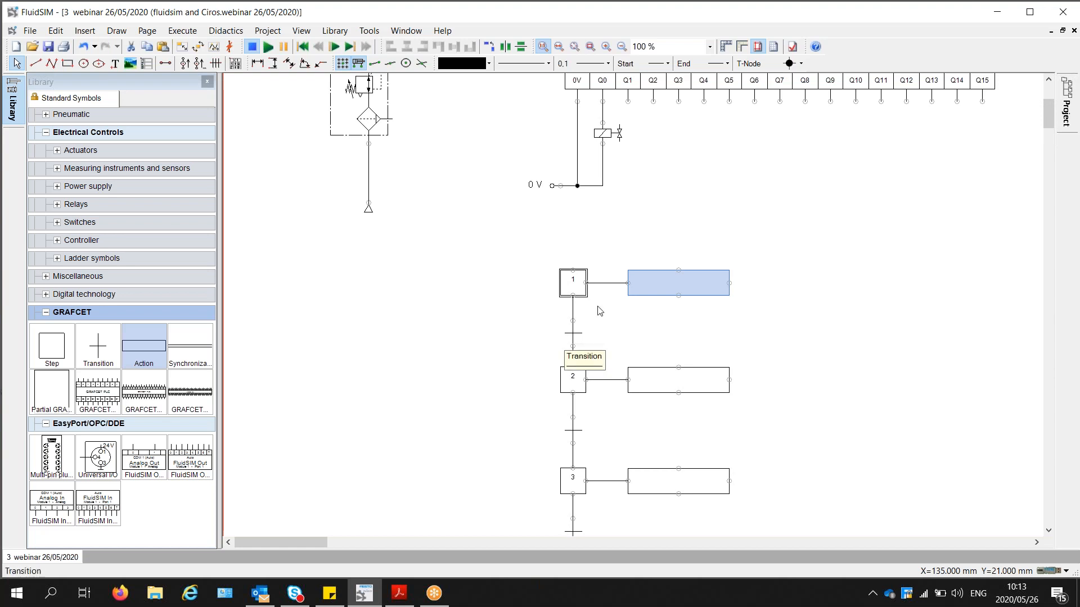
double_click(578, 334)
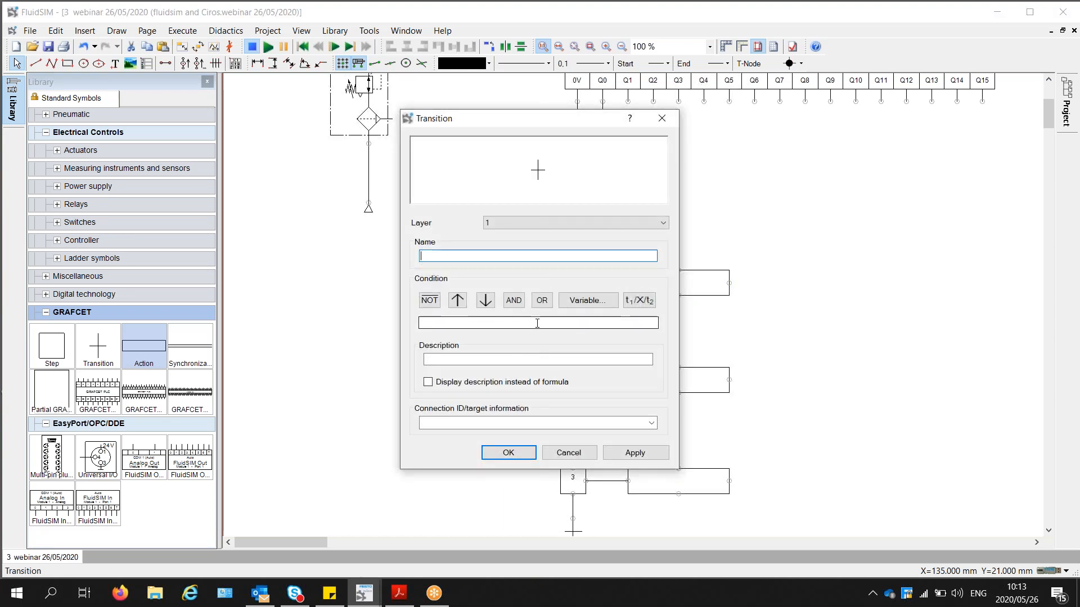
click(479, 327)
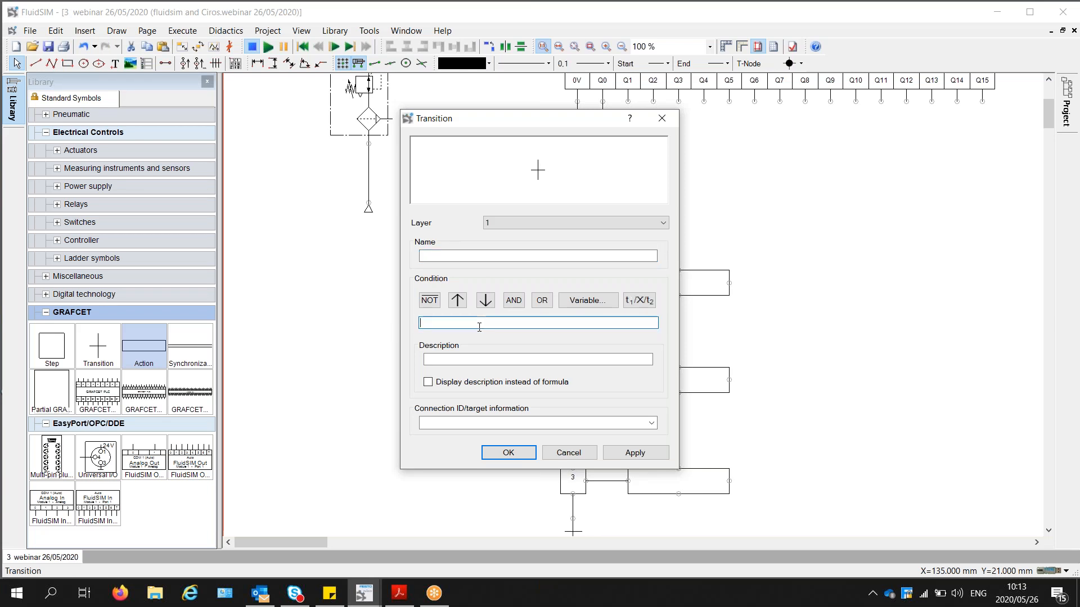
text(St)
key(BackSpace)
key(BackSpace)
key(BackSpace)
key(BackSpace)
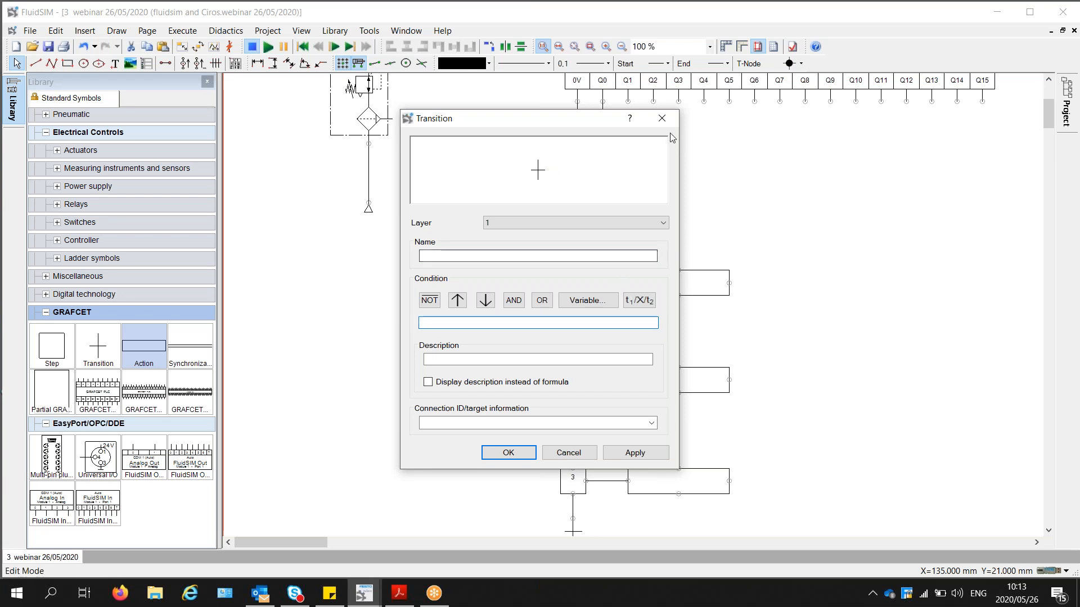
click(663, 118)
- Set the condition of the transition between steps 1 and 2 to I0 AND I2
mouse_move(1048, 109)
mouse_down()
mouse_move(1049, 100)
mouse_move(1046, 116)
mouse_up()
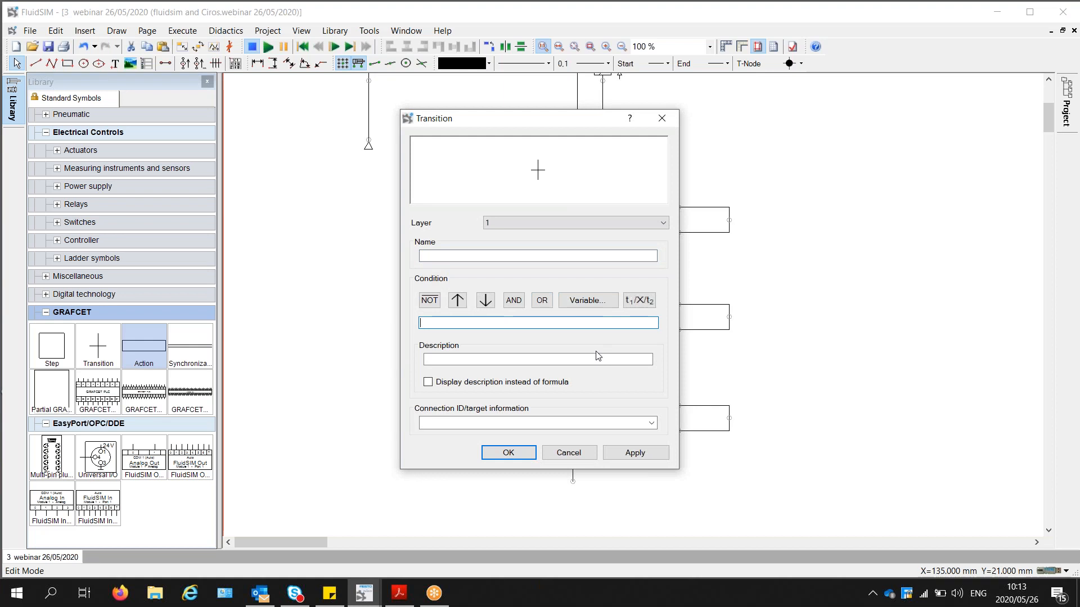
click(585, 300)
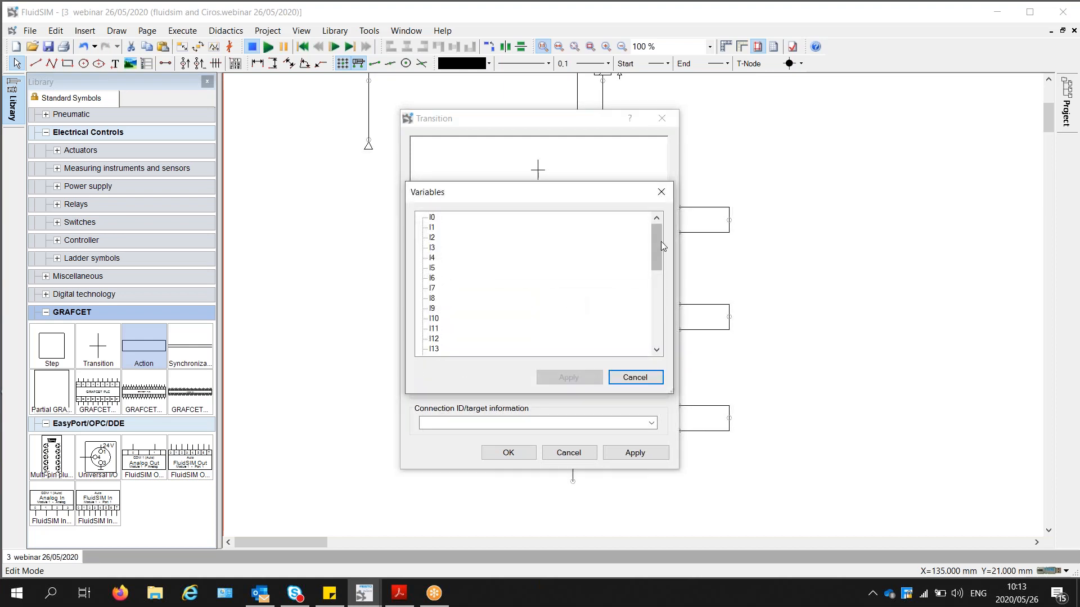
click(432, 218)
click(550, 377)
click(513, 300)
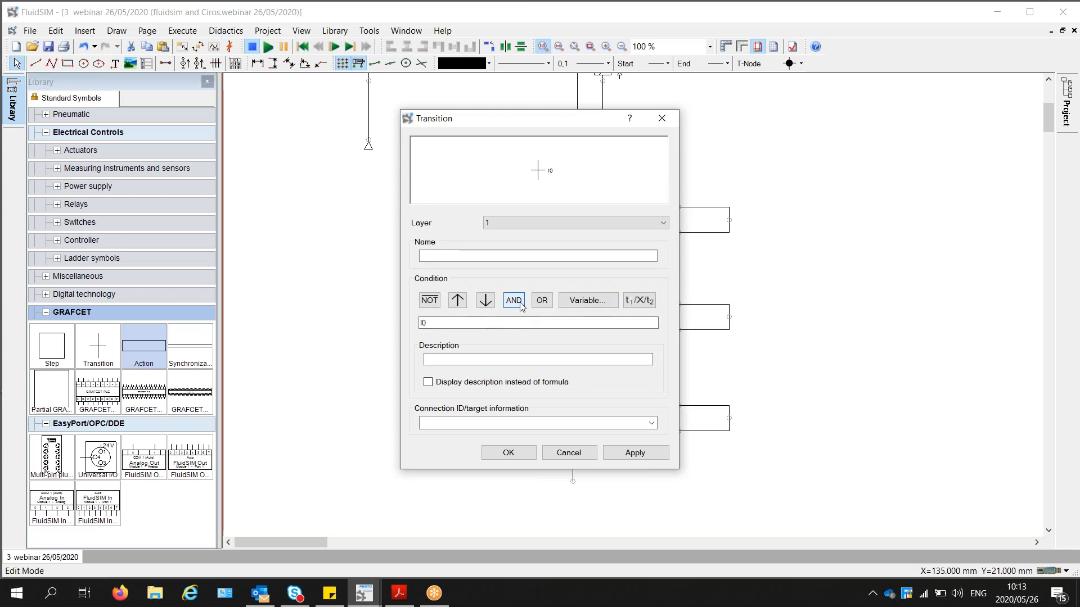
click(582, 302)
click(432, 238)
click(557, 377)
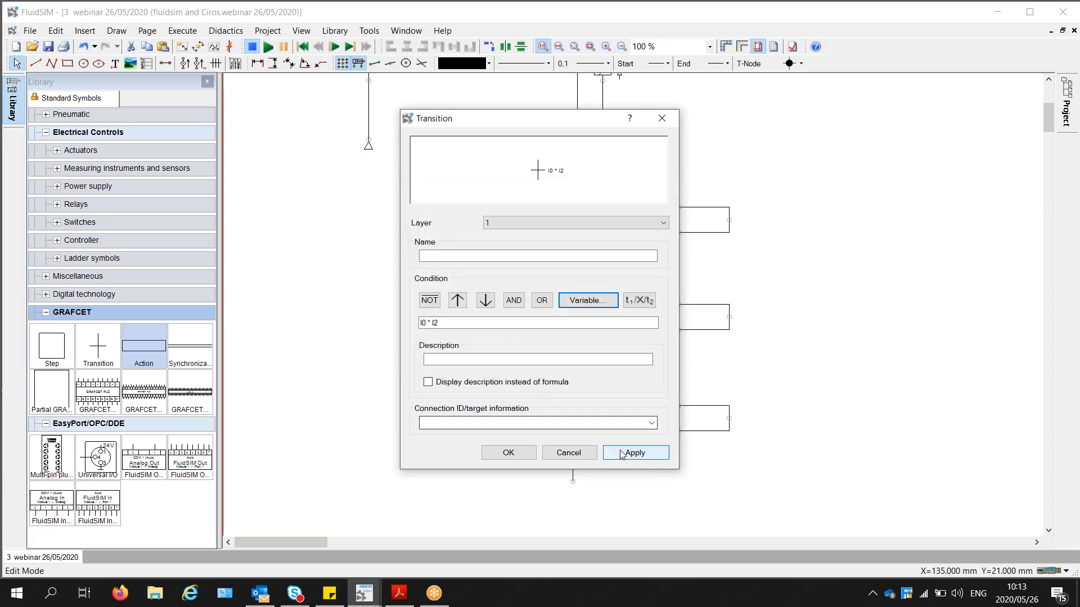
click(500, 456)
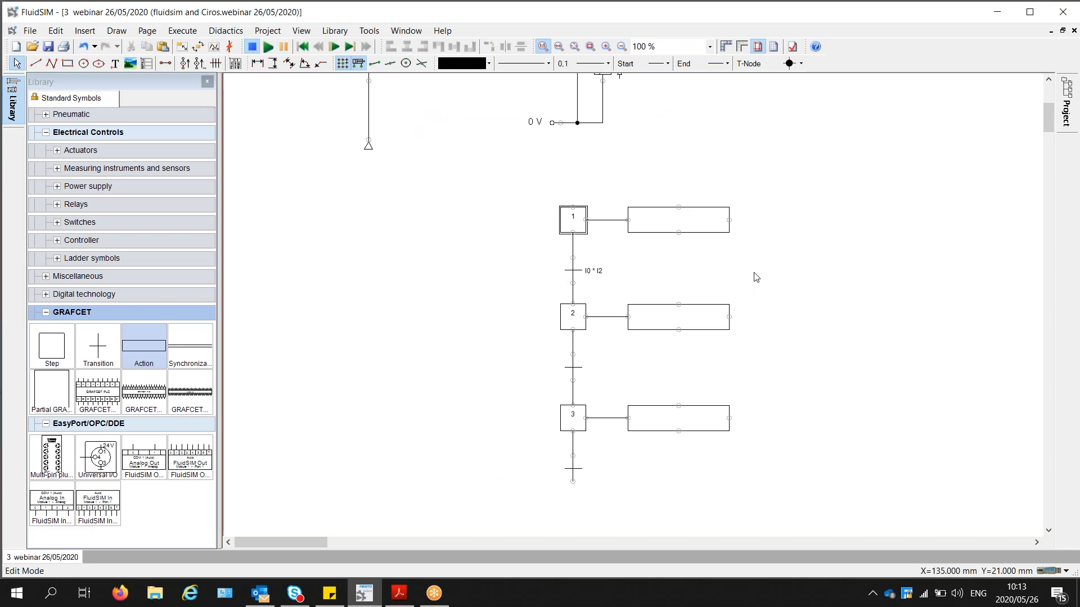
mouse_move(1051, 114)
mouse_down()
mouse_move(1054, 101)
mouse_move(1056, 122)
mouse_up()
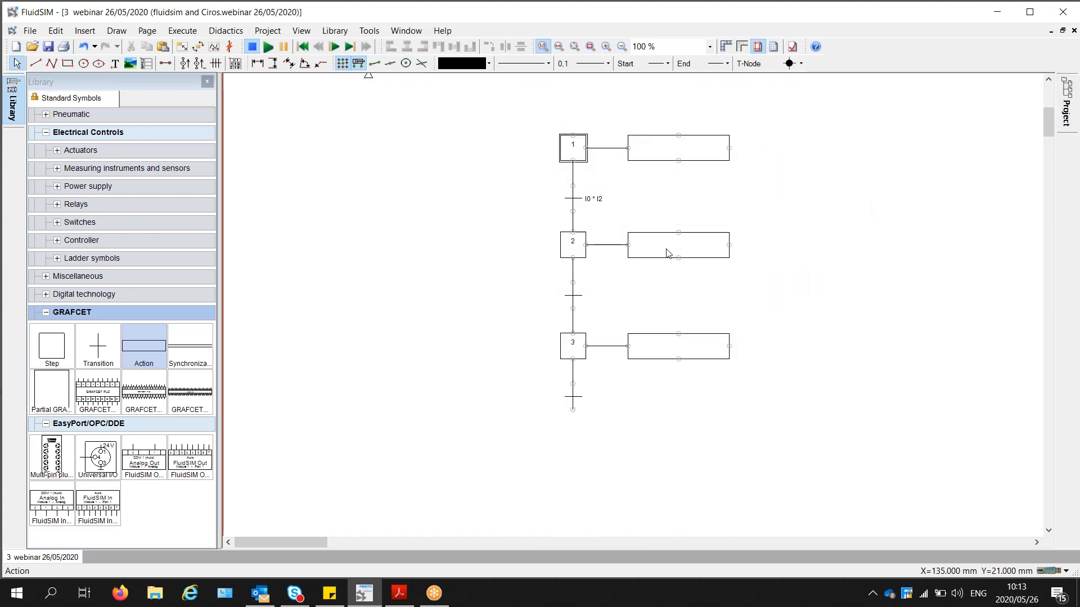
click(668, 253)
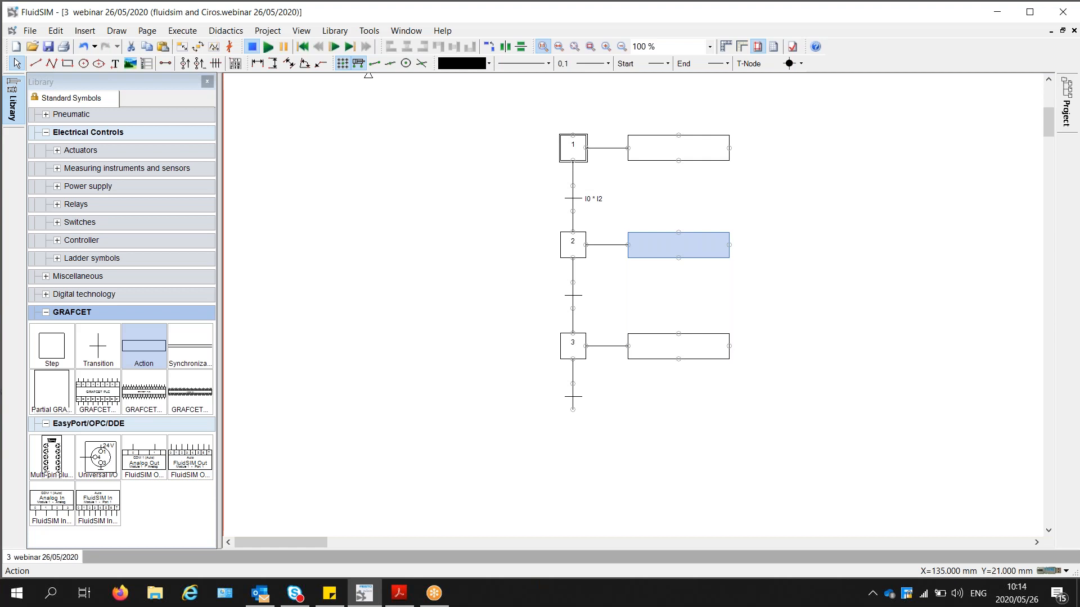
click(574, 201)
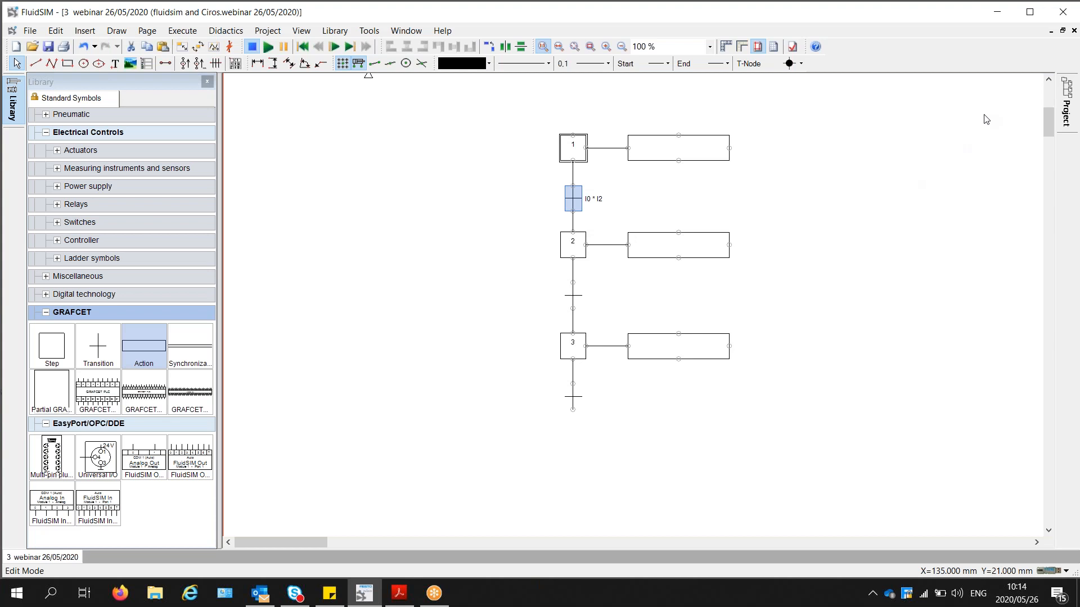
scroll(1051, 111, up, 5)
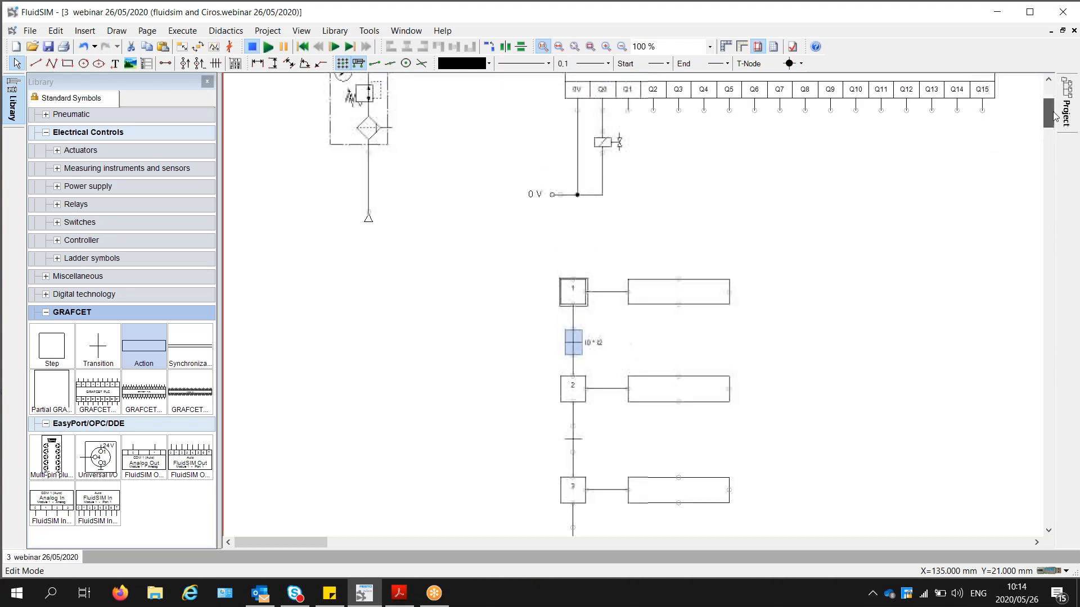
- Move the whole GRAFCET sequence from below the circuit to the empty area right of the GRAFCET PLC
scroll(1058, 110, up, 1)
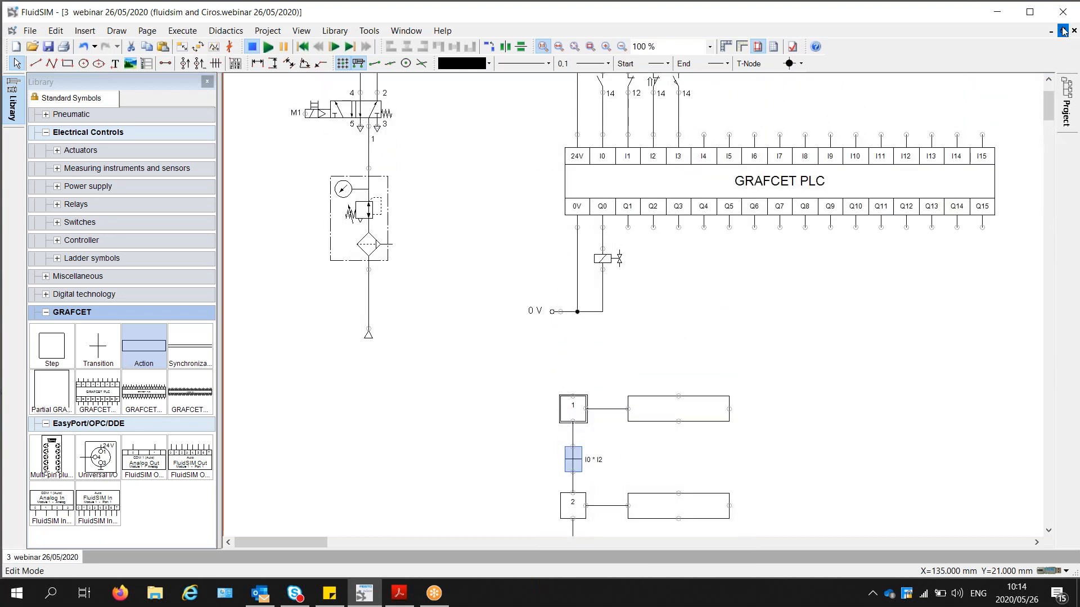
scroll(1050, 109, down, 9)
scroll(1051, 112, up, 2)
drag(504, 163, 793, 478)
key(Delete)
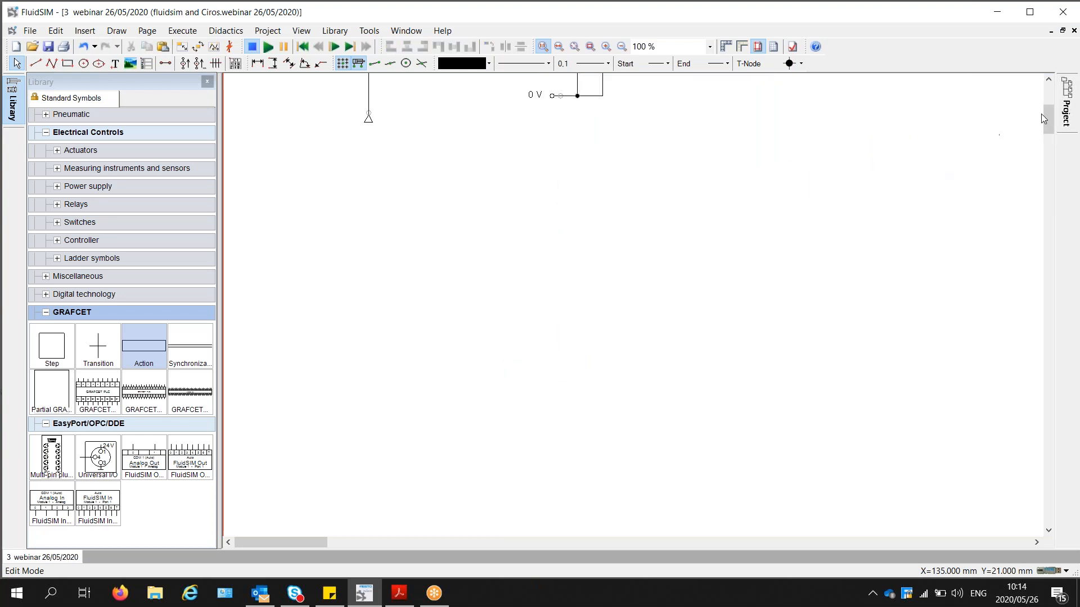
scroll(1043, 118, up, 7)
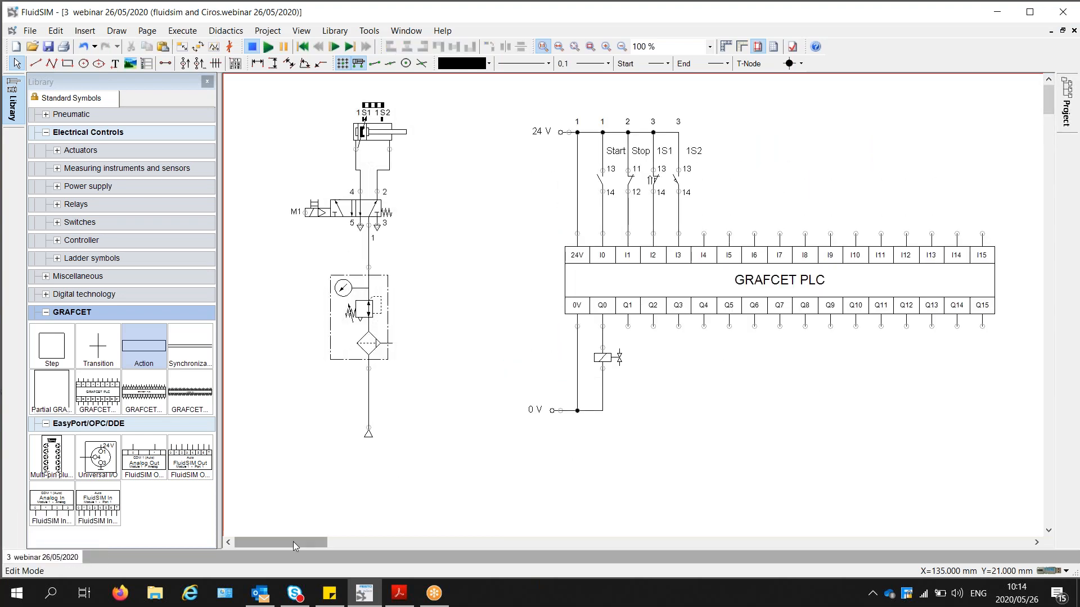
drag(293, 541, 342, 539)
key(ctrl+z)
drag(388, 382, 613, 142)
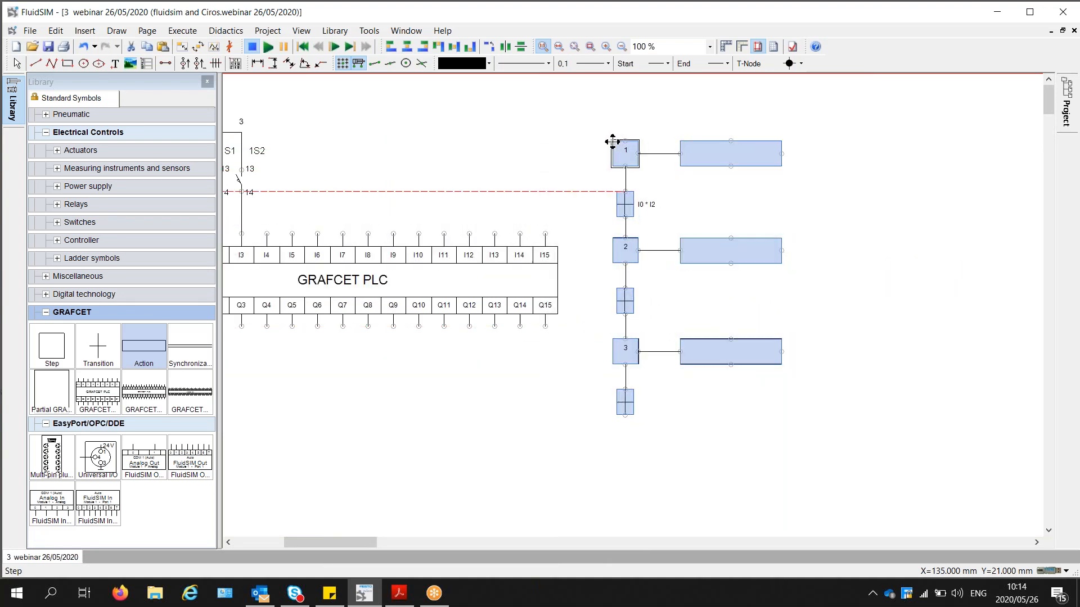
click(207, 82)
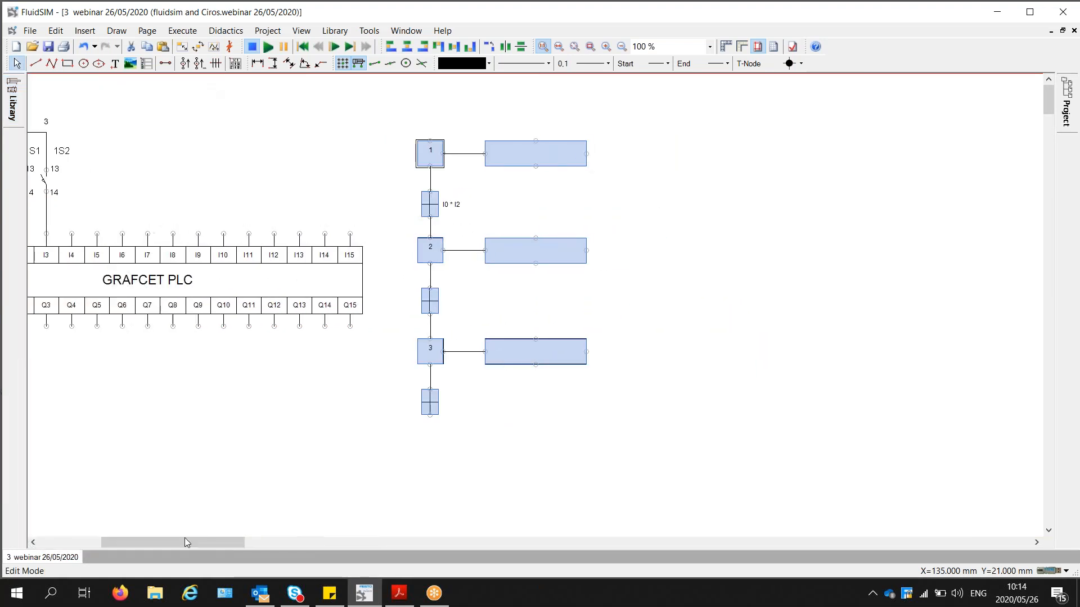
drag(143, 541, 86, 541)
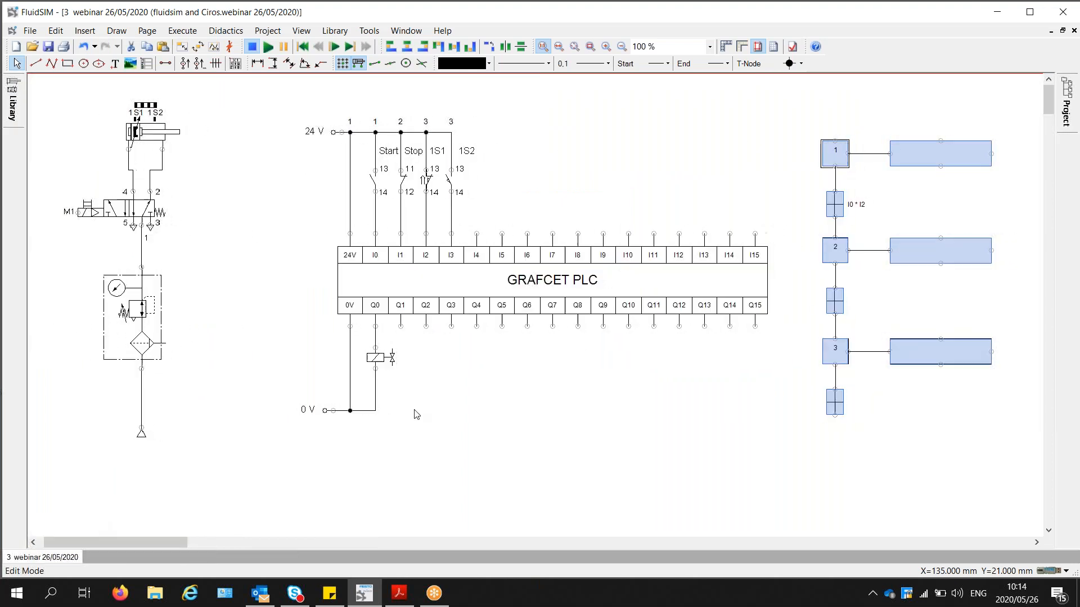
click(701, 366)
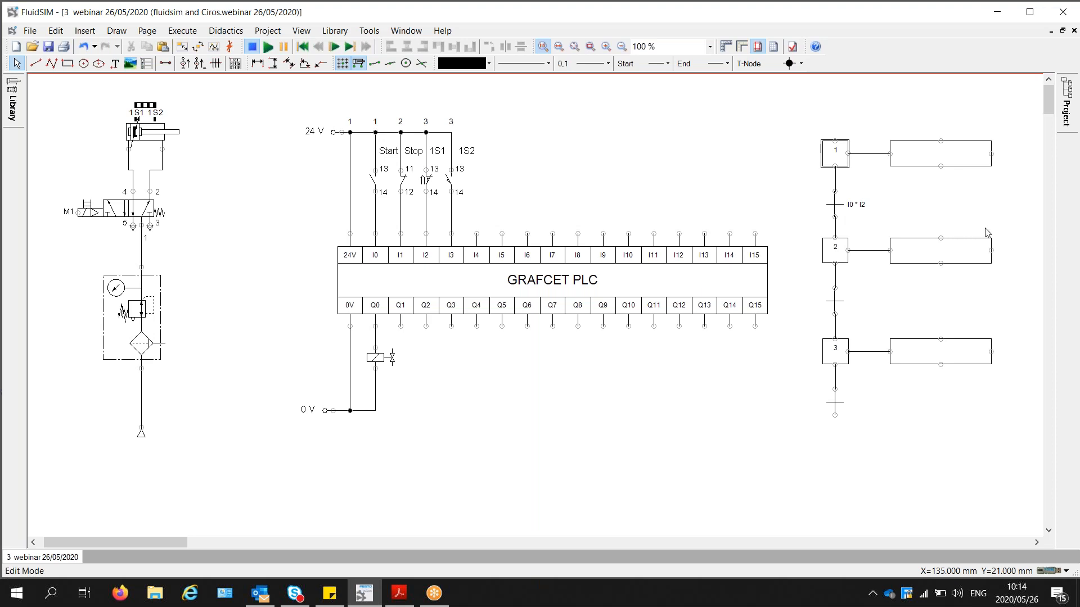
- Assign output Q0 to the simple action of step 2
click(929, 261)
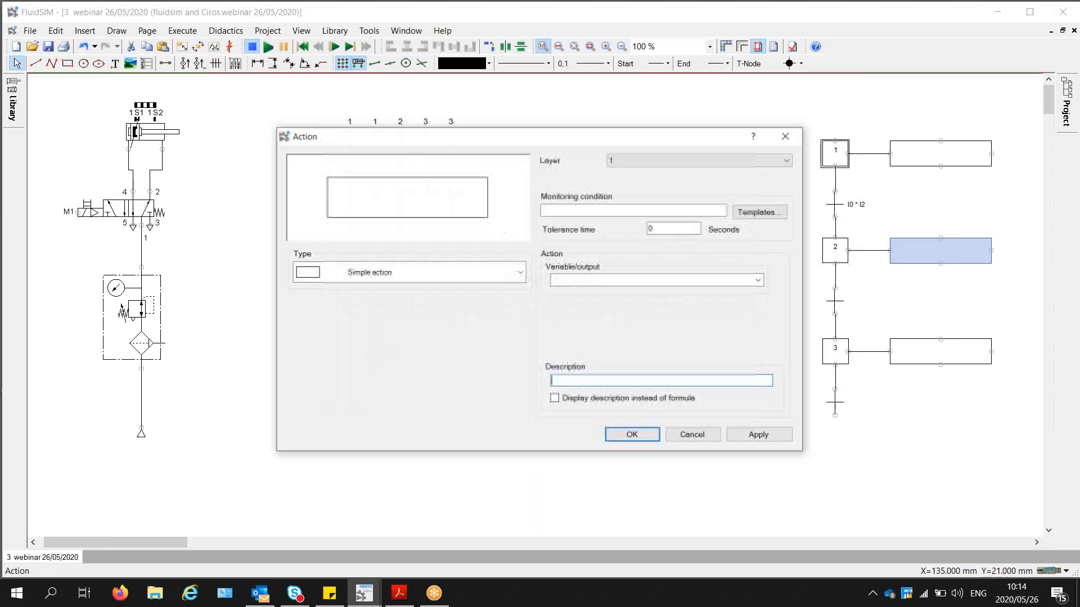
click(758, 281)
click(622, 295)
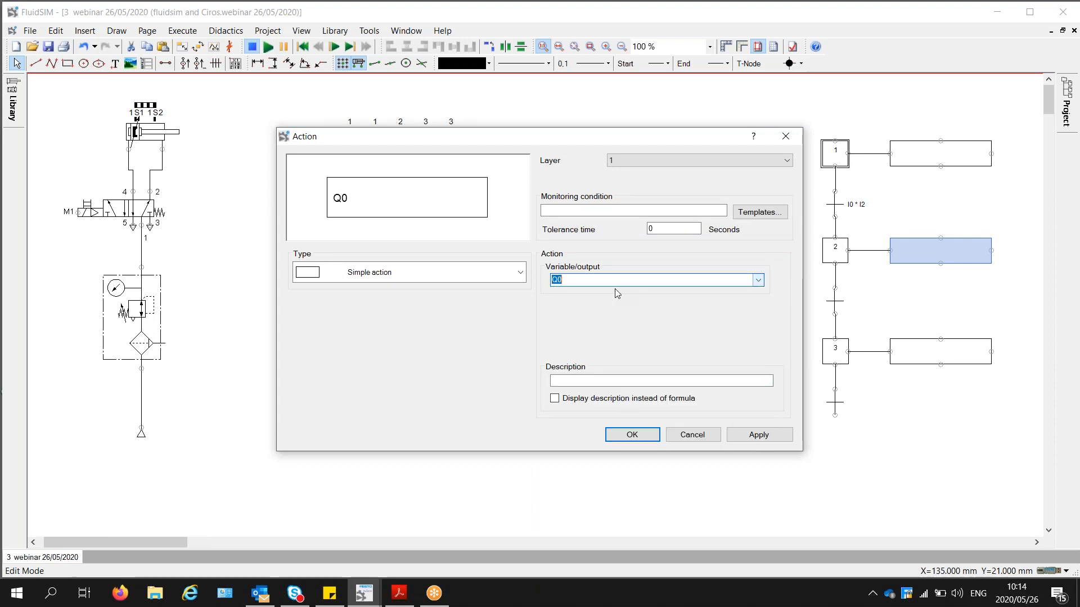
click(639, 435)
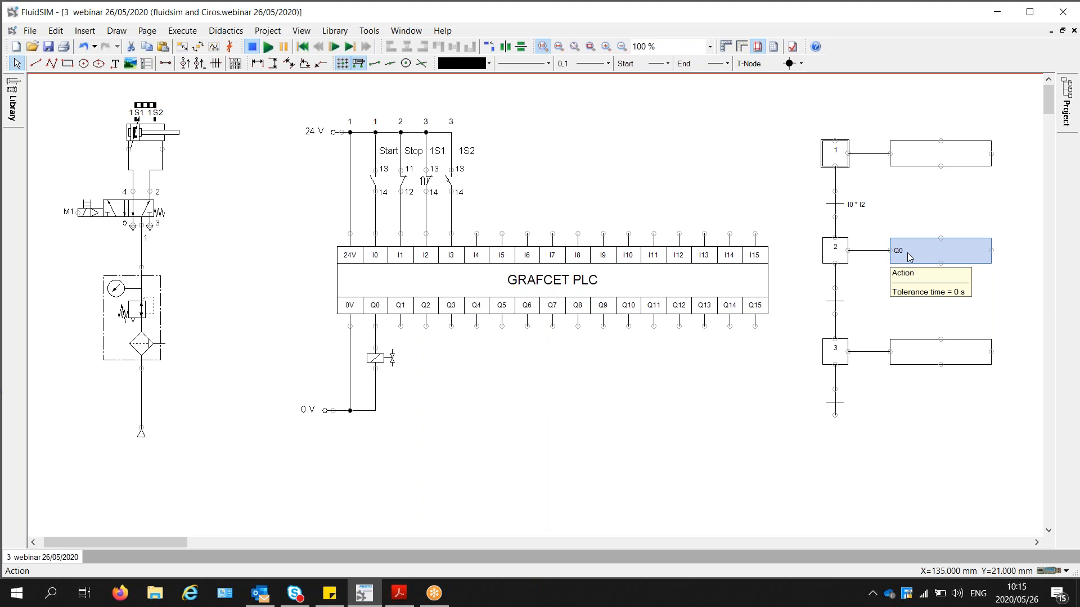
- Set the condition of the transition between steps 2 and 3 to I3
click(840, 306)
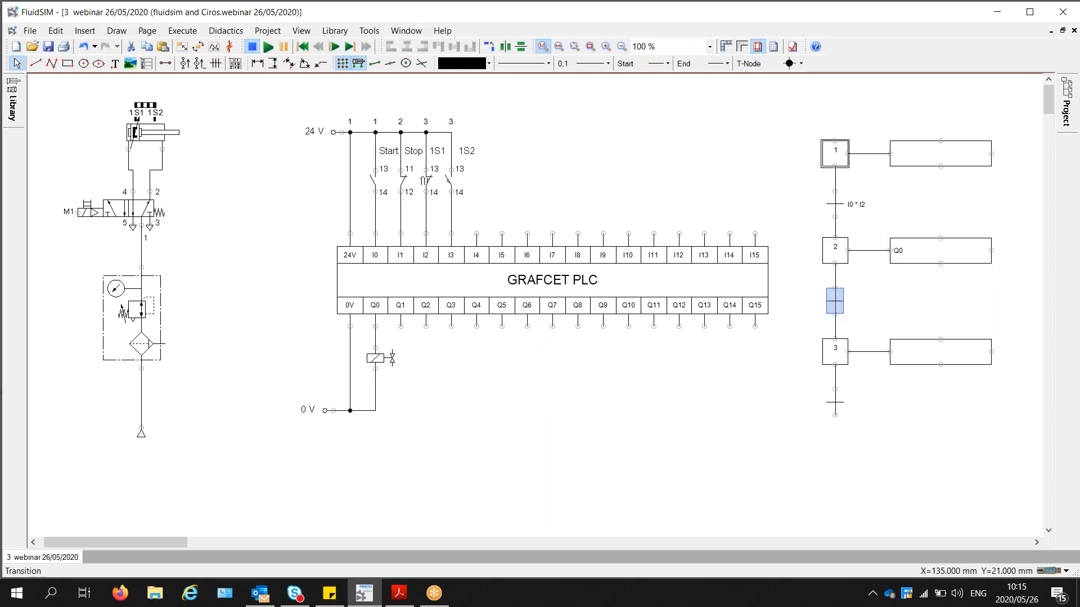
double_click(840, 307)
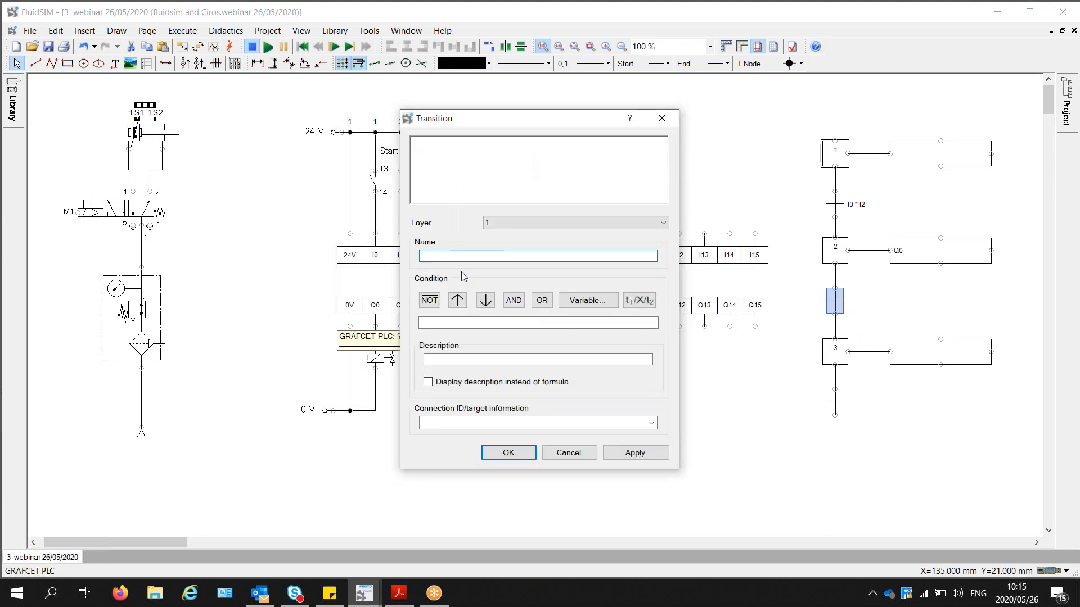
click(448, 324)
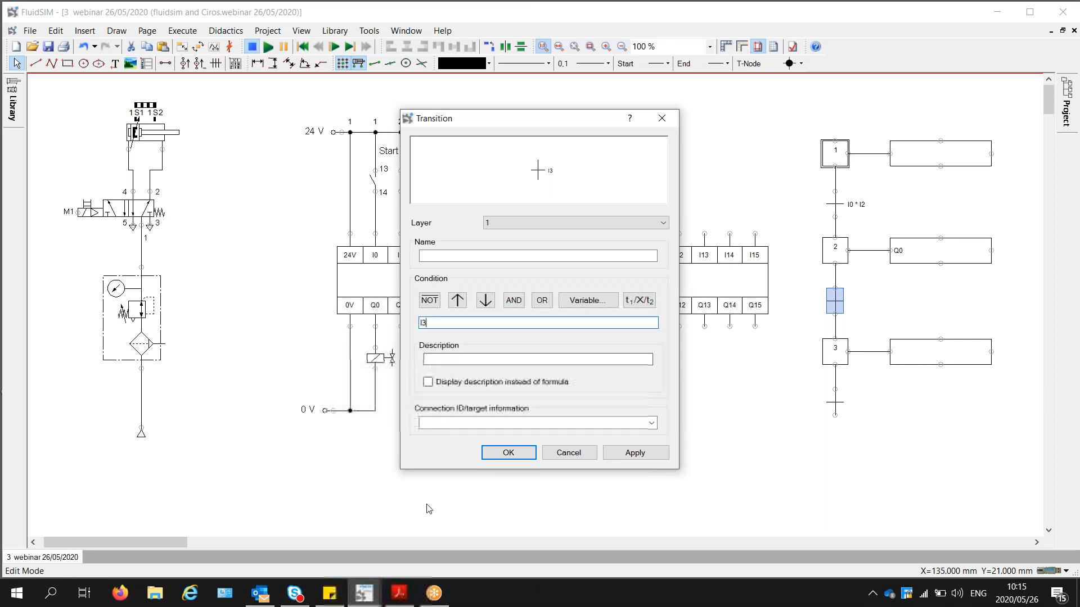
click(497, 455)
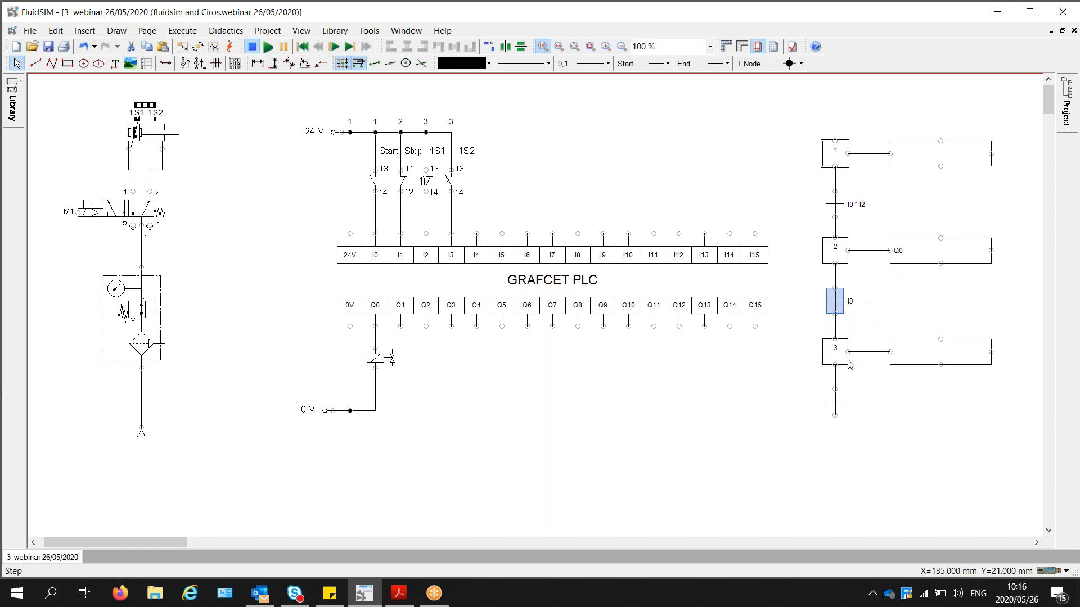
- Delete step 3 with its action and transition, and connect the I3 transition back to step 1 with a return line left of the steps
drag(989, 431, 836, 136)
key(Delete)
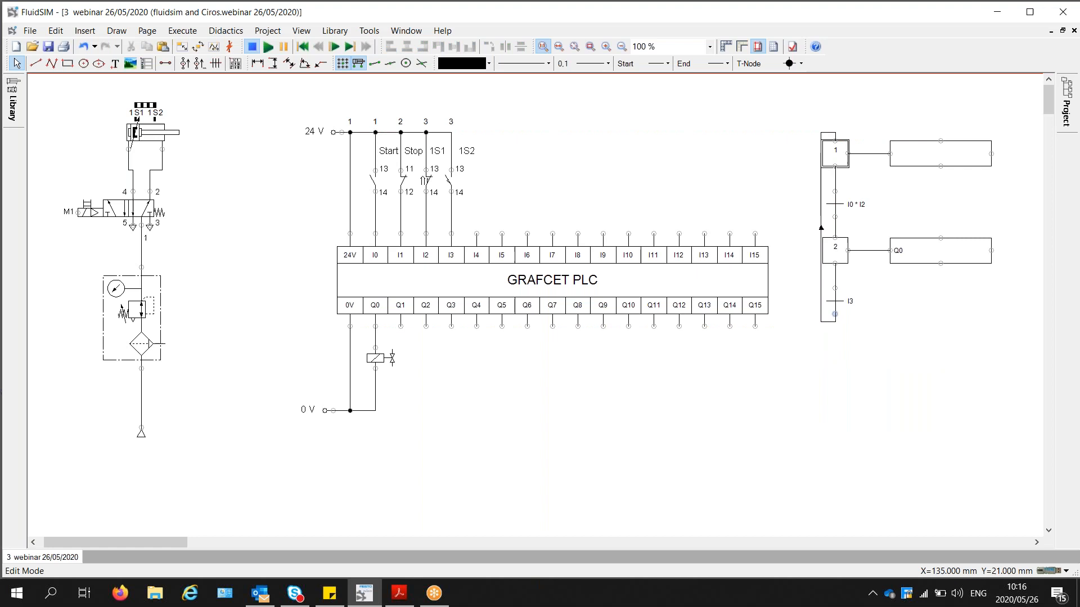
drag(821, 253, 797, 253)
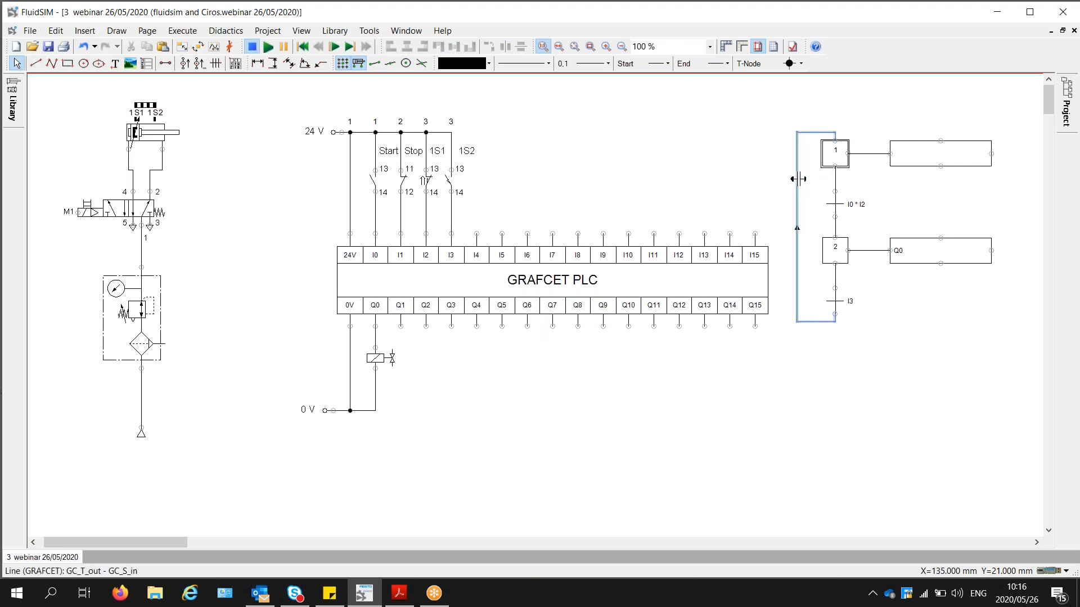
click(882, 322)
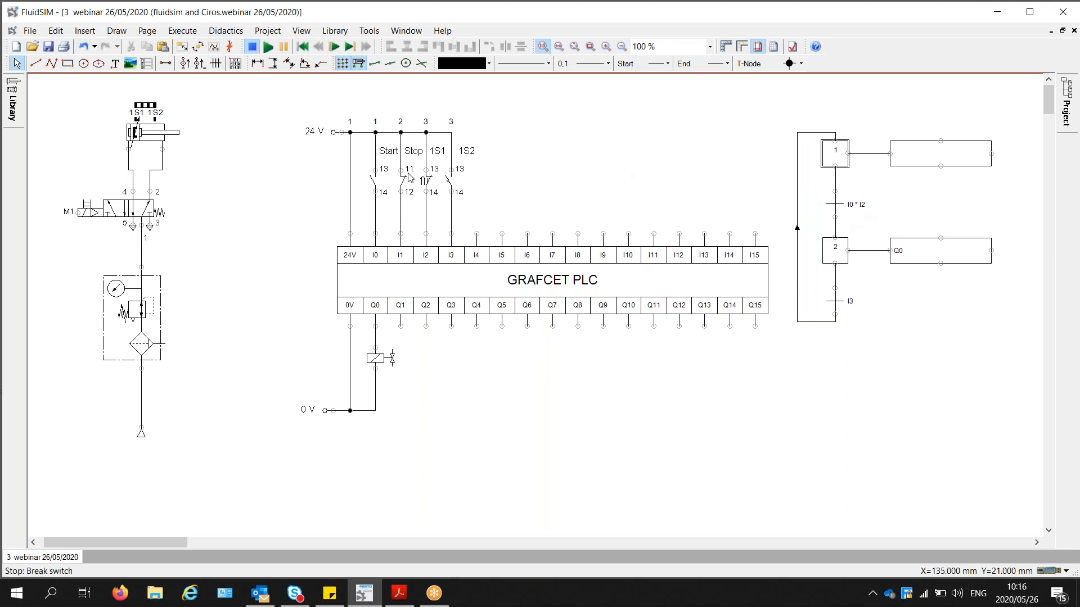
- Delete the empty action beside step 1 and run a brief simulation of the circuit
click(958, 164)
key(Delete)
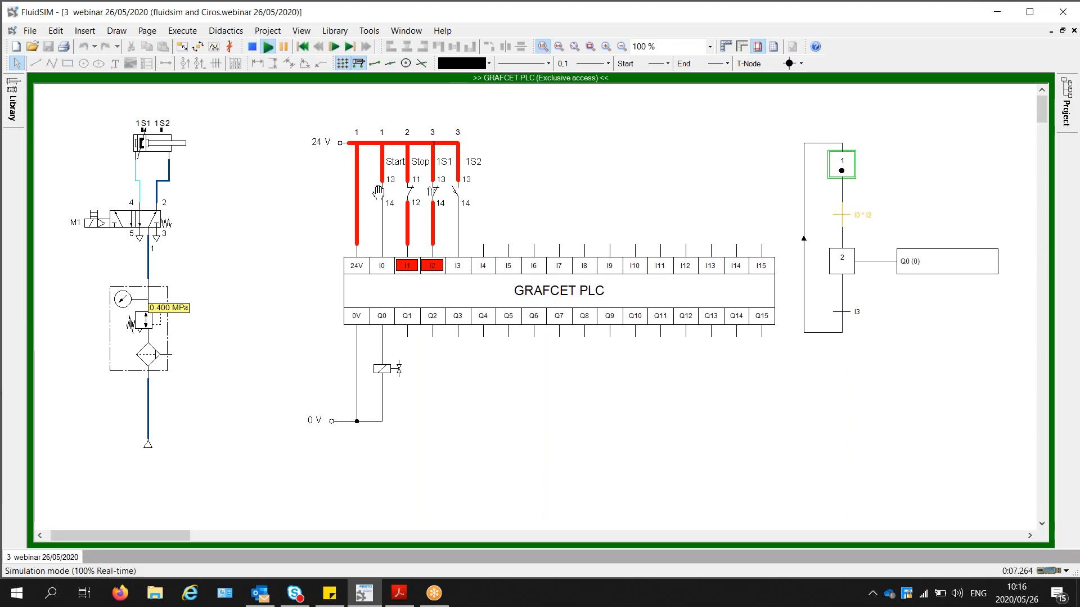
click(252, 46)
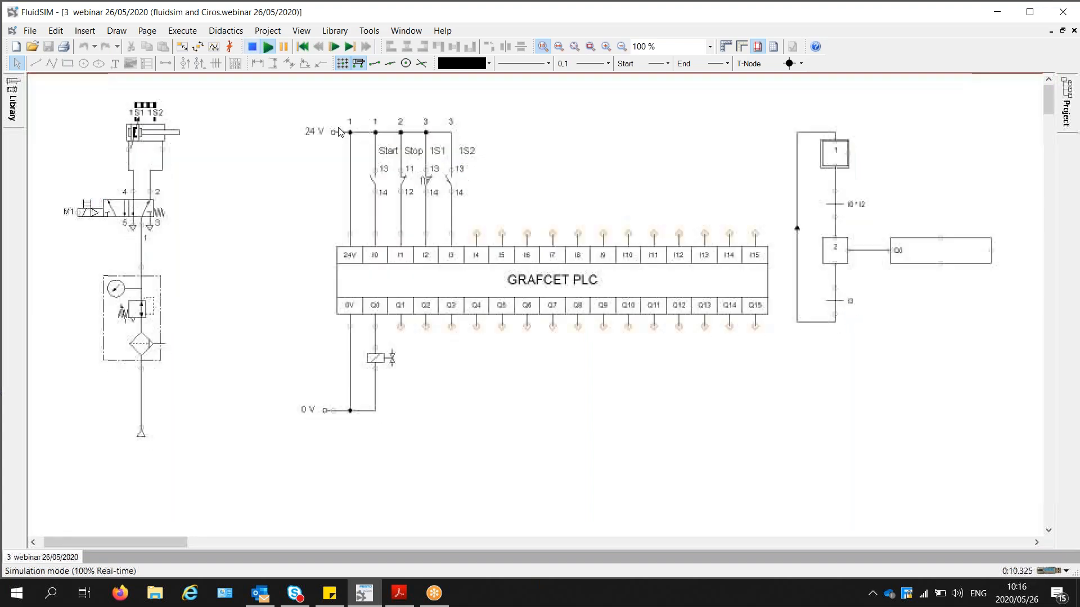
- Replace the general Start make switch above input I0 with a manually operated pushbutton (make)
click(376, 175)
key(Delete)
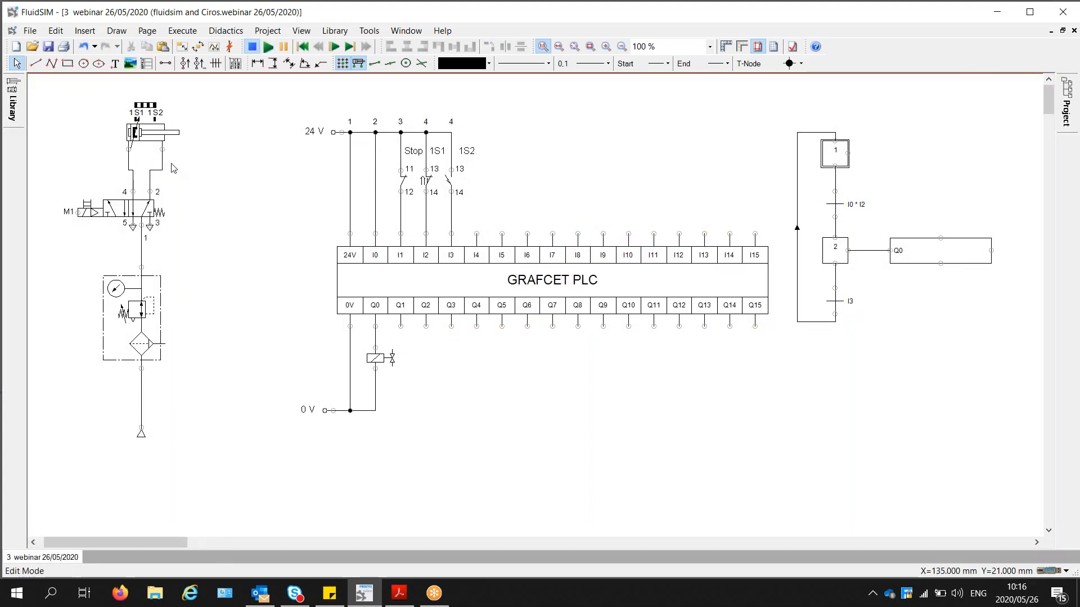
click(21, 110)
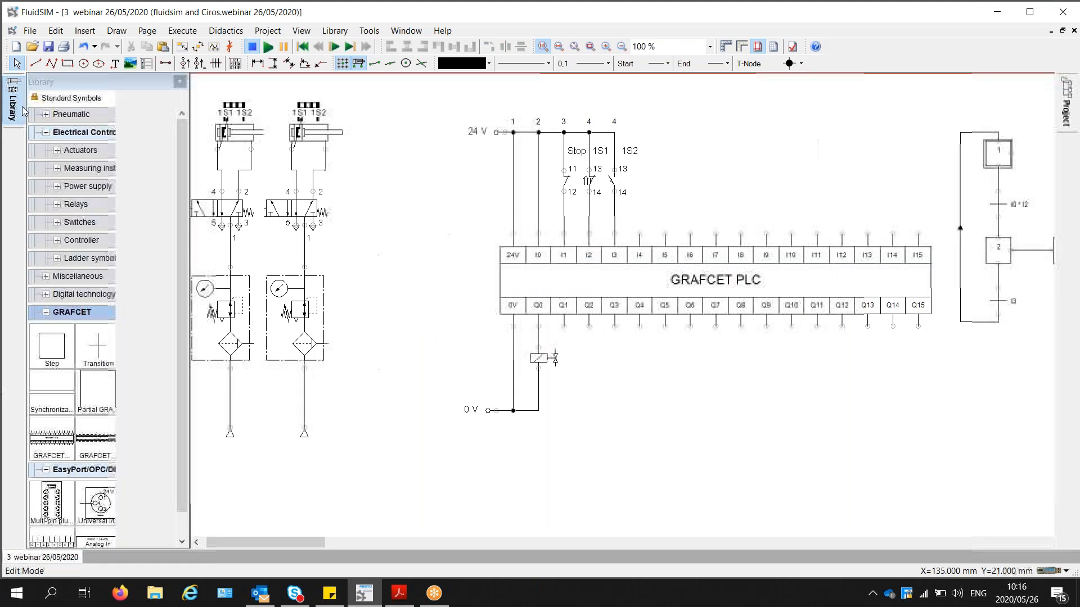
click(57, 222)
click(79, 305)
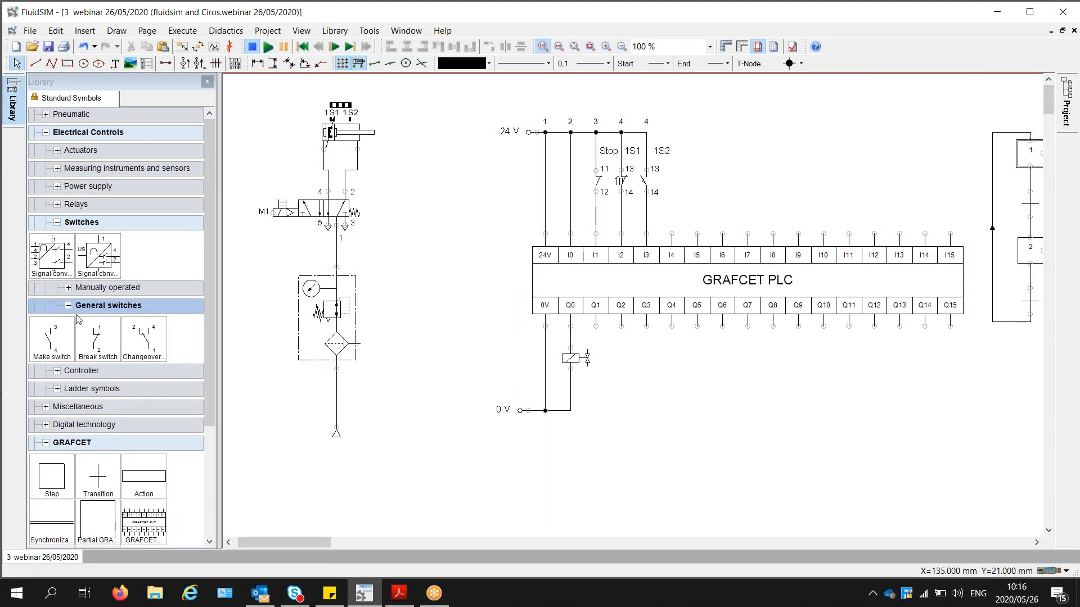
click(68, 308)
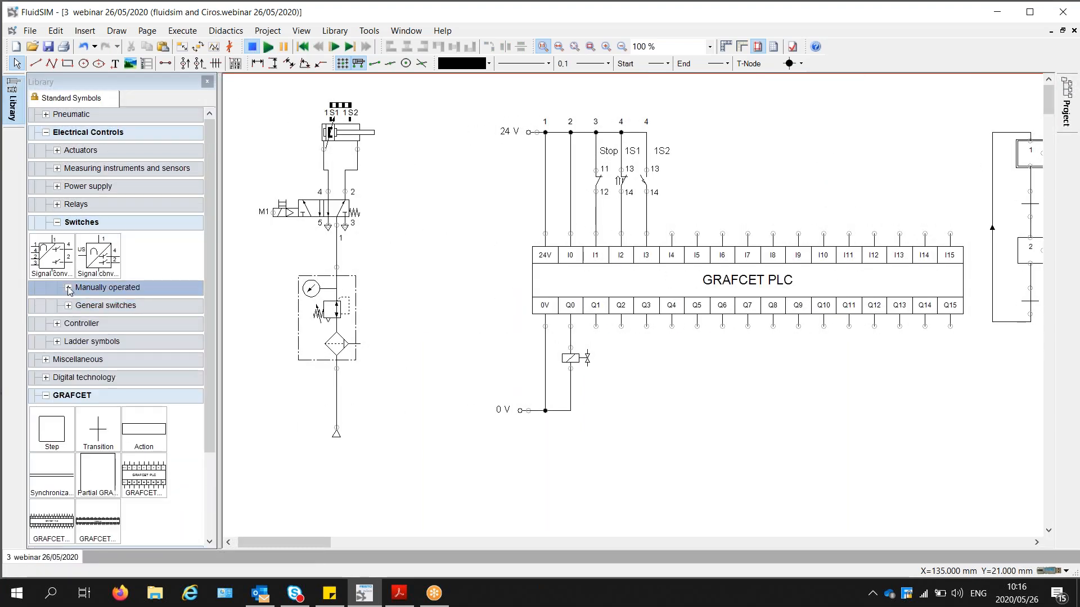
click(68, 288)
drag(52, 321, 568, 183)
- Set the identification of the new pushbutton to Start
double_click(568, 184)
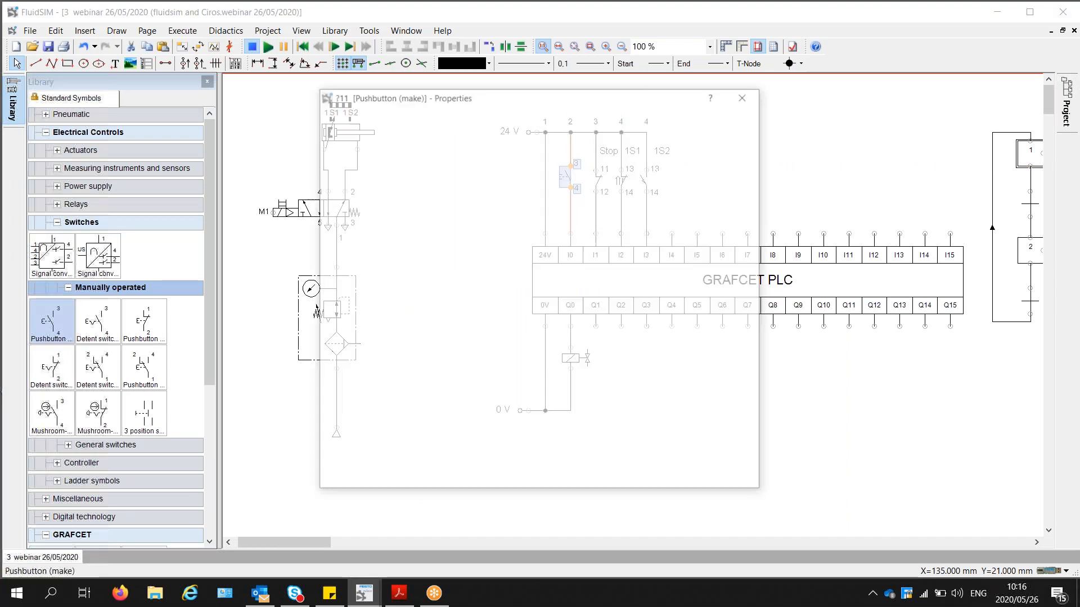
text(Start)
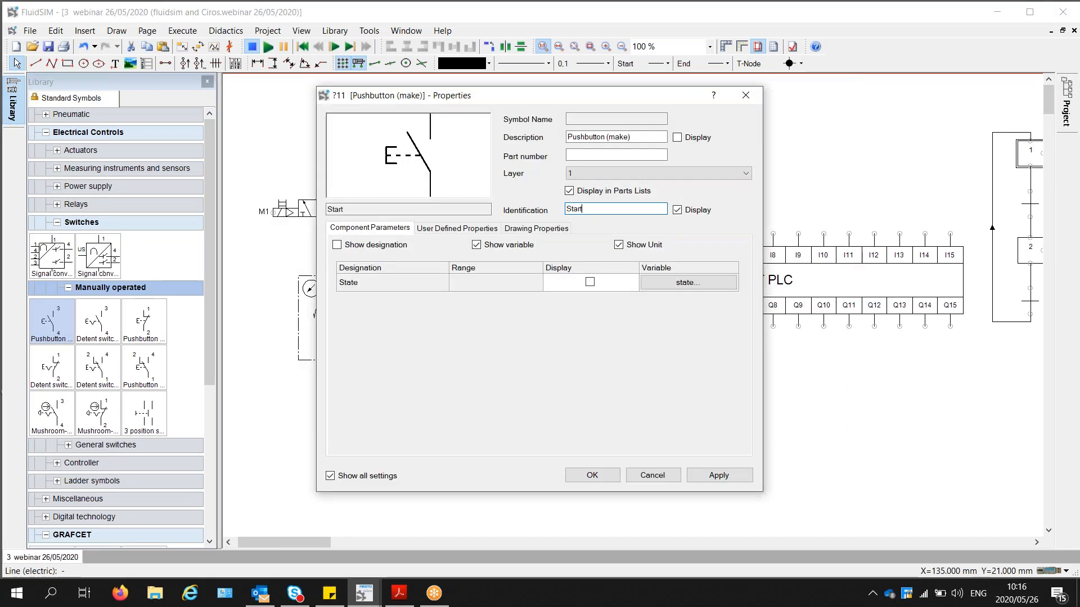
click(592, 475)
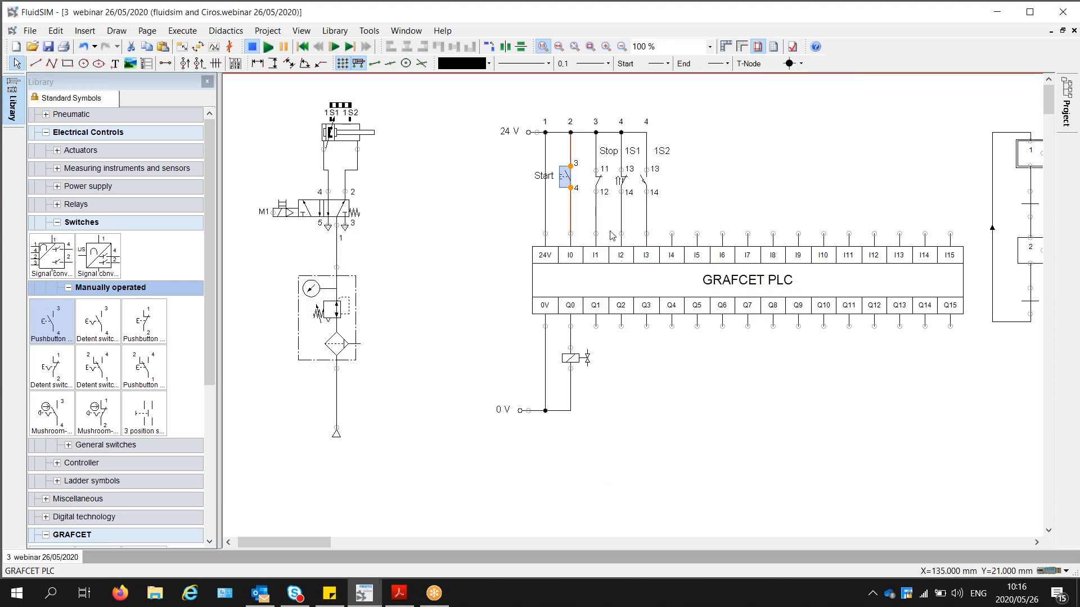
- Rewire the Start pushbutton between the 24 V rail and input I0, and place its label above it beside Stop
click(573, 202)
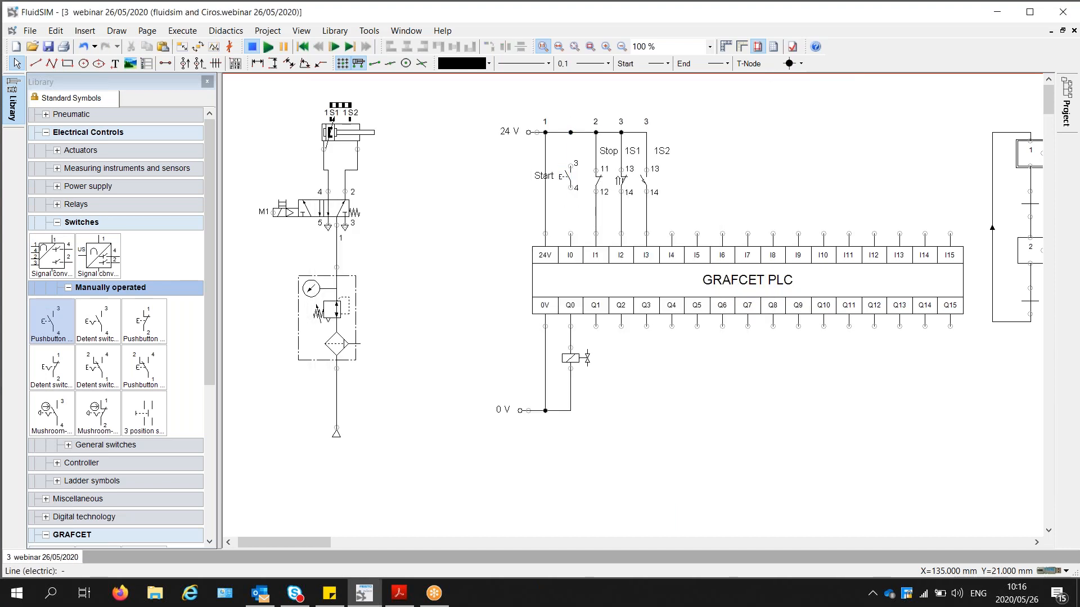
drag(570, 233, 572, 137)
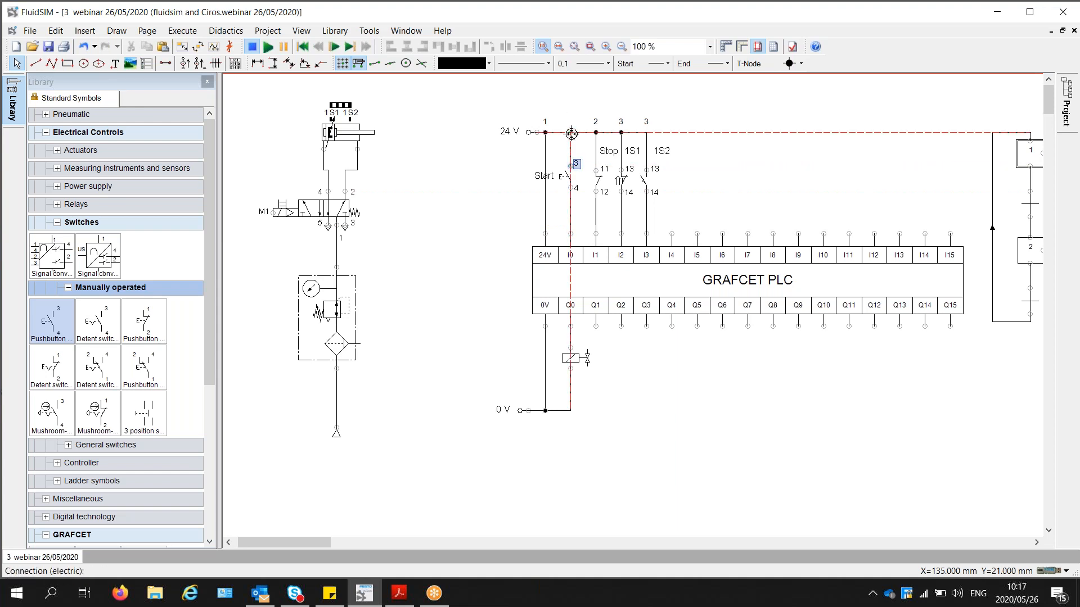
click(544, 176)
drag(544, 176, 584, 150)
click(704, 160)
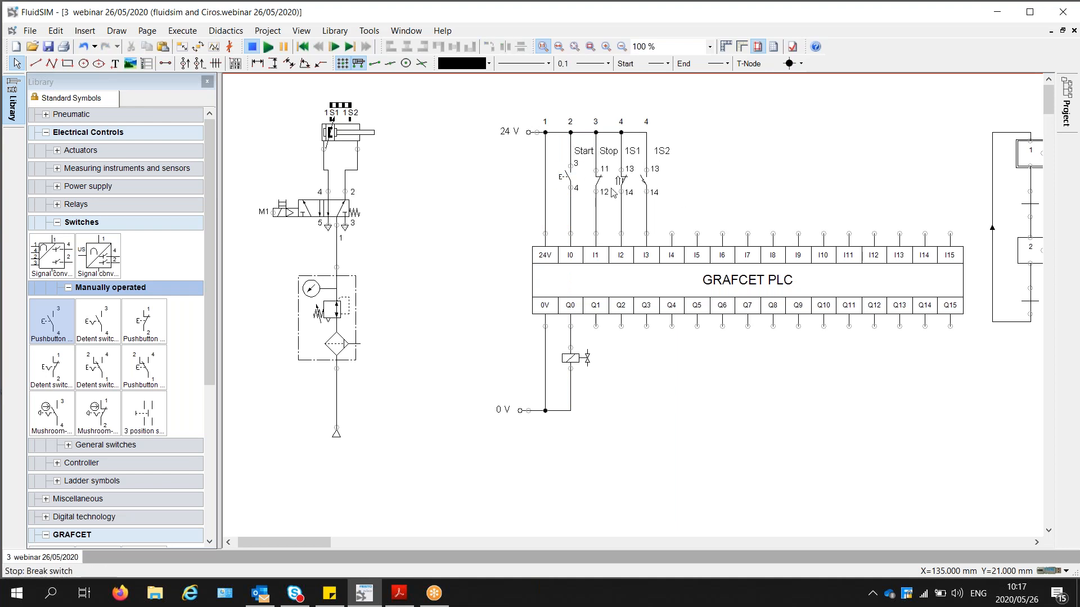
- Simulate the circuit and operate the Start pushbutton to check output Q0, the valve solenoid and the cylinder
click(273, 47)
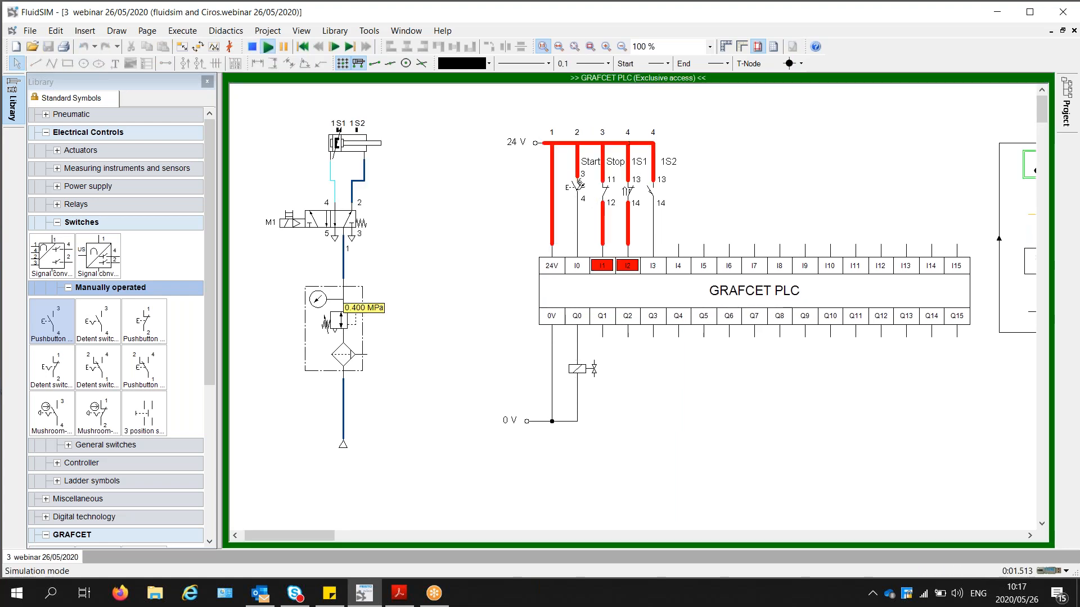
drag(322, 537, 324, 533)
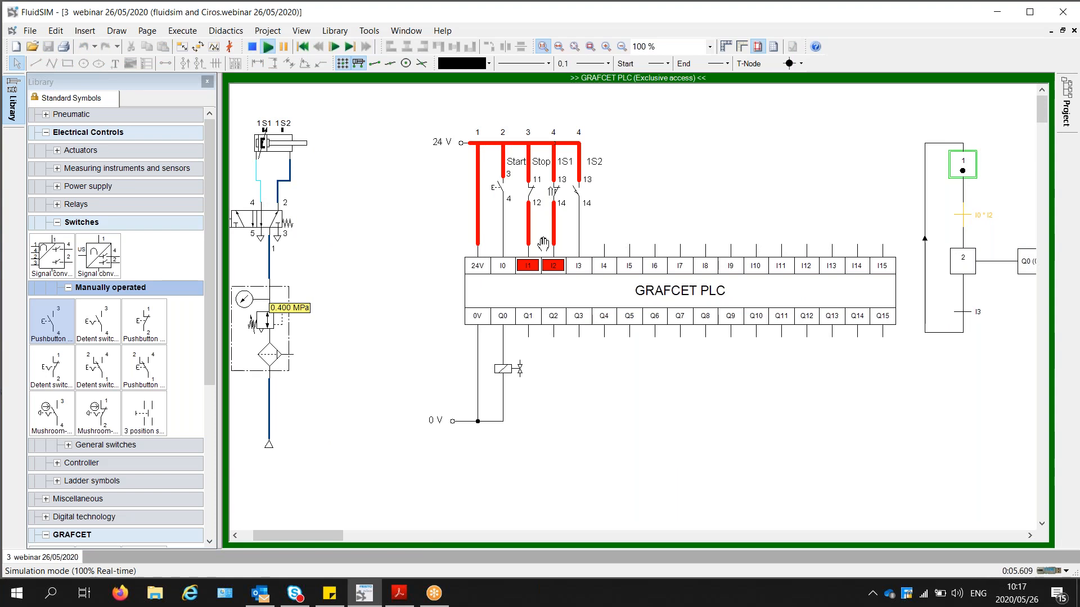
click(506, 177)
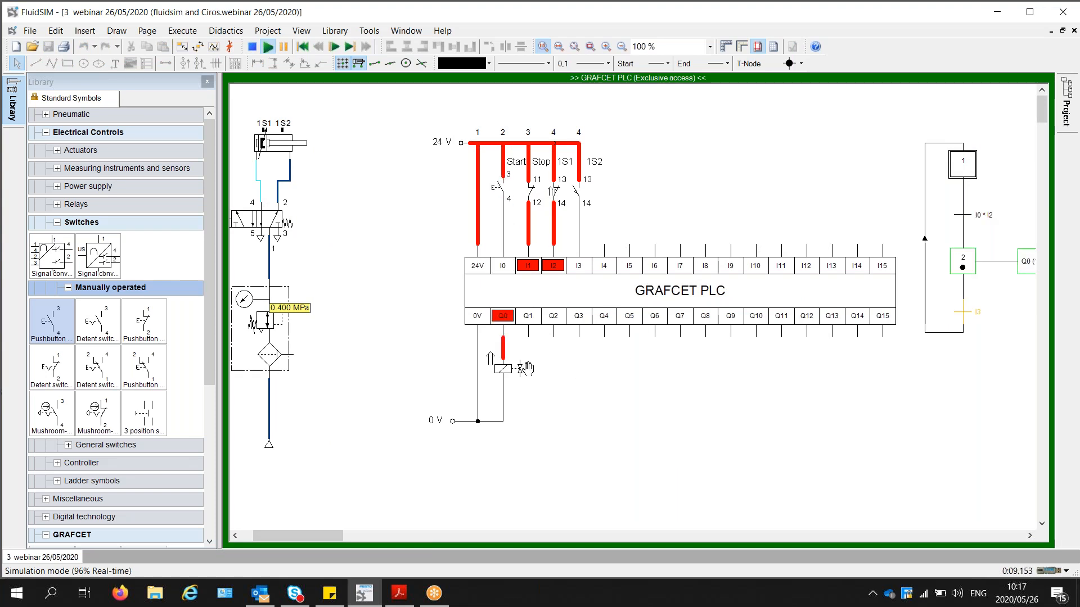
drag(323, 537, 308, 537)
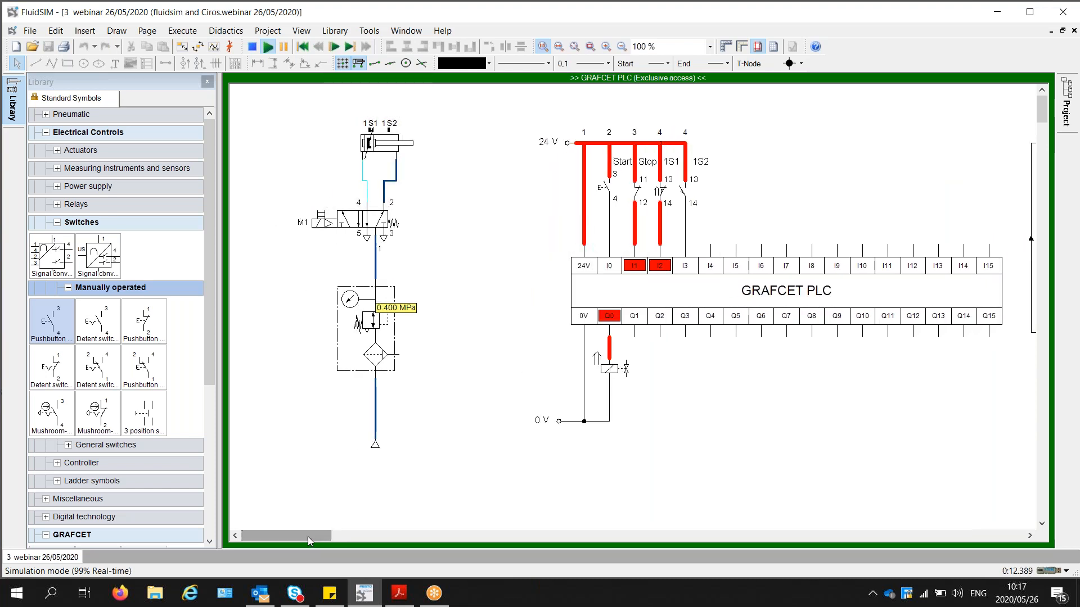
click(252, 46)
- Set the identification of the valve solenoid on output Q0 to M1
double_click(600, 355)
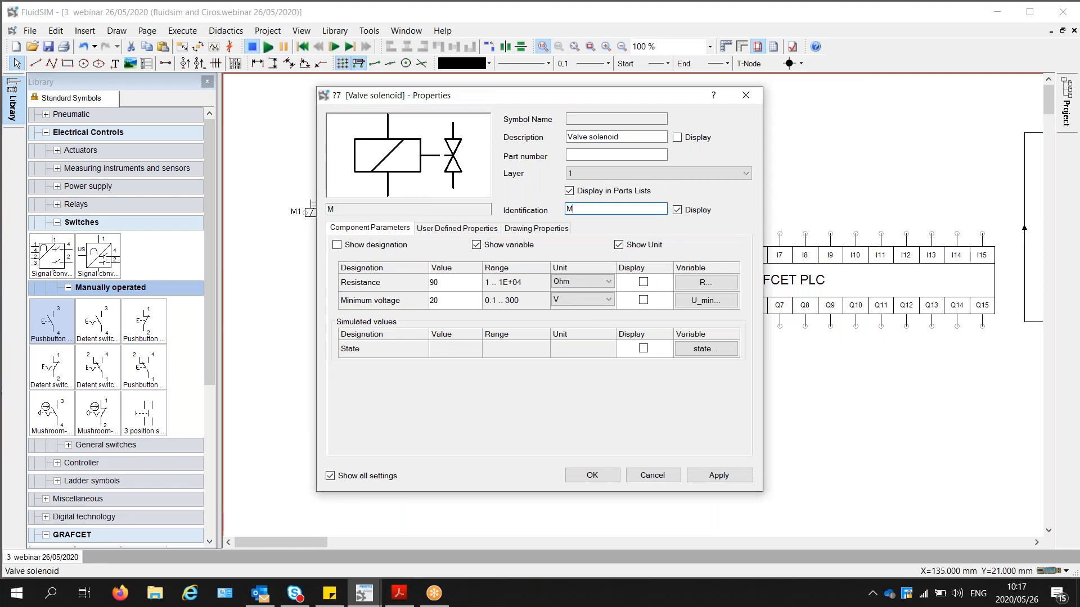
click(592, 475)
click(588, 361)
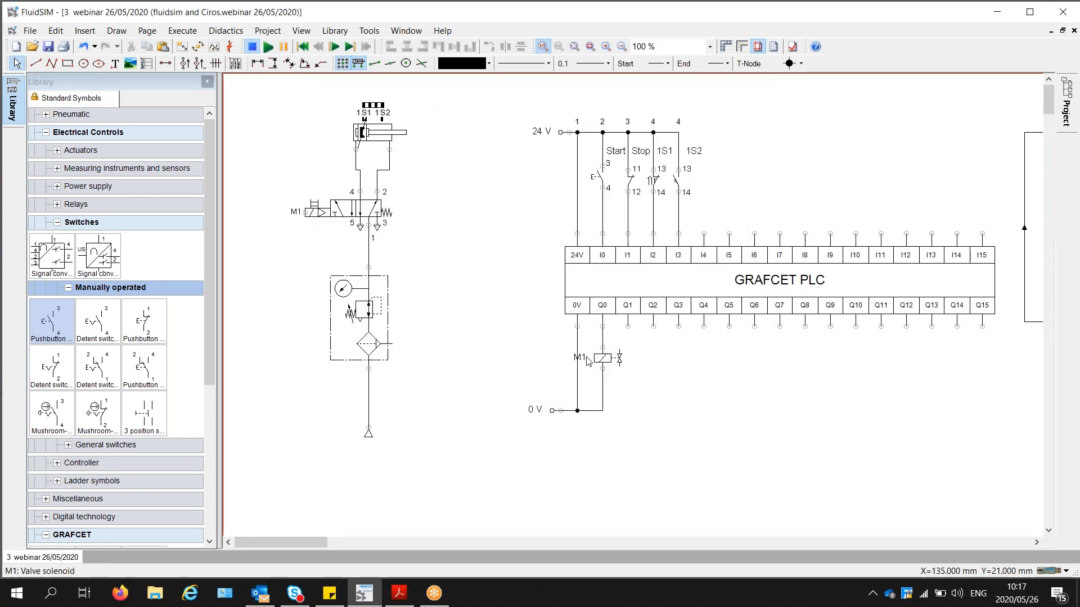
- Place the M1 label on the other side of the valve solenoid, and simulate the circuit while operating the Start pushbutton
drag(585, 362, 642, 360)
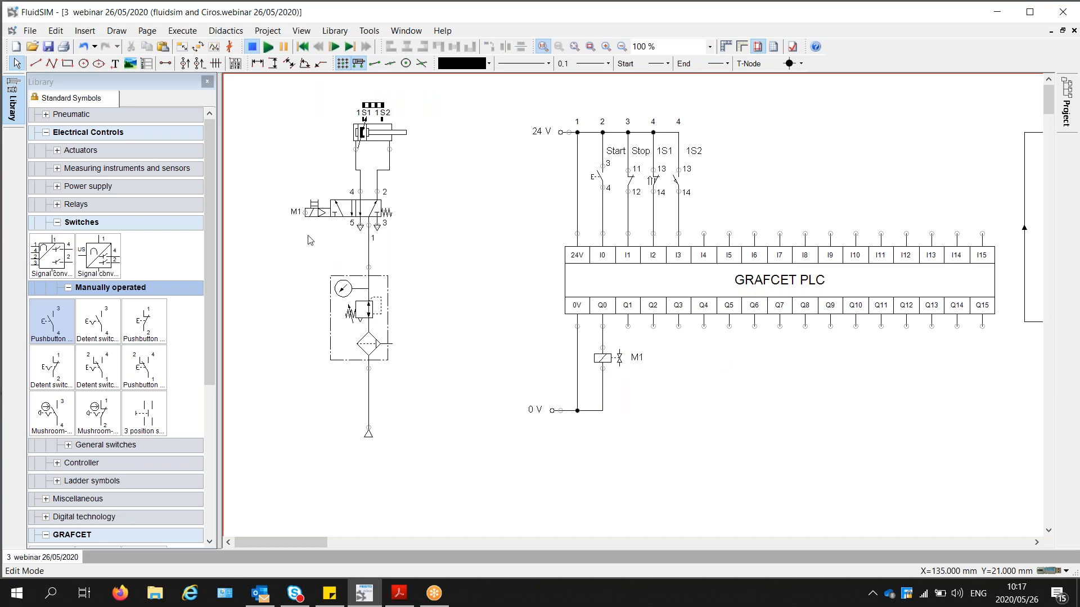
click(267, 31)
click(268, 31)
click(269, 47)
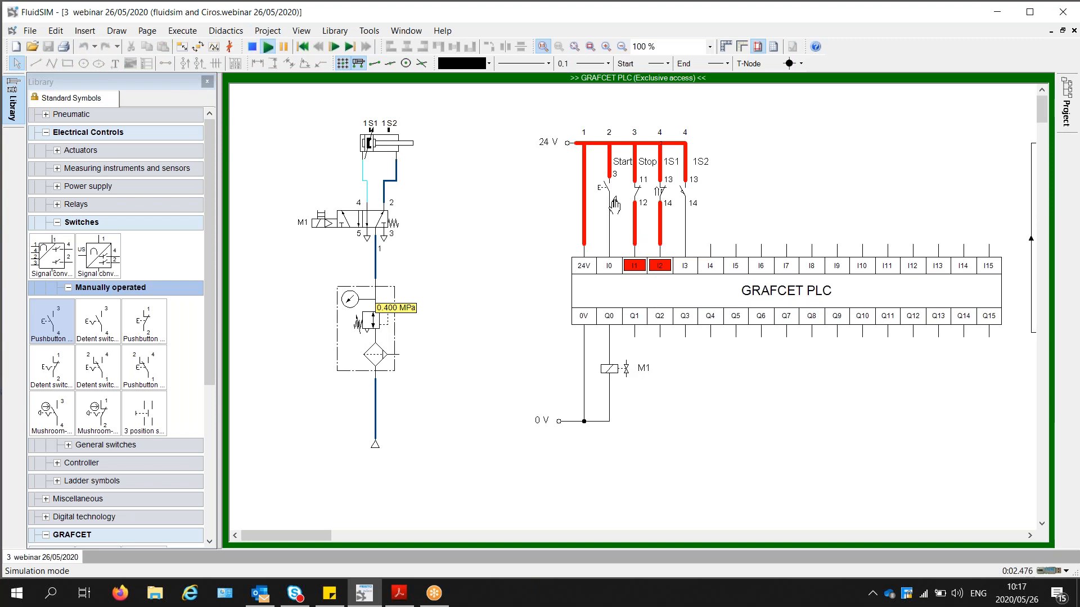
click(613, 179)
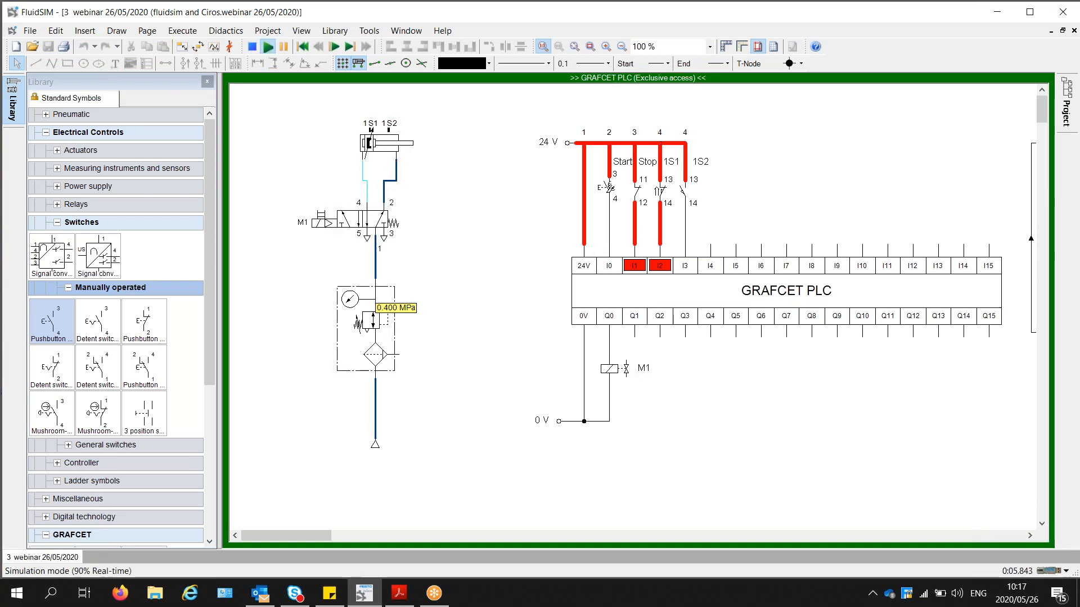
click(610, 186)
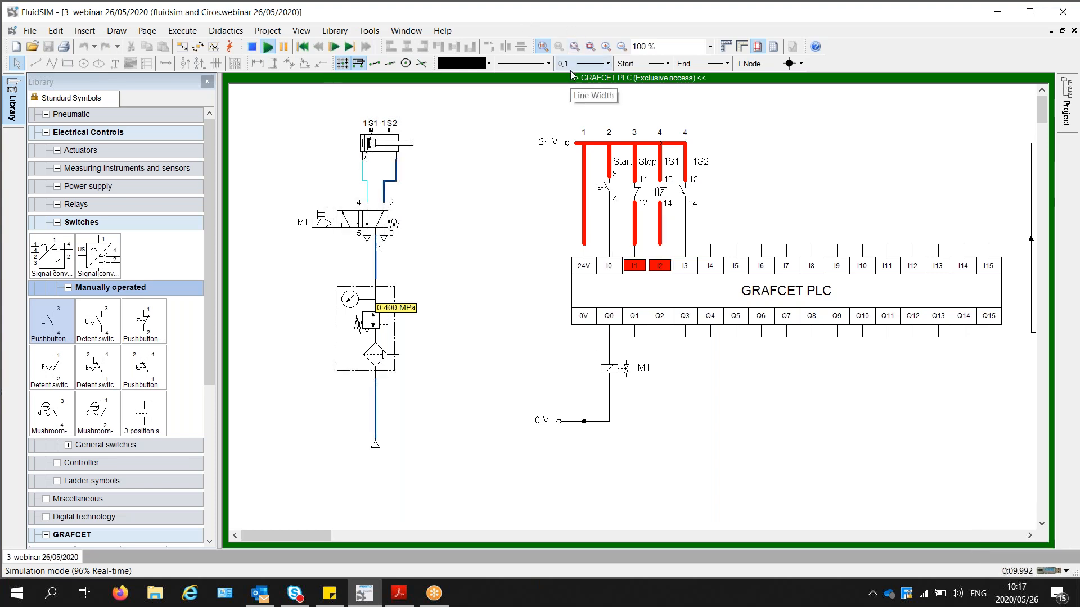
key(XF86AudioRaiseVolume)
key(XF86AudioRaiseVolume)
key(XF86AudioLowerVolume)
key(XF86AudioLowerVolume)
key(XF86AudioLowerVolume)
key(XF86AudioLowerVolume)
key(XF86AudioLowerVolume)
key(XF86AudioLowerVolume)
key(XF86AudioLowerVolume)
key(XF86AudioLowerVolume)
key(XF86AudioLowerVolume)
key(XF86AudioLowerVolume)
key(XF86AudioLowerVolume)
key(XF86AudioLowerVolume)
key(XF86AudioLowerVolume)
key(XF86AudioLowerVolume)
key(XF86AudioLowerVolume)
key(XF86AudioLowerVolume)
key(XF86AudioLowerVolume)
key(XF86AudioLowerVolume)
key(XF86AudioLowerVolume)
key(XF86AudioLowerVolume)
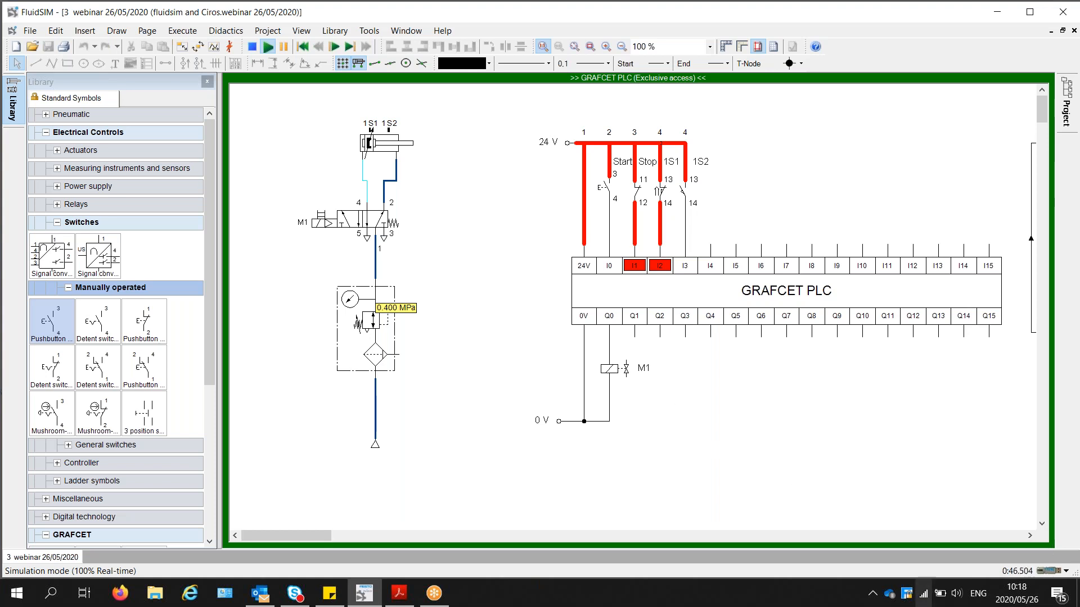
- Operate the Start pushbutton in the simulation while watching the GRAFCET sequence for a step change
click(1030, 536)
drag(1030, 536, 1030, 537)
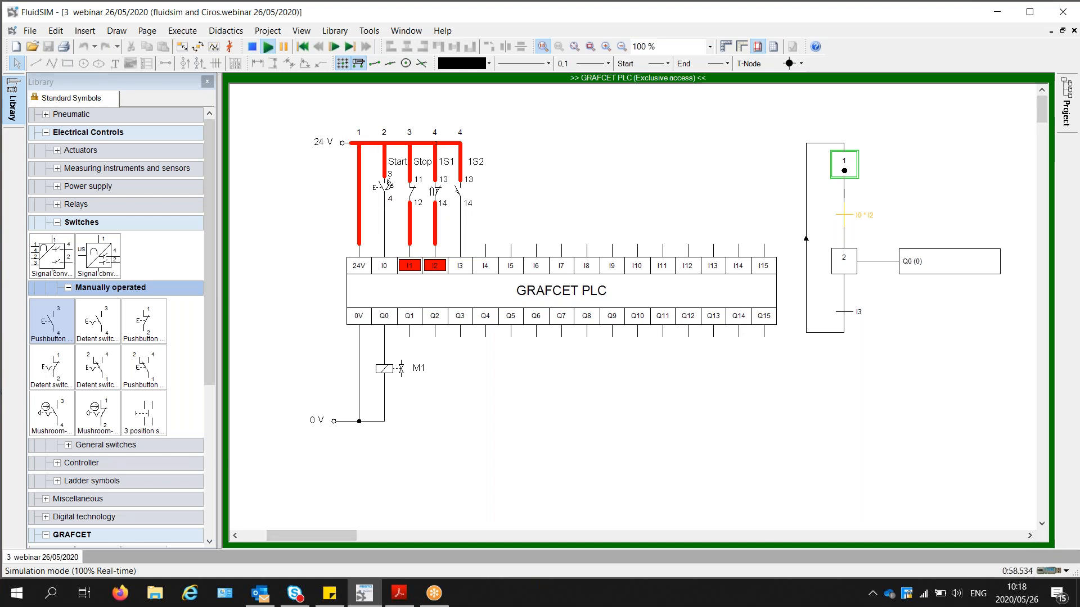
click(389, 183)
click(389, 184)
- Open the simulation options and clear the slow-motion factor
click(375, 31)
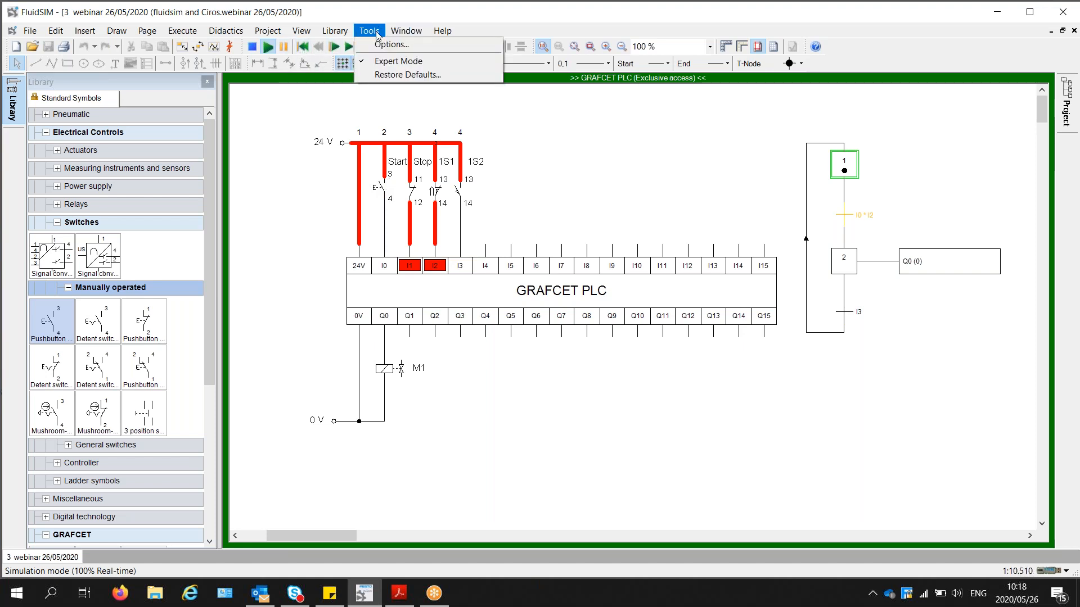
click(400, 58)
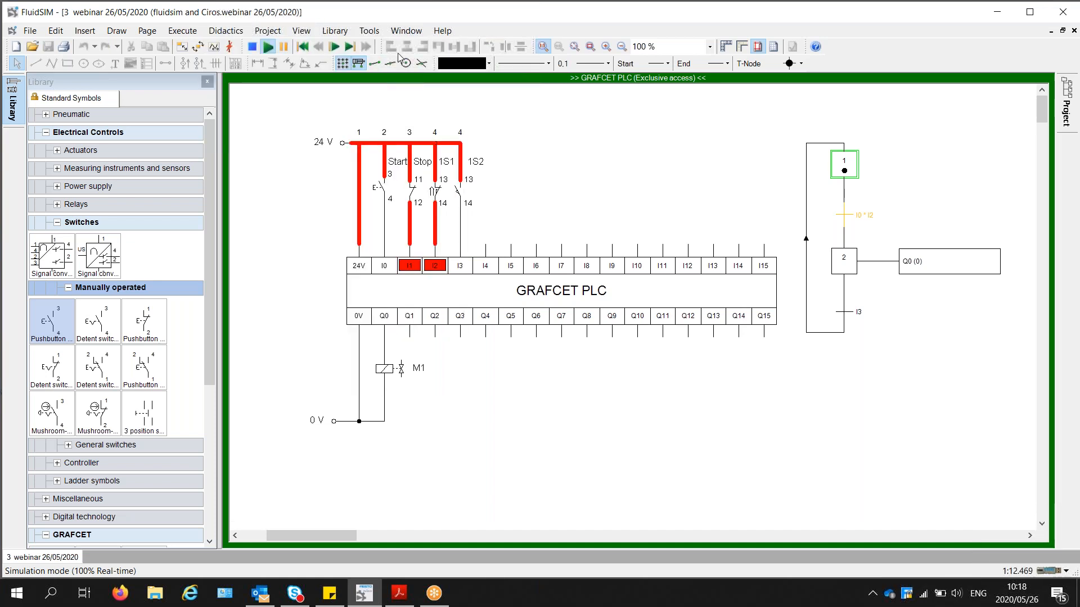
click(369, 31)
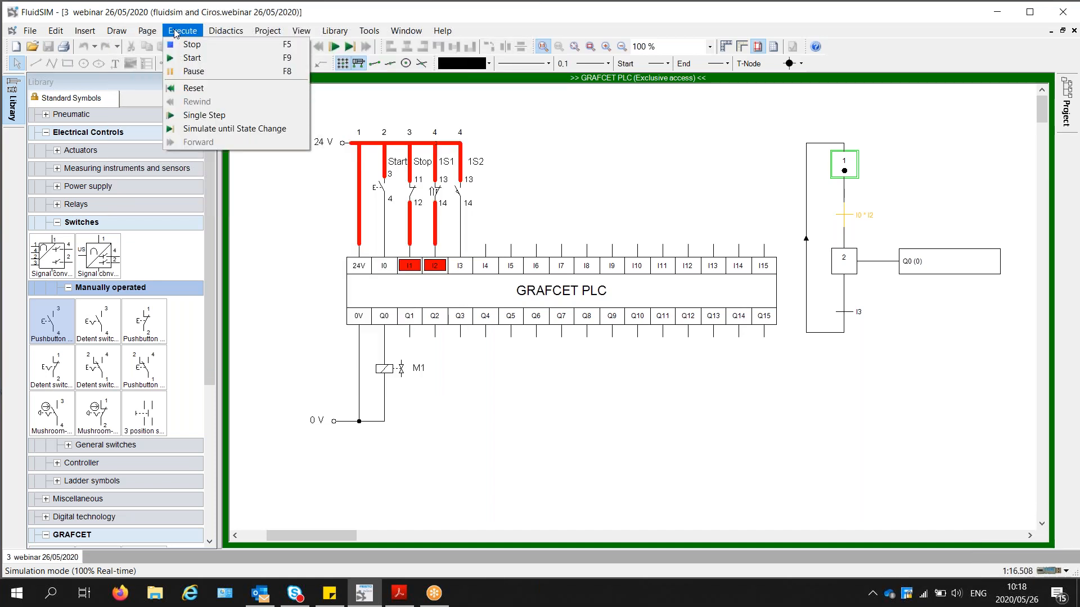
mouse_move(149, 32)
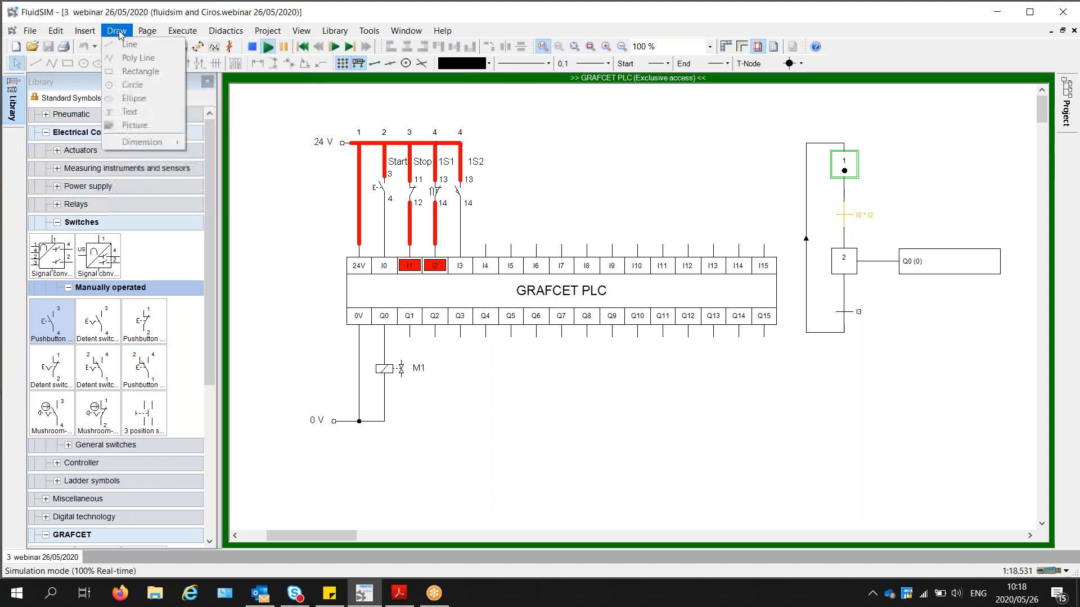
mouse_move(219, 37)
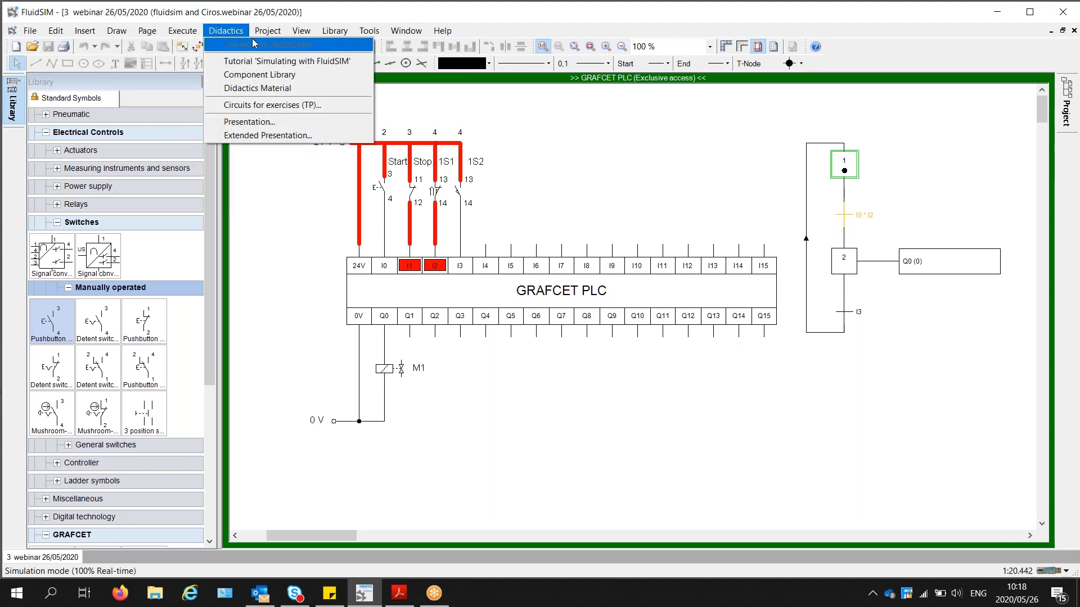
mouse_move(273, 34)
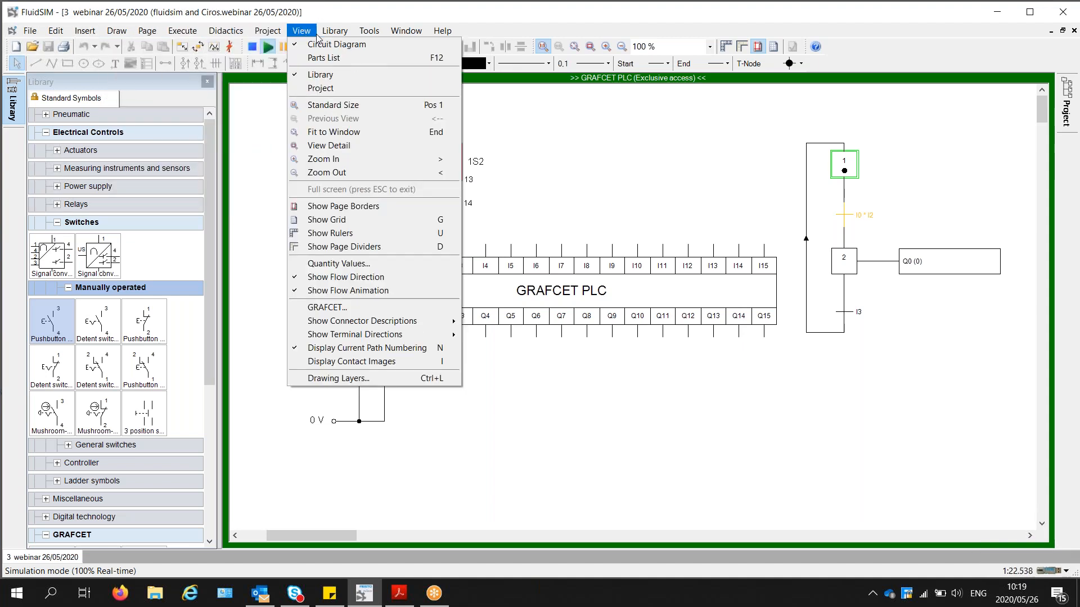
mouse_move(349, 36)
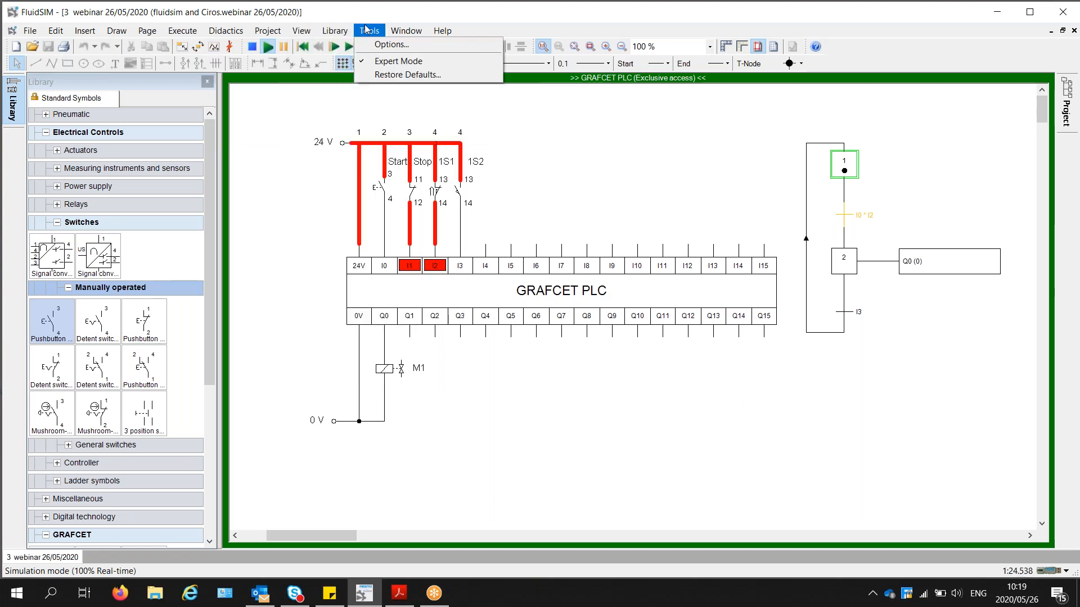
click(400, 45)
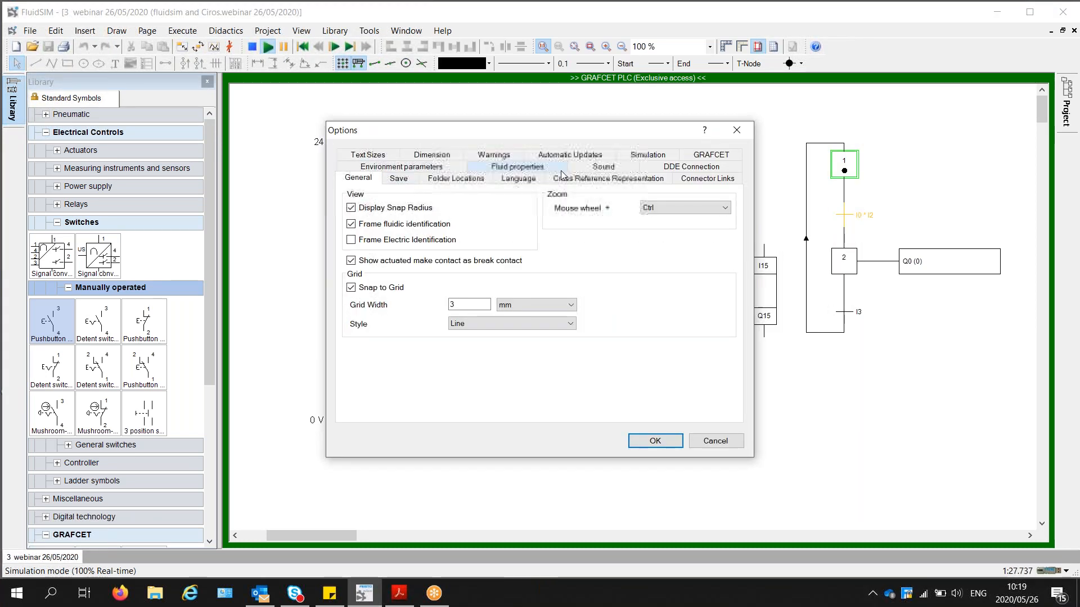
click(647, 155)
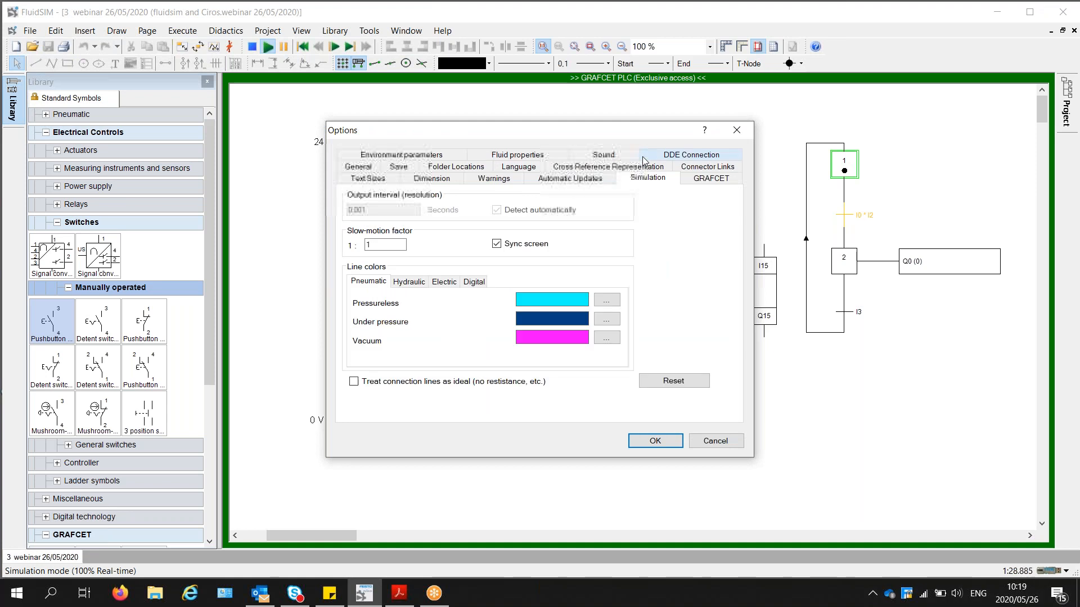
click(390, 245)
key(BackSpace)
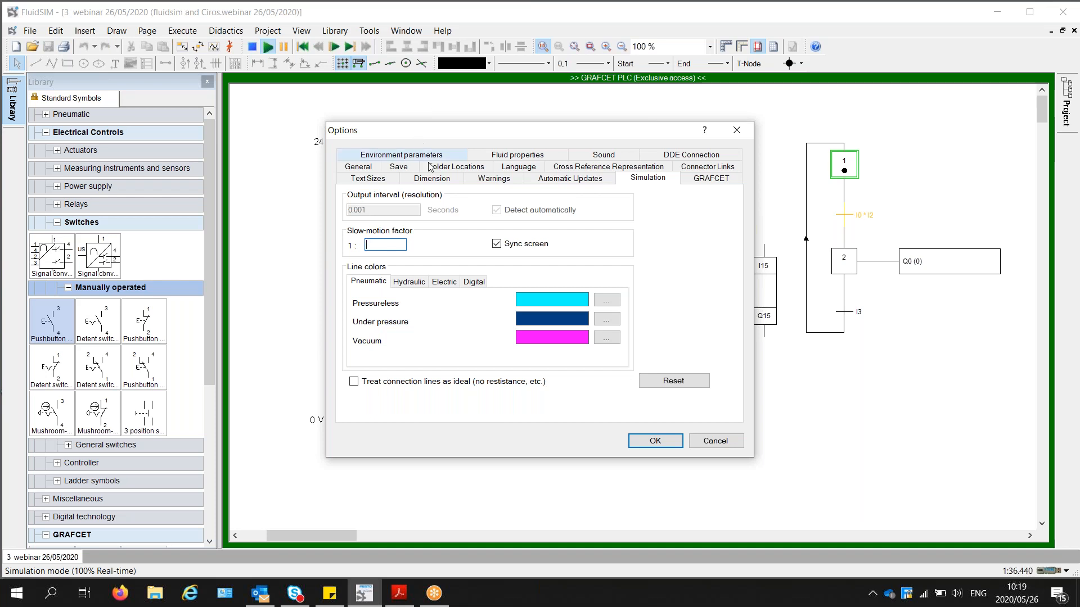
click(436, 598)
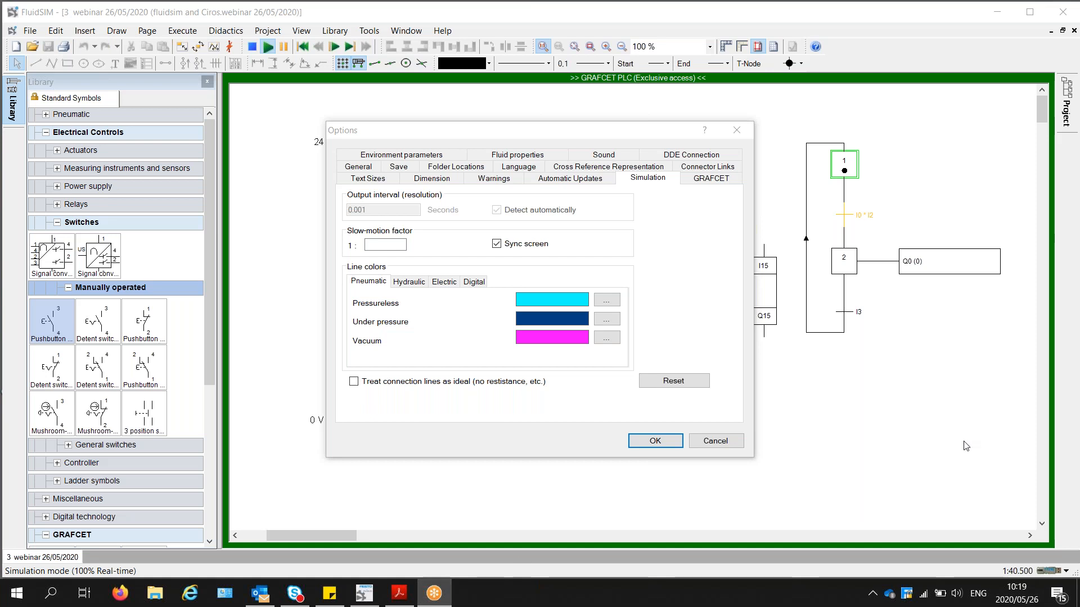
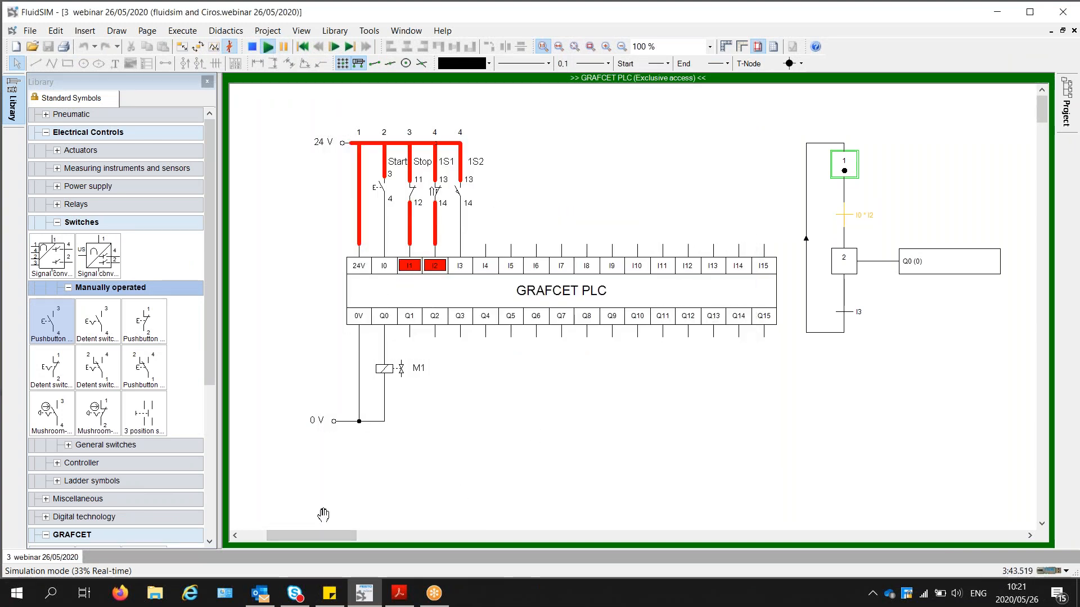
- Operate the Start pushbutton in the running simulation and examine the pneumatic circuit, the PLC wiring and the GRAFCET sequence
click(835, 57)
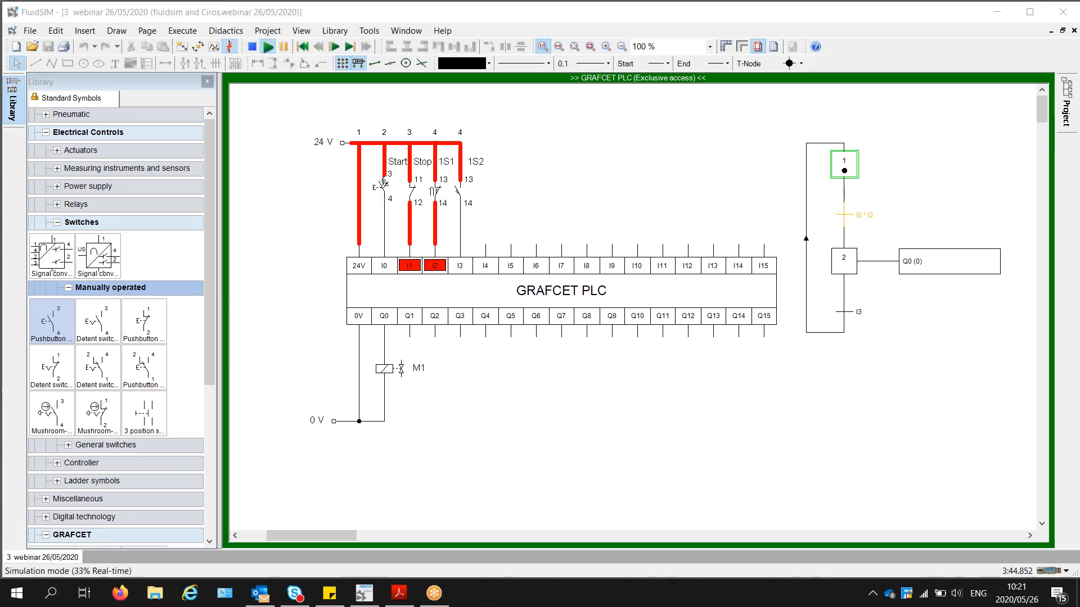
click(384, 183)
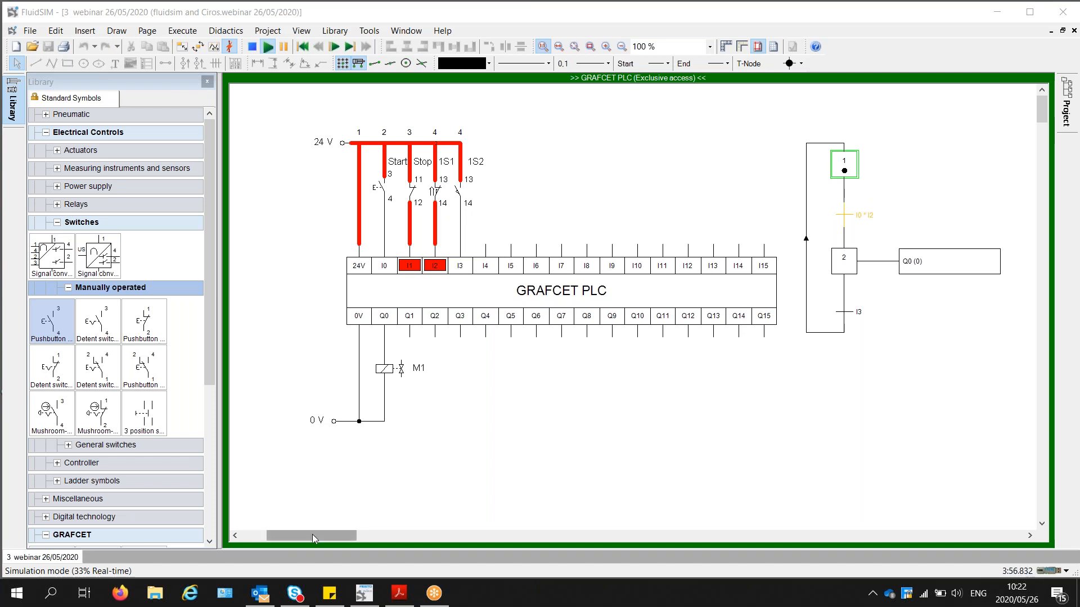
drag(306, 534, 278, 535)
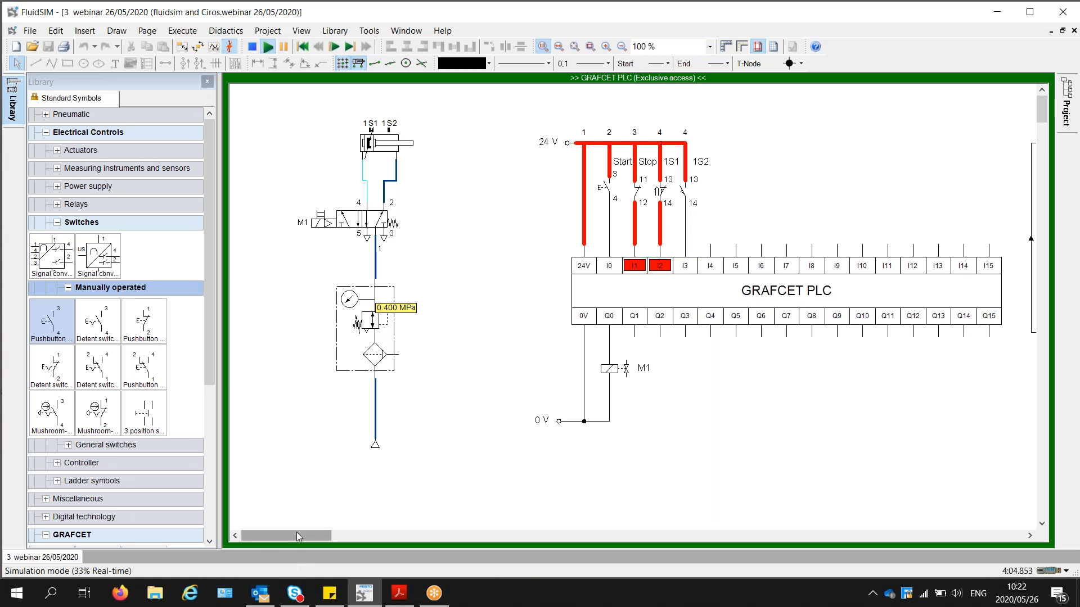
drag(295, 532, 333, 529)
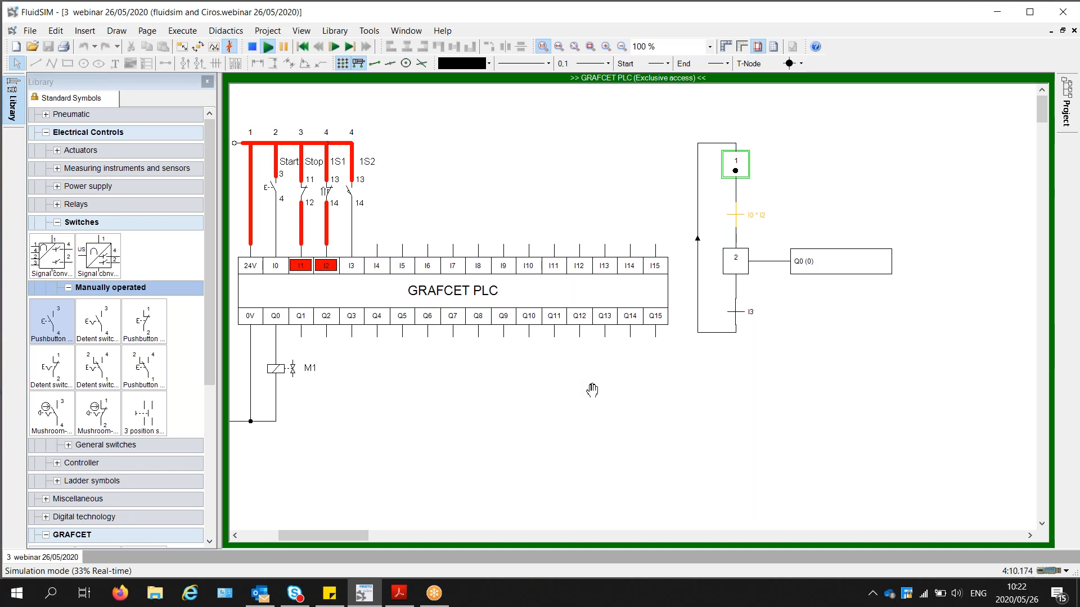
drag(354, 535, 324, 528)
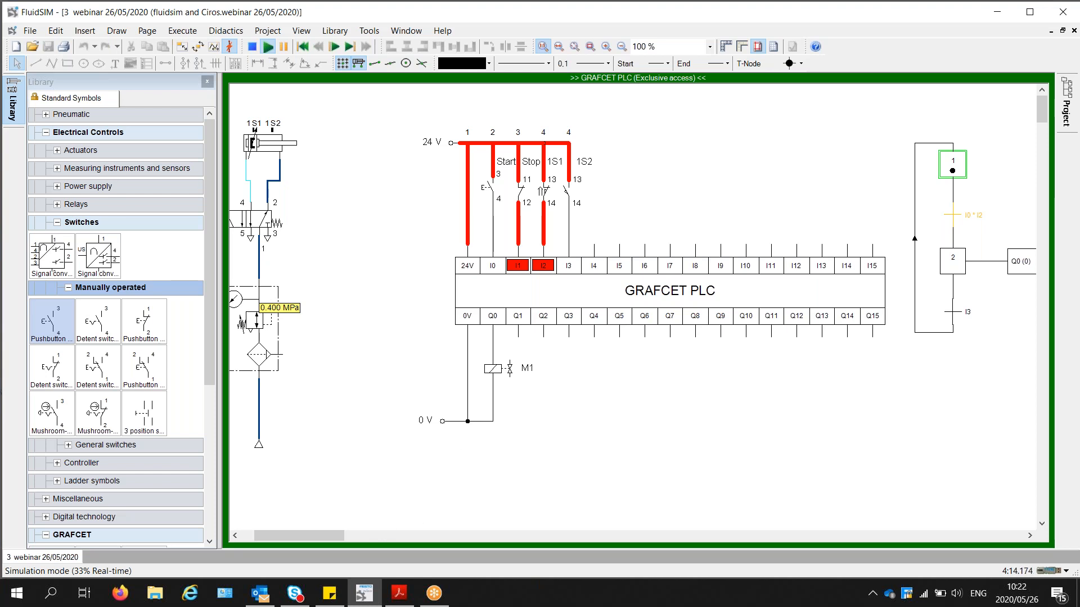
drag(325, 535, 316, 535)
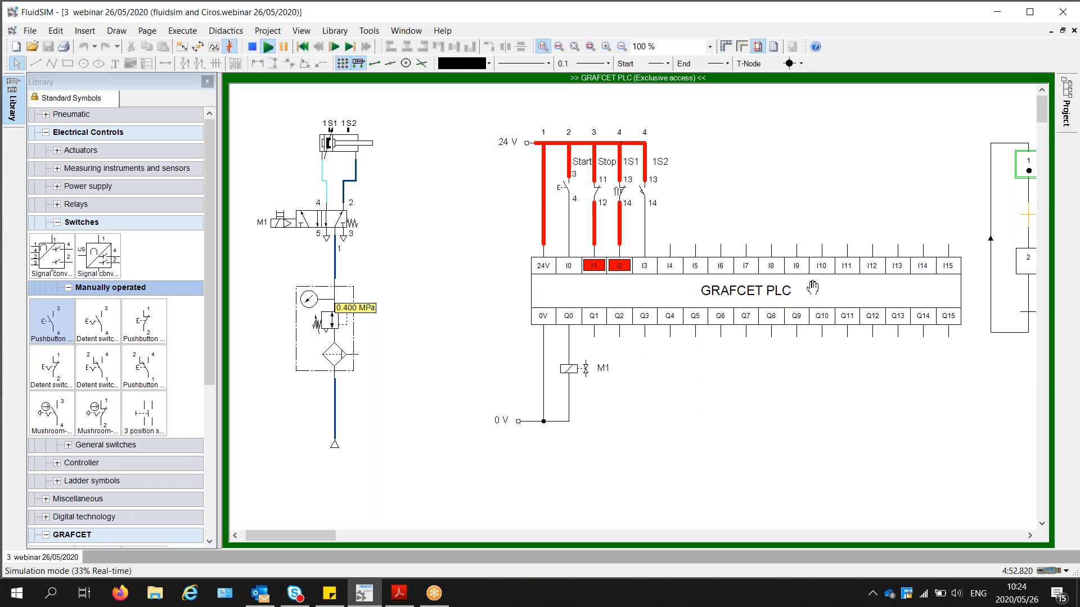
drag(308, 537, 280, 538)
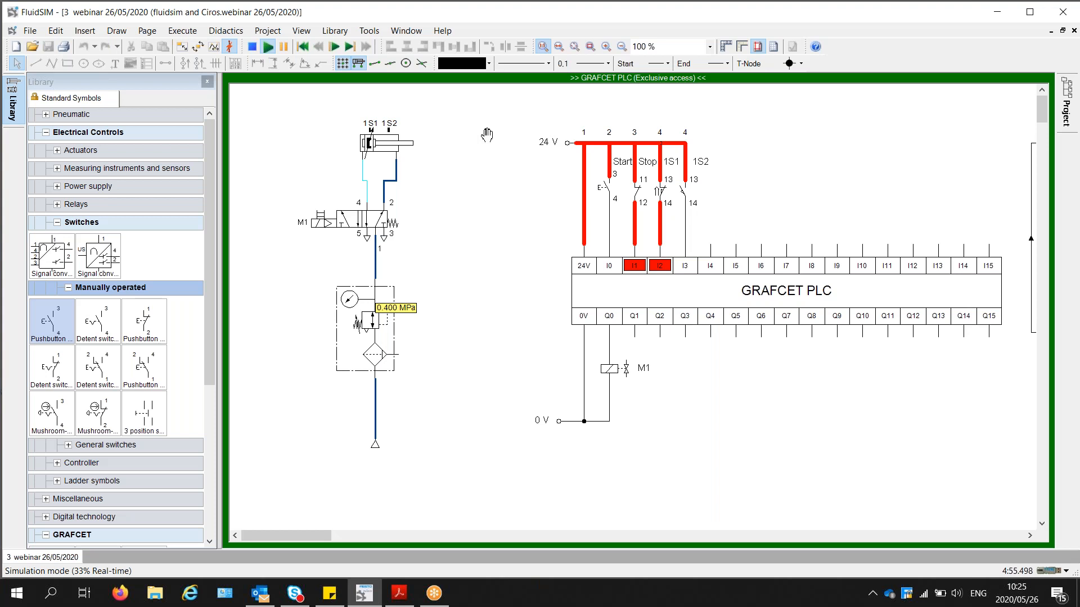
- Stop the simulation and delete the Start, Stop, 1S1 and 1S2 contacts with their wiring to I0–I3, including the leftover 24 V junction
click(251, 46)
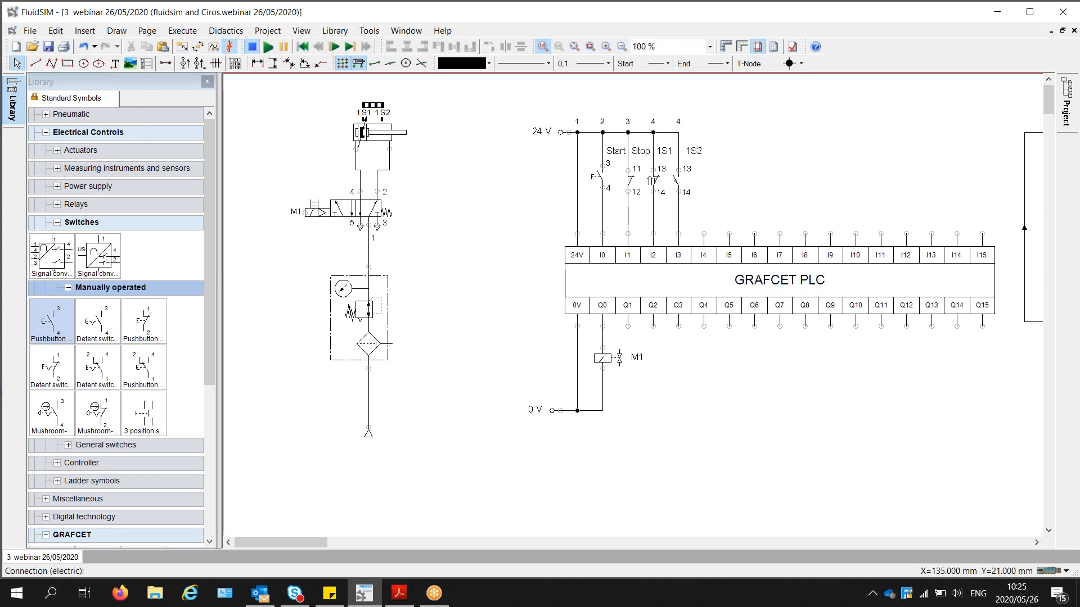
drag(738, 216, 590, 112)
key(Delete)
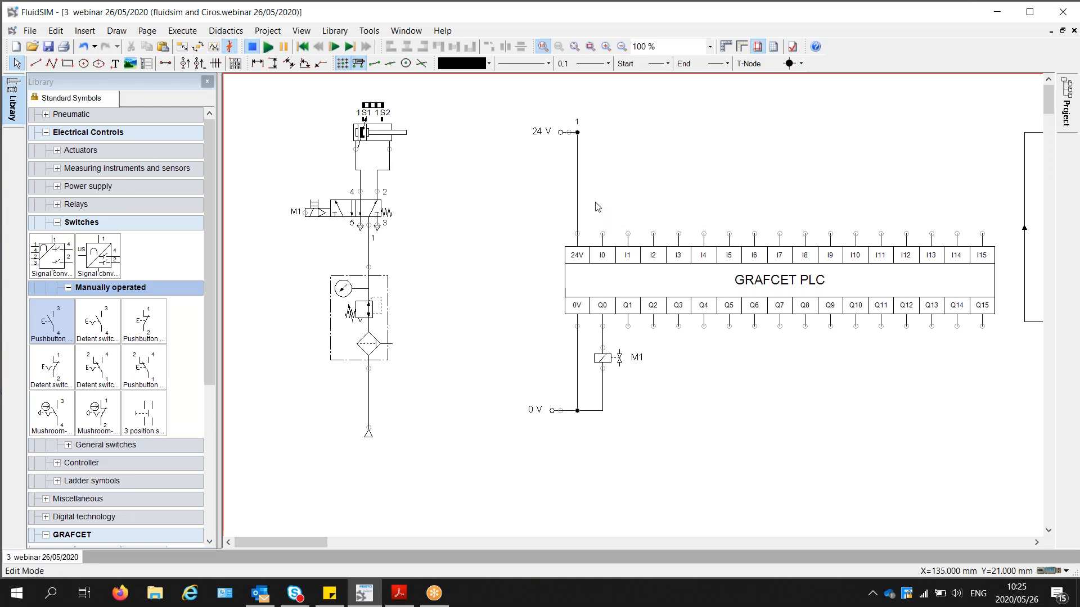
click(577, 133)
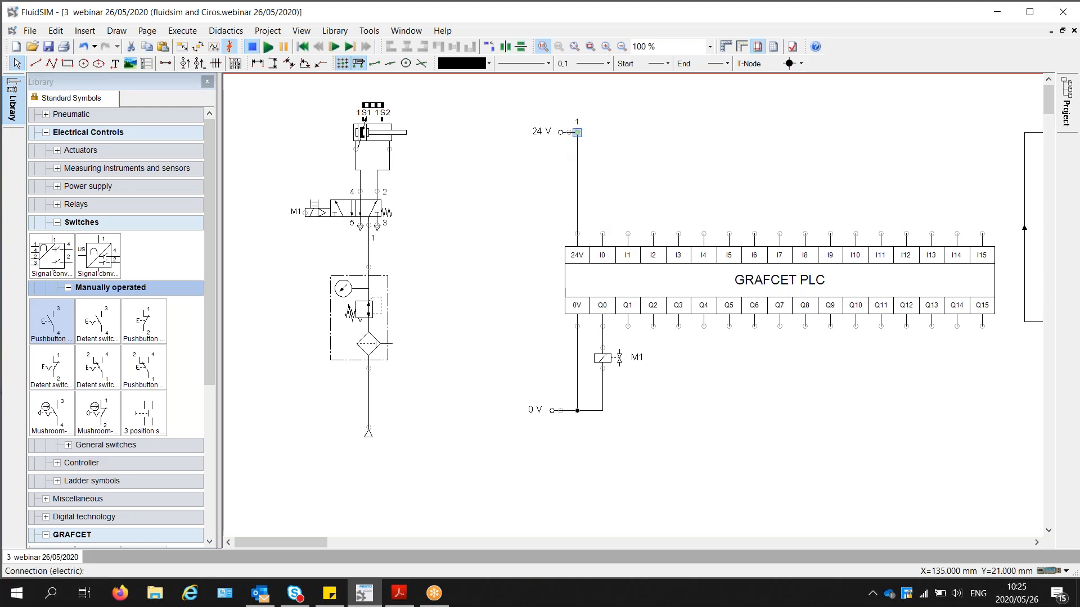
key(Delete)
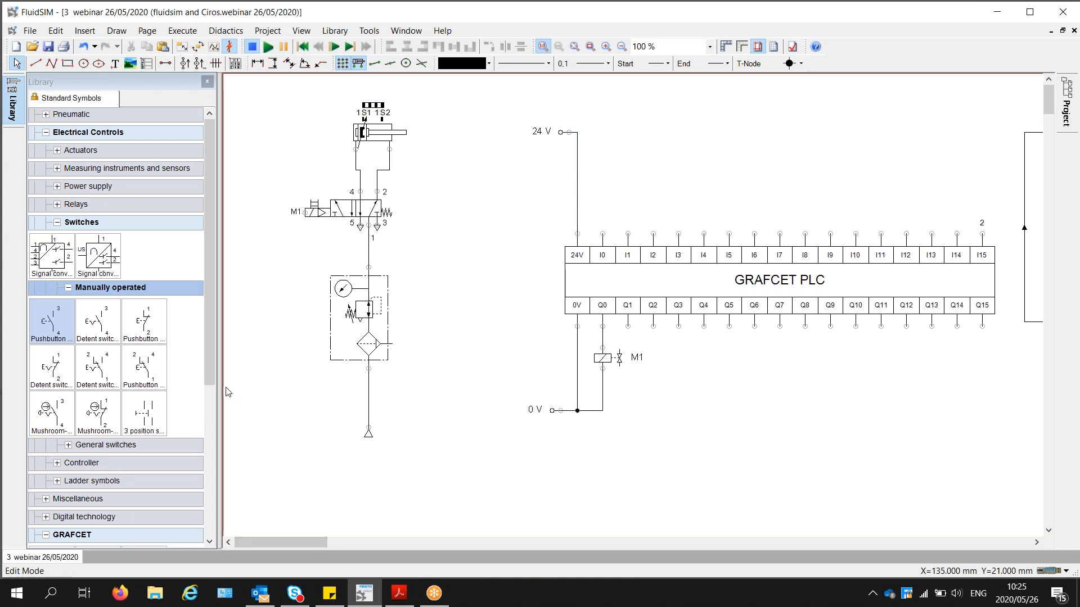
- Add a FluidSIM Out port below the GRAFCET PLC and a FluidSIM In port above it from the EasyPort/OPC/DDE library
drag(206, 355, 203, 531)
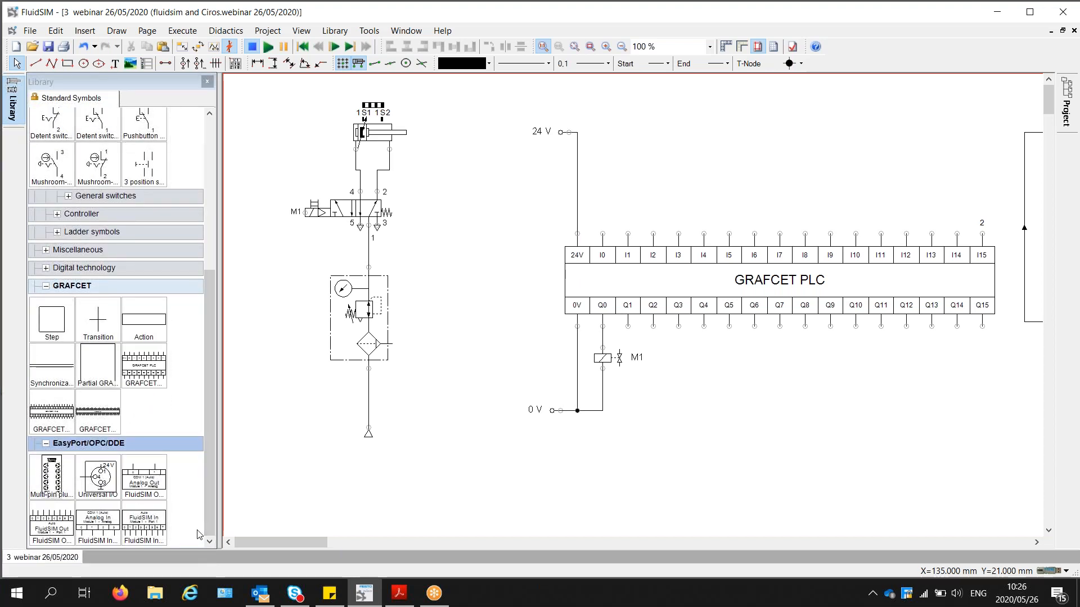
click(51, 526)
drag(198, 482, 816, 423)
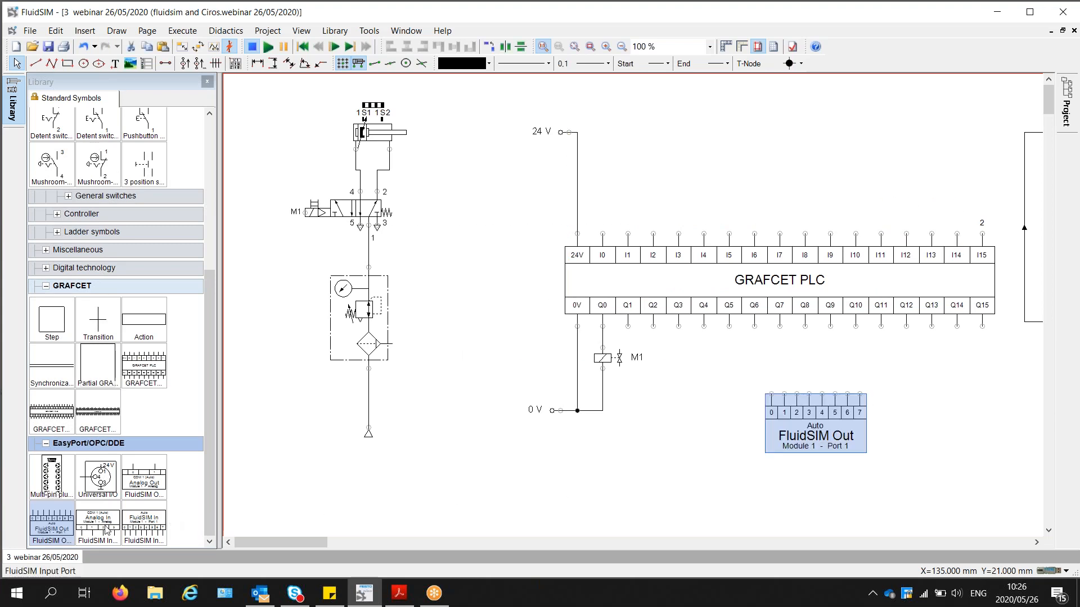
drag(153, 525, 703, 151)
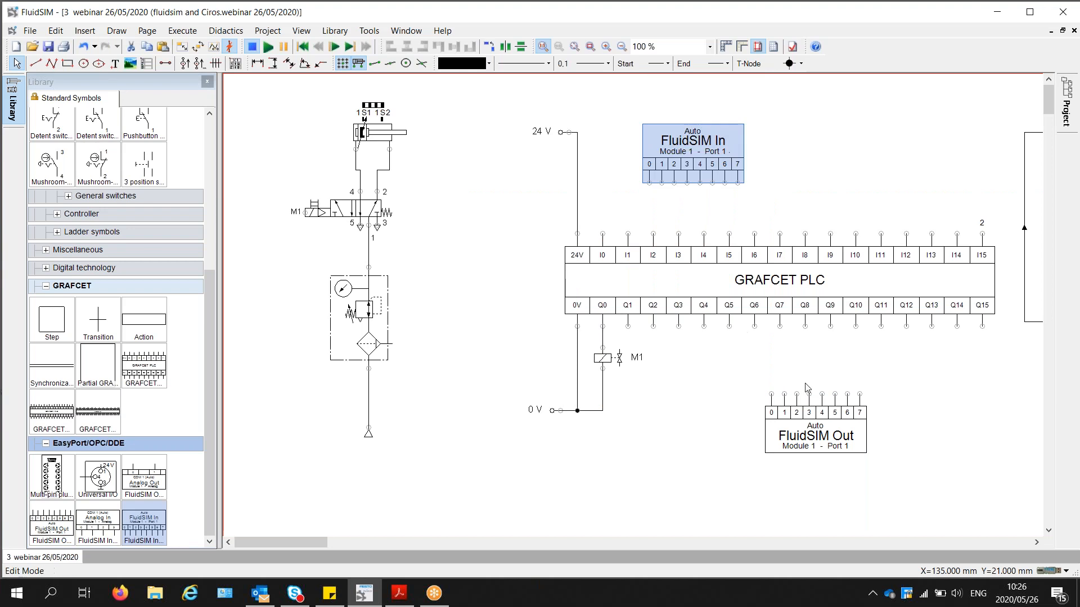
- Move the FluidSIM Out port closer beneath the PLC outputs beside M1, and delete the connection between Q5 and its terminal 6
drag(807, 438, 689, 421)
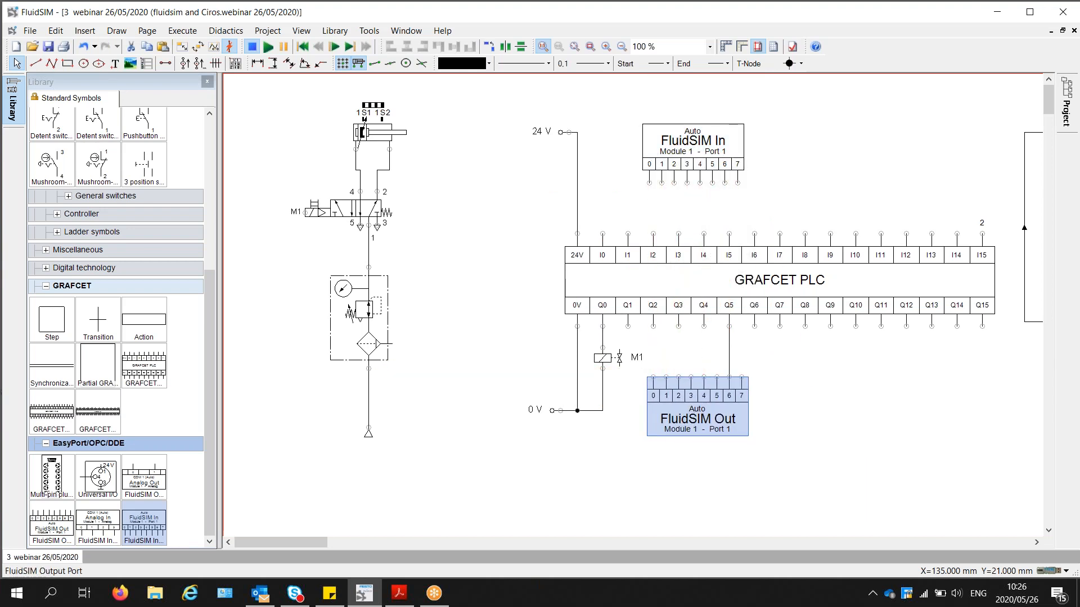
click(729, 360)
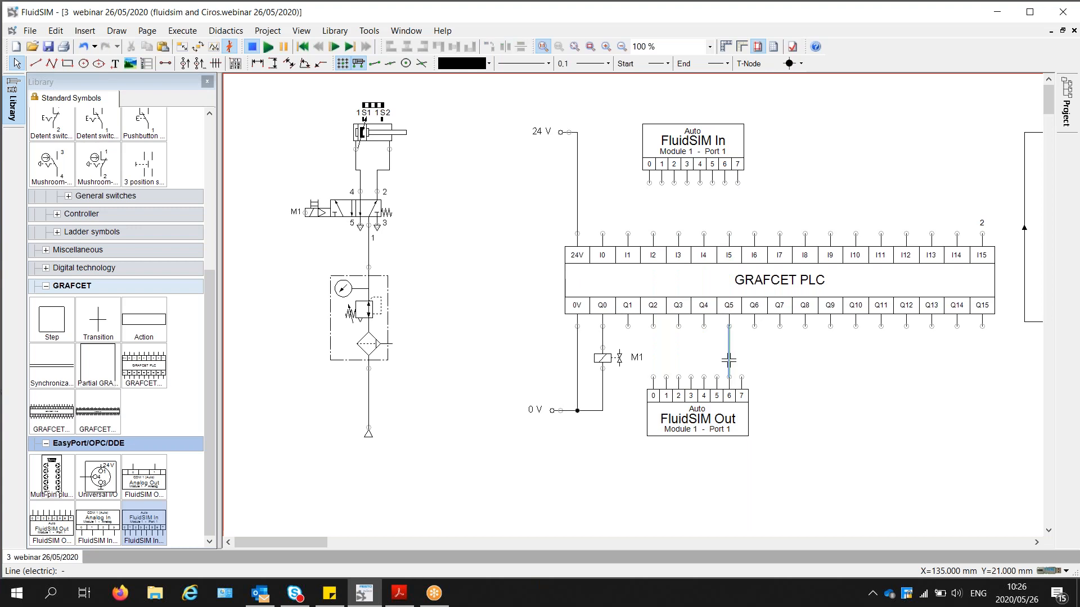
key(Delete)
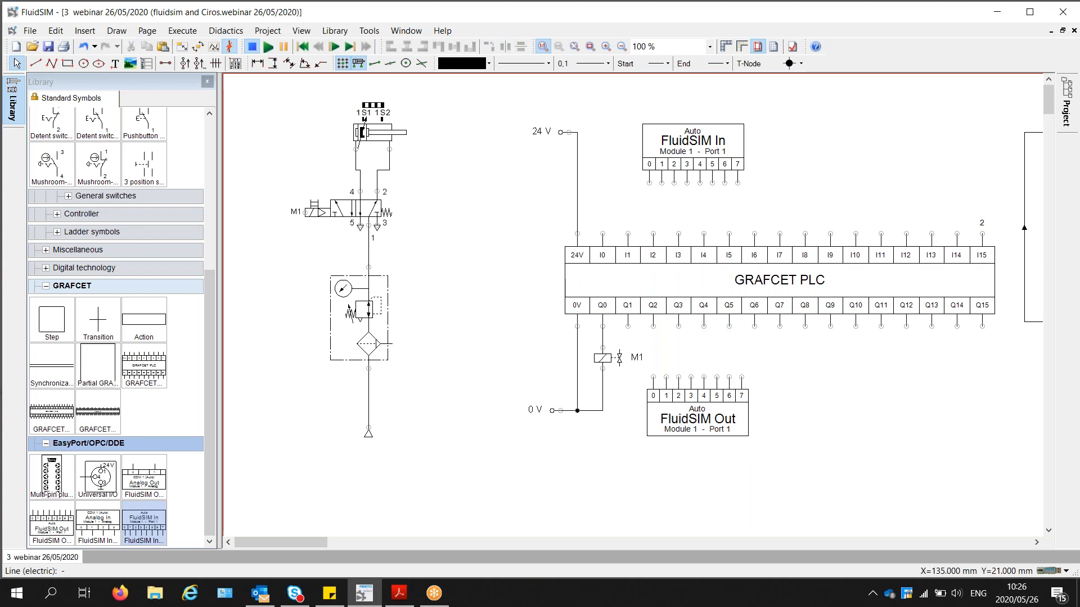
click(725, 423)
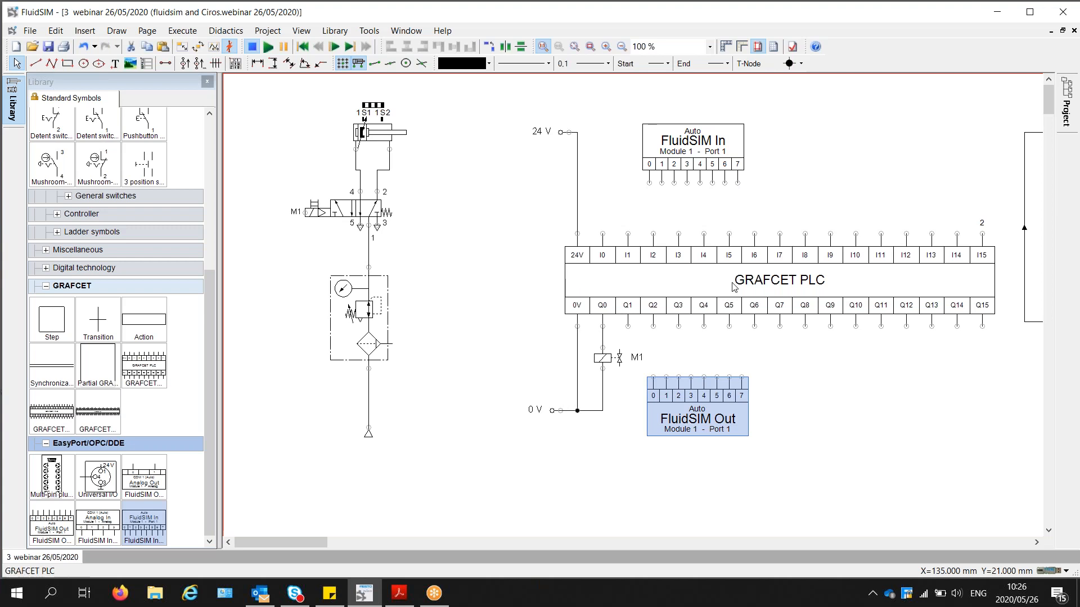
click(706, 156)
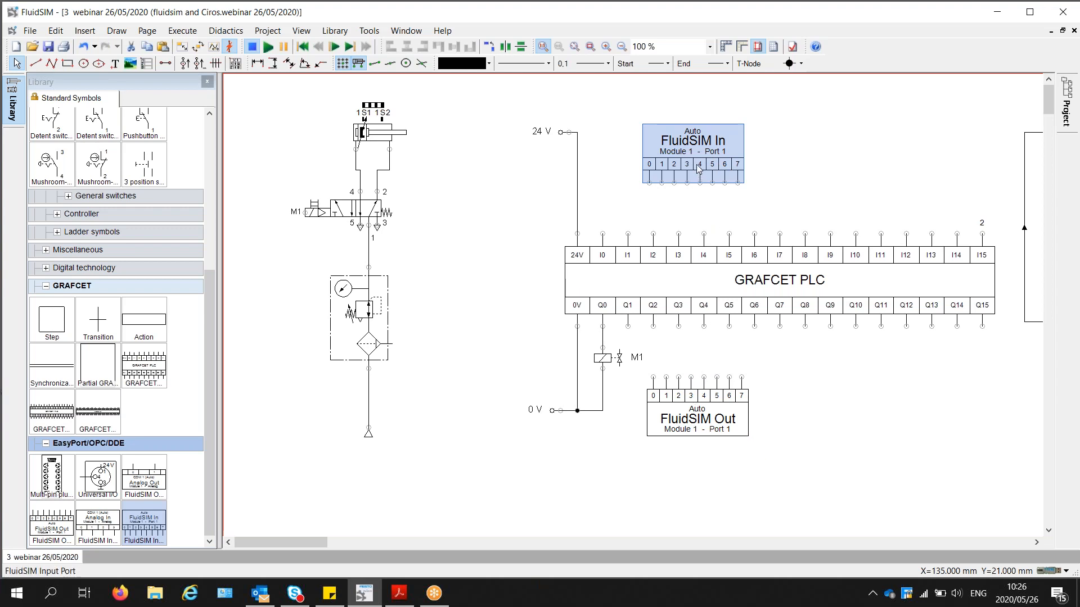
drag(698, 169, 800, 168)
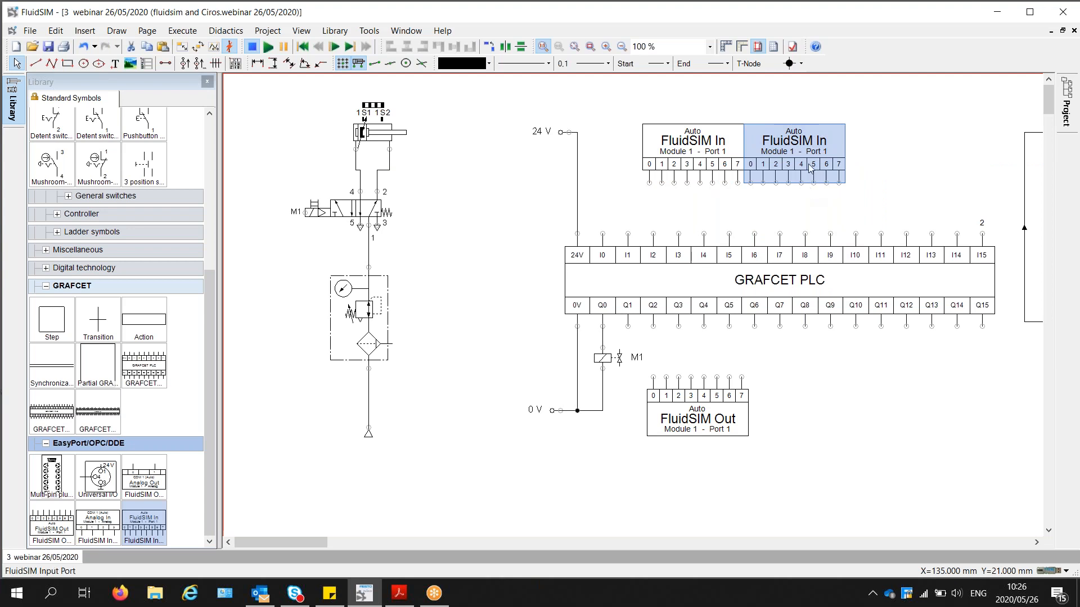
key(Delete)
- Widen the FluidSIM In port above the GRAFCET PLC by setting its x scale to 1.3
click(714, 154)
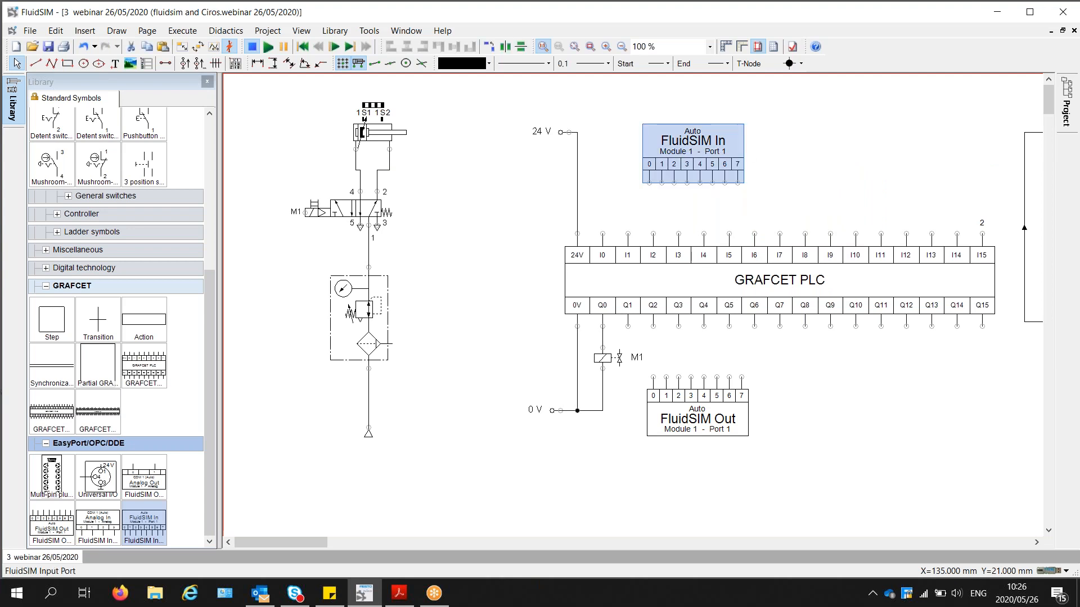
right_click(713, 153)
click(753, 386)
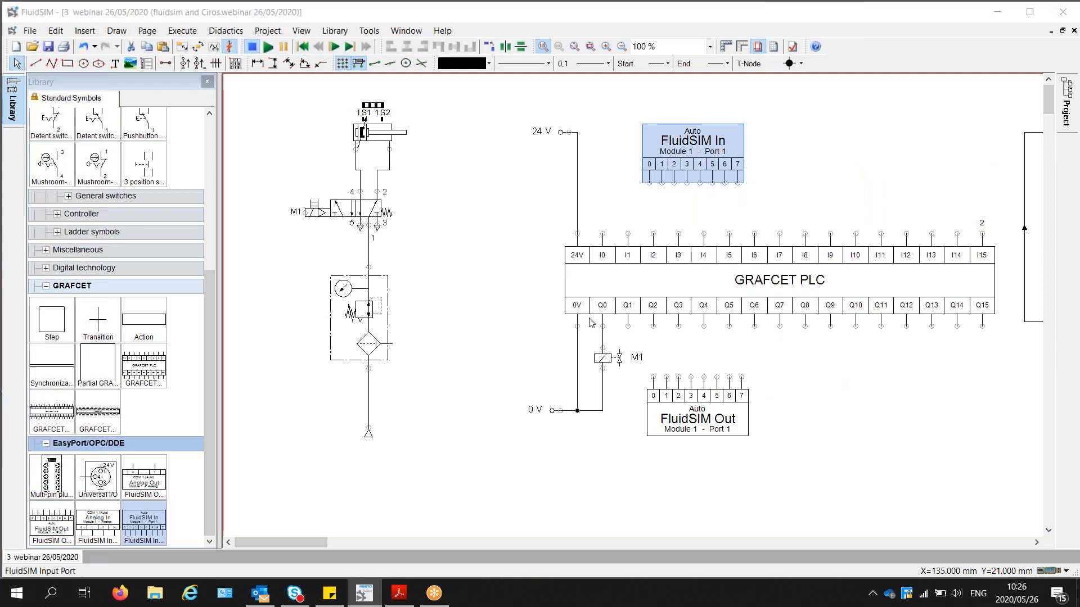
click(536, 227)
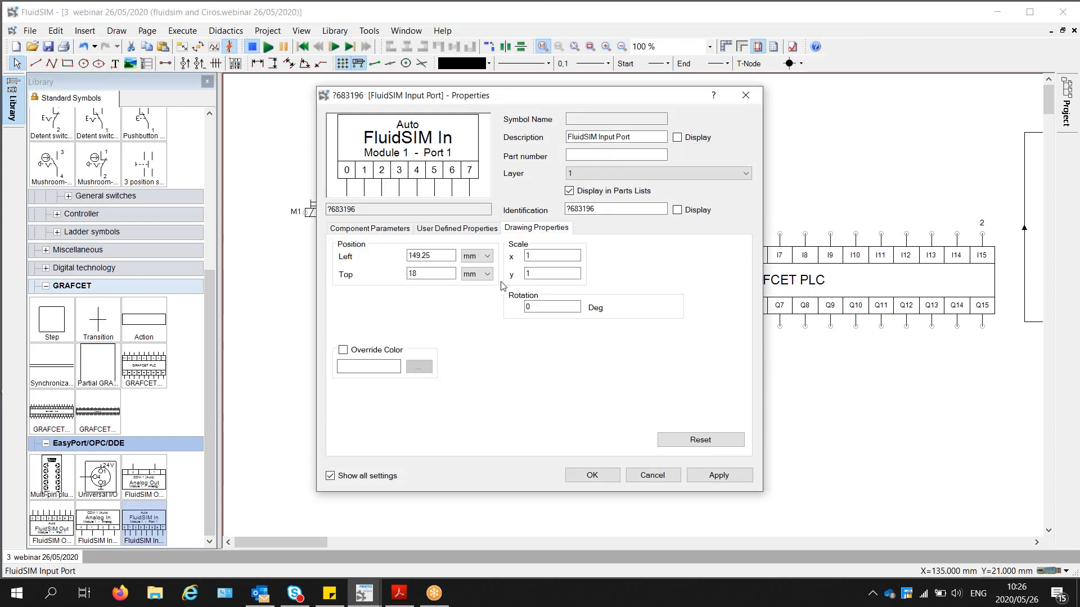
text(.3)
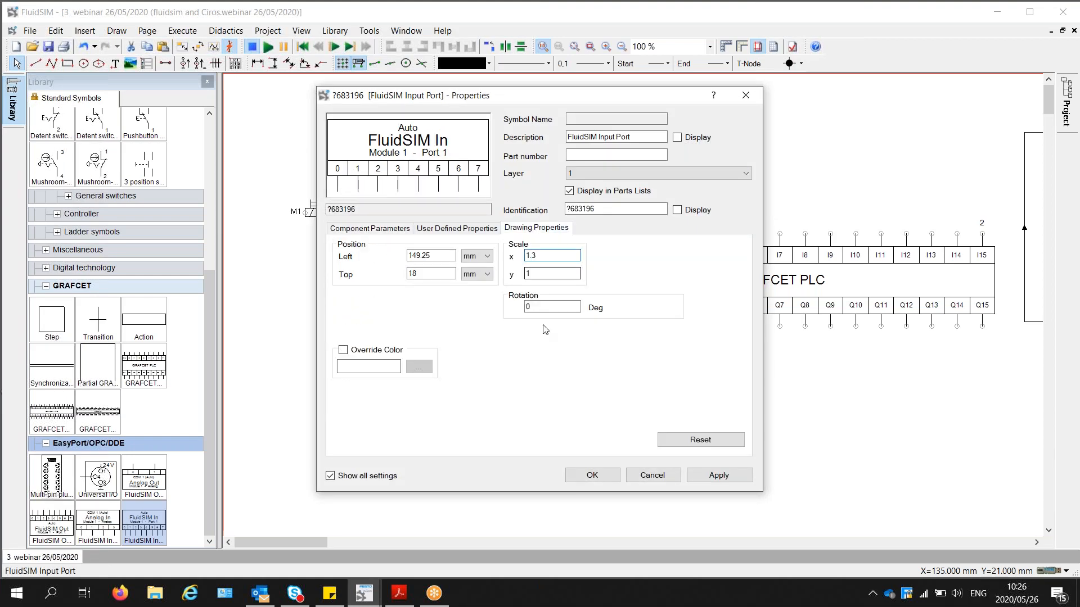
click(588, 476)
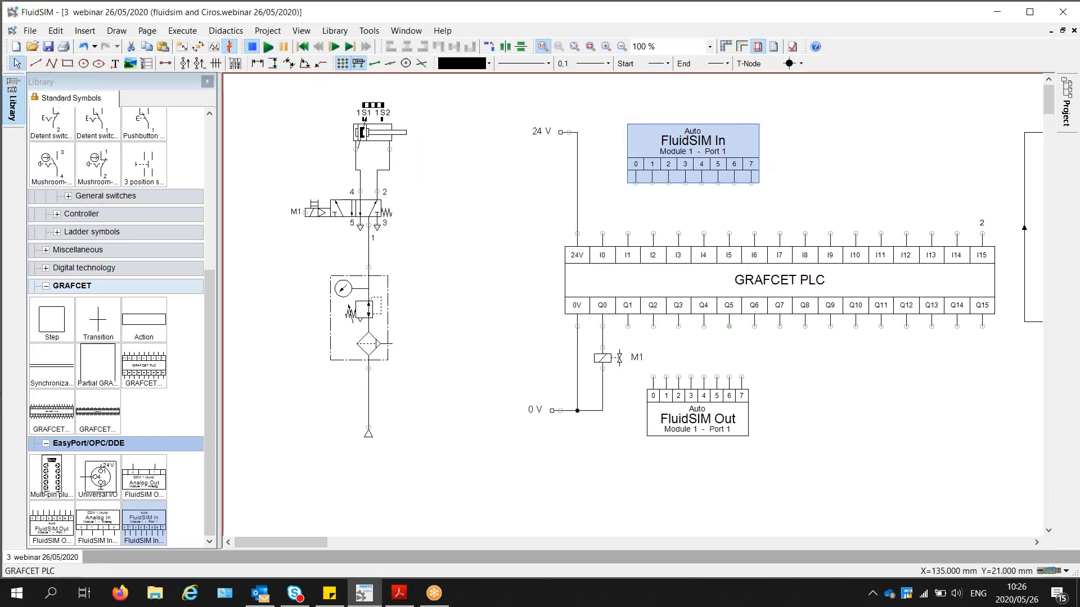
- Set the x scale of the FluidSIM Out port below the GRAFCET PLC to 1.3
right_click(704, 420)
click(680, 419)
right_click(681, 419)
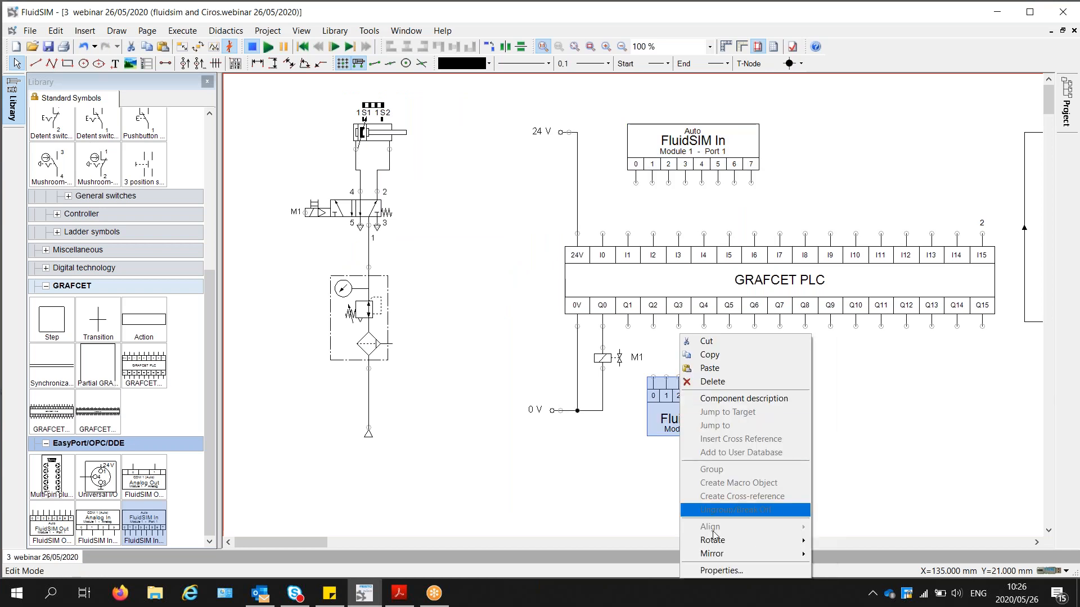
click(711, 575)
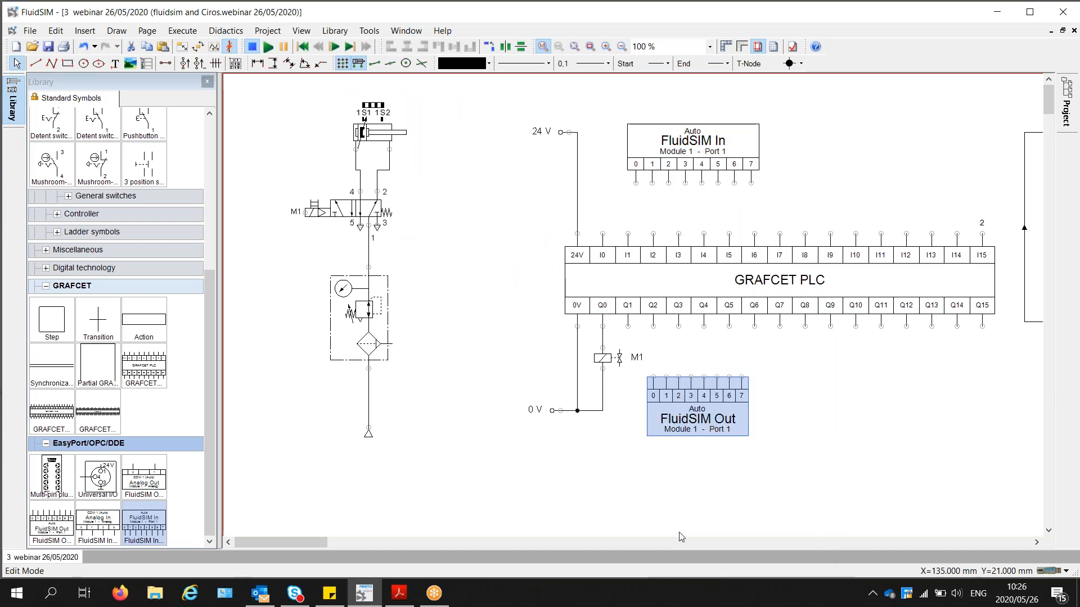
click(536, 227)
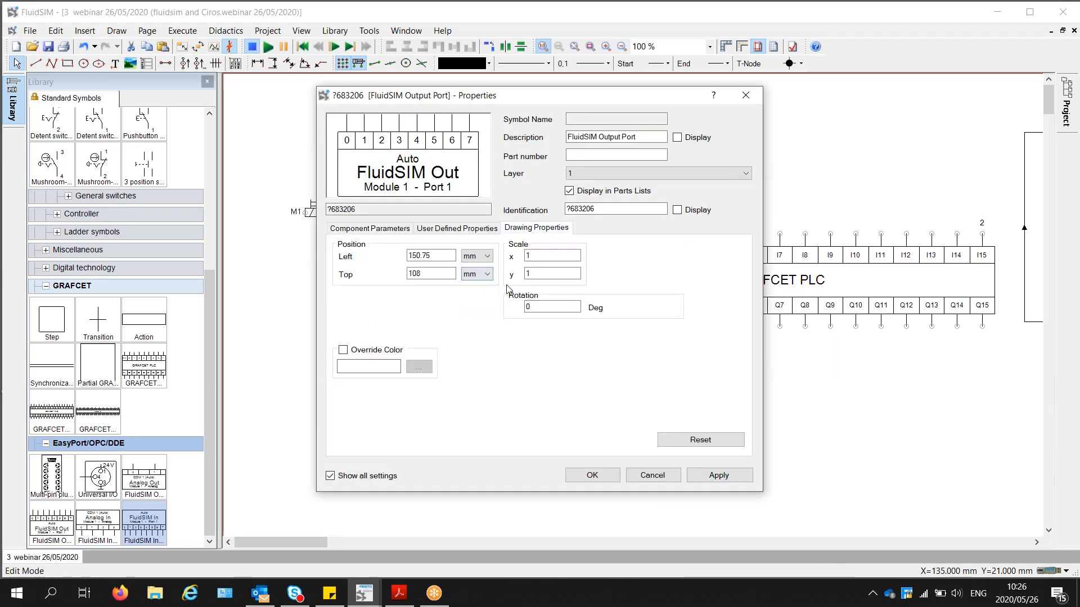
click(541, 256)
text(.3)
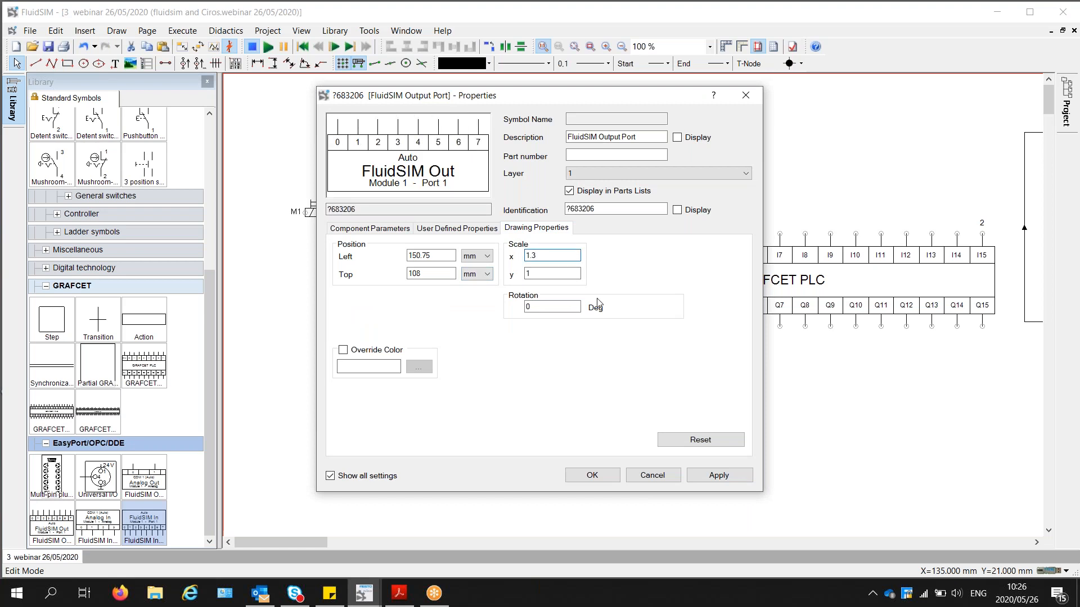
click(592, 475)
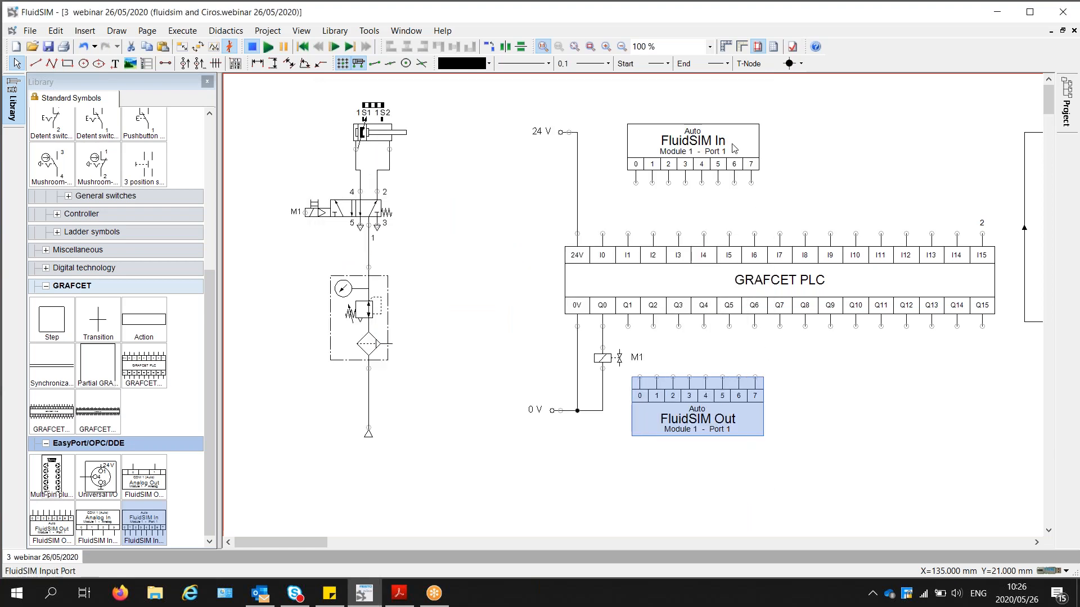
- Open the FluidSIM In port's properties and set its EasyPort connection type to OPC connection
click(754, 178)
right_click(731, 143)
click(799, 382)
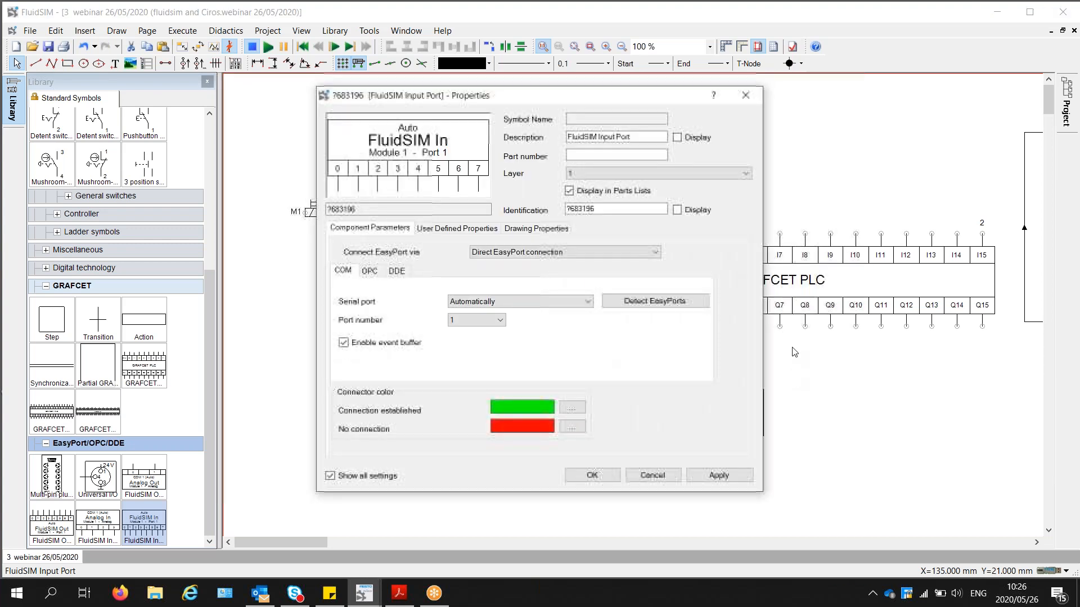
drag(682, 101, 689, 229)
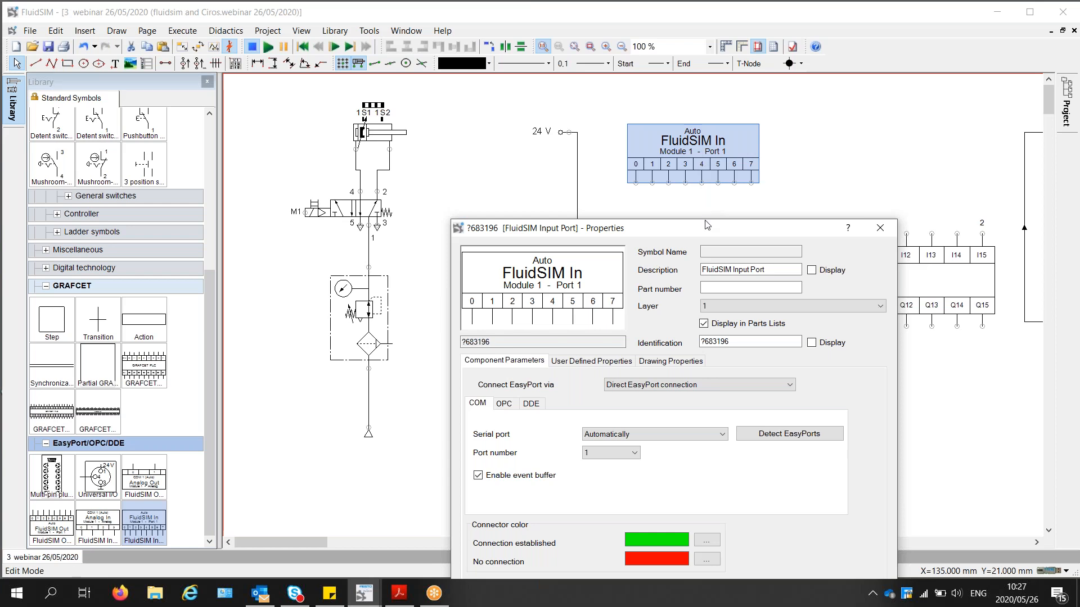
drag(701, 232, 552, 126)
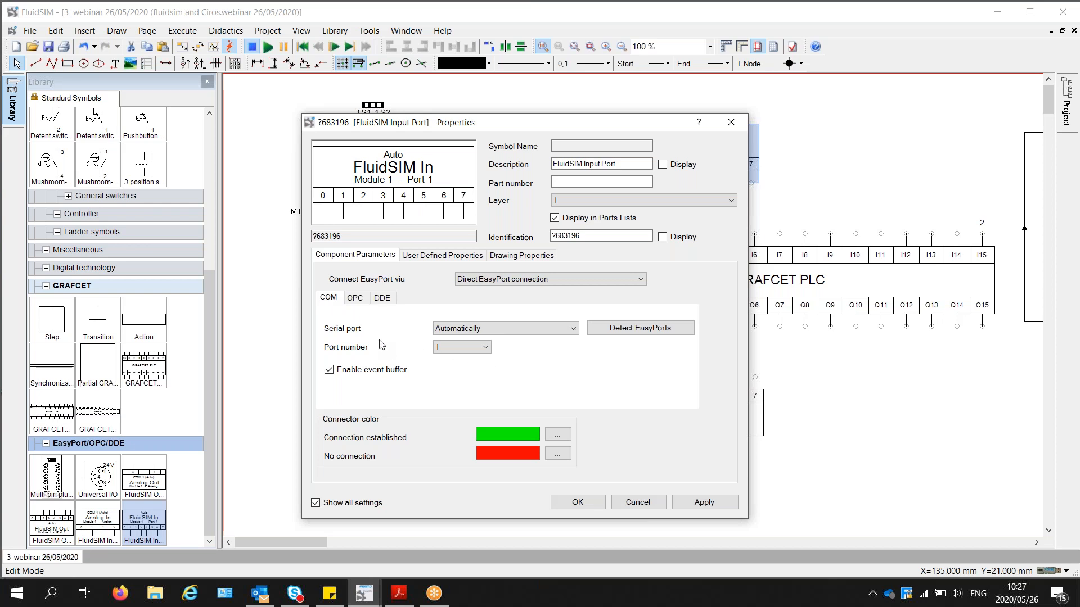
click(358, 298)
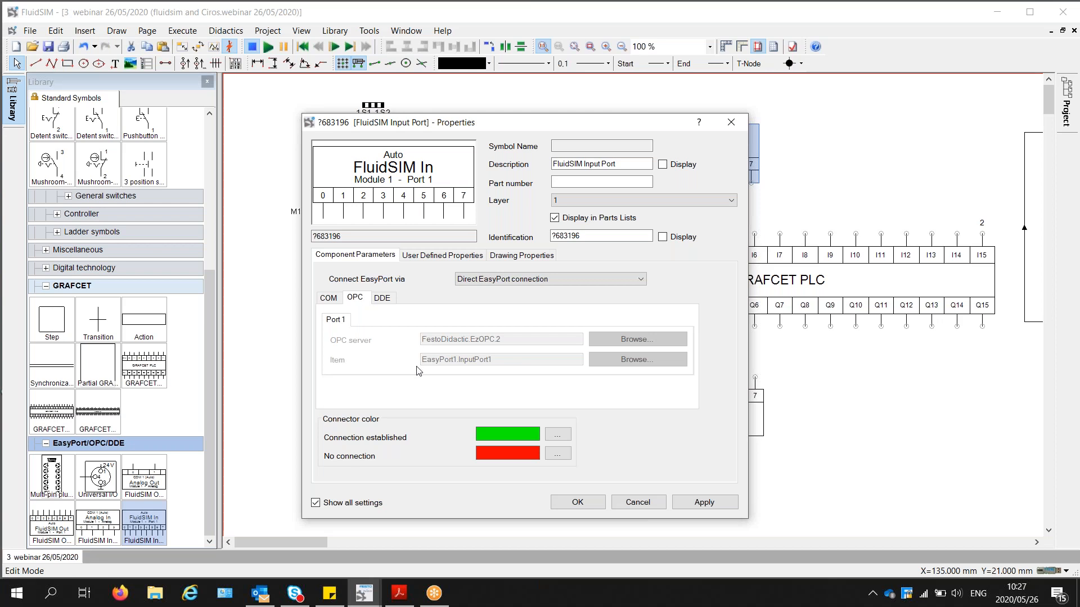
click(511, 283)
click(506, 299)
click(569, 341)
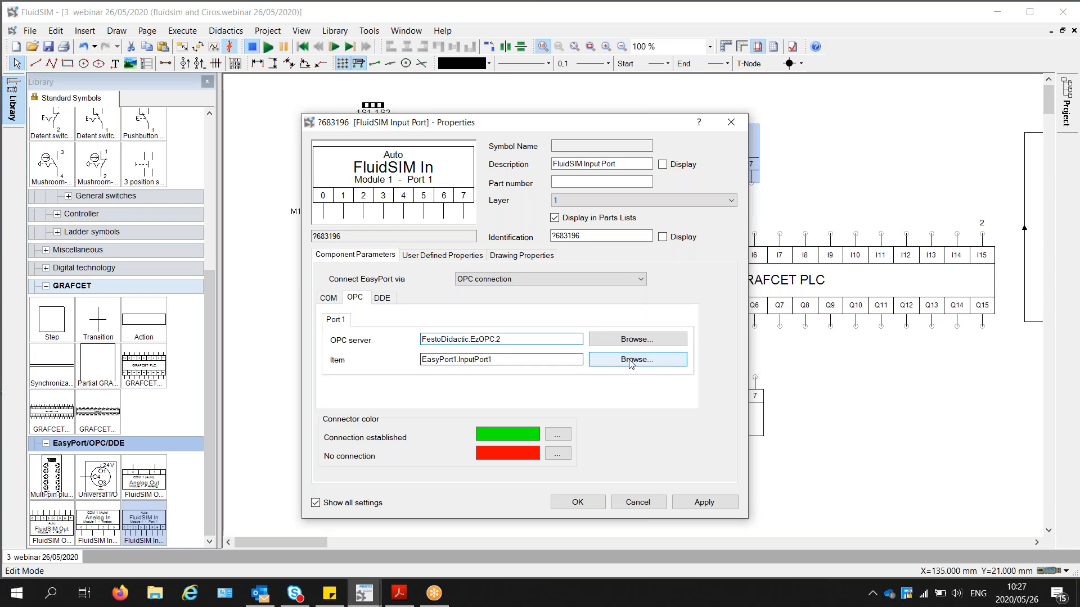
- Browse the OPC server's items for the FluidSIM In port and examine the EasyPort1, CoDeSys and VirtualPLC branches, including the VirtualPLC bits
click(604, 359)
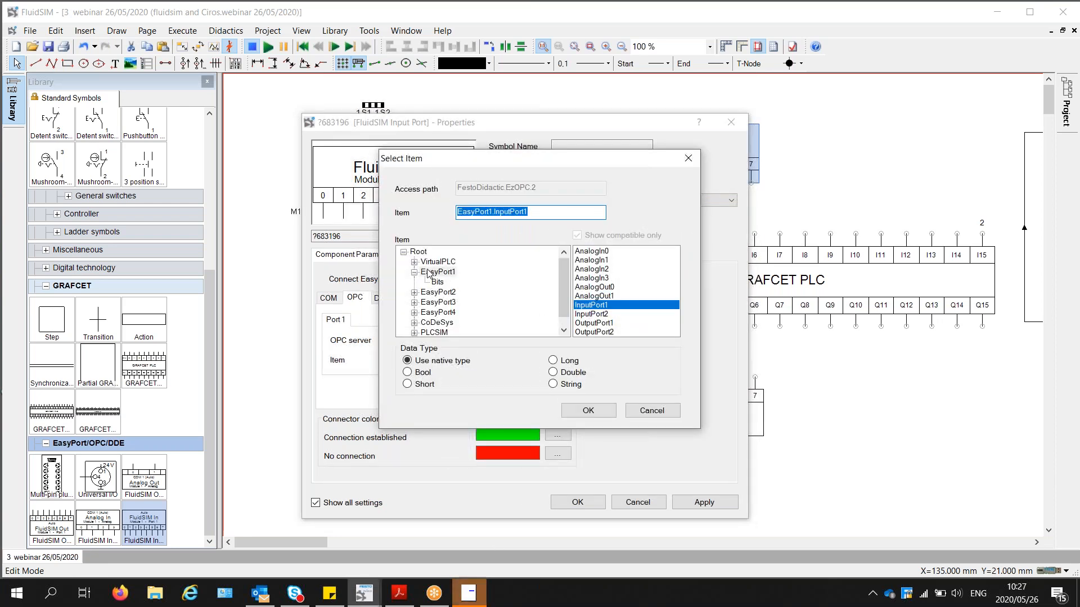
click(414, 273)
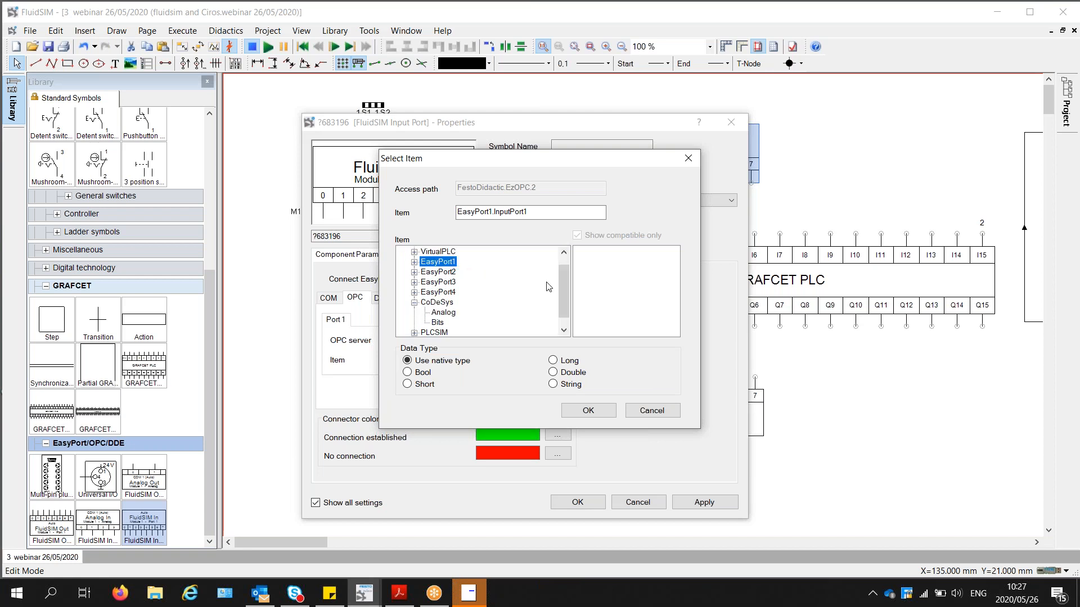
scroll(564, 289, up, 1)
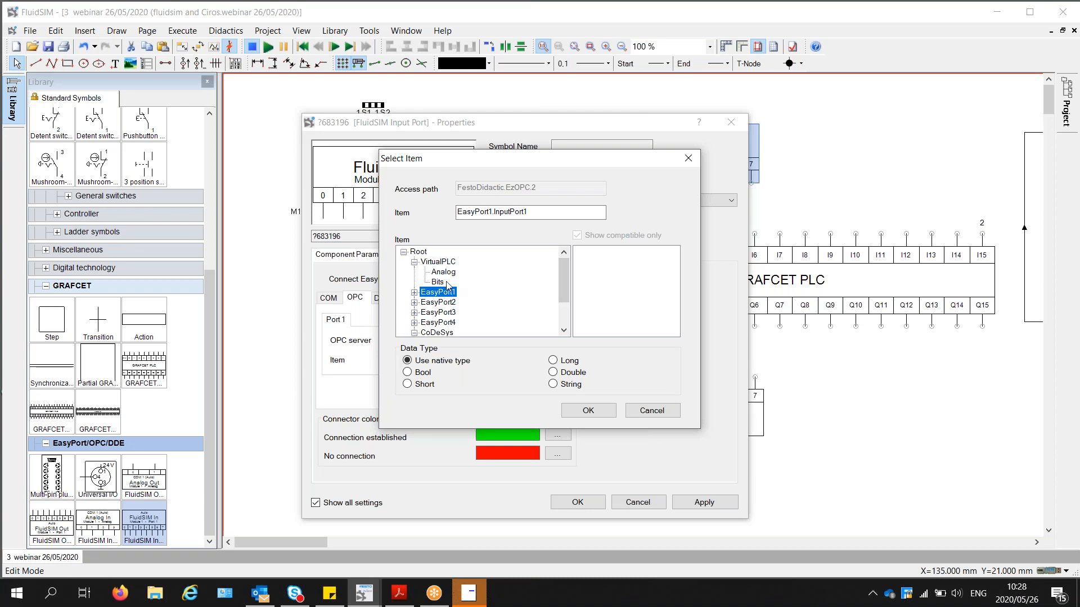
click(438, 282)
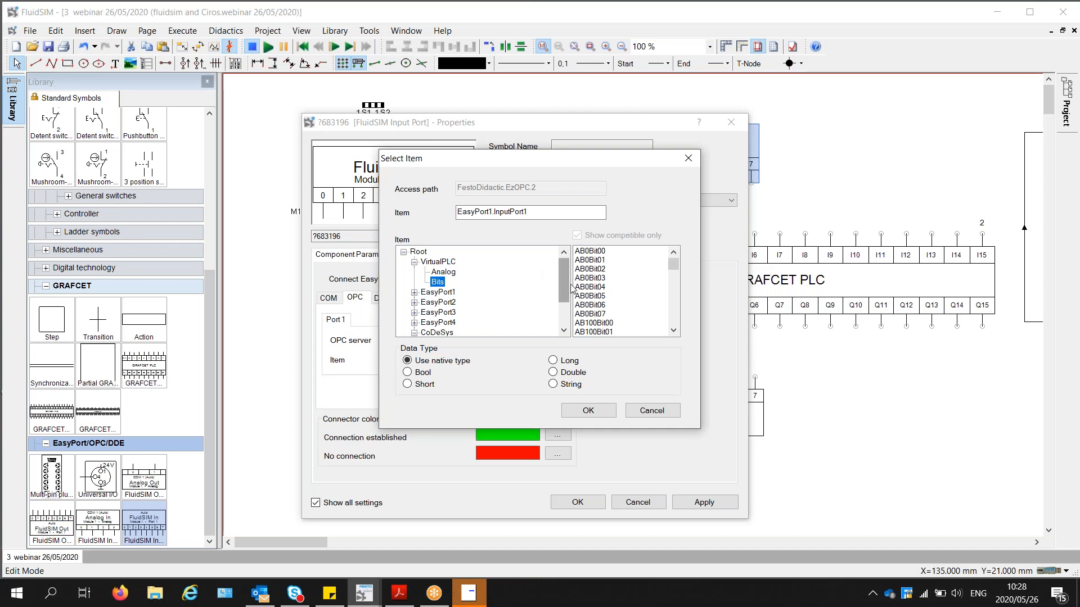
- Switch to EzOPC, try FluidSIM process simulation with the S7-PLCSIM controller, and restore CIROS process simulation with the controller in FluidSIM
click(470, 593)
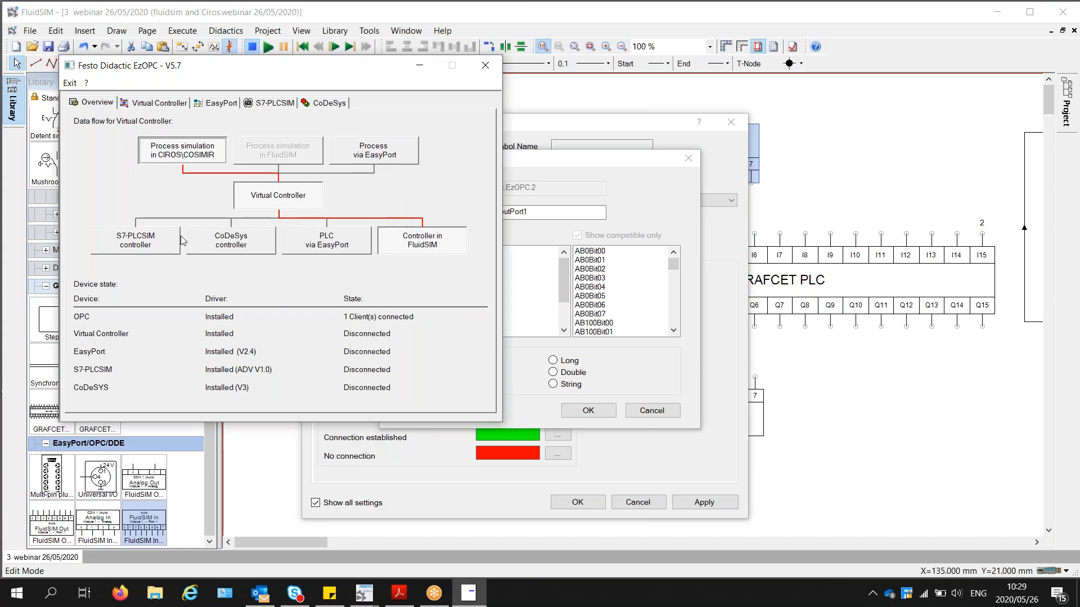
click(135, 242)
click(279, 161)
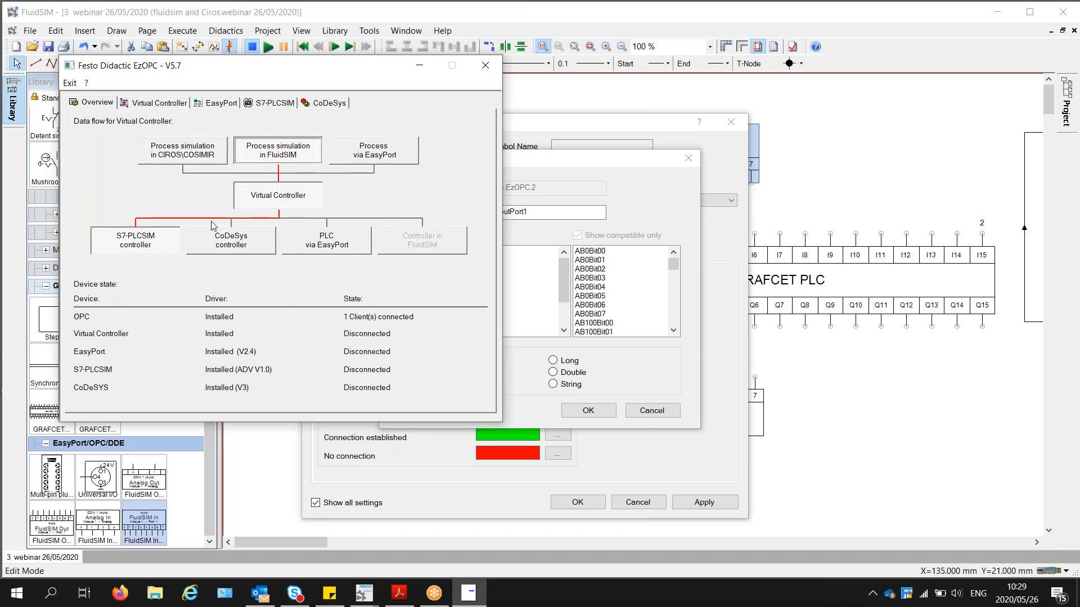
click(175, 159)
click(421, 238)
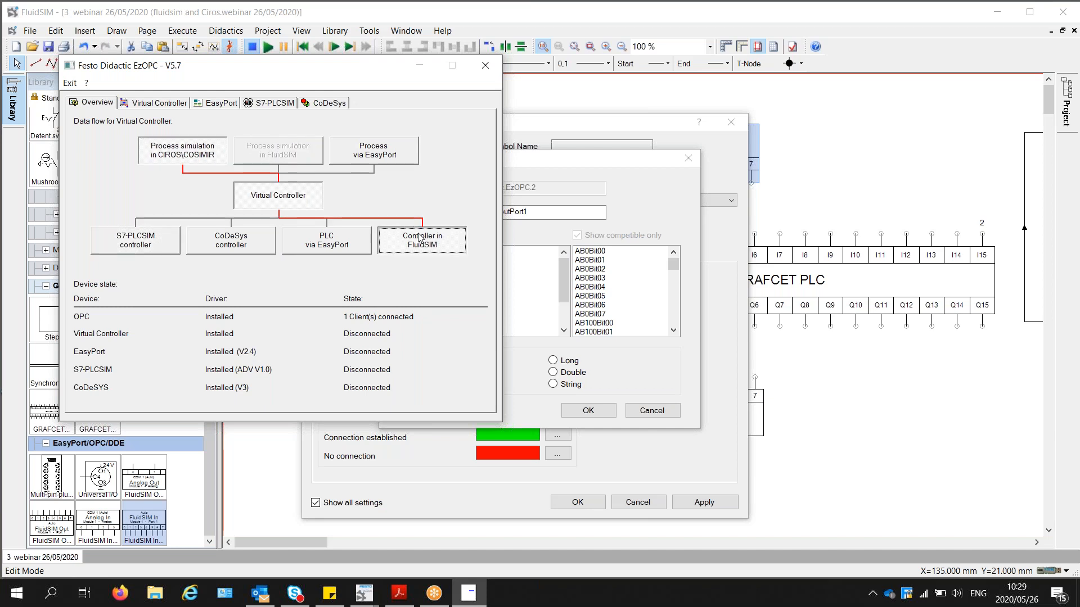
click(419, 65)
click(588, 410)
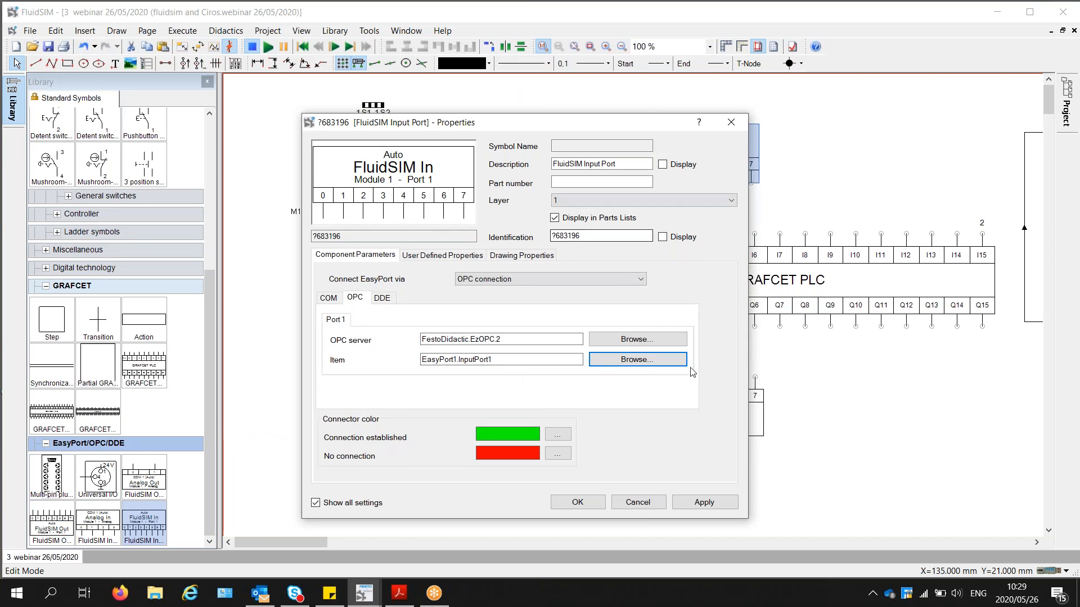
- Pick a VirtualPLC bit as the FluidSIM In port's OPC item, edit the item to VirtualPLC.EB1, and apply the properties
click(643, 361)
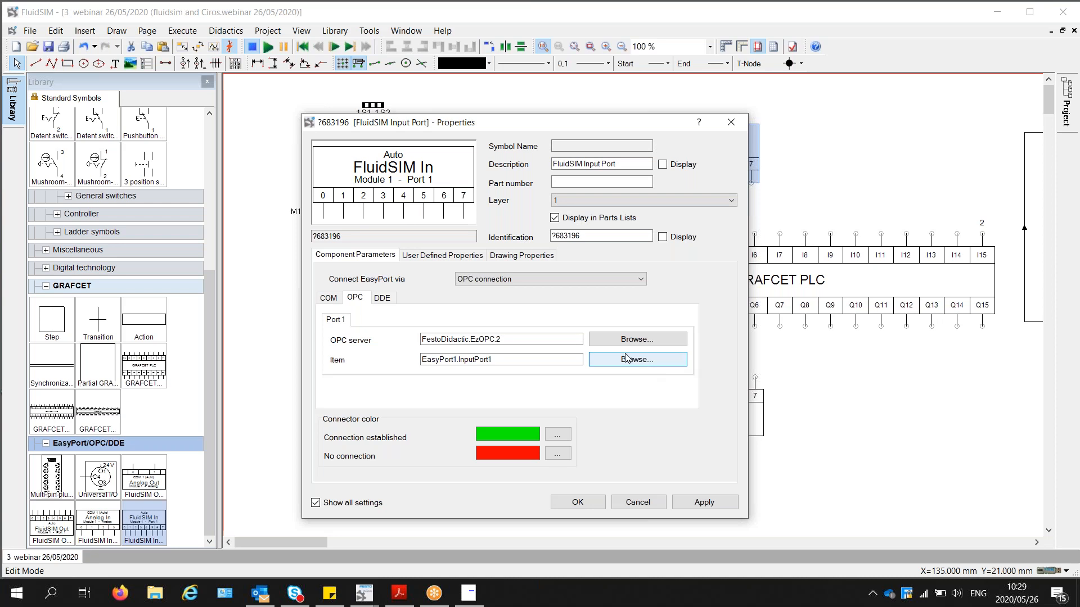
click(626, 358)
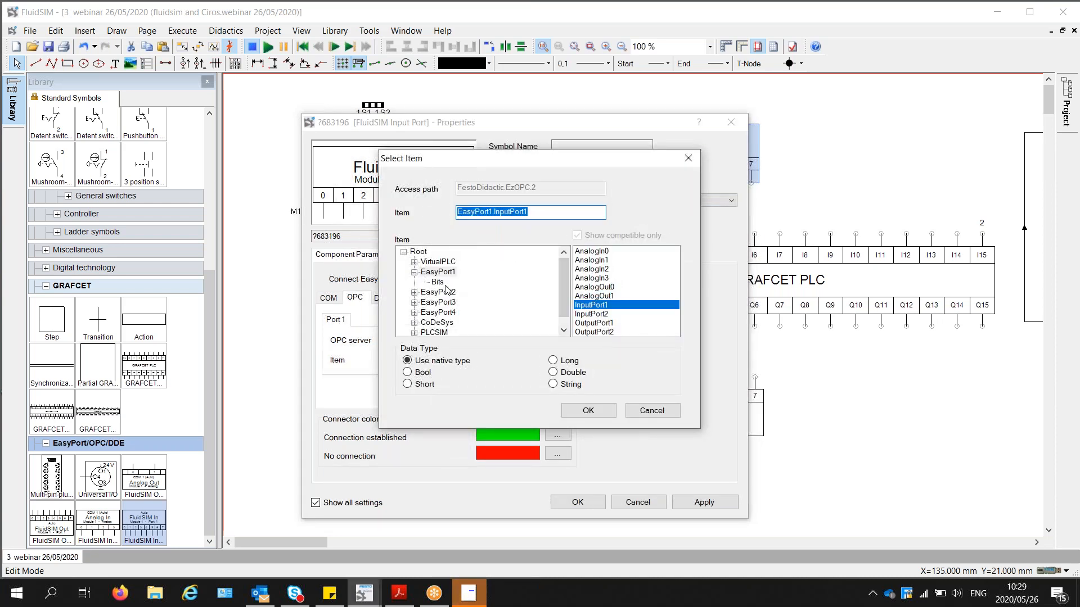
click(438, 282)
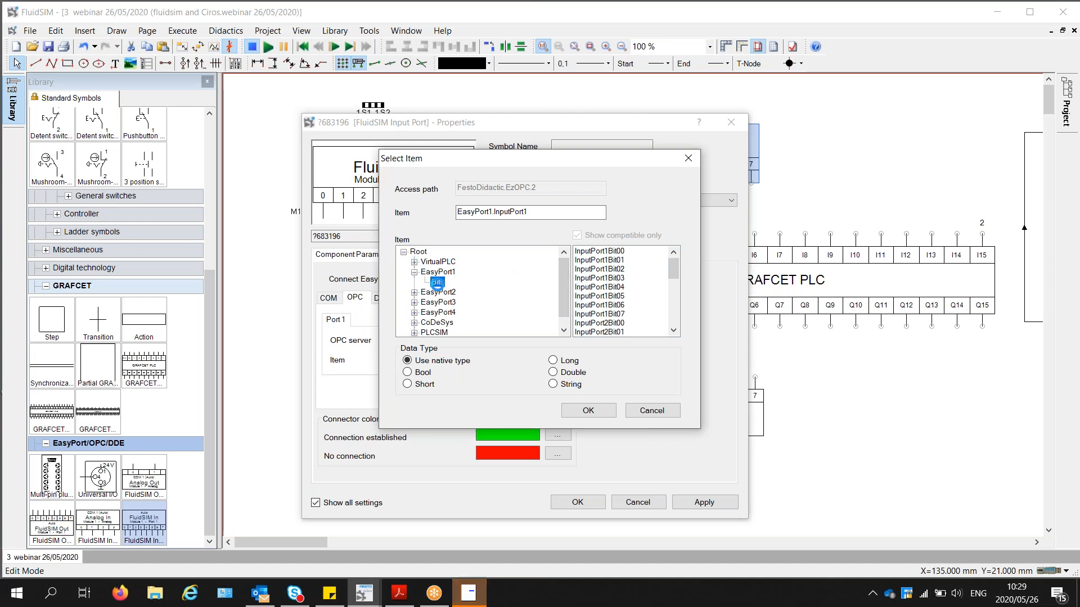
click(439, 283)
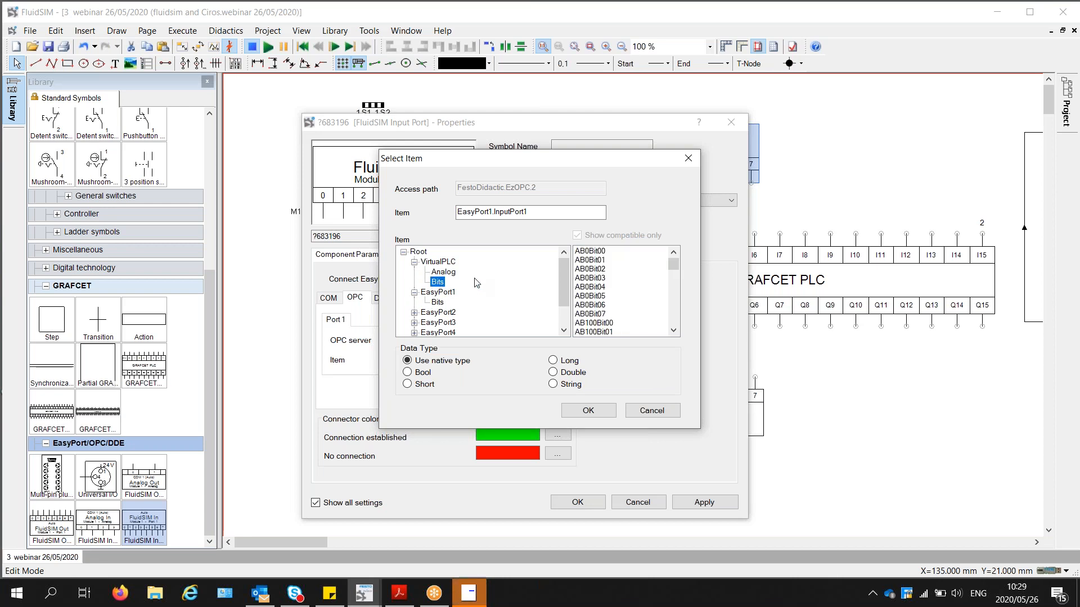
click(593, 254)
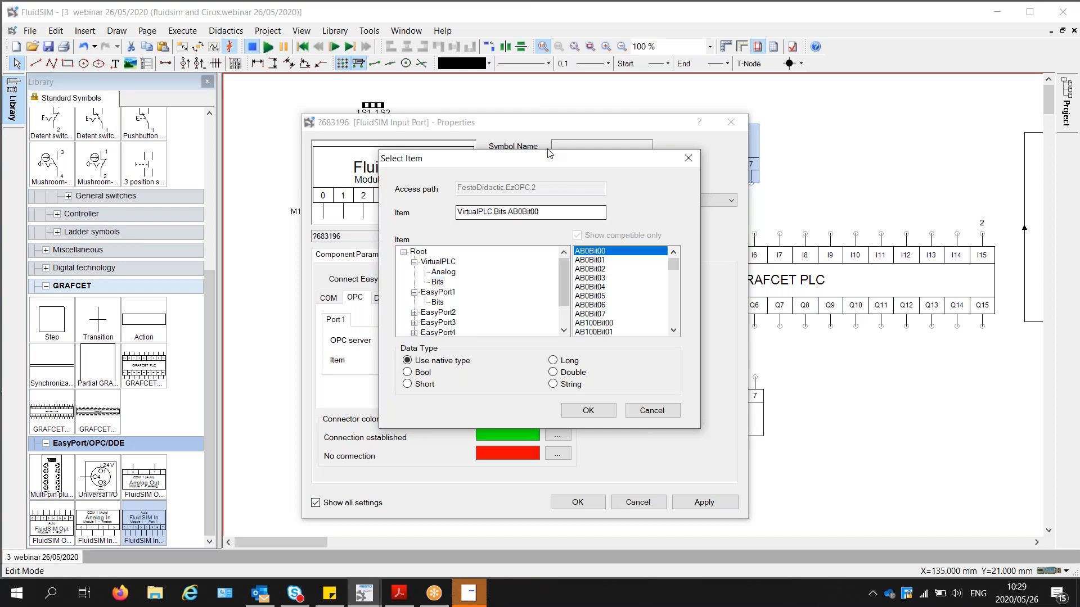
click(508, 4)
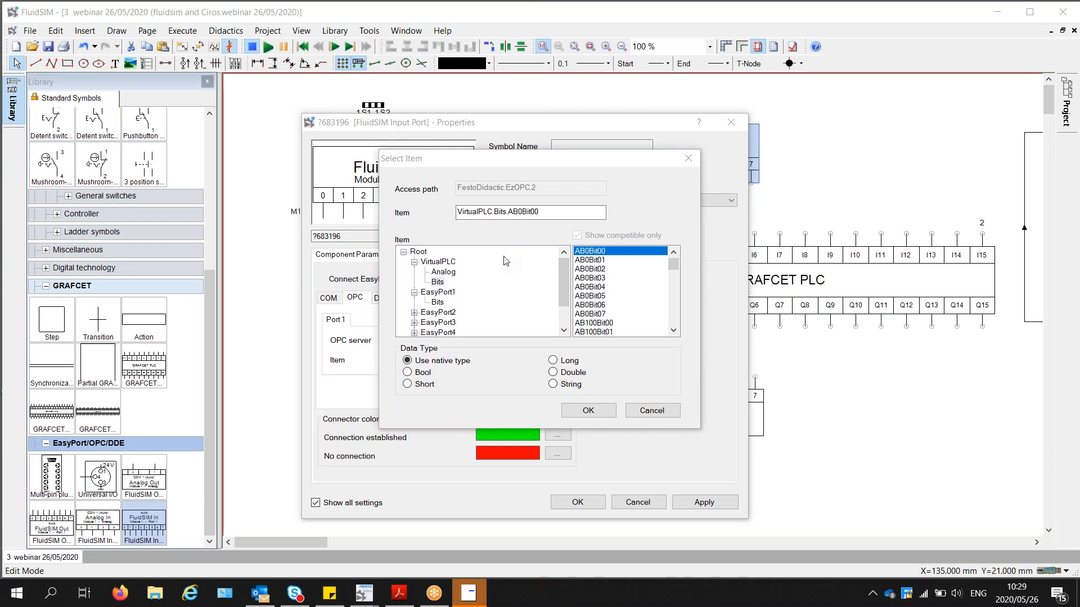
click(590, 412)
click(588, 411)
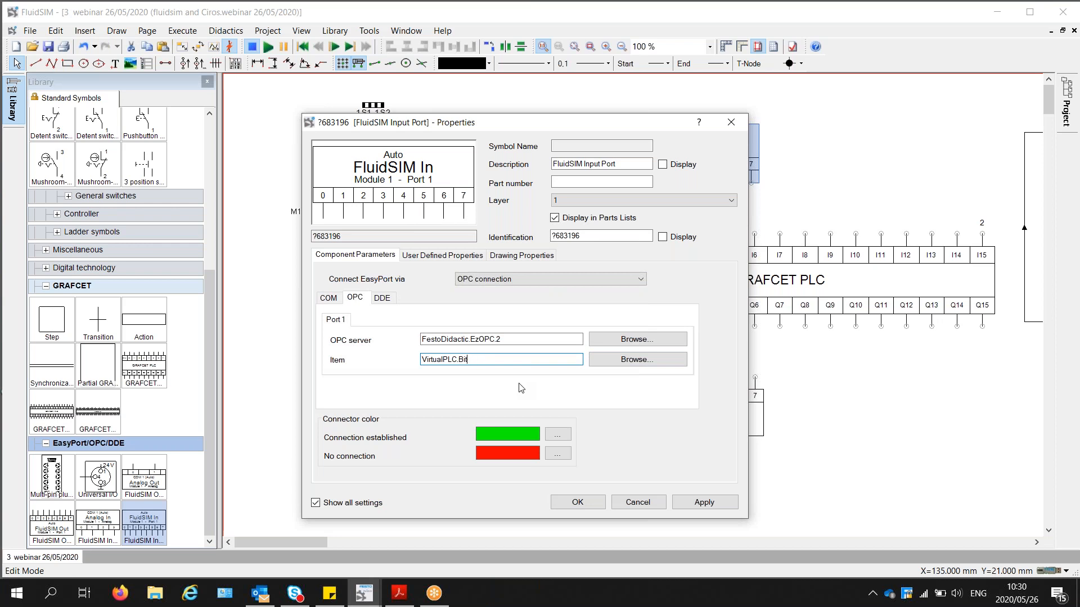
text(EB1)
click(700, 502)
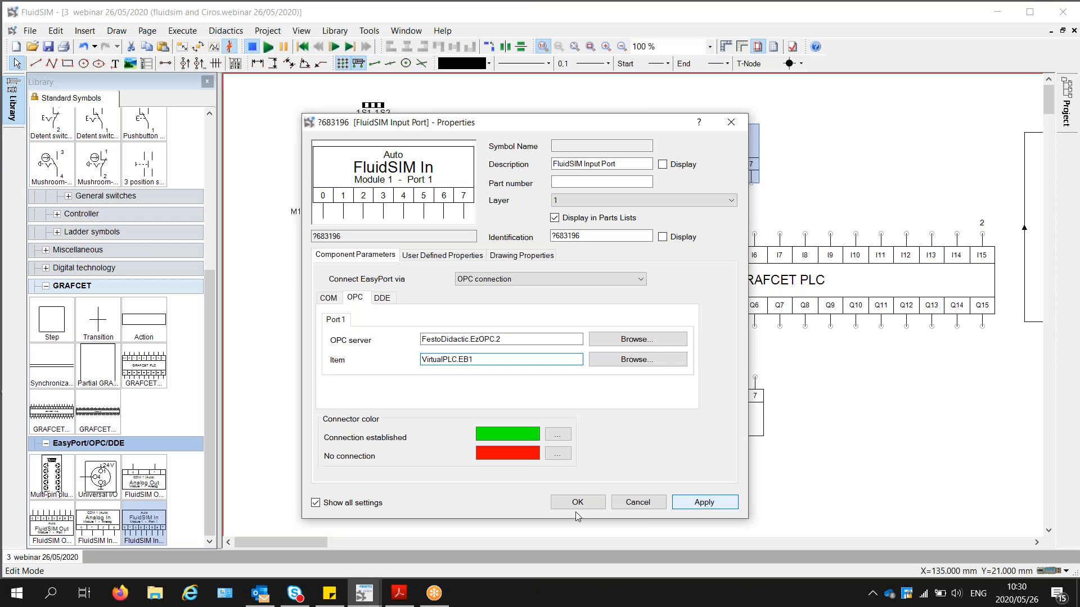
click(575, 501)
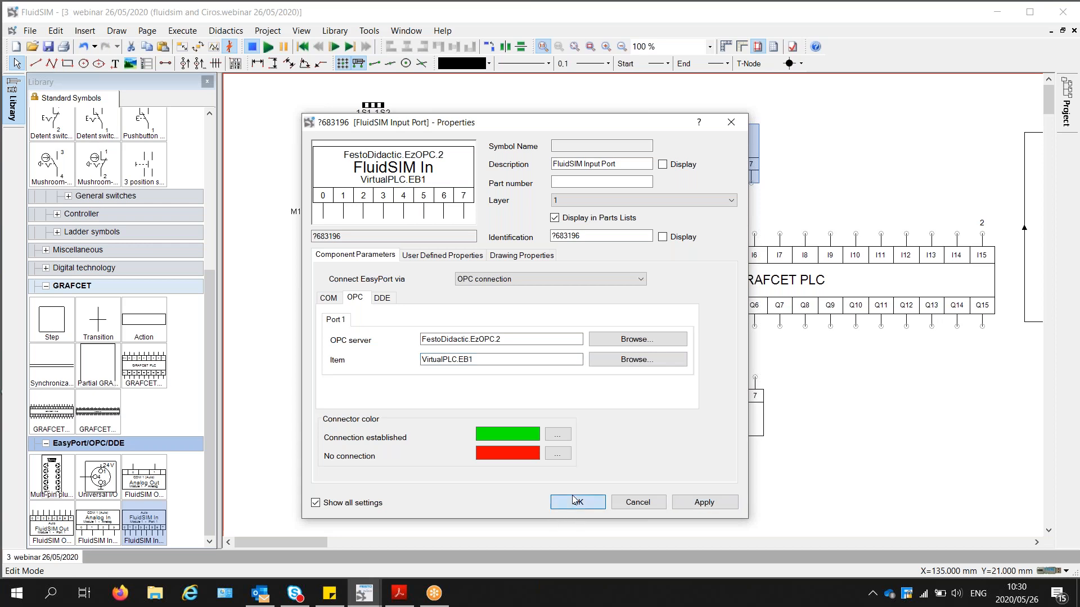
- Move the VirtualPLC.EB1 FluidSIM In port above the GRAFCET PLC's first inputs and paste a copy beside it
drag(700, 151, 669, 167)
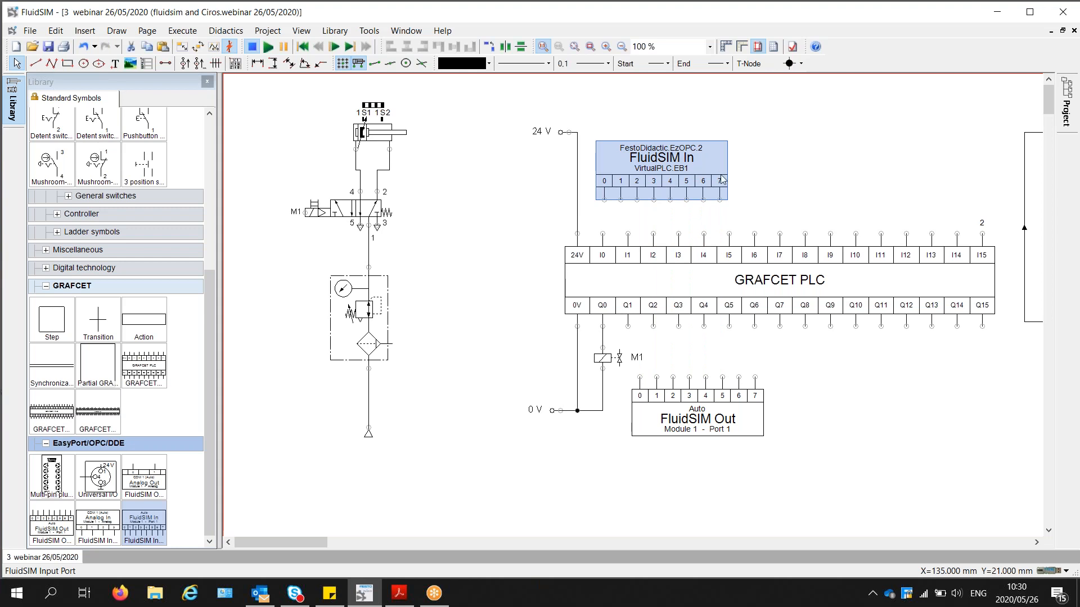
key(ctrl+v)
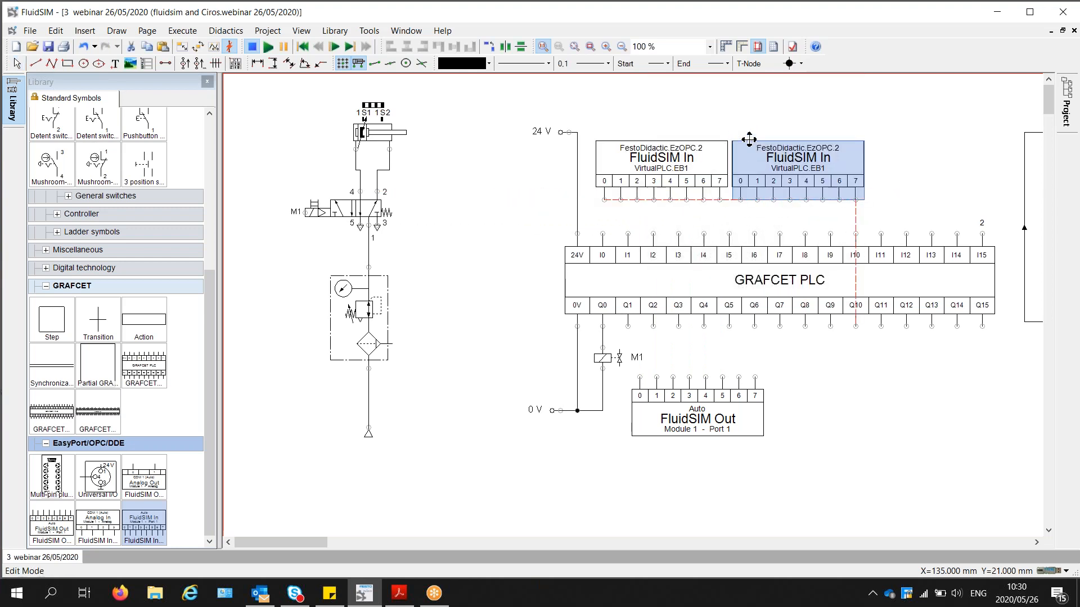
click(748, 139)
drag(810, 169, 812, 169)
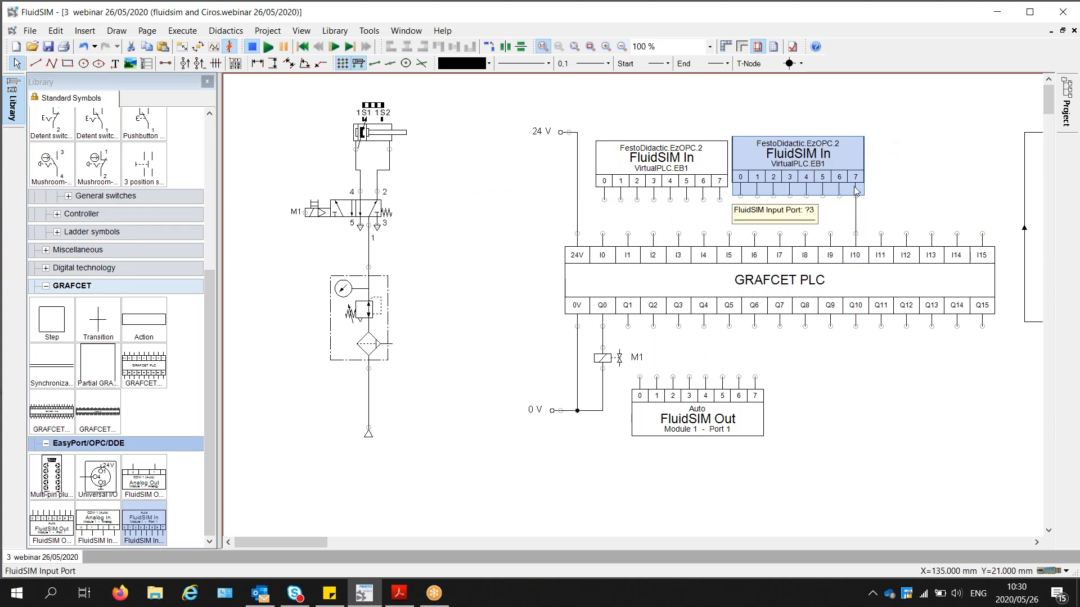
- Set the copied FluidSIM In port's OPC item to VirtualPLC.EB0
right_click(826, 177)
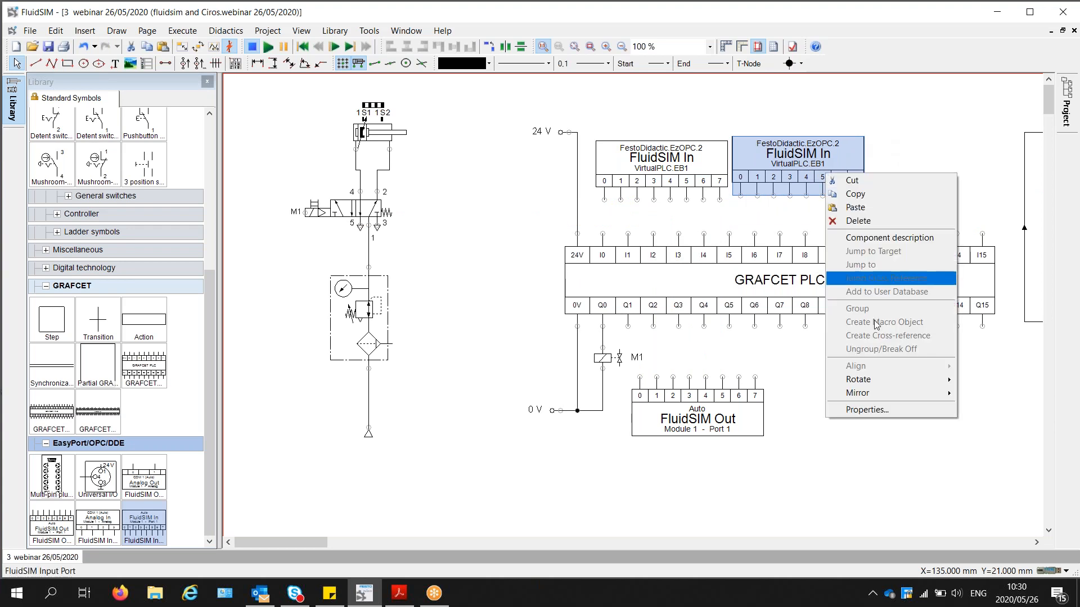
click(889, 413)
click(525, 331)
key(BackSpace)
text(0)
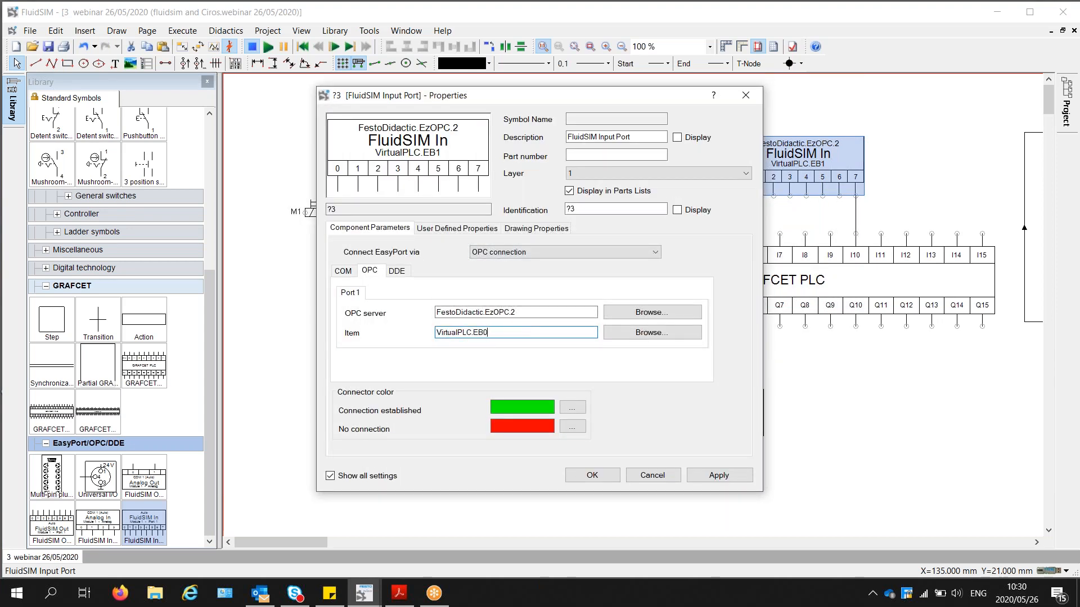
click(592, 475)
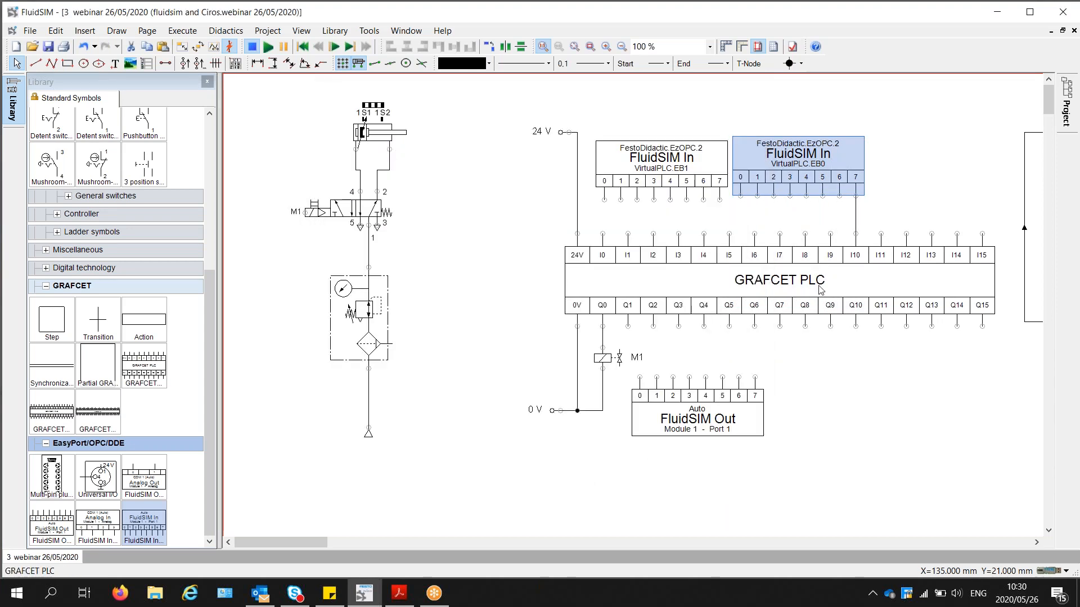
- Open the FluidSIM Out port's properties and set its EasyPort connection type to OPC connection
click(700, 422)
right_click(704, 334)
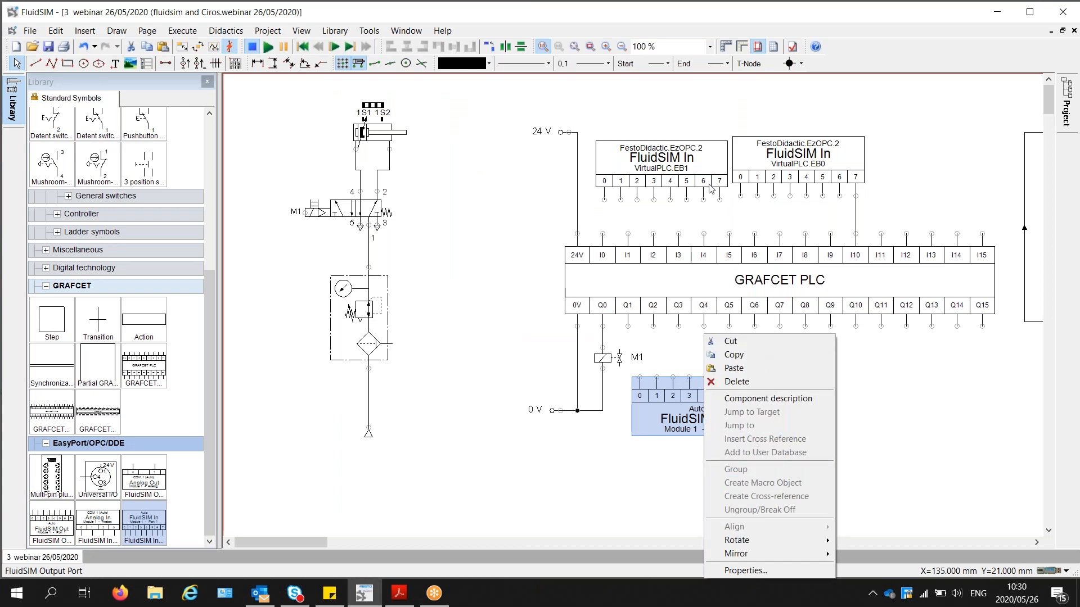
click(755, 570)
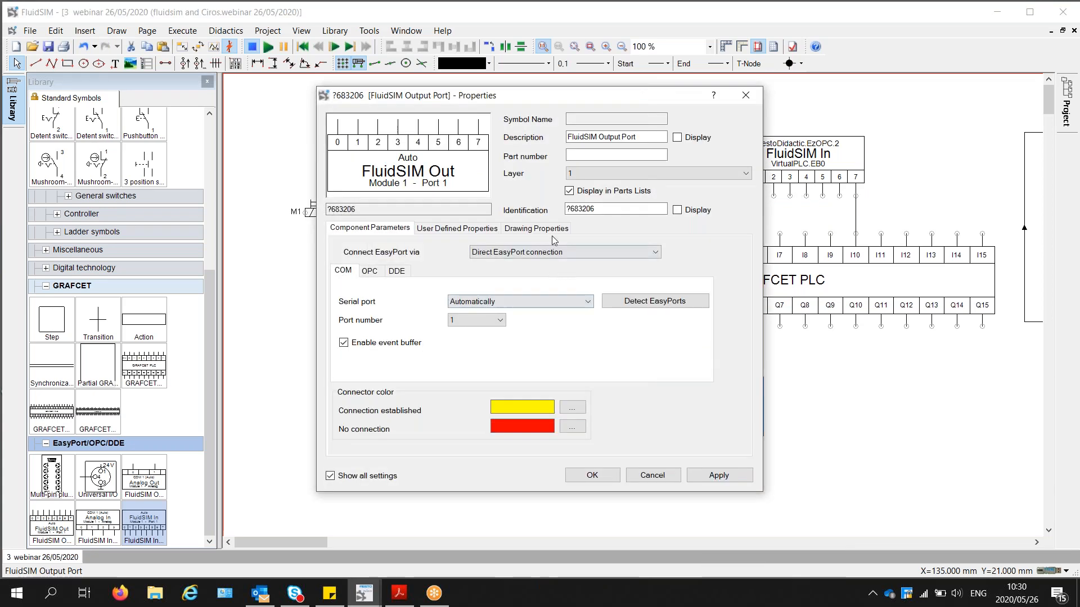
click(370, 271)
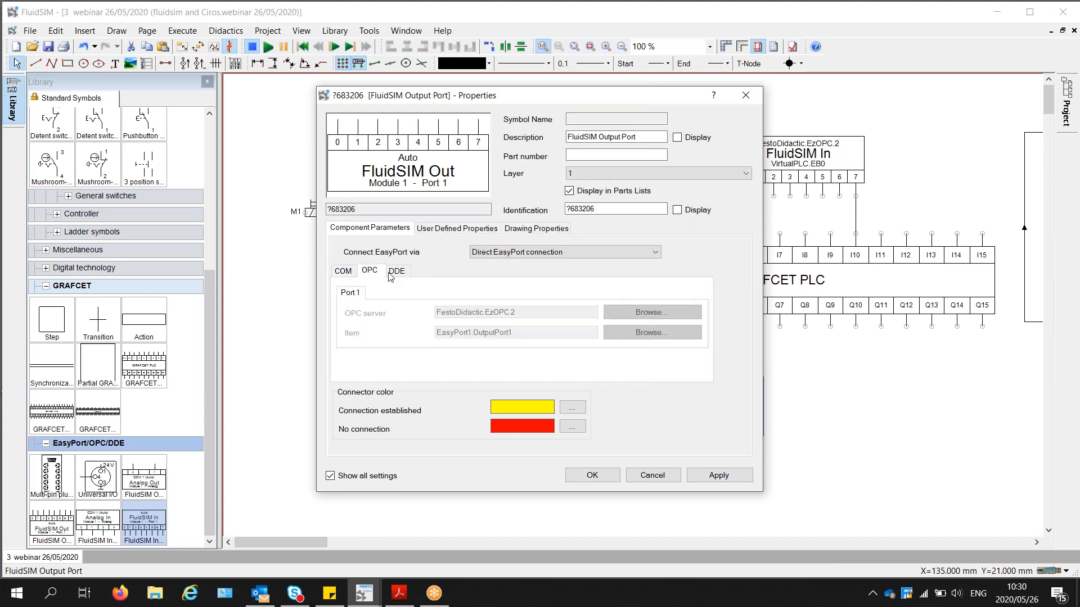
click(505, 254)
click(508, 278)
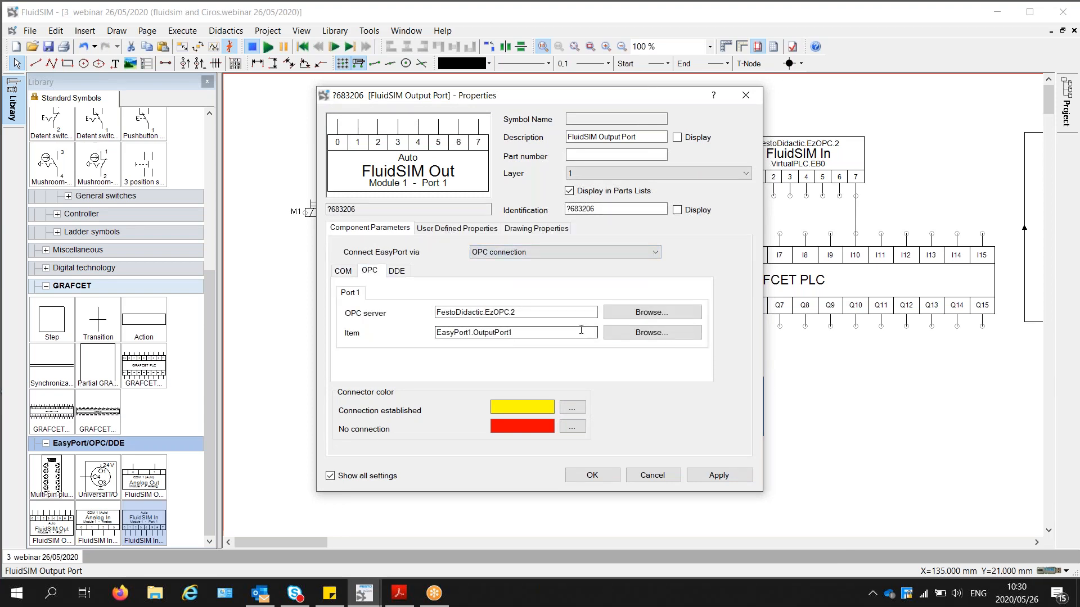
- Browse the OPC server's VirtualPLC bits and pick AB0Bit02 as the FluidSIM Out port's item
click(614, 333)
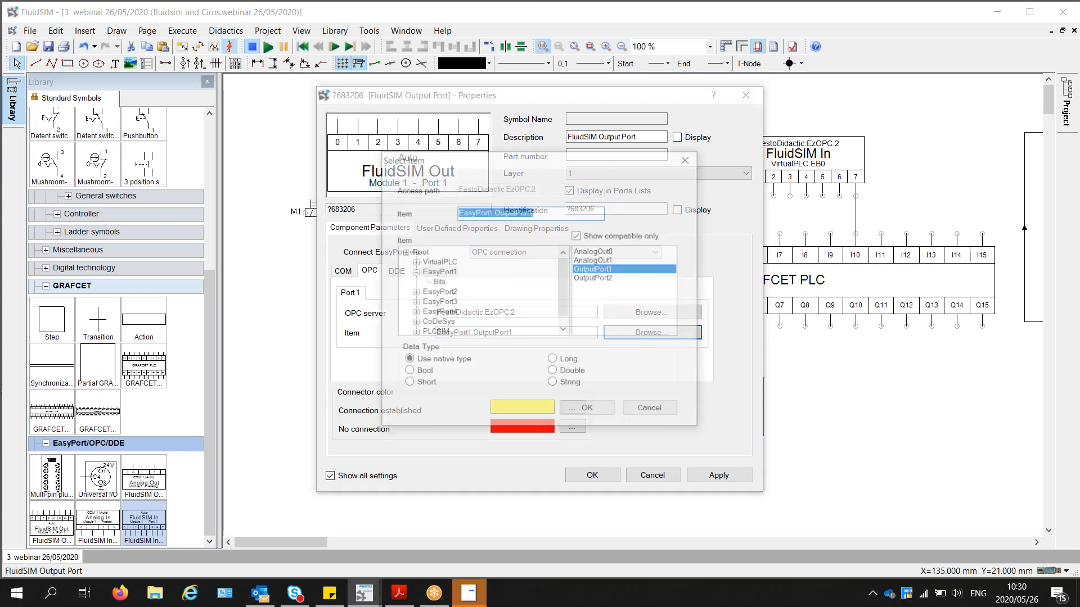
click(438, 283)
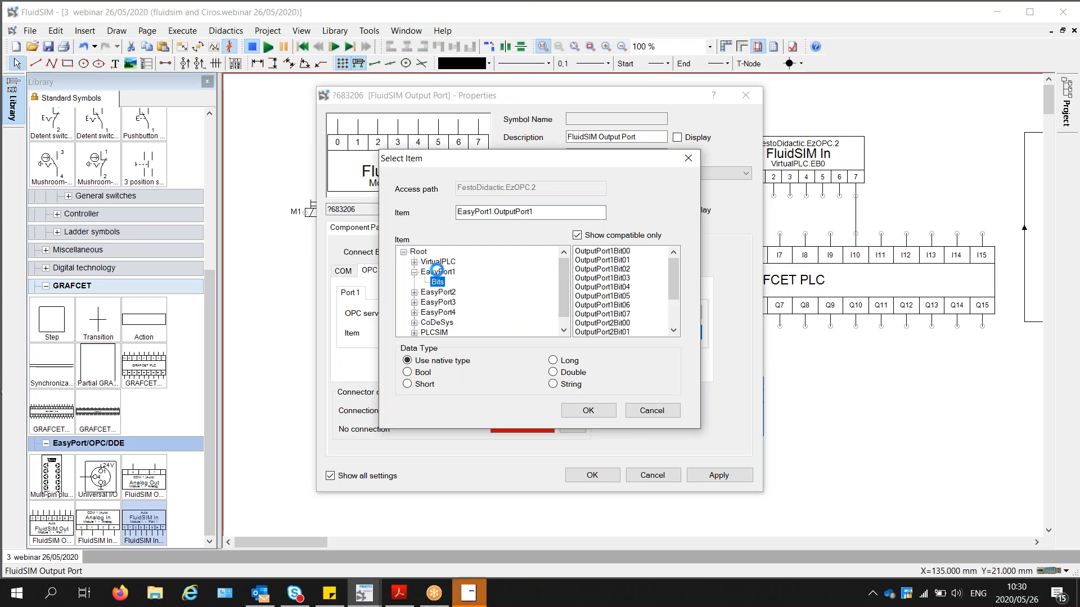
click(440, 282)
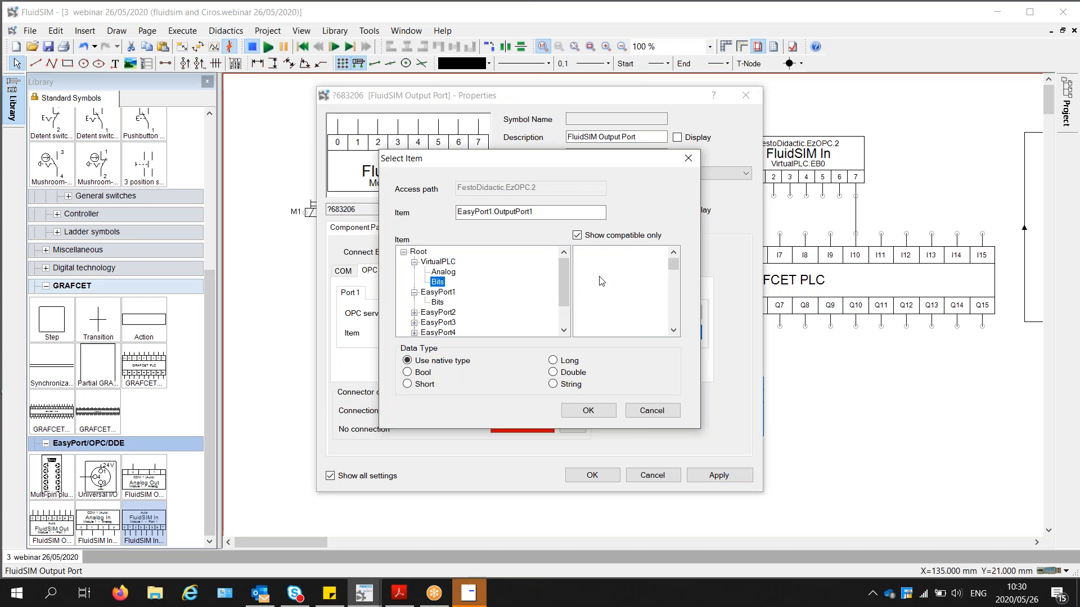
click(600, 270)
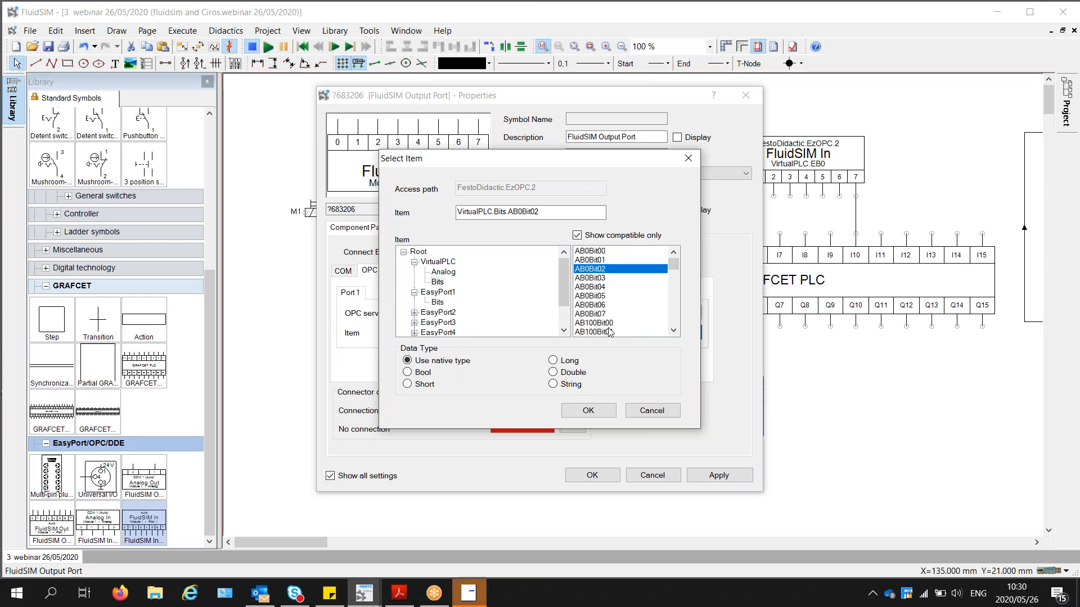
click(588, 410)
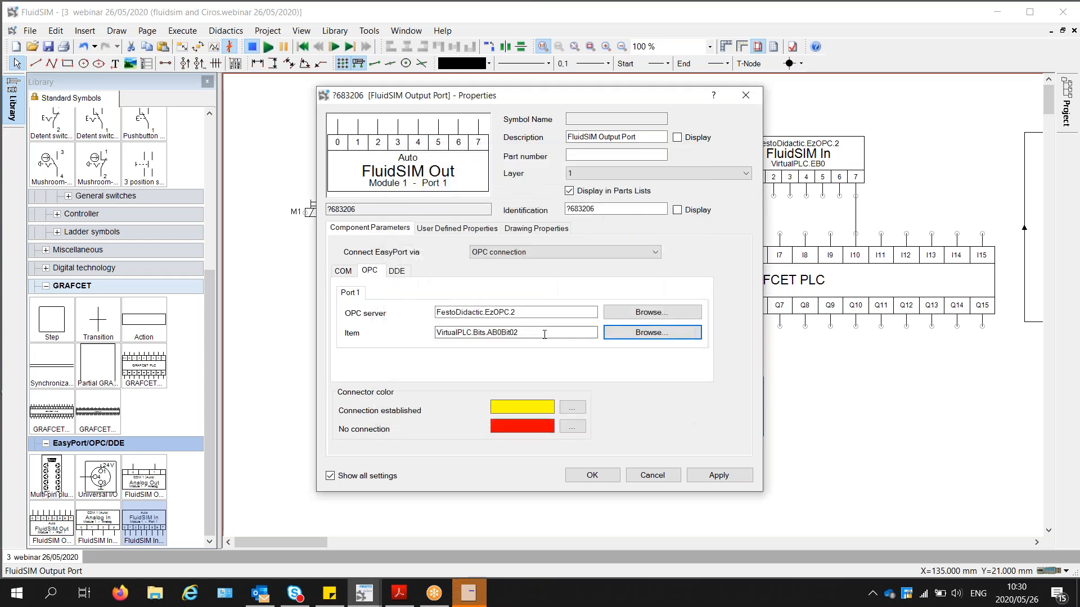
- Edit the FluidSIM Out port's OPC item to VirtualPLC.AB1 and apply the properties
click(544, 332)
key(BackSpace)
key(BackSpace)
key(BackSpace)
key(BackSpace)
key(BackSpace)
key(BackSpace)
key(BackSpace)
key(BackSpace)
key(BackSpace)
key(BackSpace)
key(BackSpace)
key(BackSpace)
key(BackSpace)
text(A)
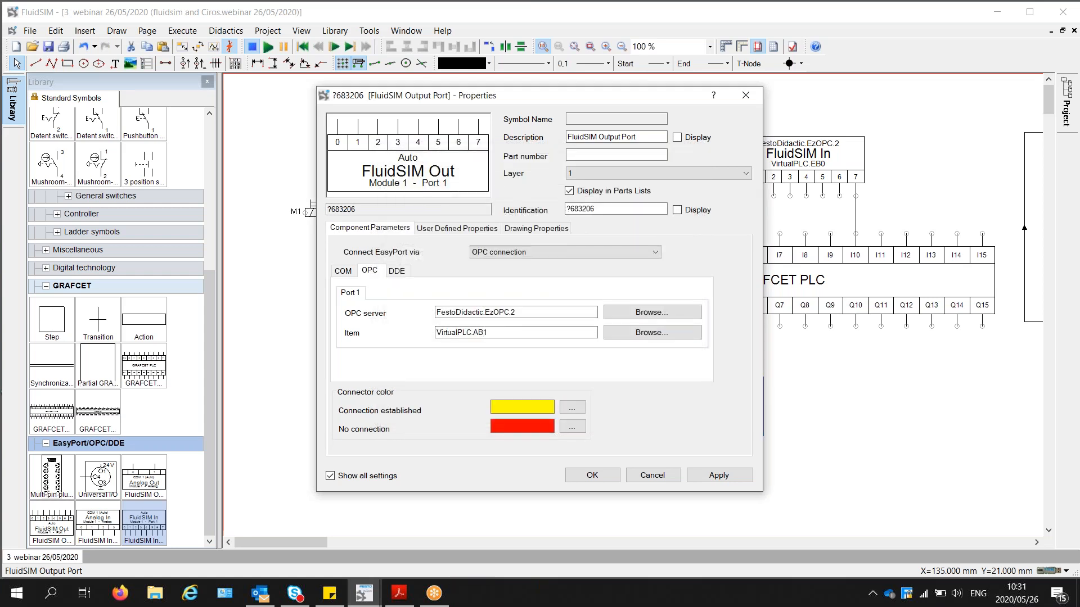
click(717, 478)
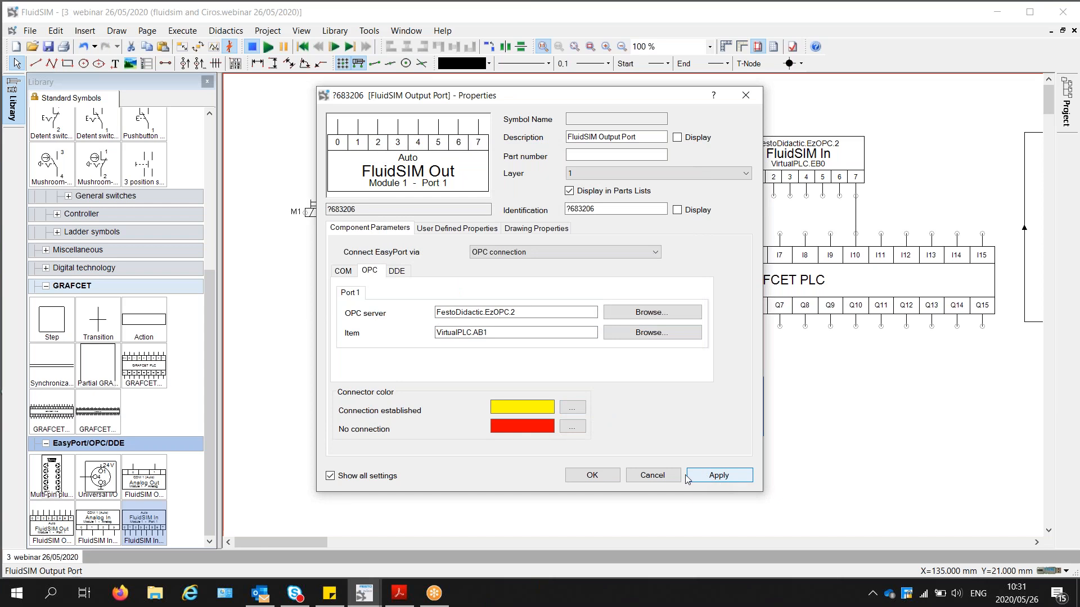
click(591, 475)
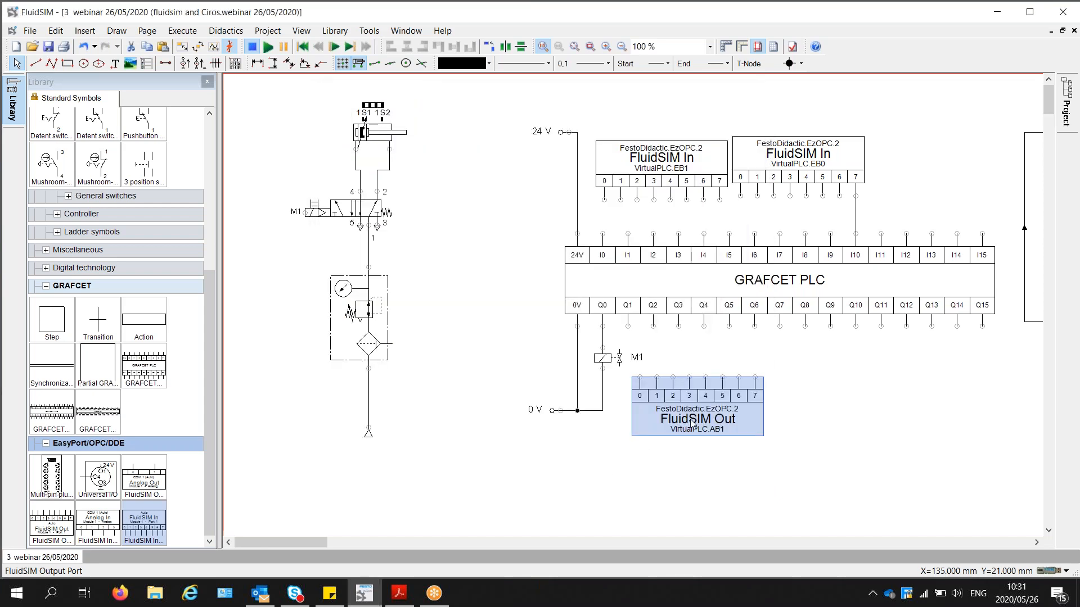
- Duplicate the FluidSIM Out port and place the copy beside the original, below the GRAFCET PLC
key(ctrl+c)
key(ctrl+v)
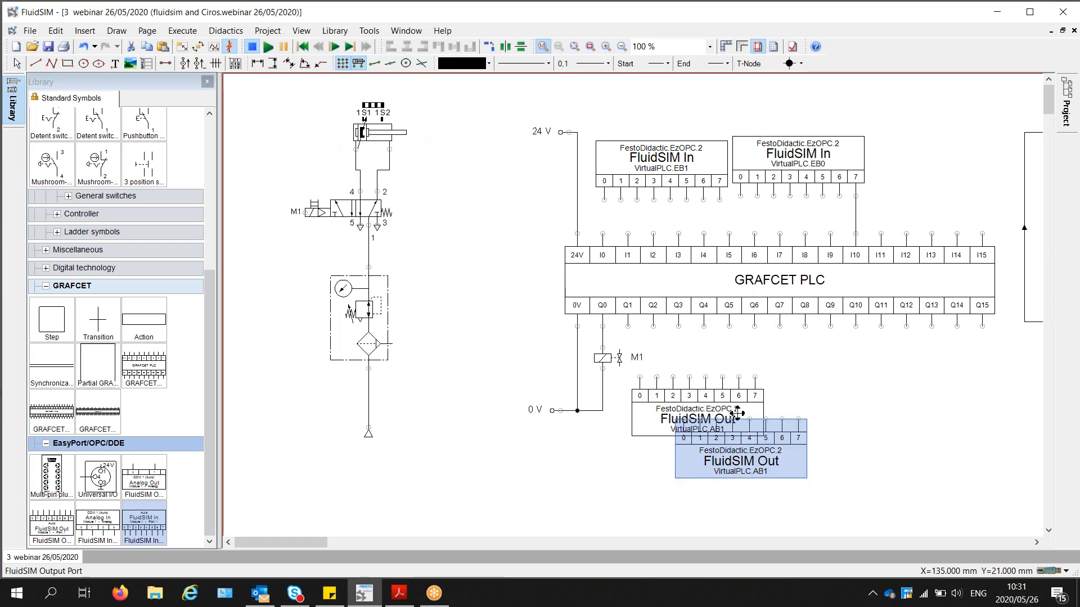
click(786, 385)
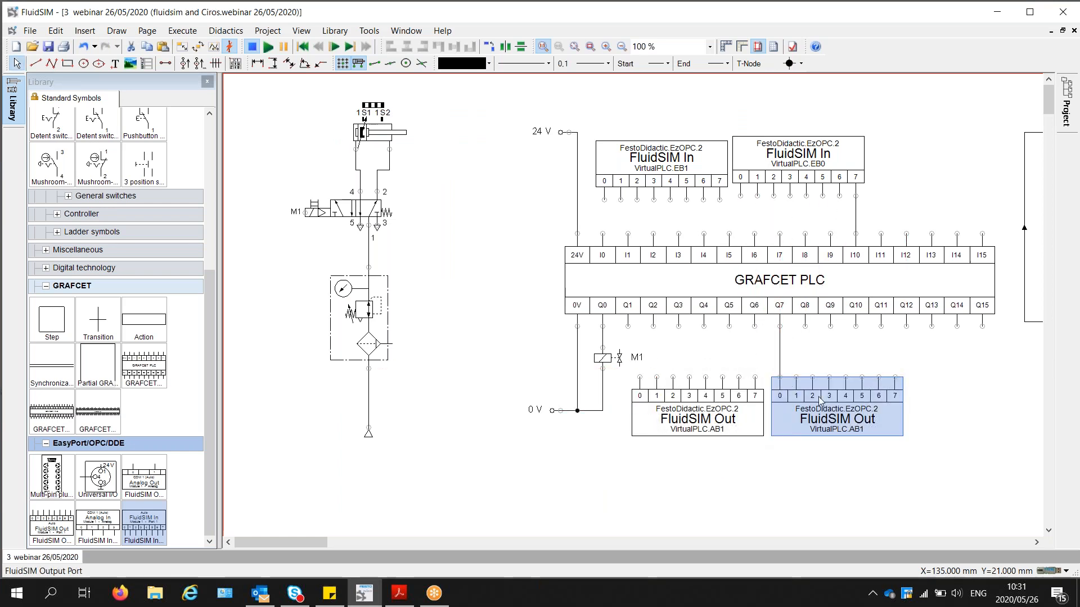
- Set the duplicated FluidSIM Out port's OPC item to VirtualPLC.AB0 and apply the properties
right_click(841, 422)
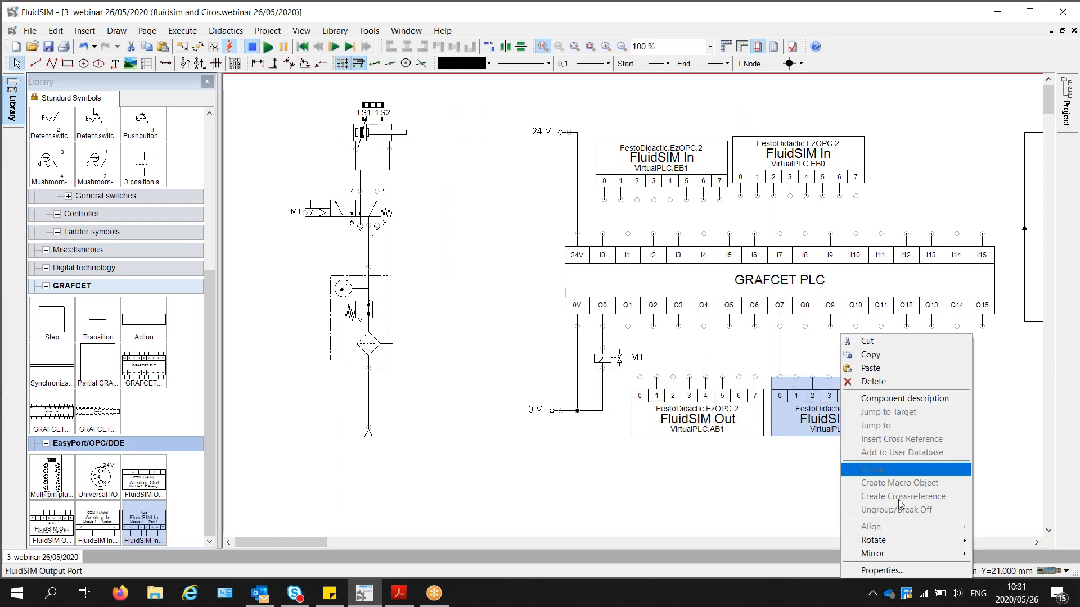
click(890, 571)
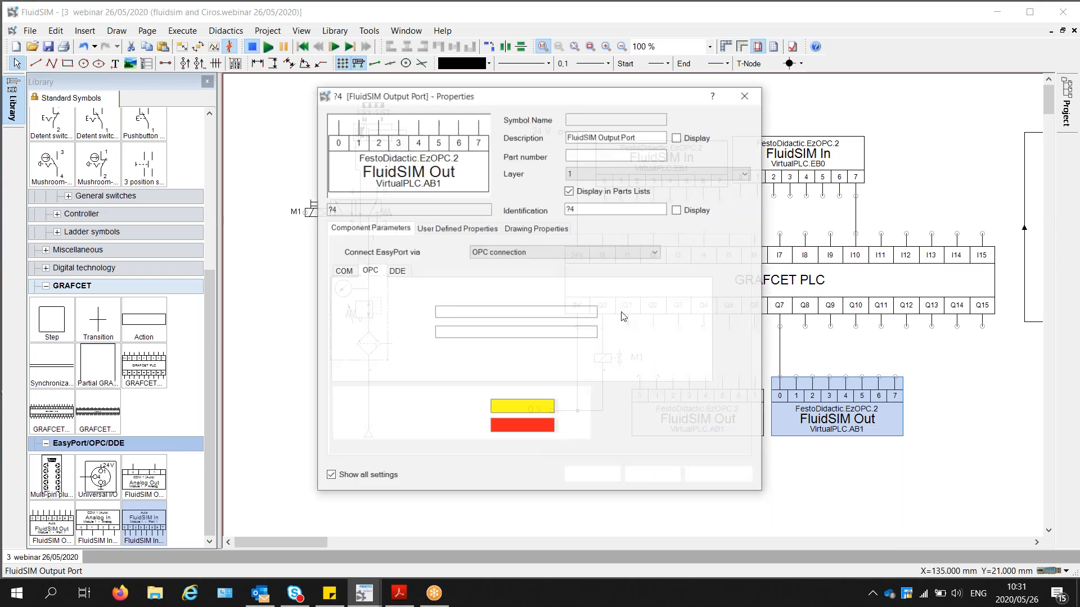
click(543, 331)
key(BackSpace)
click(719, 475)
click(592, 475)
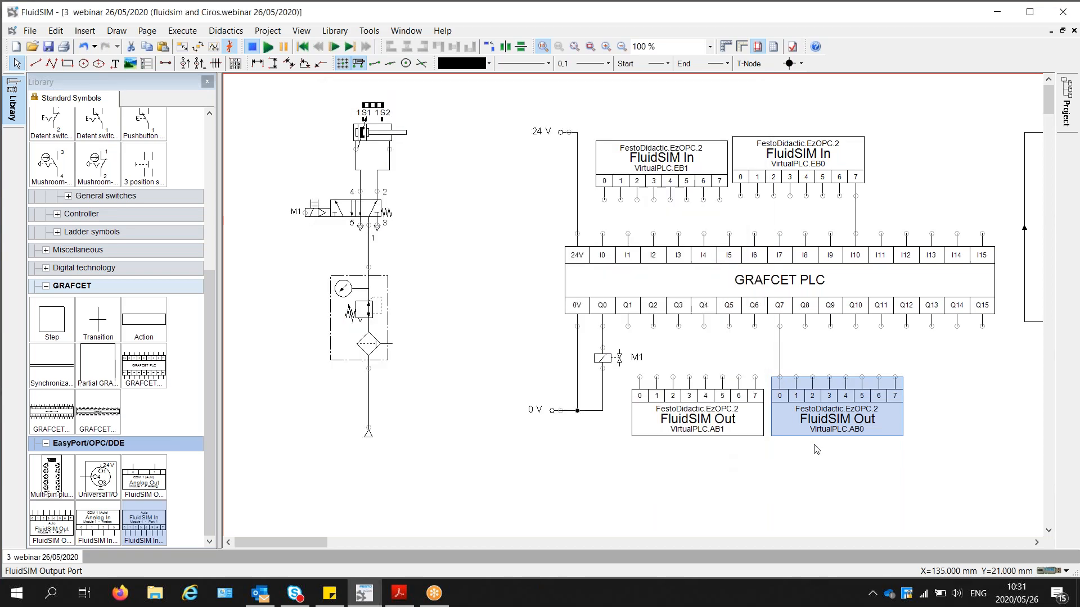
- Delete the connection lines at output Q7 and around valve solenoid M1, moving the solenoid clear below the Out ports
click(780, 365)
key(Delete)
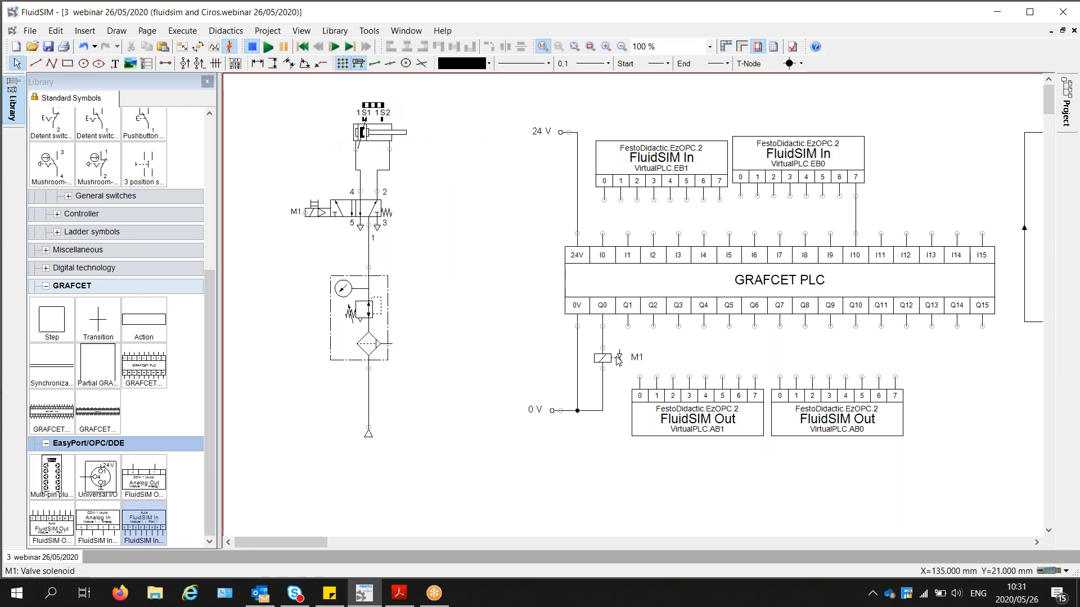
click(602, 337)
key(Delete)
drag(605, 359, 688, 502)
click(602, 411)
key(Delete)
- Place the VirtualPLC.AB1 Out port below the PLC outputs and wire its terminals 0 to 5 to Q0 to Q5
drag(700, 406, 662, 373)
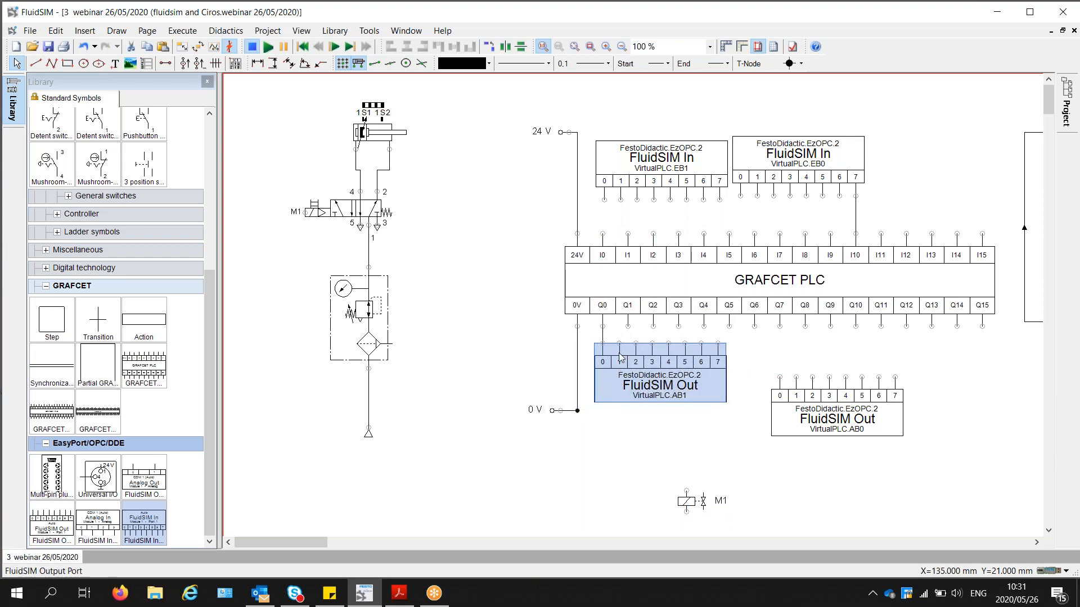
mouse_move(619, 343)
mouse_down()
mouse_move(628, 326)
mouse_move(647, 337)
mouse_move(678, 326)
mouse_move(668, 339)
mouse_move(703, 326)
mouse_up()
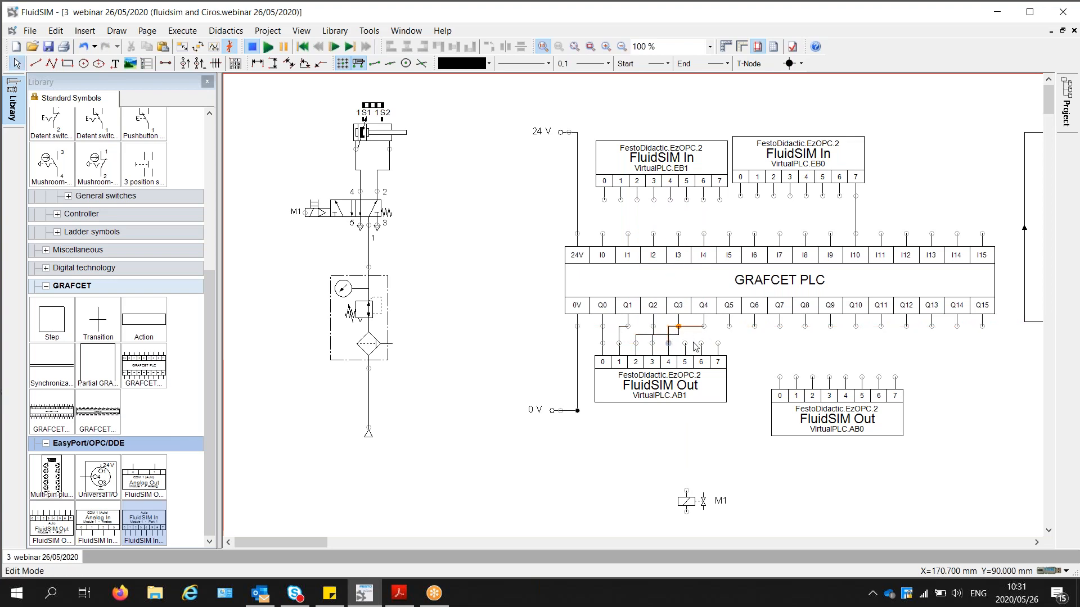
drag(682, 380, 681, 406)
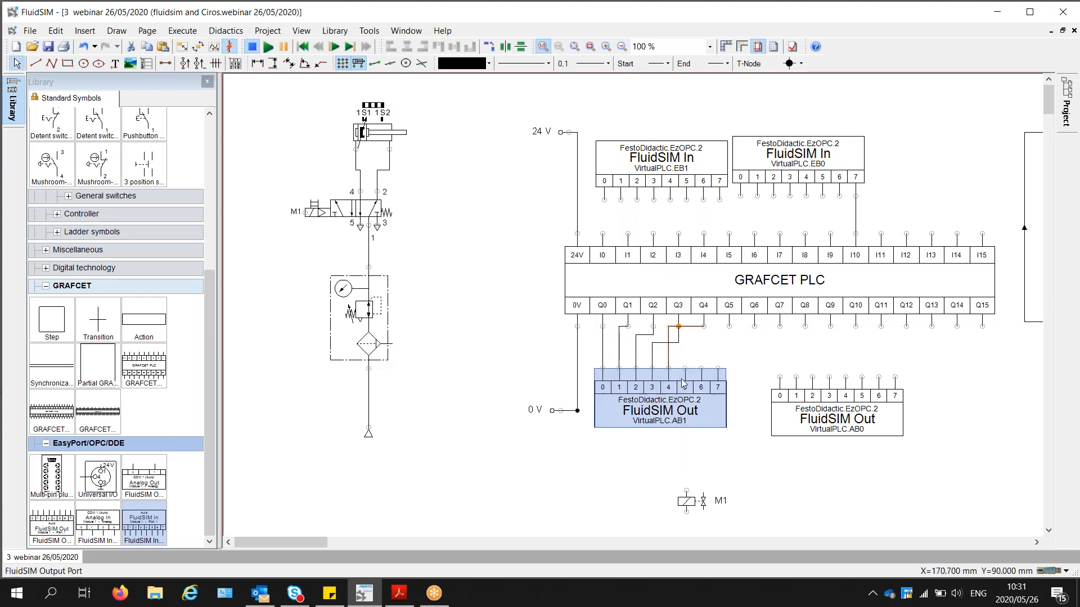
click(691, 328)
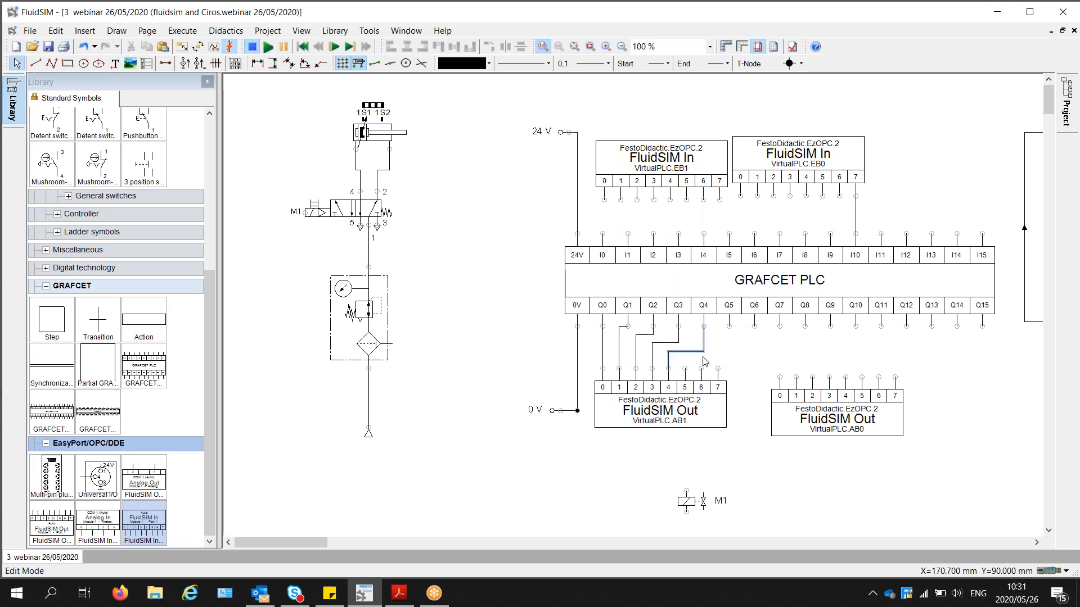
drag(684, 371, 704, 356)
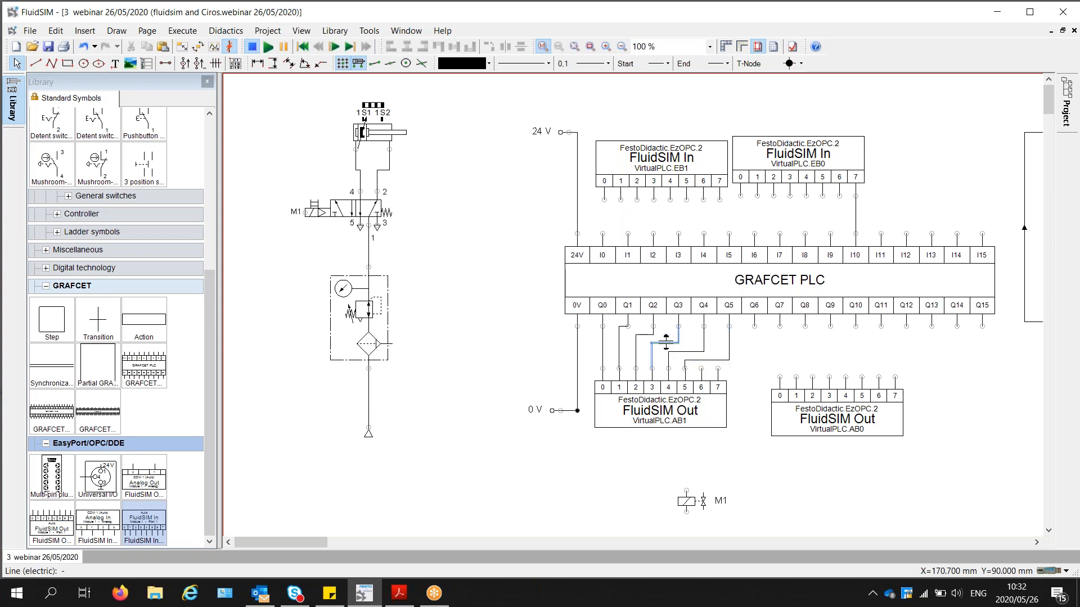
- Set the VirtualPLC.AB1 Out port's horizontal scale to 1.5 and realign its terminal 0 under Q0
click(699, 393)
right_click(699, 393)
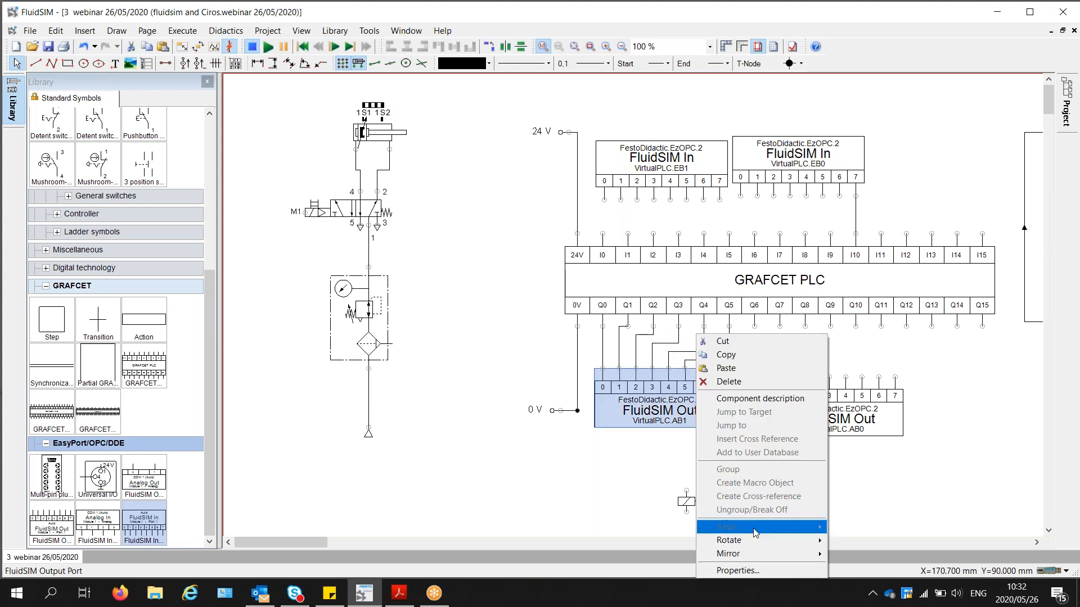
click(749, 573)
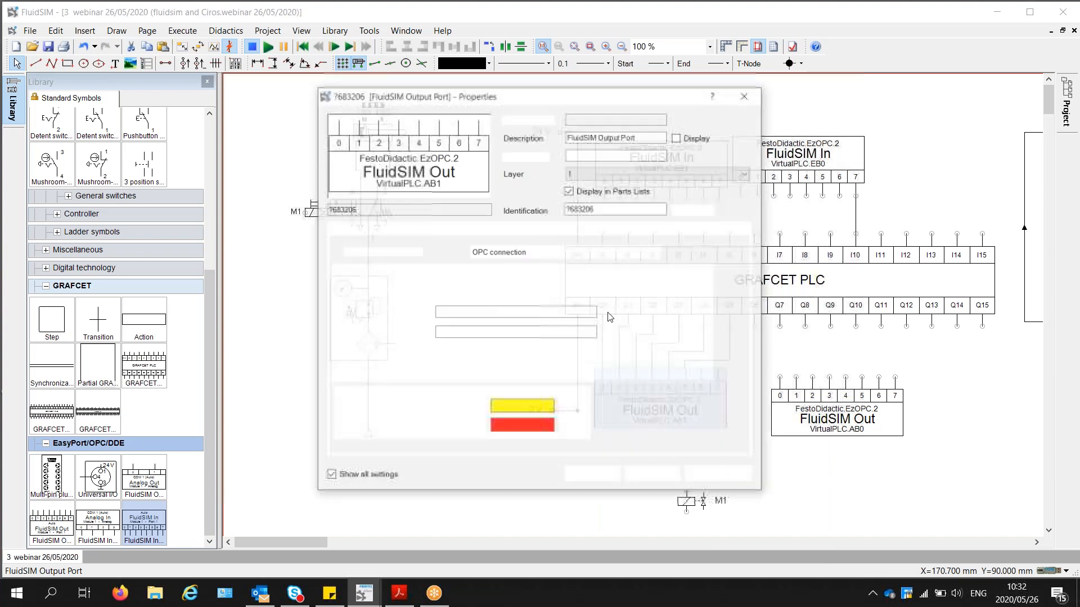
click(536, 227)
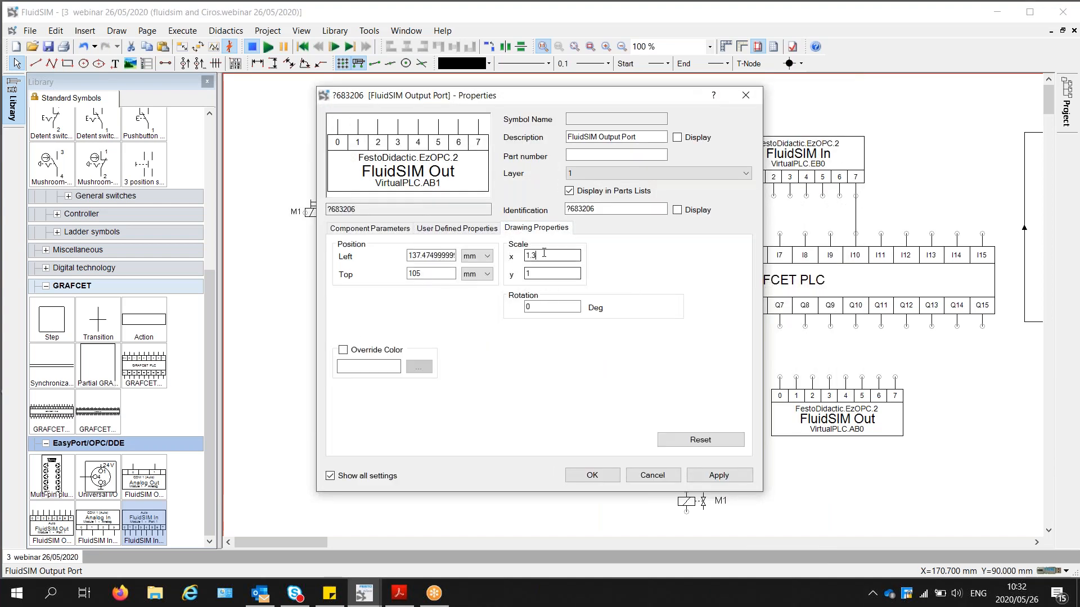
key(BackSpace)
text(5)
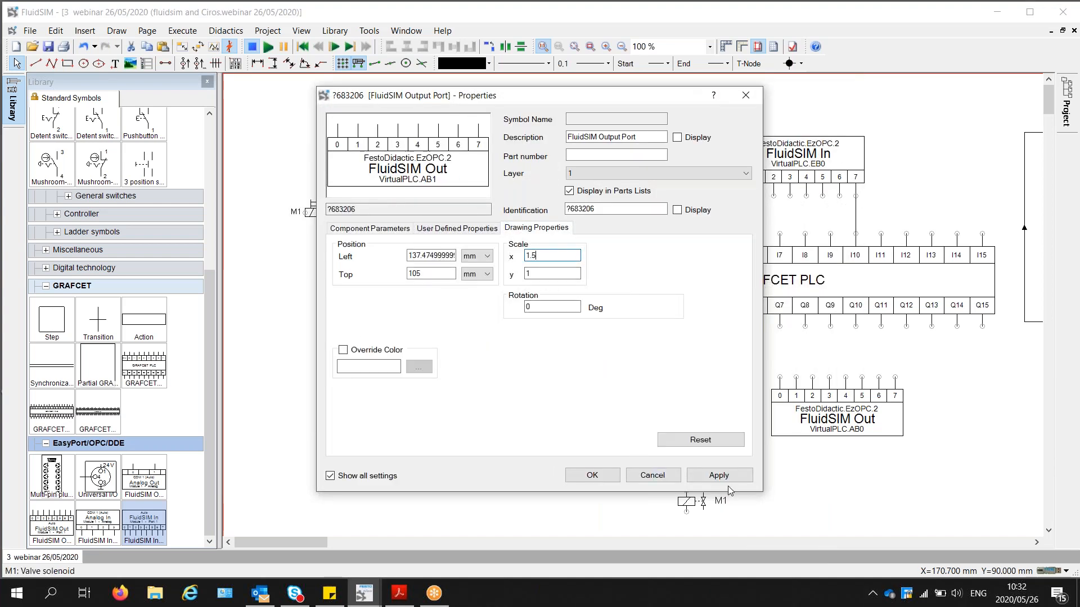
click(592, 475)
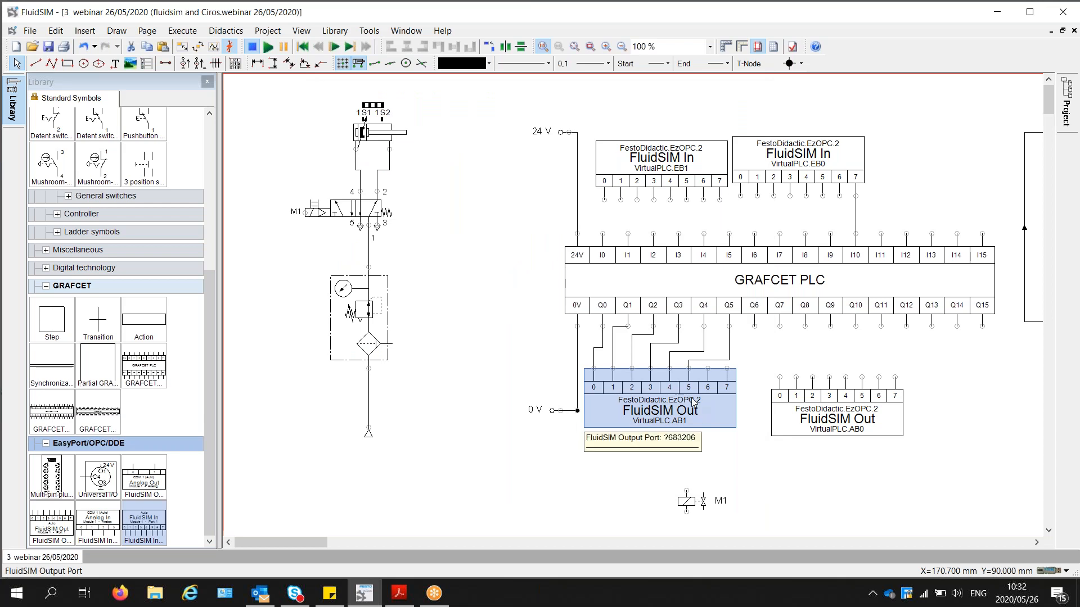
drag(707, 399, 702, 400)
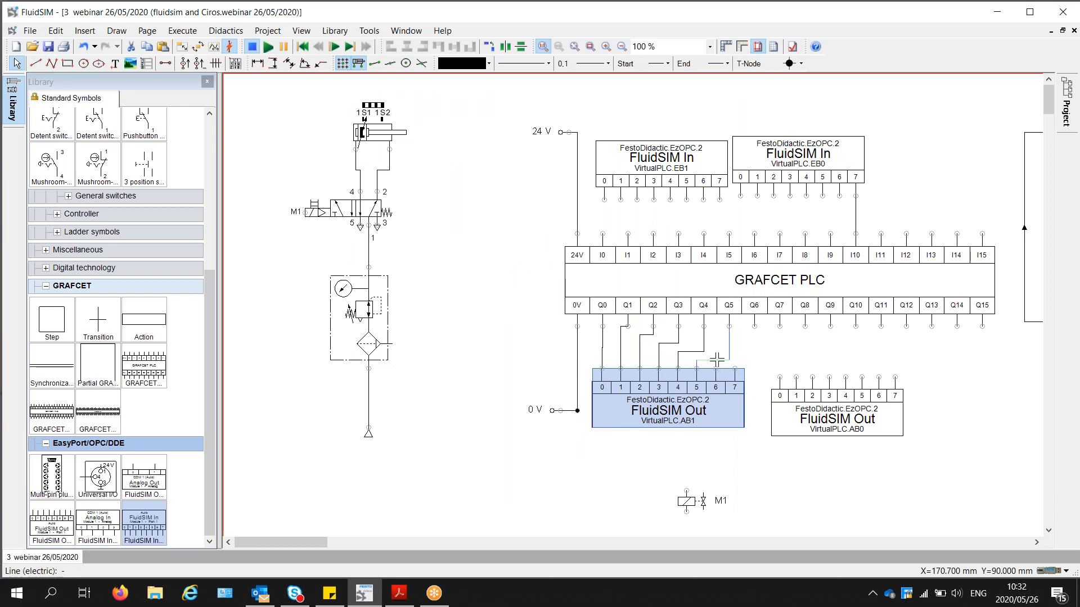
- Wire terminals 6 and 7 of the VirtualPLC.AB1 Out port to PLC outputs Q6 and Q7
click(669, 344)
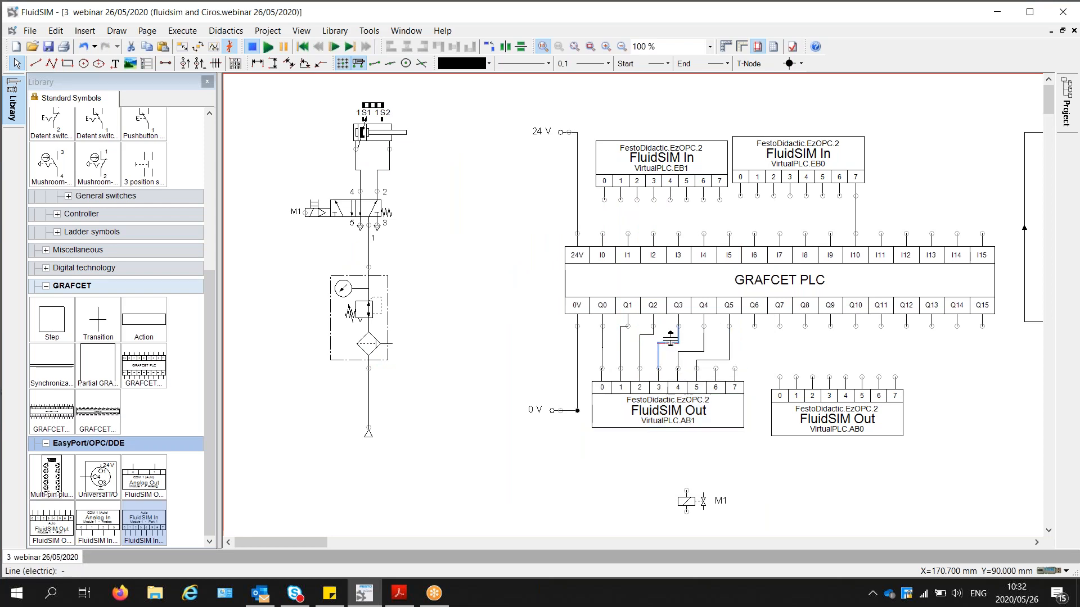
drag(665, 392, 756, 326)
drag(746, 369, 779, 325)
- Move the VirtualPLC.AB0 Out port below outputs Q8 to Q15 and set its horizontal scale to 2
drag(822, 409, 850, 400)
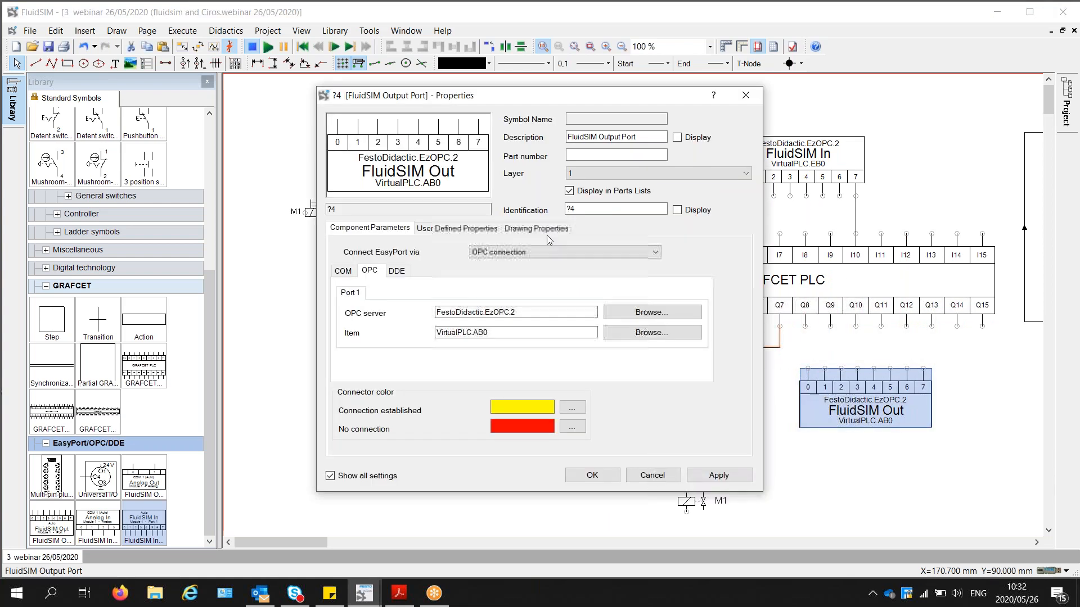
click(545, 230)
double_click(548, 256)
text(2)
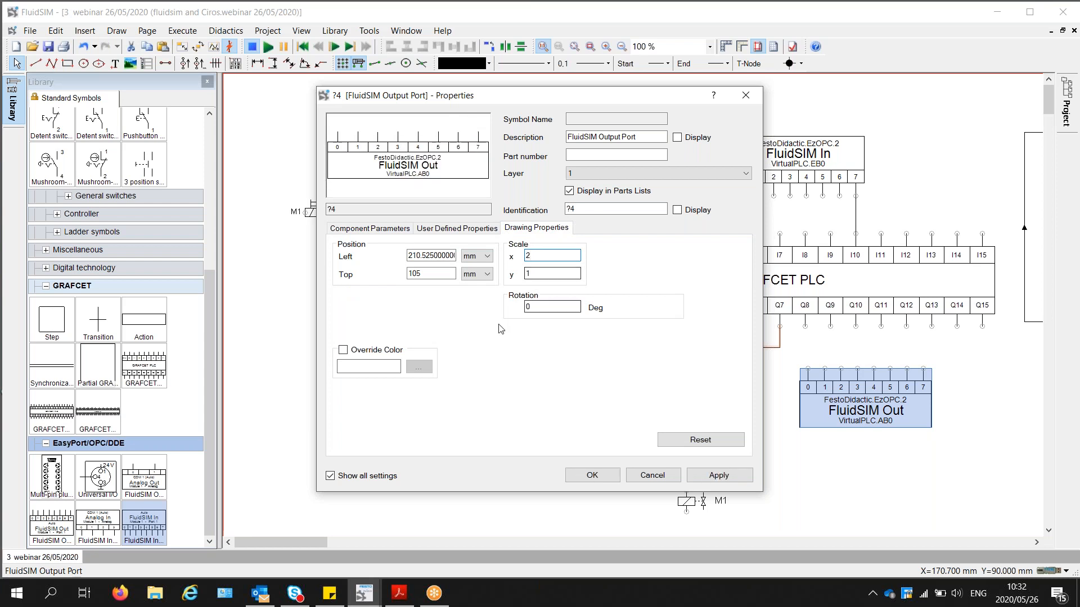
click(592, 476)
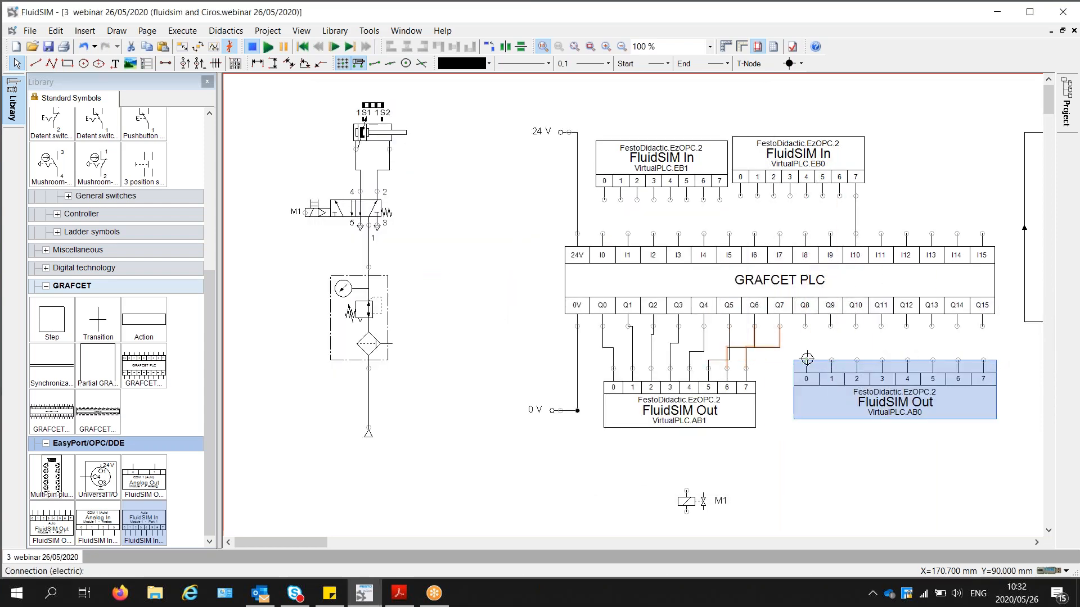
- Wire terminals 0 to 7 of the VirtualPLC.AB0 Out port to PLC outputs Q8 to Q15
drag(807, 359, 805, 326)
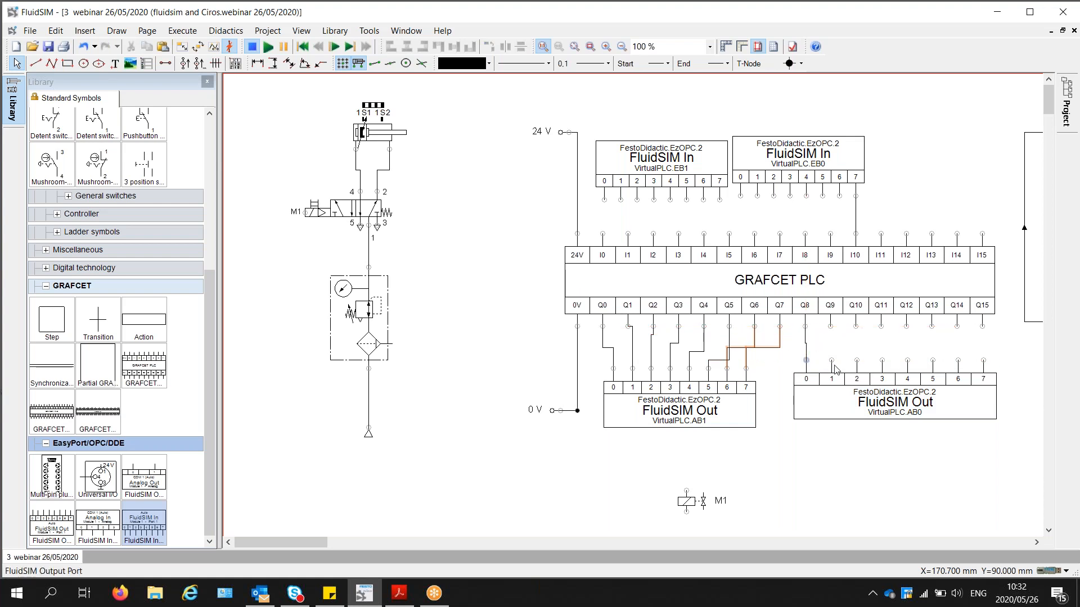
drag(831, 360, 830, 326)
drag(856, 360, 855, 326)
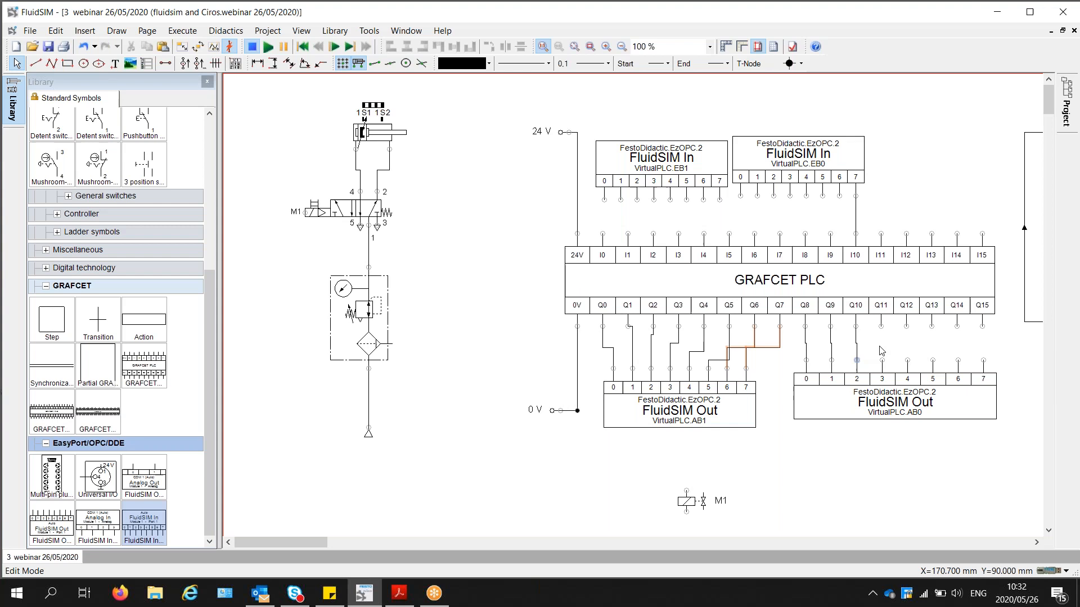
drag(881, 360, 881, 326)
drag(907, 360, 931, 326)
drag(957, 360, 956, 326)
drag(983, 360, 982, 326)
- Set the VirtualPLC.AB1 Out port's horizontal scale to 2 and align both Out ports in one row beneath Q0 to Q15
double_click(742, 413)
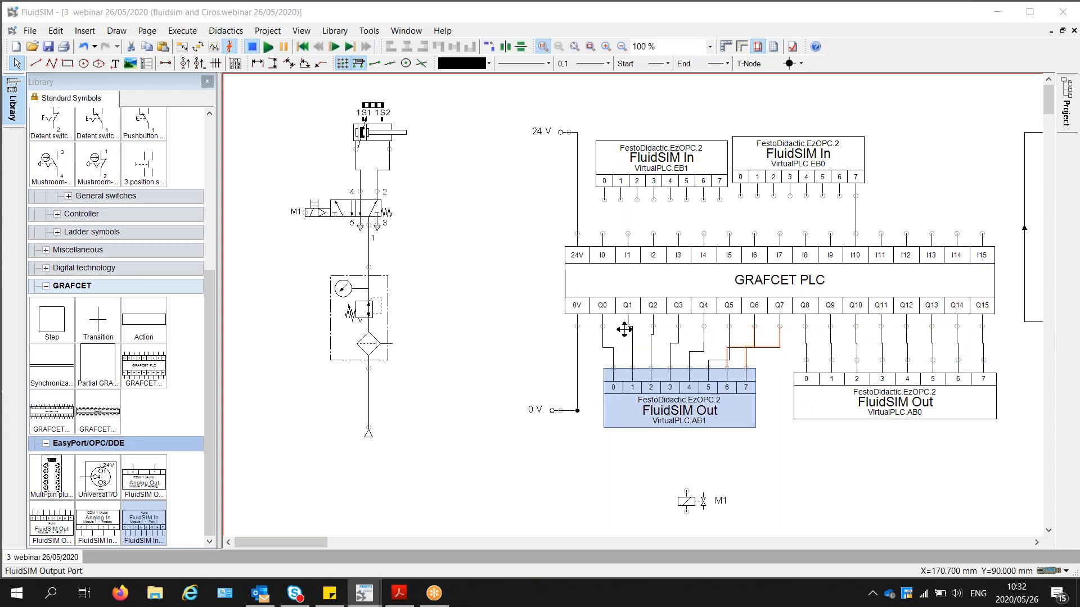
click(541, 231)
drag(544, 257, 493, 257)
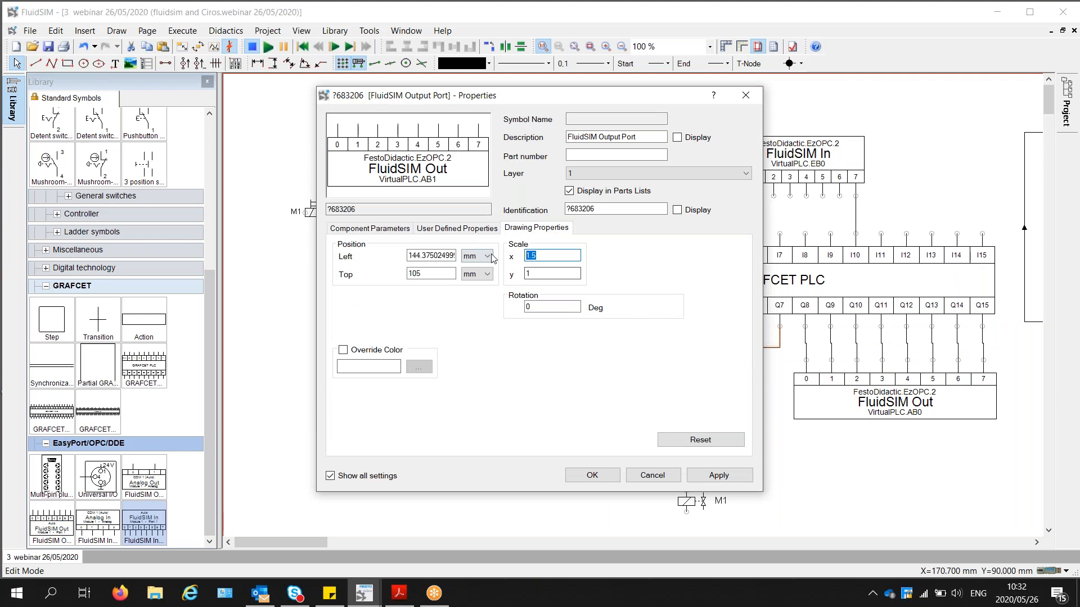
text(2)
click(600, 479)
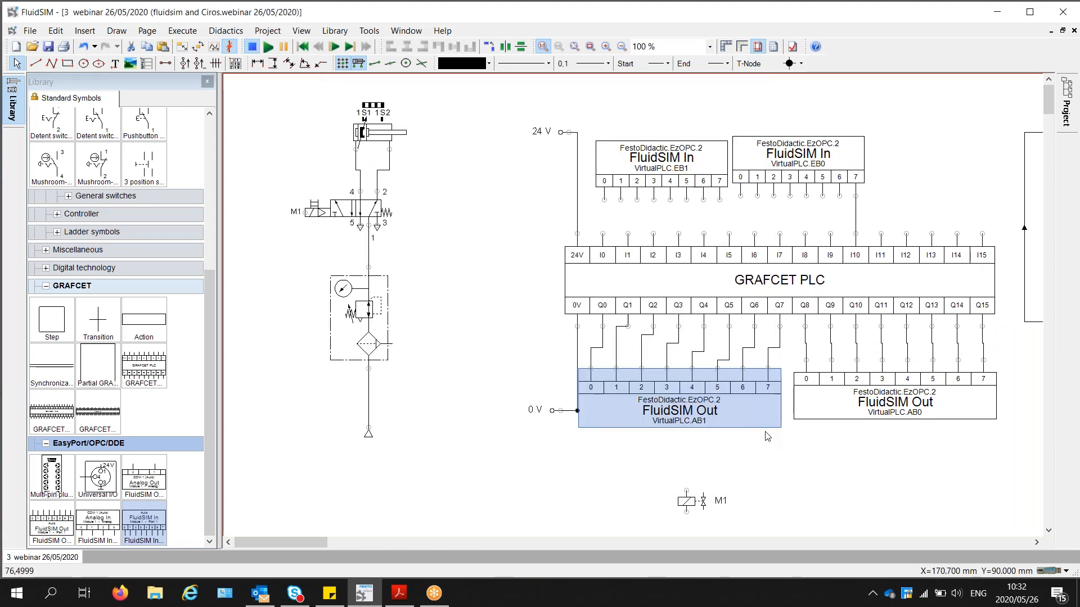
drag(683, 407, 682, 406)
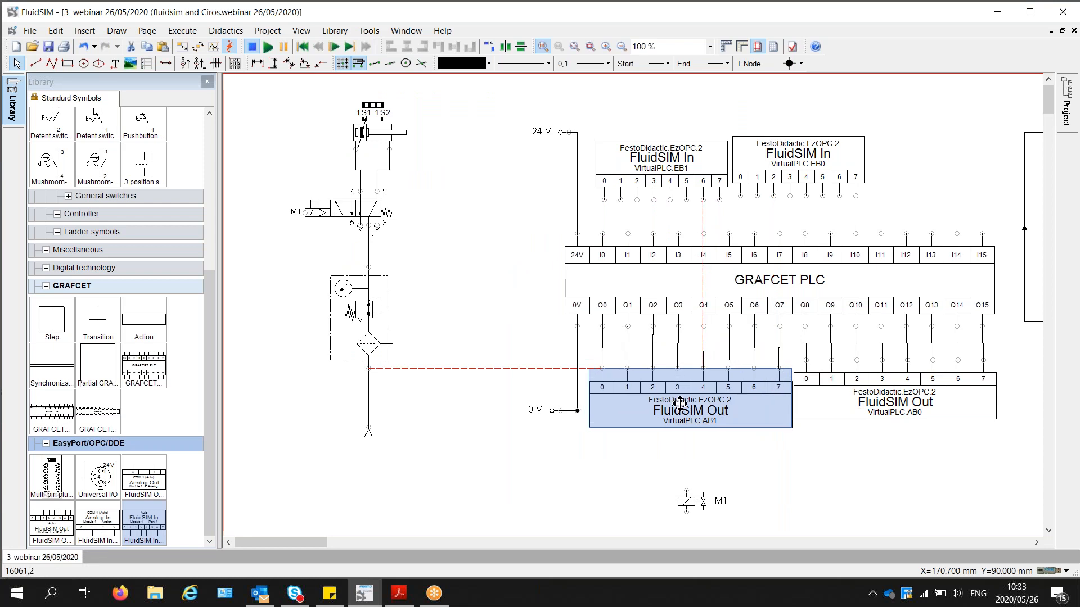
drag(820, 405, 821, 432)
click(829, 452)
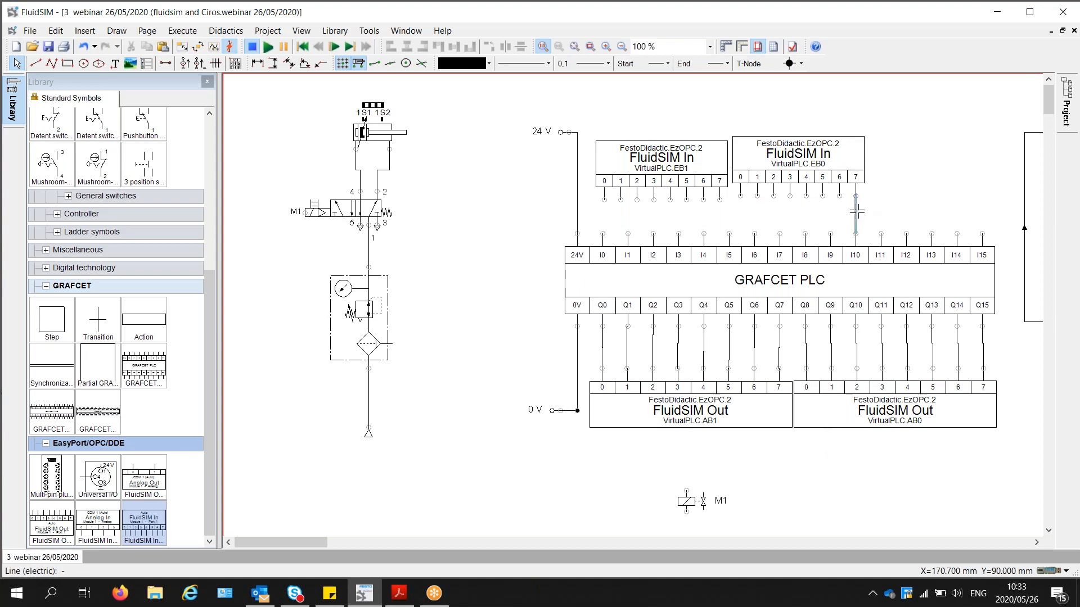
- Move the VirtualPLC.EB0 In port aside above I12 to I15 and set the VirtualPLC.EB1 In port's horizontal scale to 2
drag(827, 158, 944, 153)
double_click(681, 151)
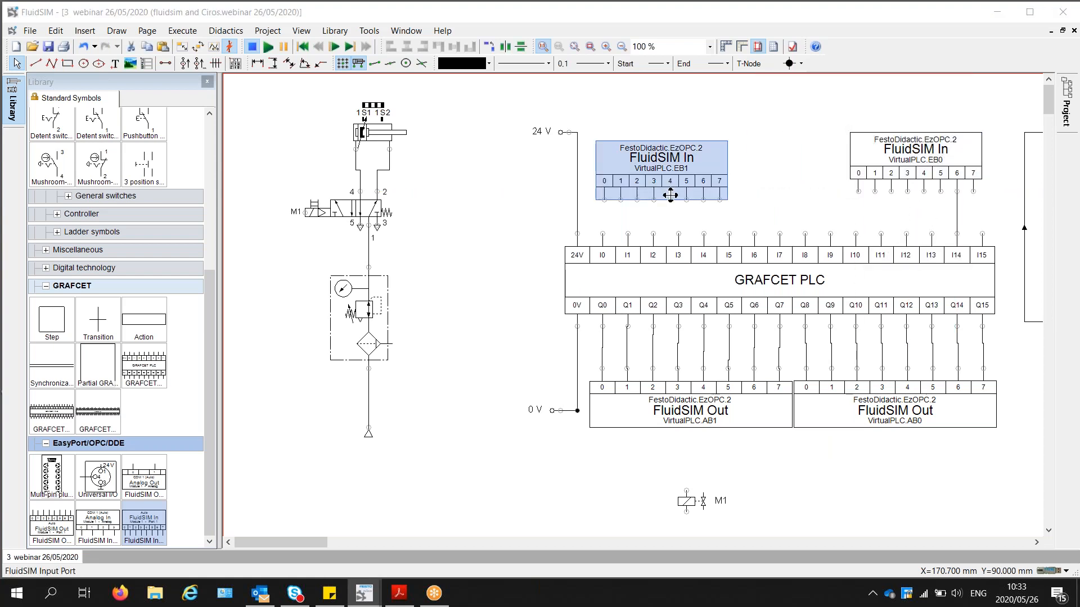
click(554, 226)
double_click(545, 254)
text(2)
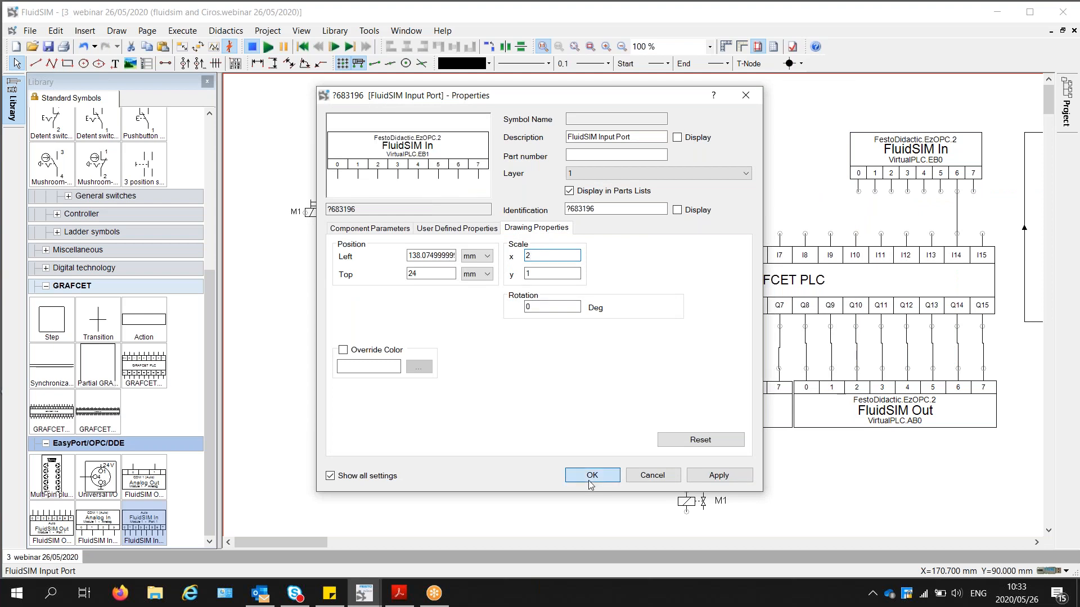
click(589, 480)
- Set the VirtualPLC.EB0 In port's horizontal scale to 2
click(899, 147)
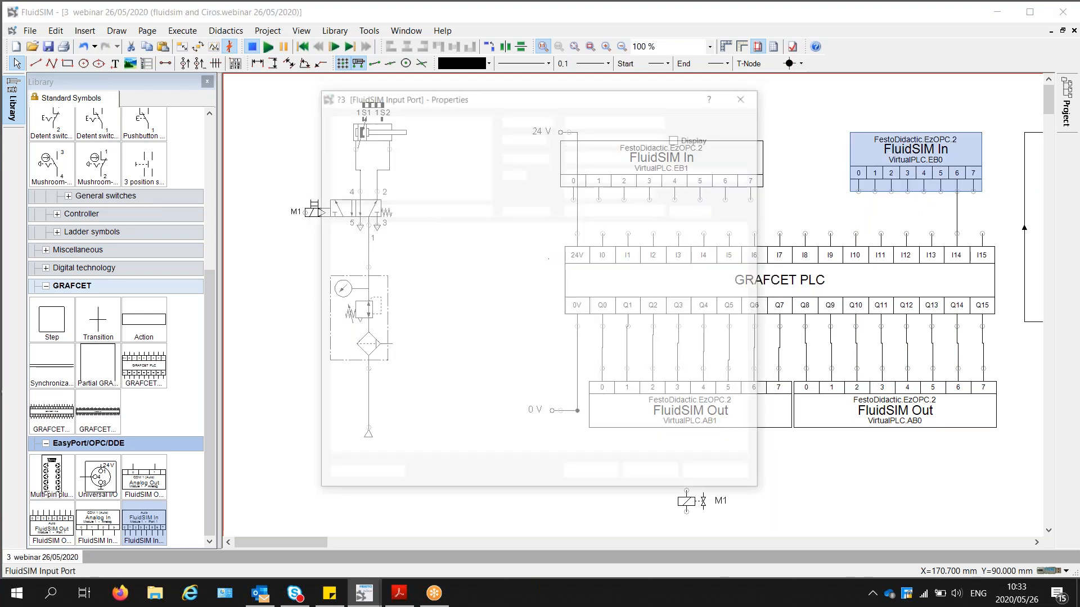
click(525, 231)
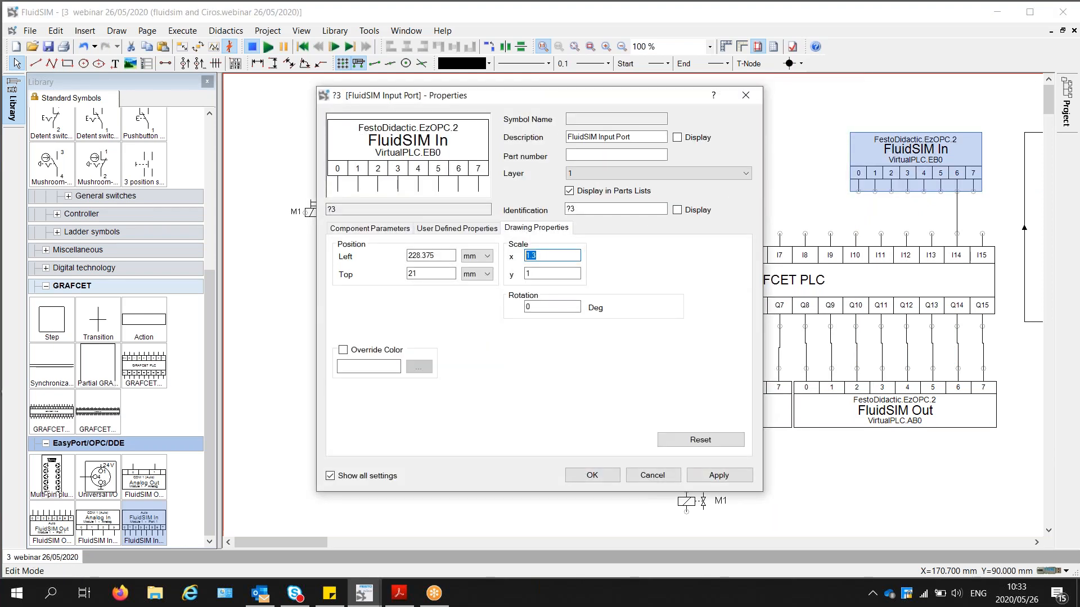
double_click(535, 255)
text(2)
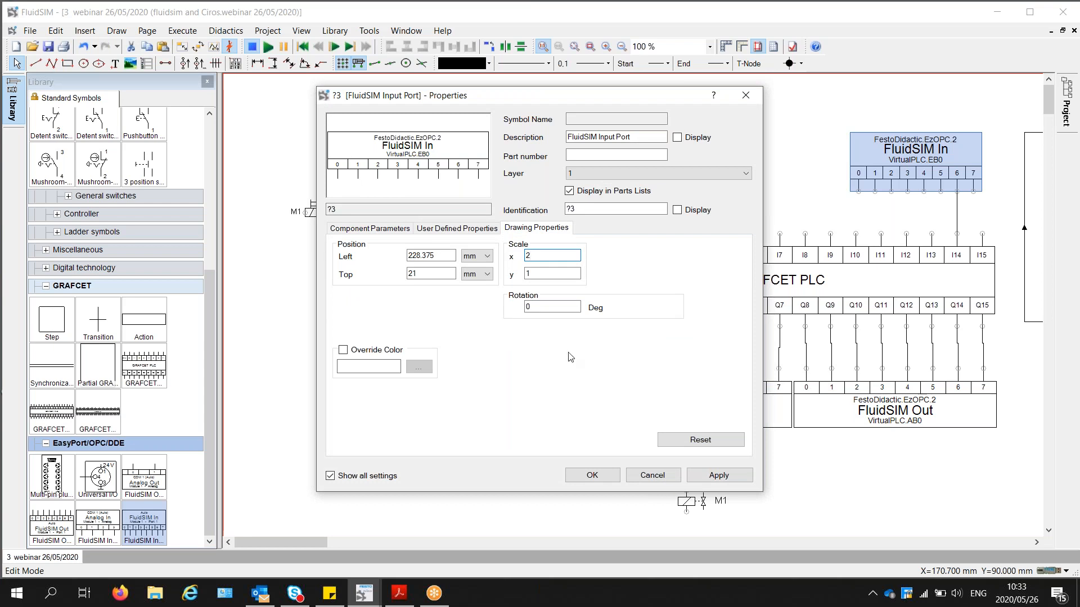
click(592, 474)
- Align the VirtualPLC.EB1 In port above the PLC inputs and wire its terminals 0 to 7 to I0 to I7
drag(642, 176, 671, 177)
mouse_move(602, 234)
mouse_down()
mouse_move(604, 208)
mouse_move(652, 209)
mouse_move(680, 227)
mouse_move(677, 208)
mouse_move(728, 222)
mouse_move(728, 208)
mouse_move(754, 230)
mouse_move(755, 209)
mouse_move(780, 225)
mouse_move(778, 209)
mouse_up()
click(754, 236)
click(769, 220)
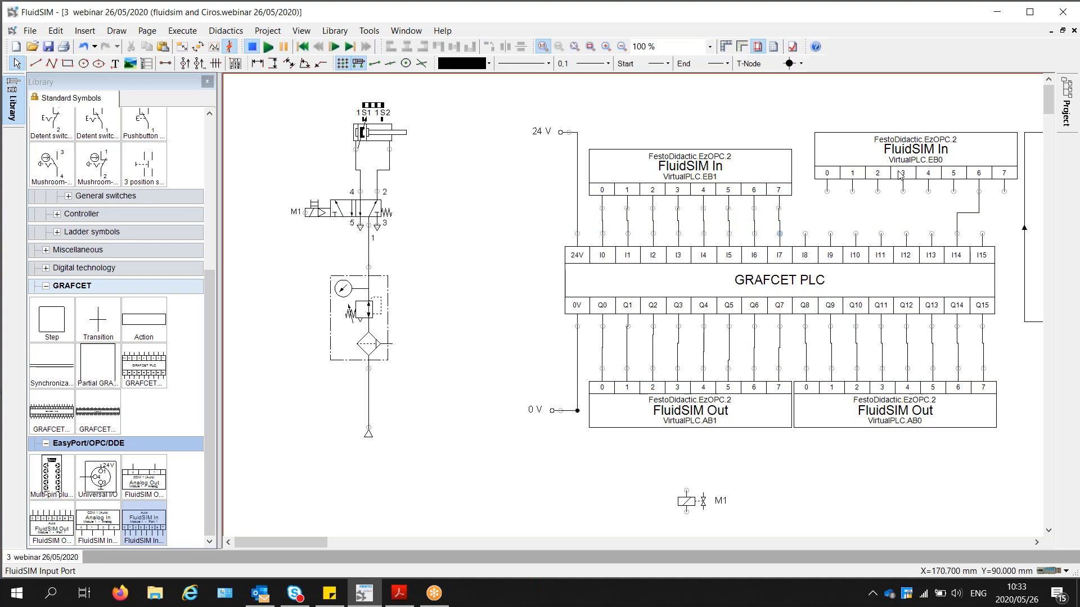
- Align the VirtualPLC.EB0 In port above I8 to I15 and wire its terminals 0 to 5 and 7 to I8 to I13 and I15
drag(871, 152, 851, 168)
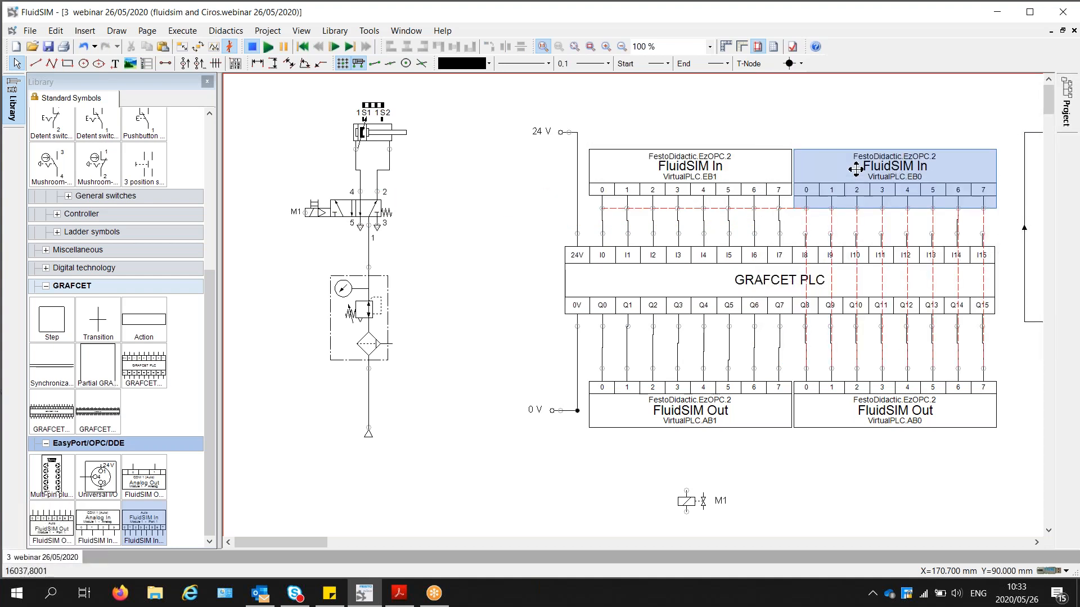
click(818, 240)
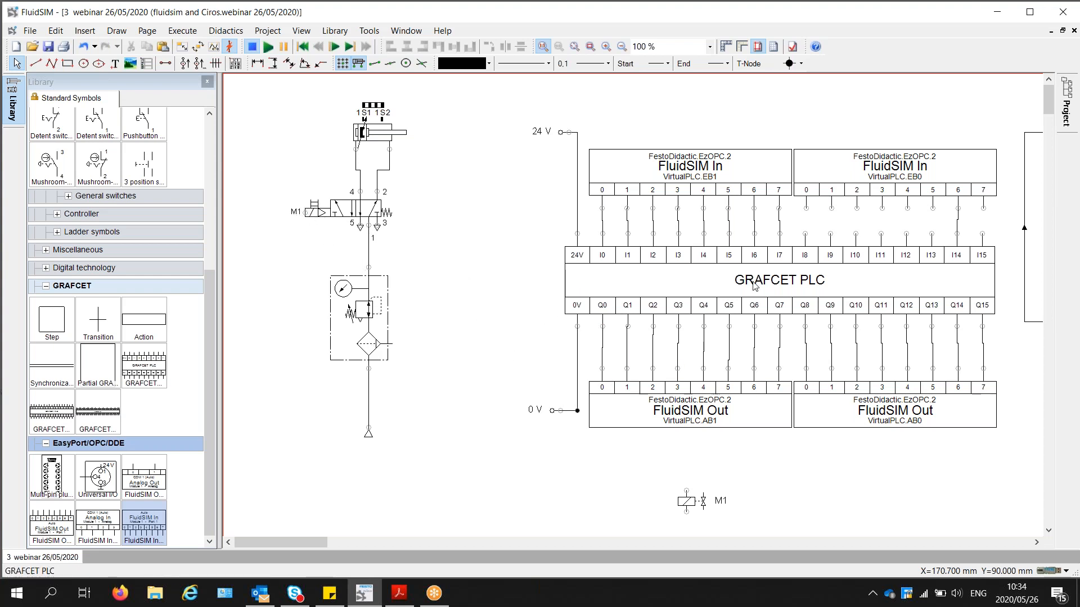
click(810, 231)
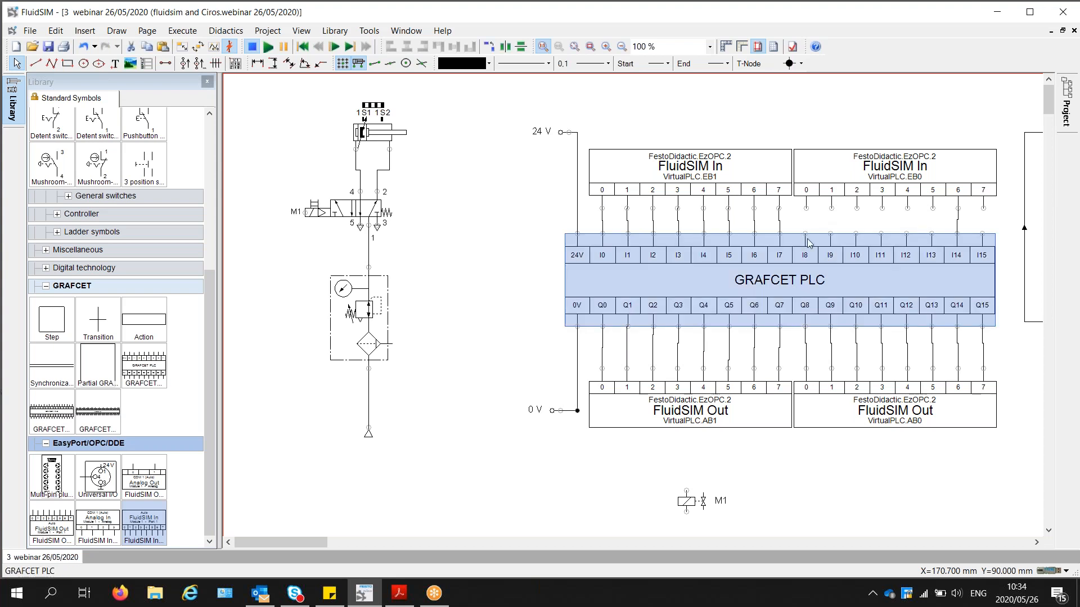
drag(805, 233, 907, 208)
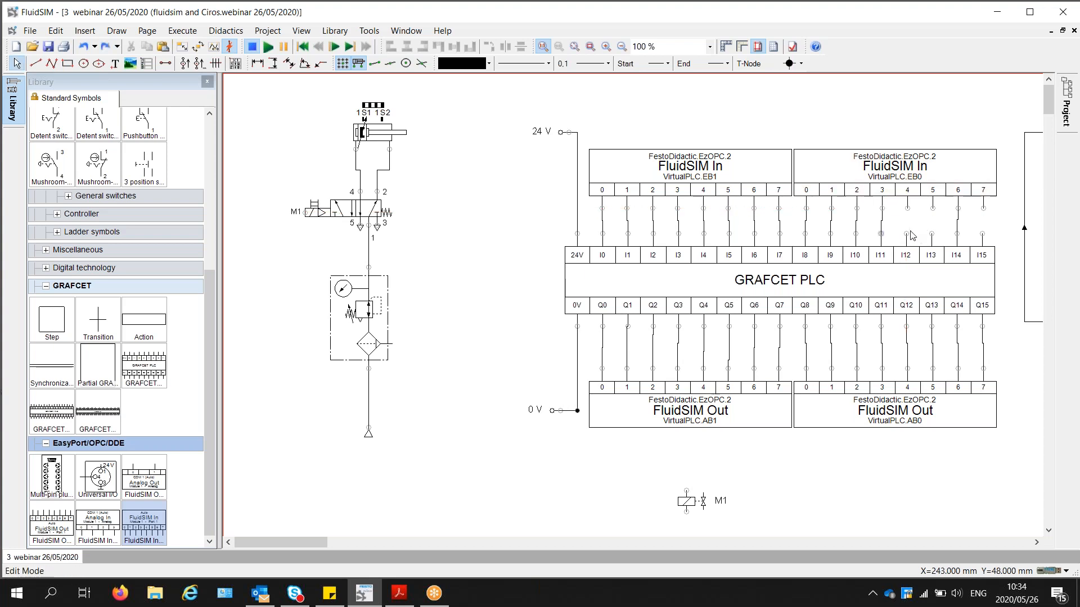
drag(934, 233, 937, 208)
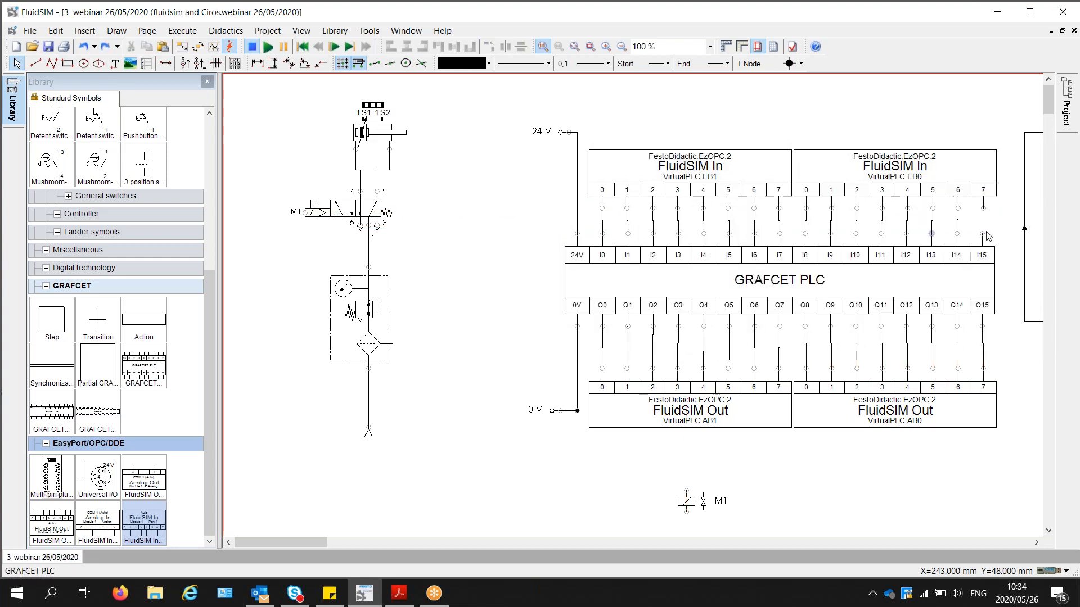
drag(982, 232, 982, 212)
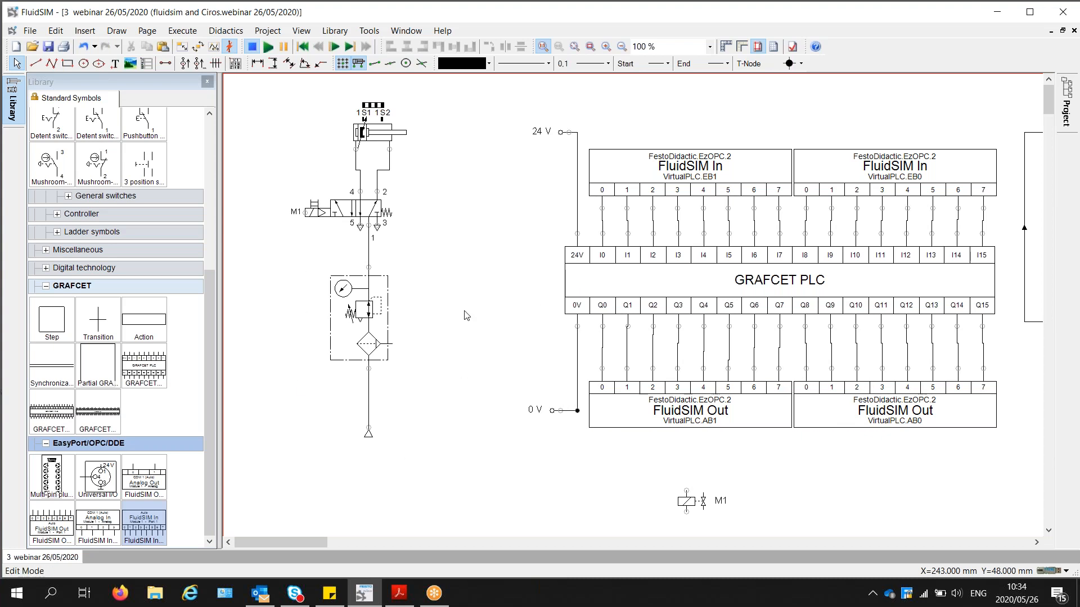
mouse_move(377, 146)
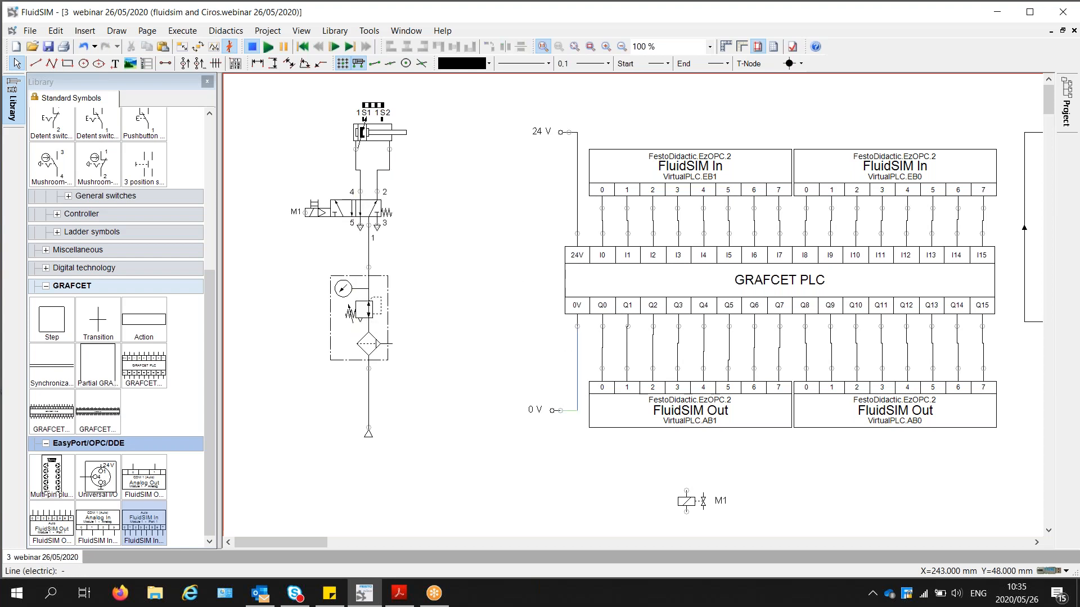
- Move the 0 V supply down and wire solenoid M1 between the Q4 output line and the 0 V line
drag(575, 412, 495, 428)
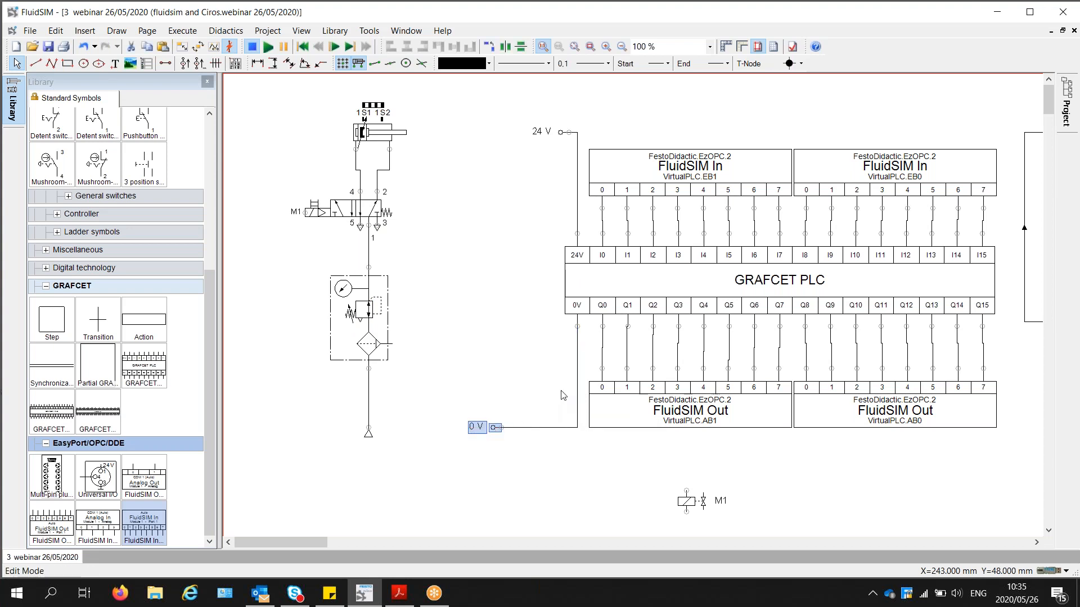
mouse_move(686, 501)
mouse_down()
mouse_move(566, 464)
mouse_move(538, 426)
mouse_move(663, 345)
mouse_move(703, 343)
mouse_up()
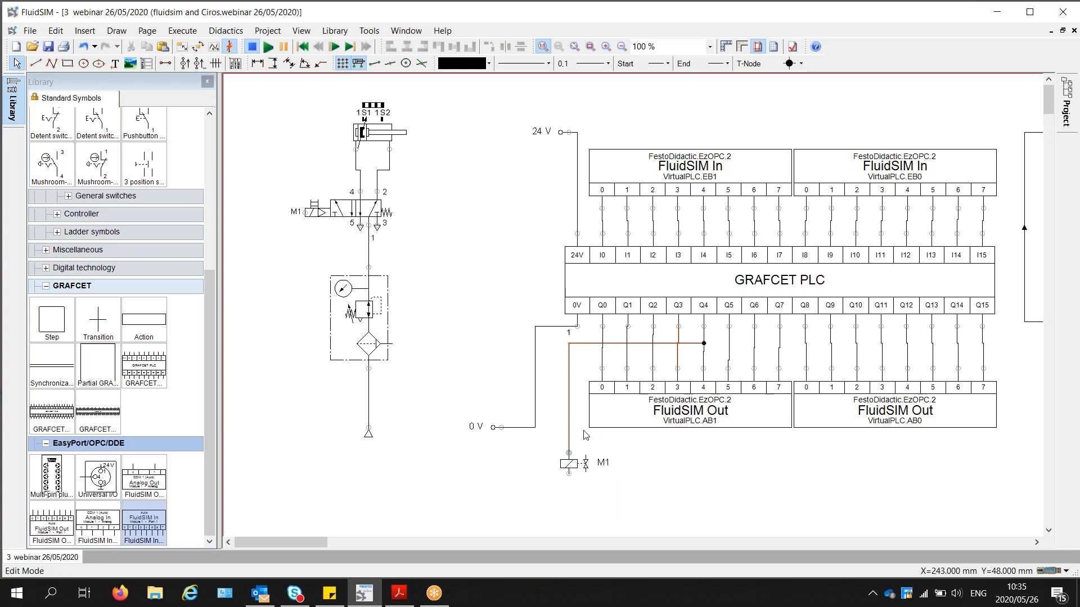
mouse_move(568, 473)
mouse_down()
mouse_move(542, 487)
mouse_move(521, 430)
mouse_move(494, 438)
mouse_move(503, 506)
mouse_up()
drag(535, 431, 535, 493)
click(577, 499)
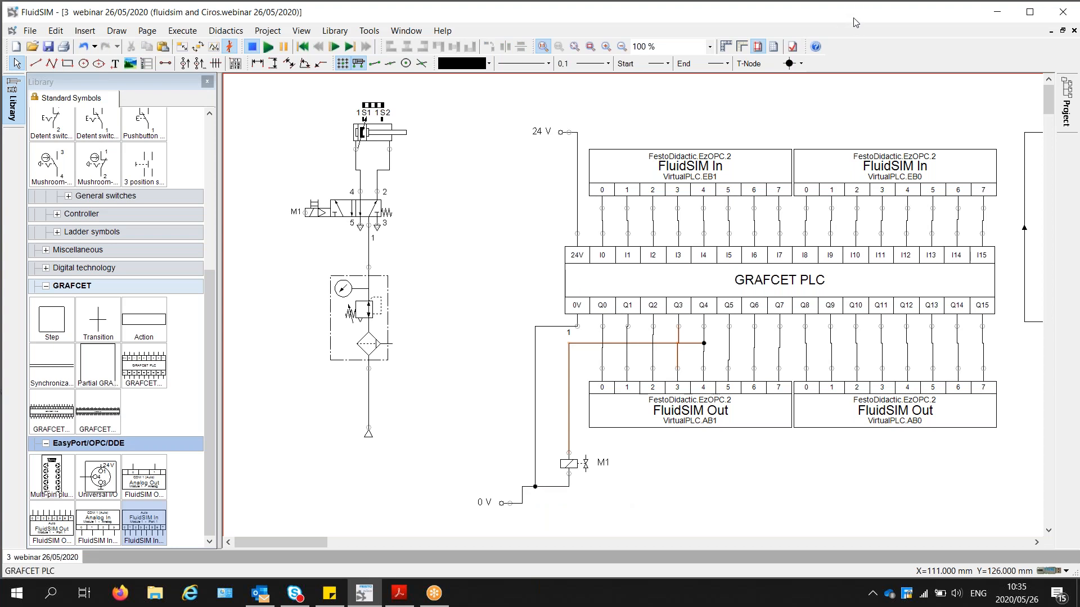
- Launch CIROS Studio 6.4 and maximize its window
click(3, 601)
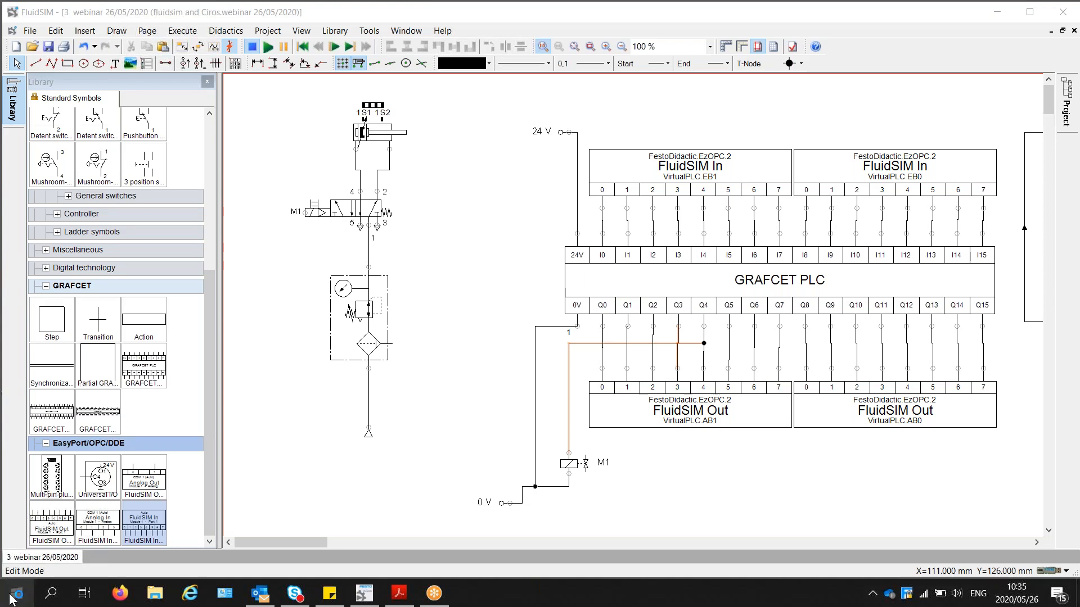
text(ciros)
key(Down)
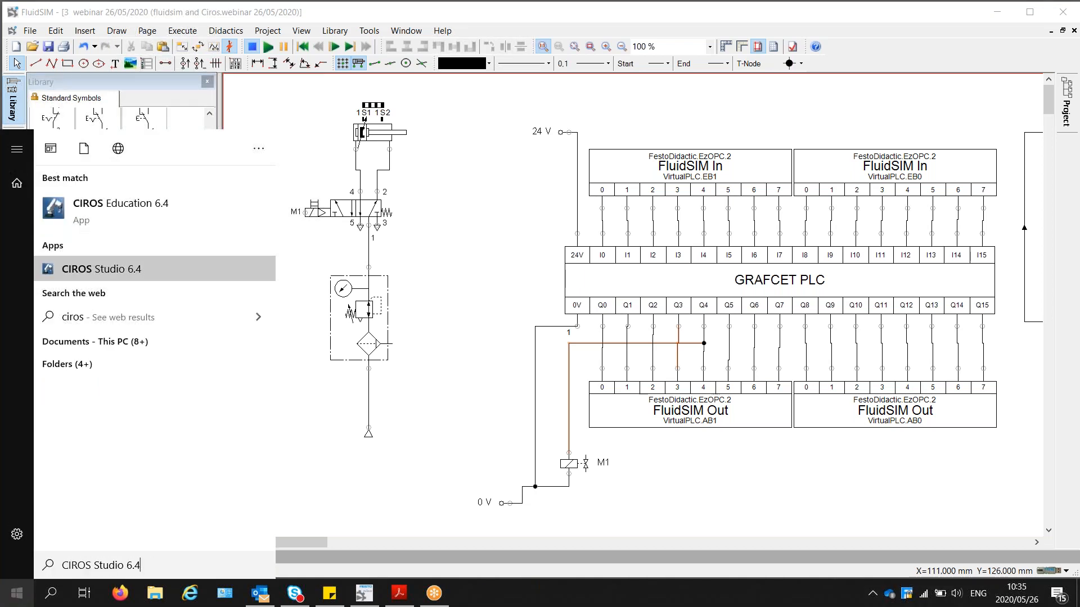
key(Return)
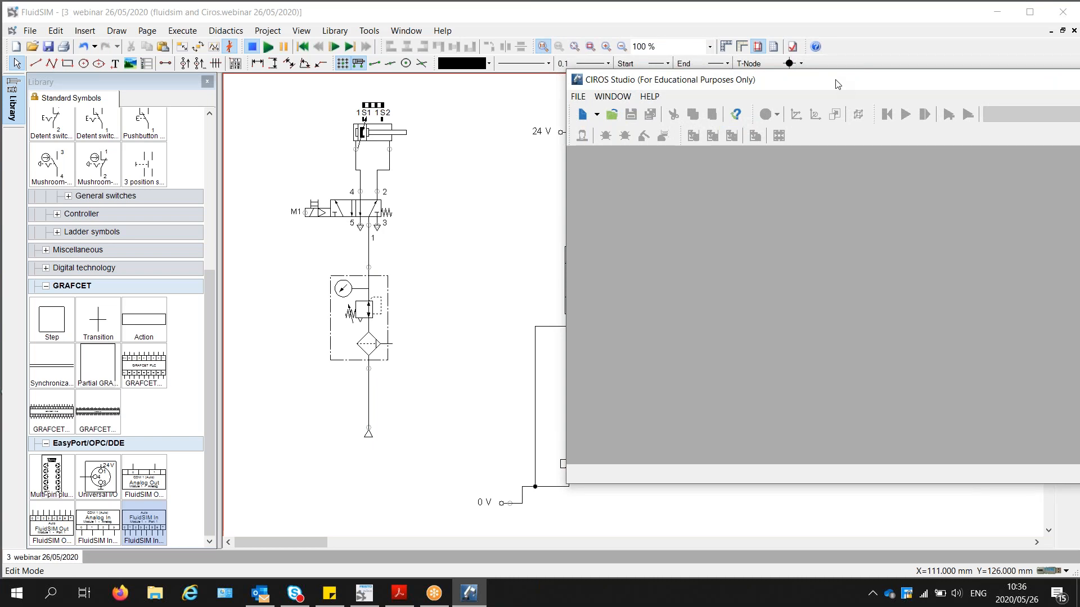
drag(813, 33, 772, 1)
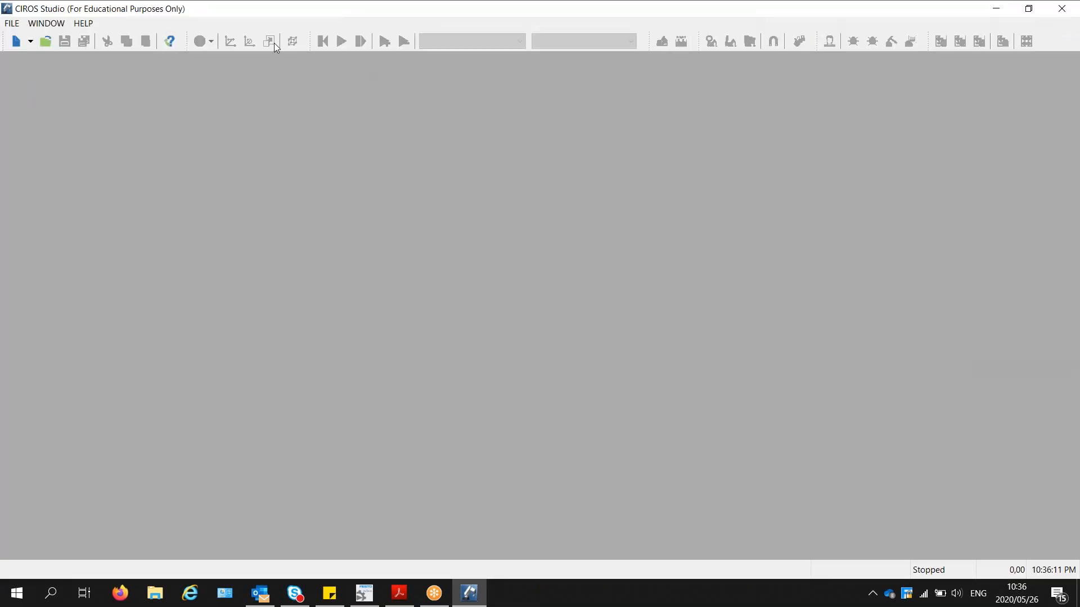
- Open the recent model MPS D - Distributing.modx from the 25 - 05 - 2020 webinar folder
click(11, 24)
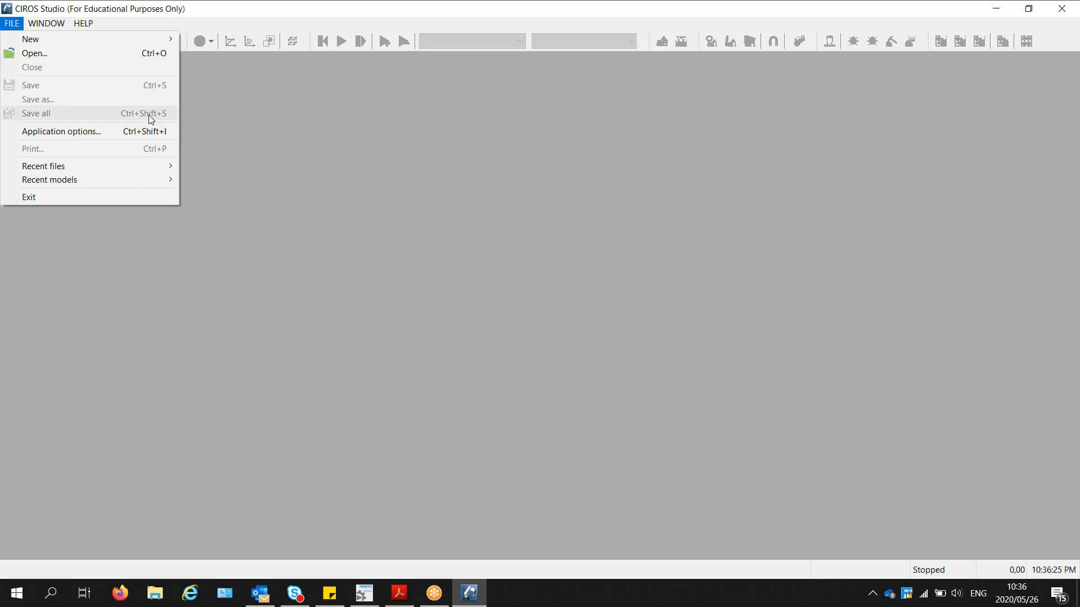
mouse_move(106, 161)
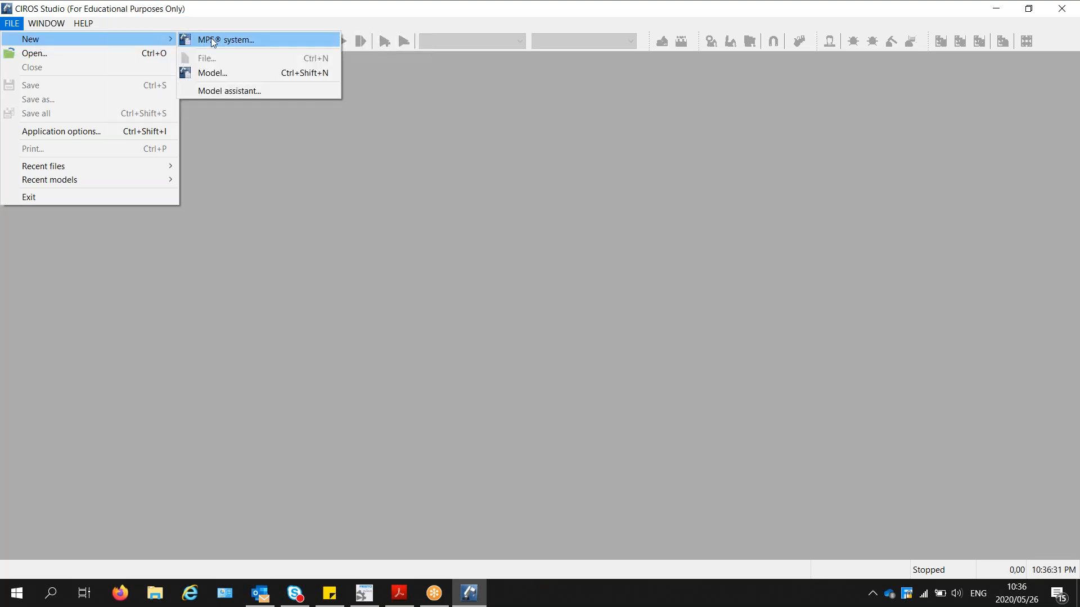
mouse_move(135, 179)
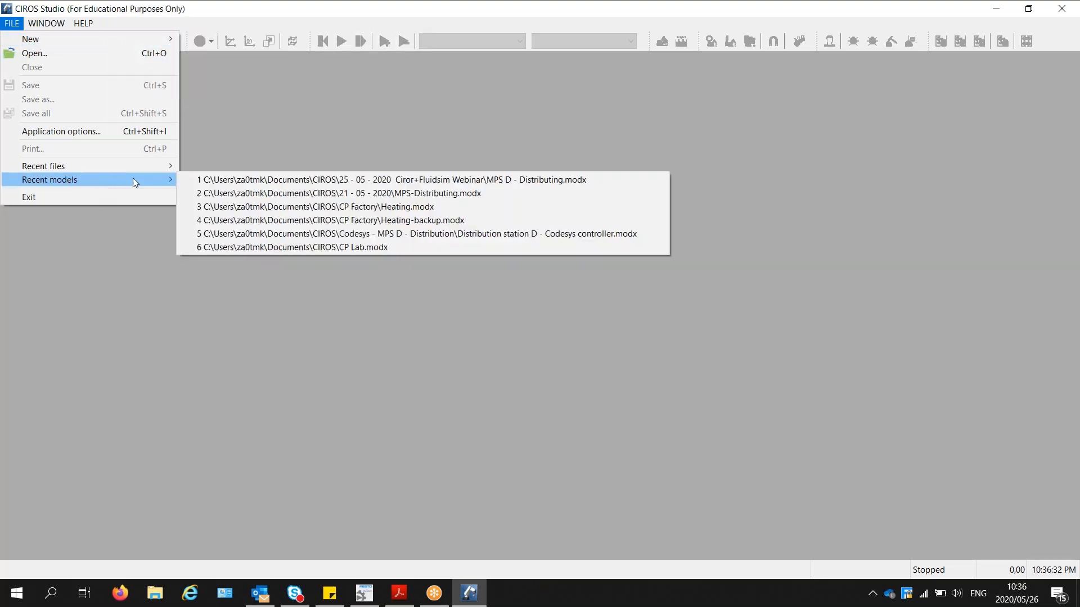
click(262, 179)
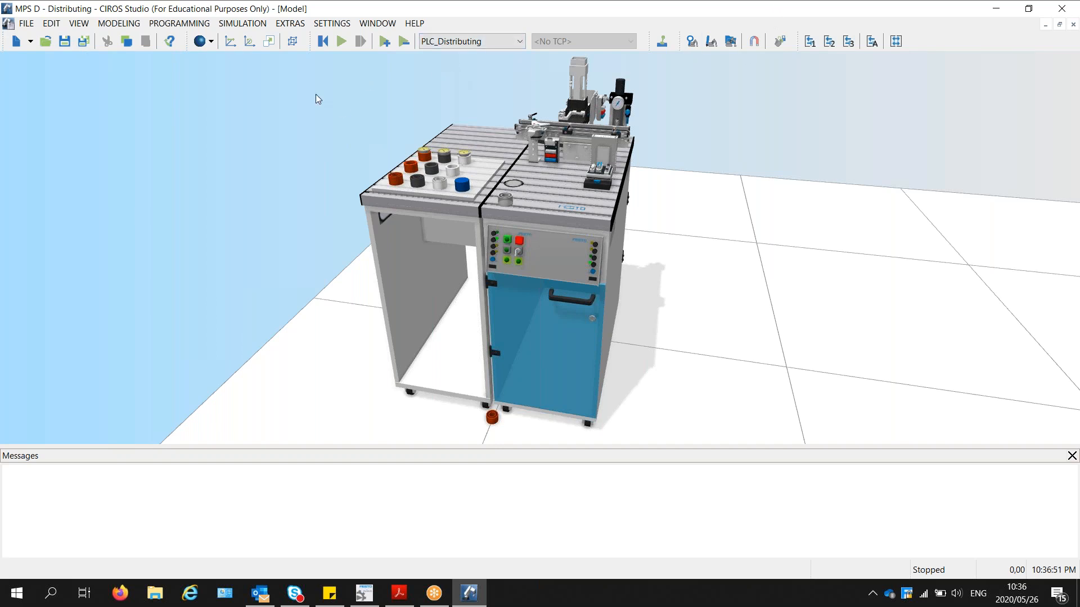
- Show the Model Explorer and open the properties of PLC_Distributing under the distributing conveyor object
click(184, 25)
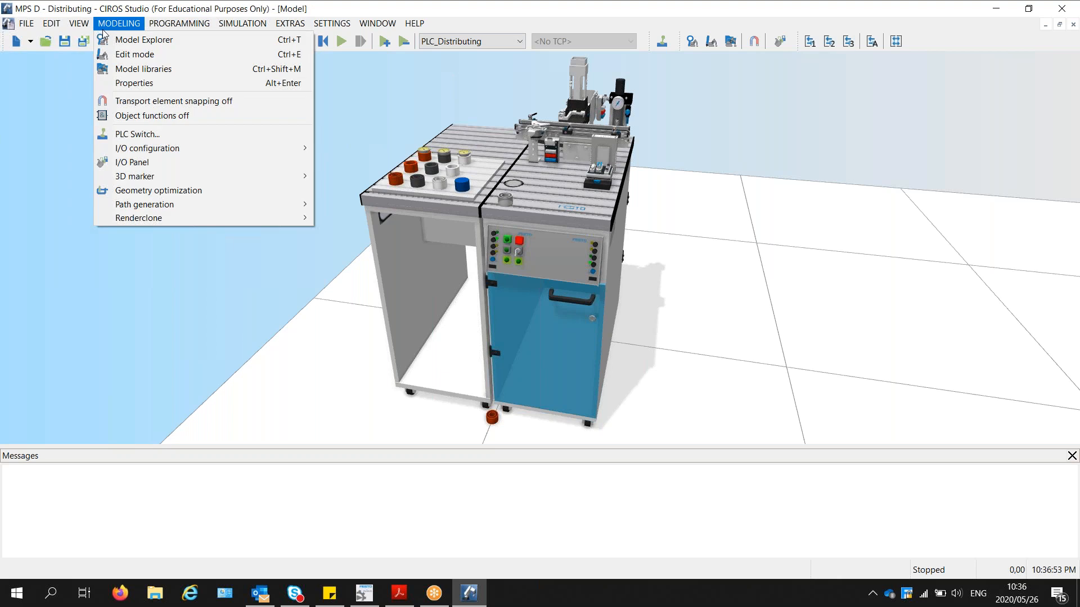
click(150, 40)
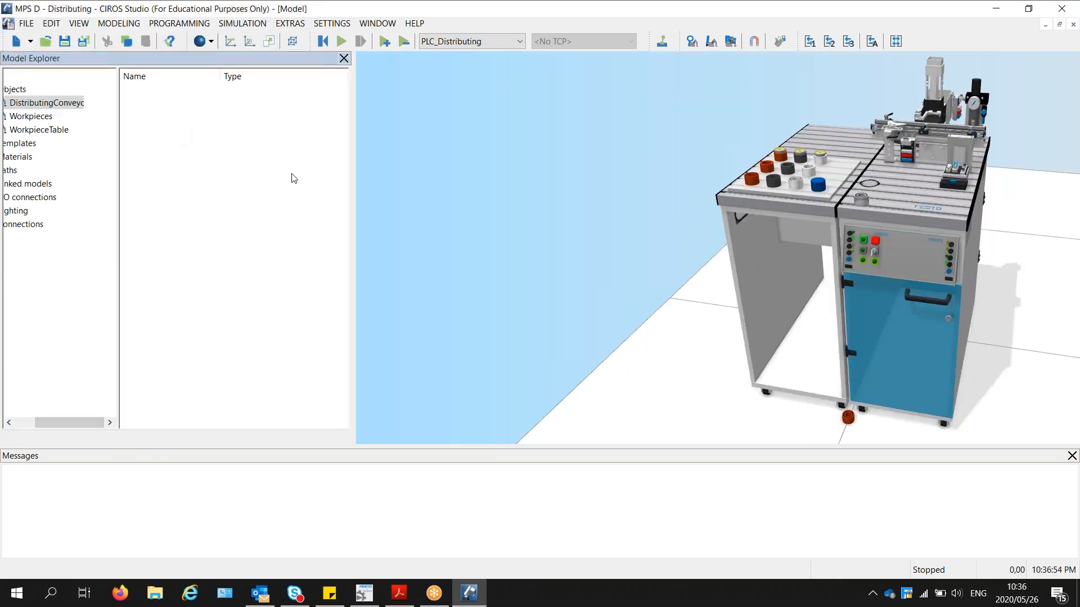
drag(66, 424, 45, 424)
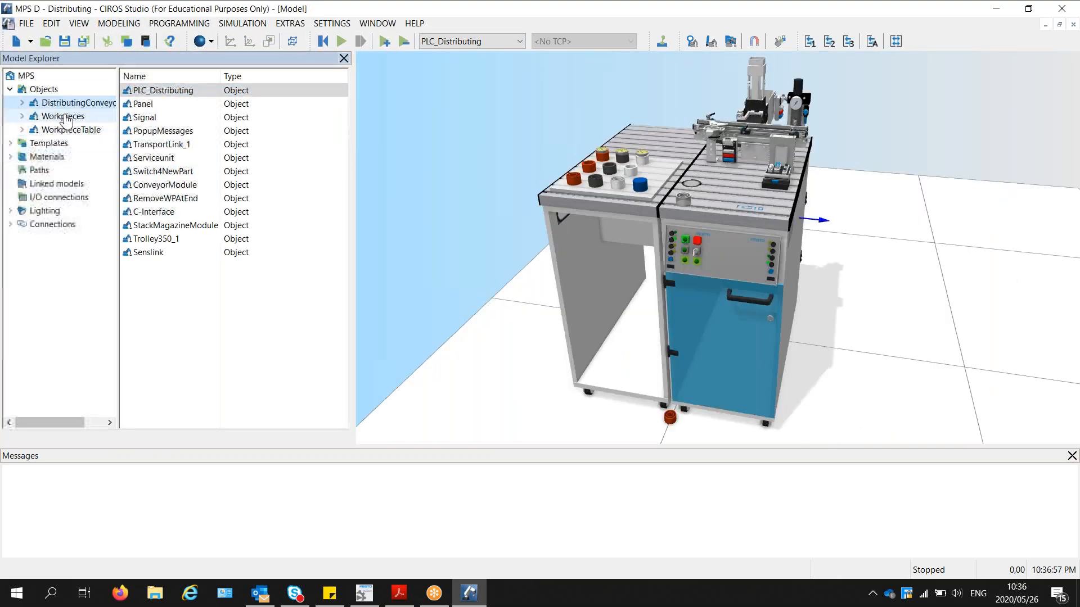
click(22, 103)
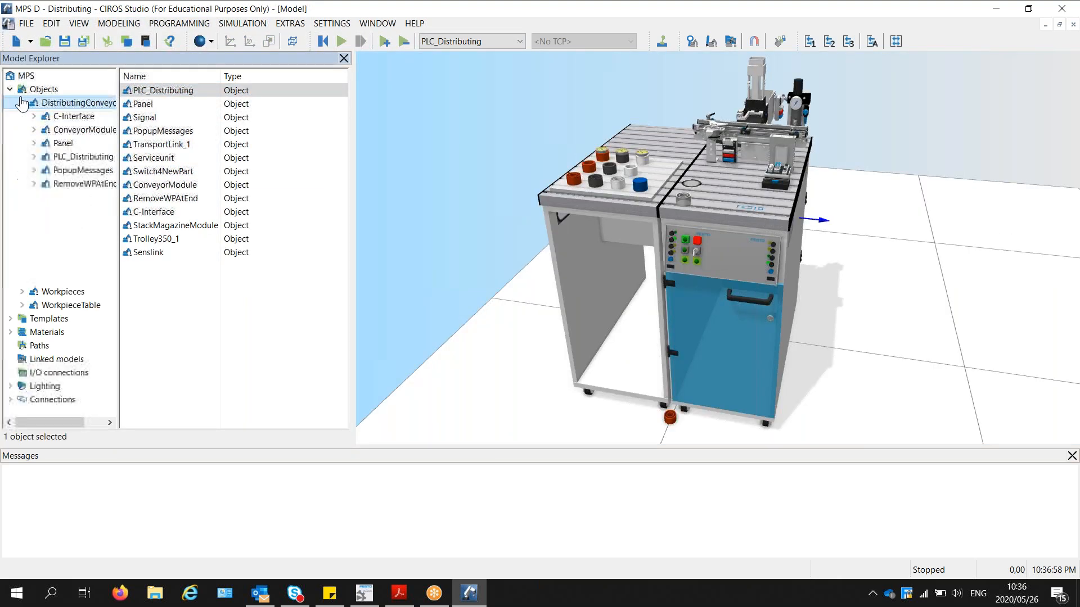
click(80, 158)
right_click(80, 160)
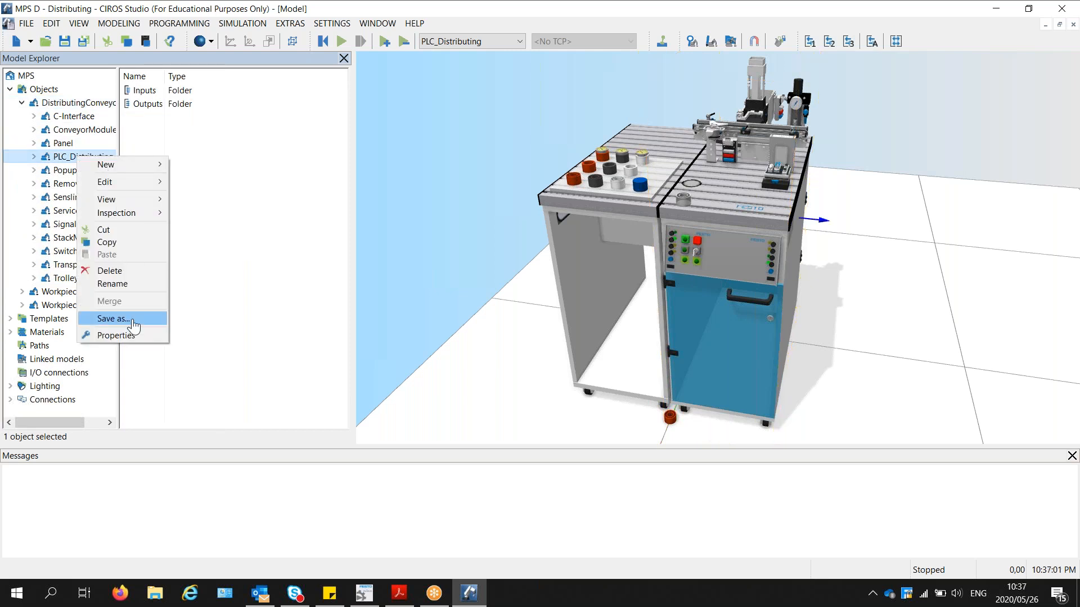
click(138, 333)
- Review the available control types for PLC_Distributing, leaving OPC client selected
click(178, 252)
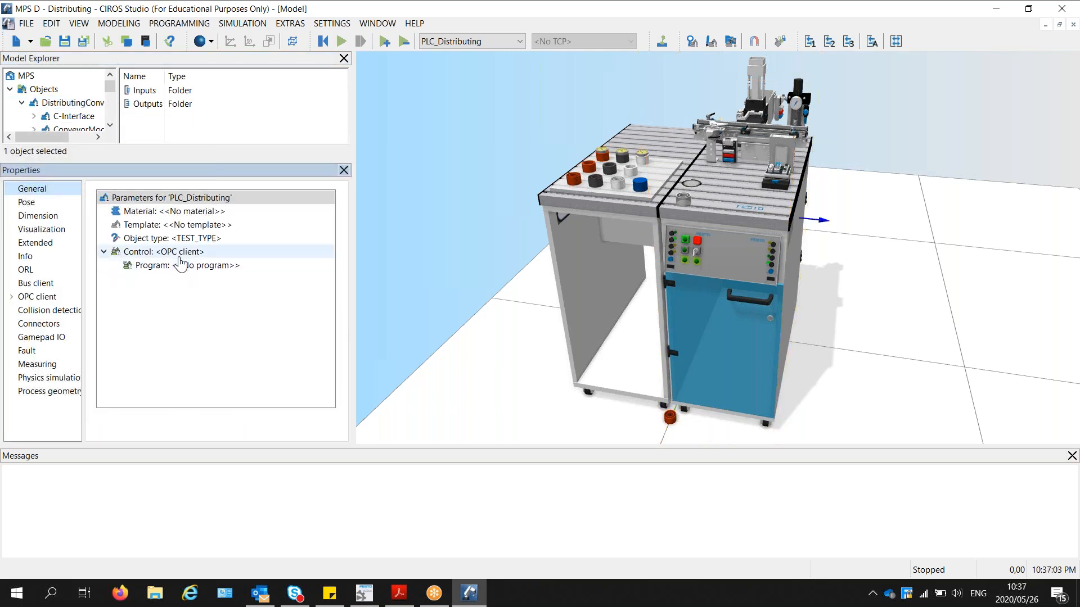
click(331, 423)
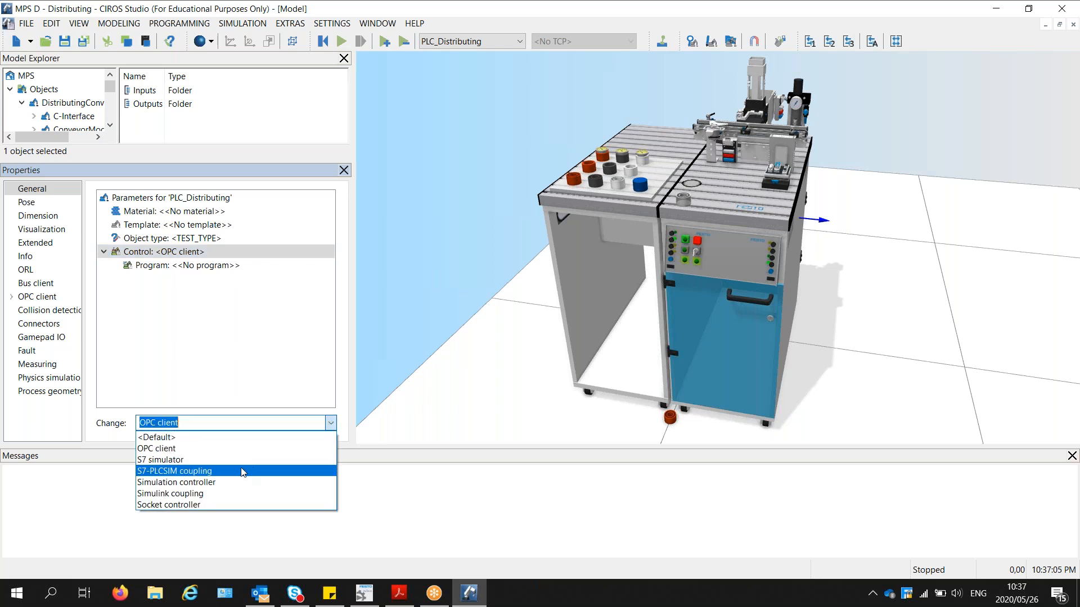
click(180, 335)
- Examine the OPC client's server settings for PLC_Distributing, widening the properties area to show them fully
click(12, 297)
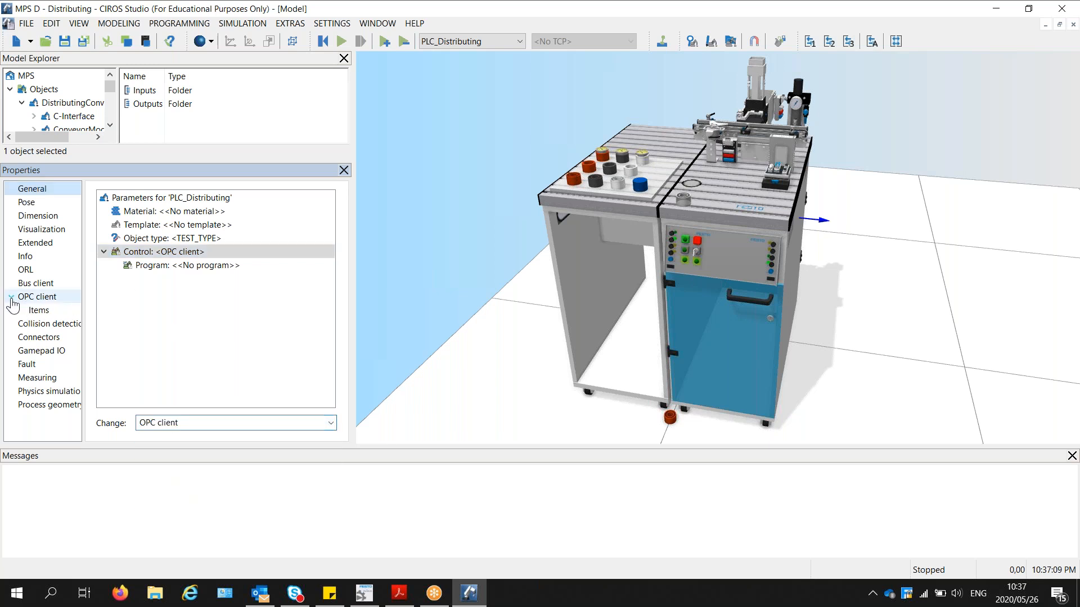
click(37, 297)
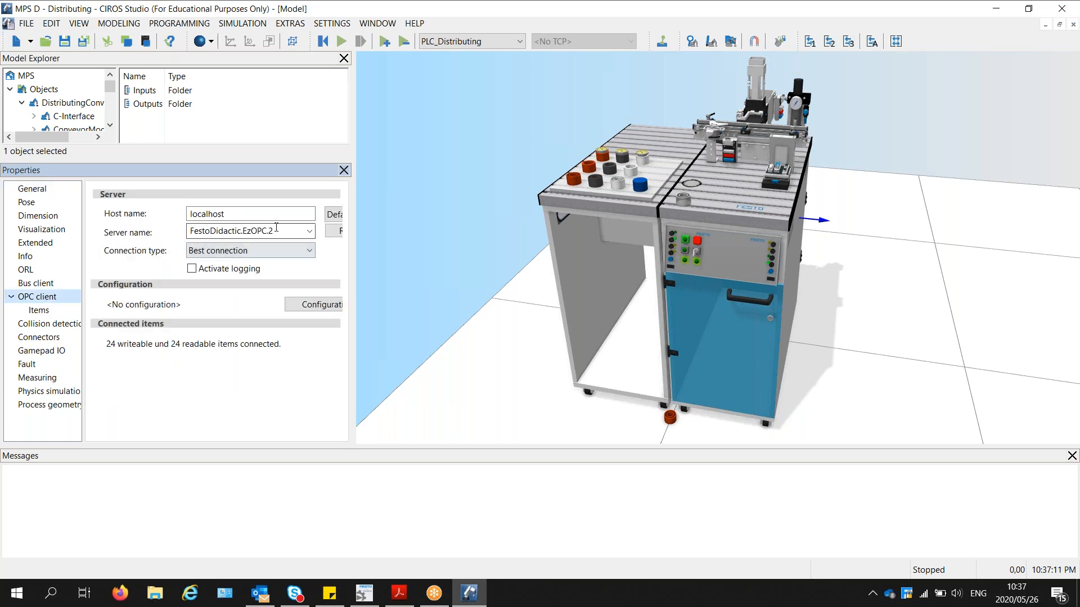
drag(354, 262, 463, 231)
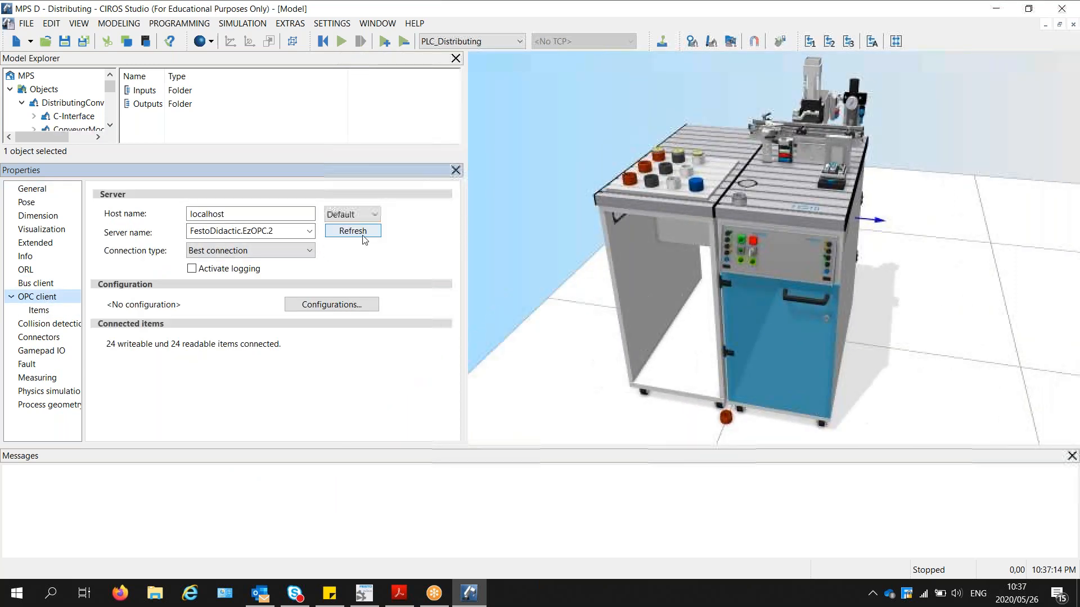
click(313, 234)
click(313, 234)
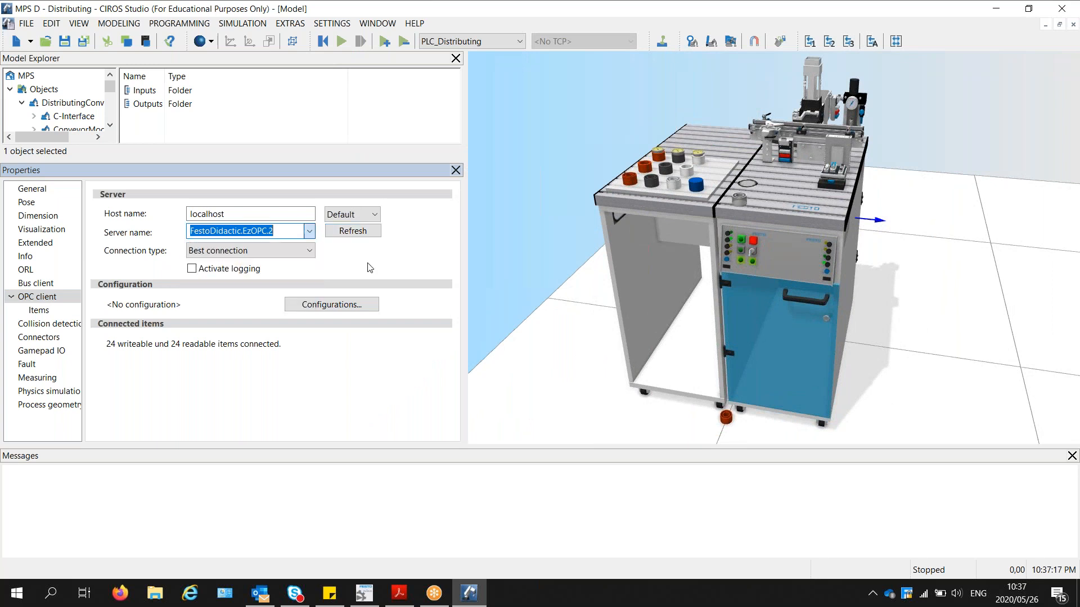
- Open the OPC client's items, connect to the OPC server and close the Model Explorer
click(54, 311)
click(332, 215)
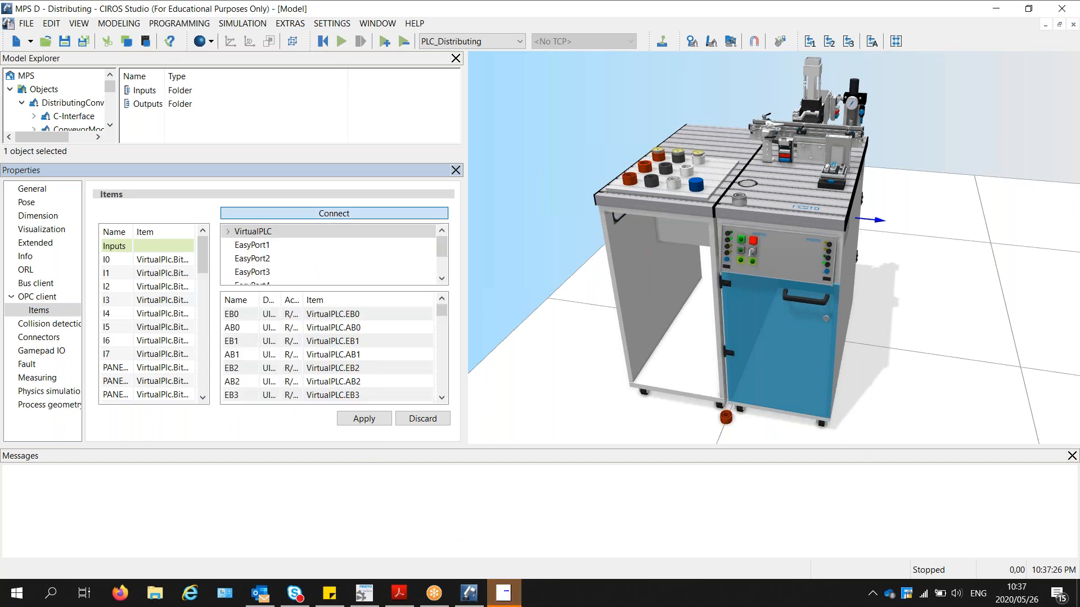
click(456, 58)
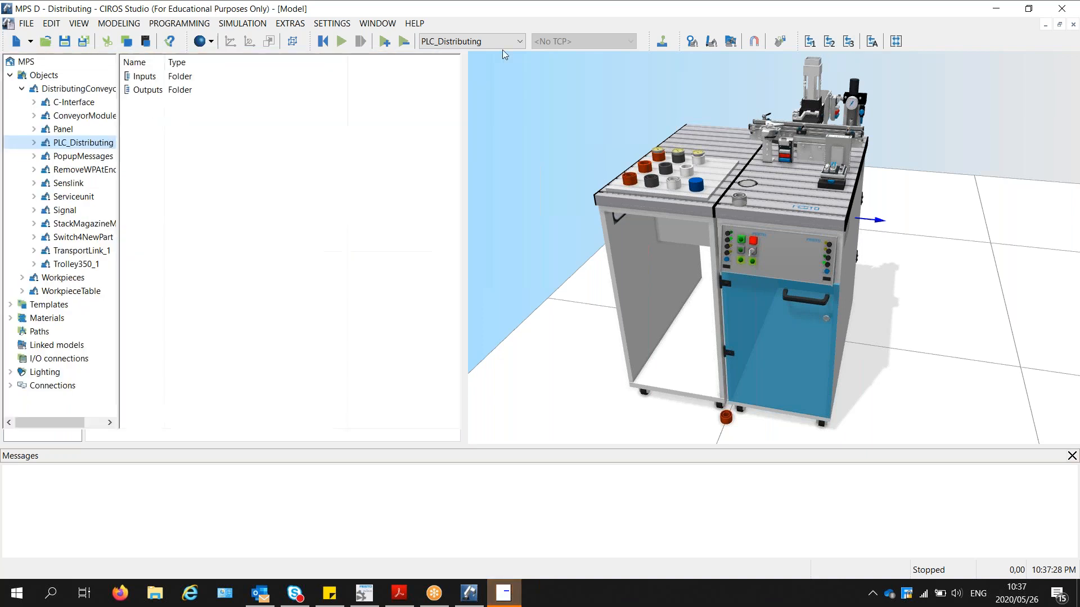
- Show the active controller's I/O monitor, widen it, close the I/O connection monitor and properties, and select the -G1BG1 input
click(896, 42)
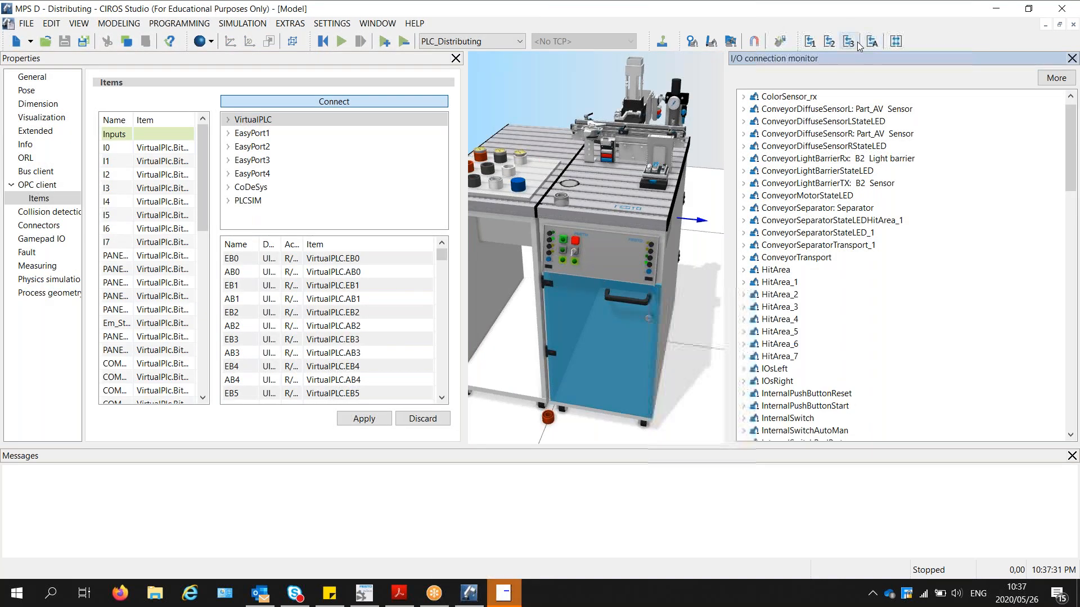
click(871, 42)
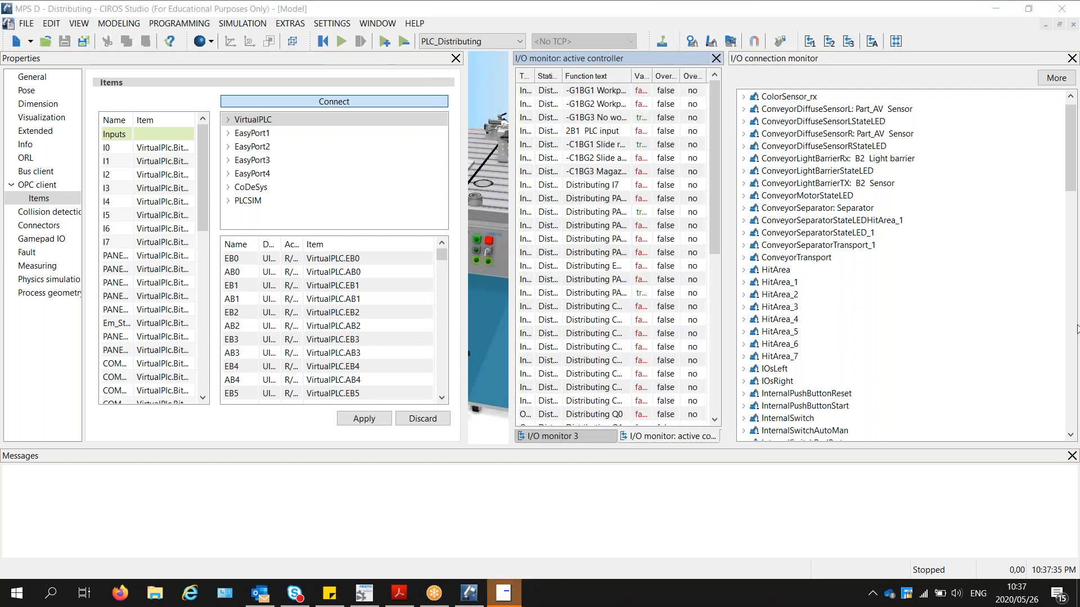
click(1071, 58)
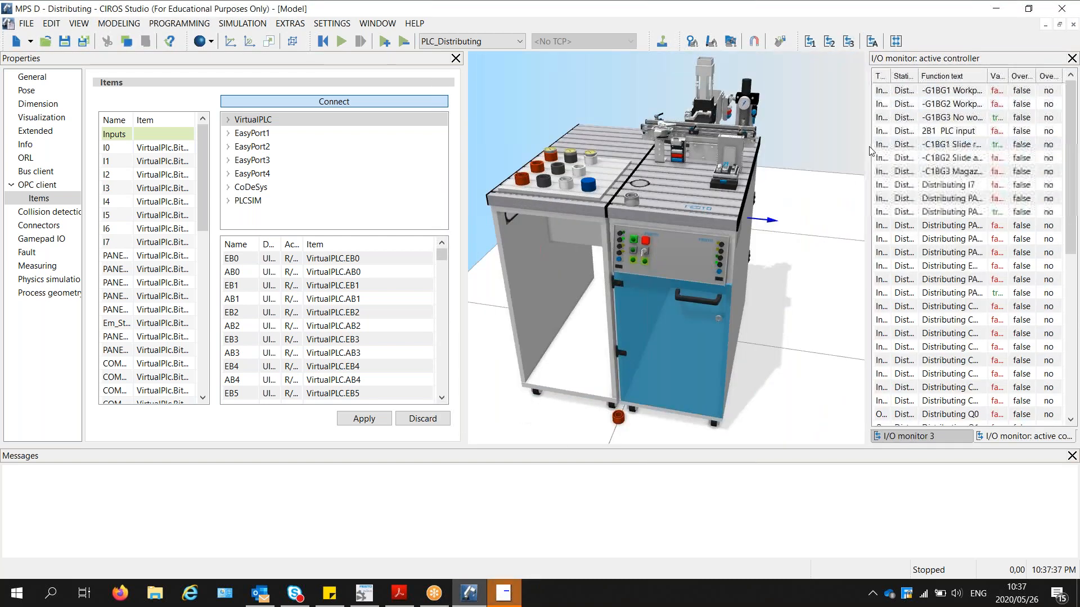
drag(870, 151, 632, 151)
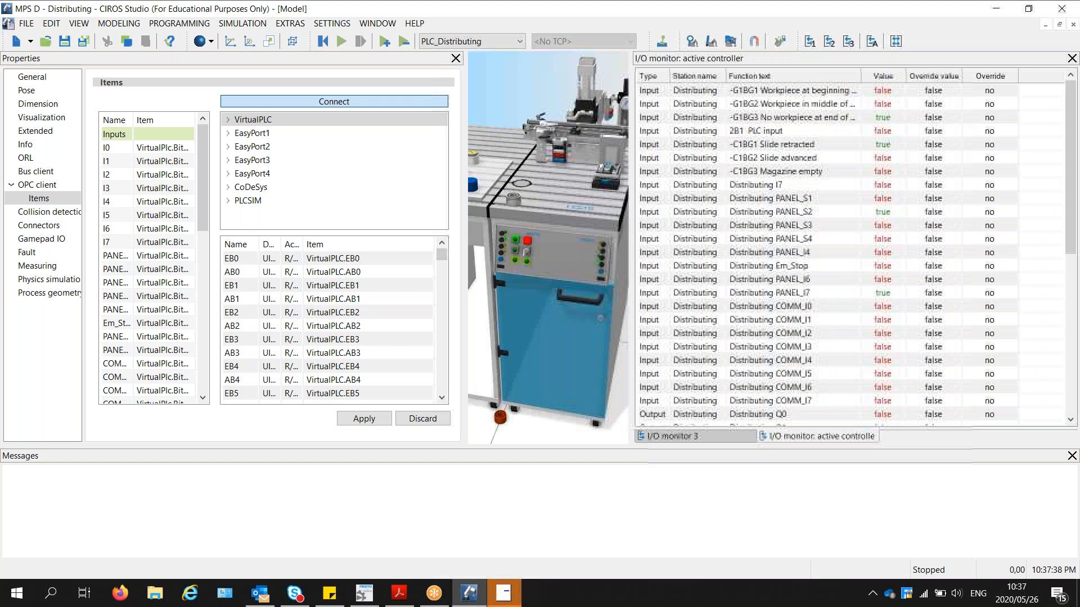
click(456, 58)
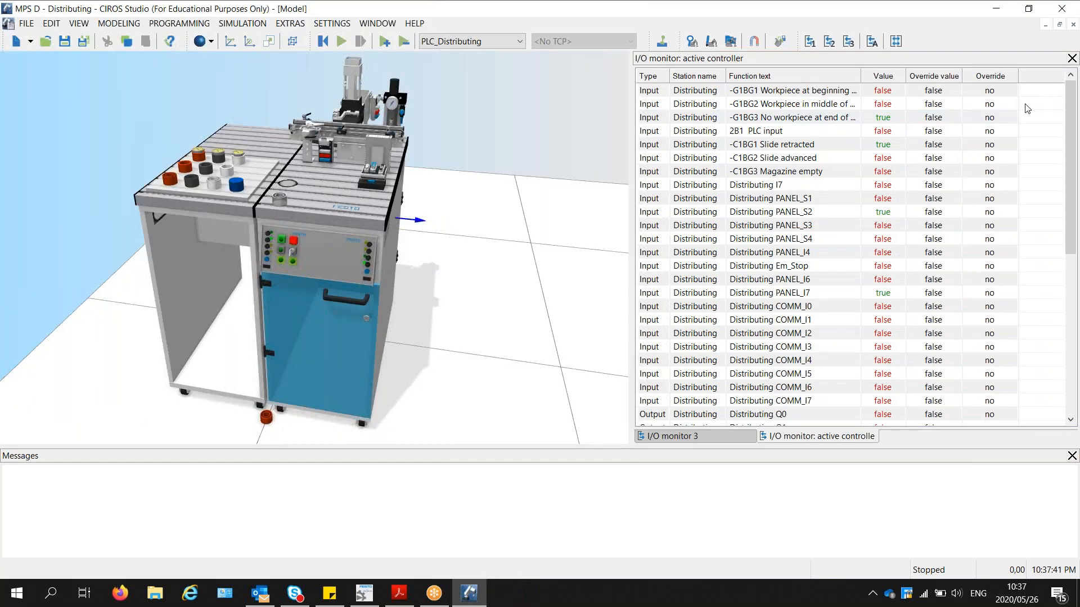
click(880, 92)
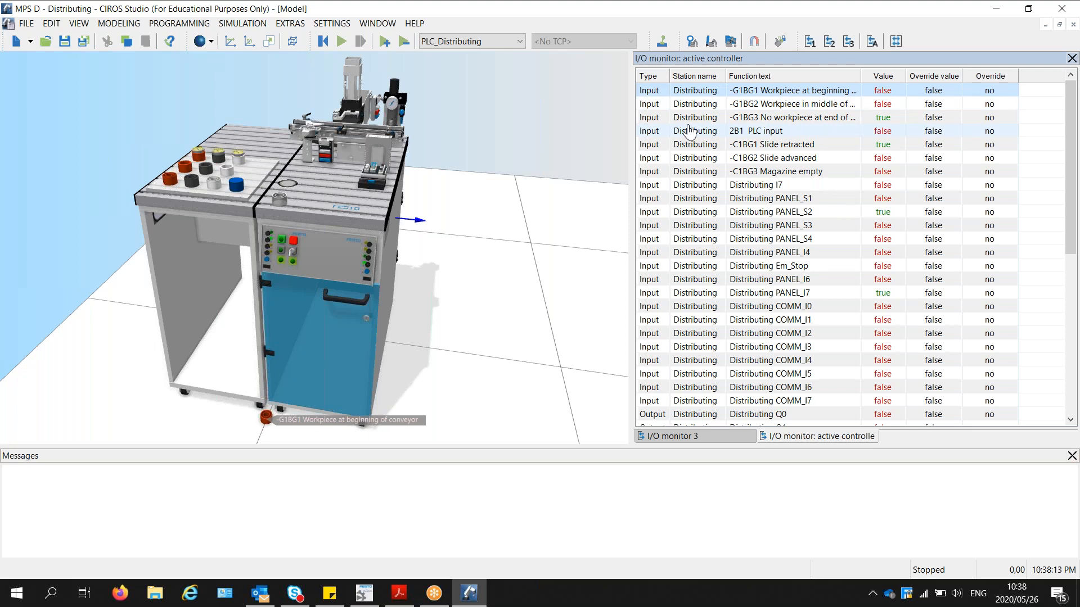
- Arrange CIROS Studio beside fluidsim + ciros.pdf, and switch to FluidSIM with its circuit window maximized
drag(961, 12, 1079, 48)
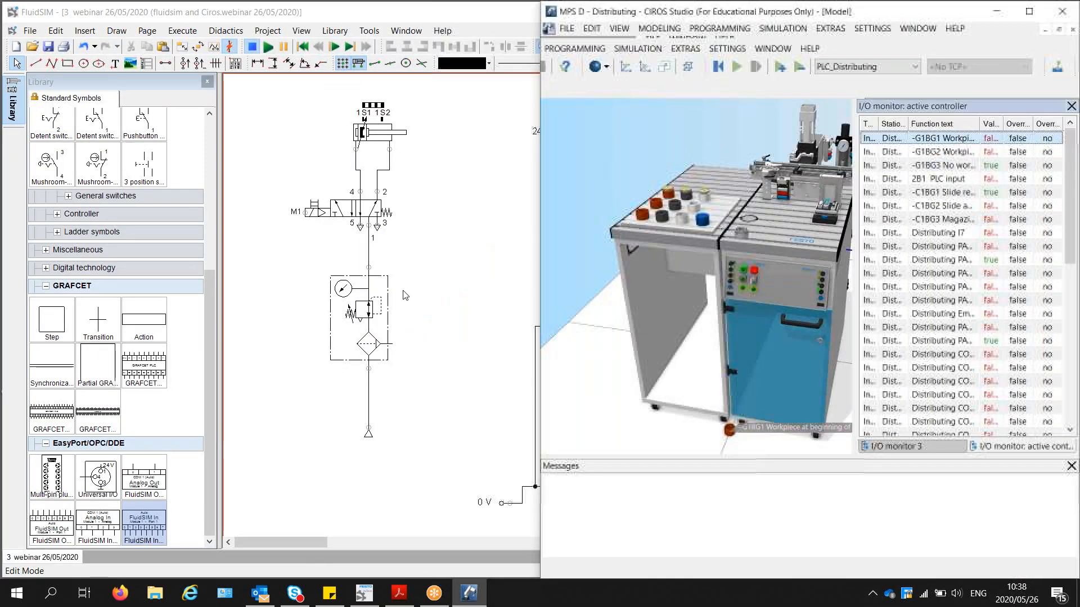
click(397, 225)
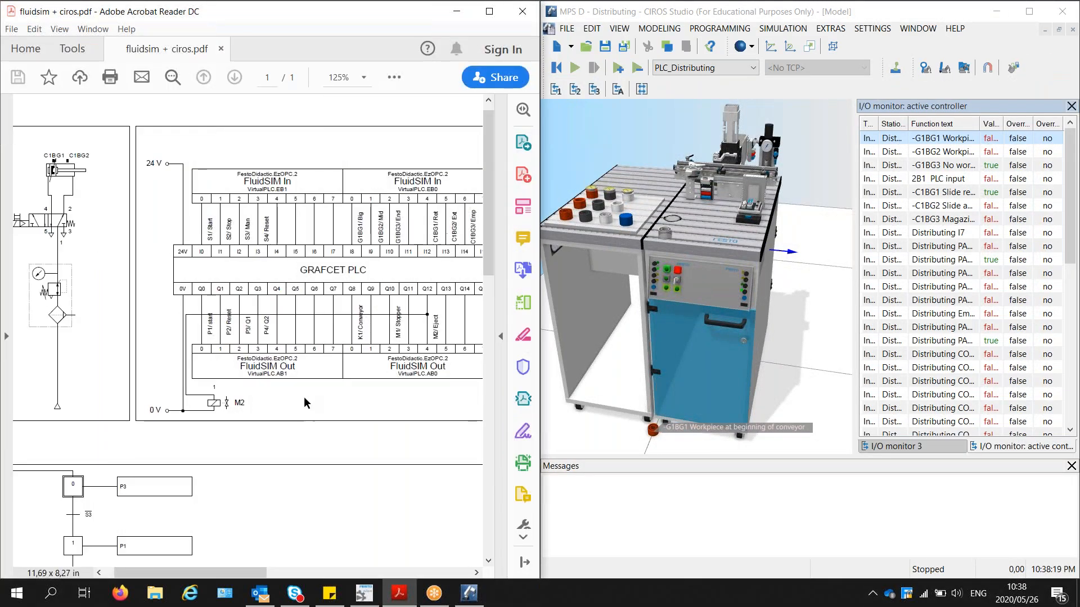
click(363, 596)
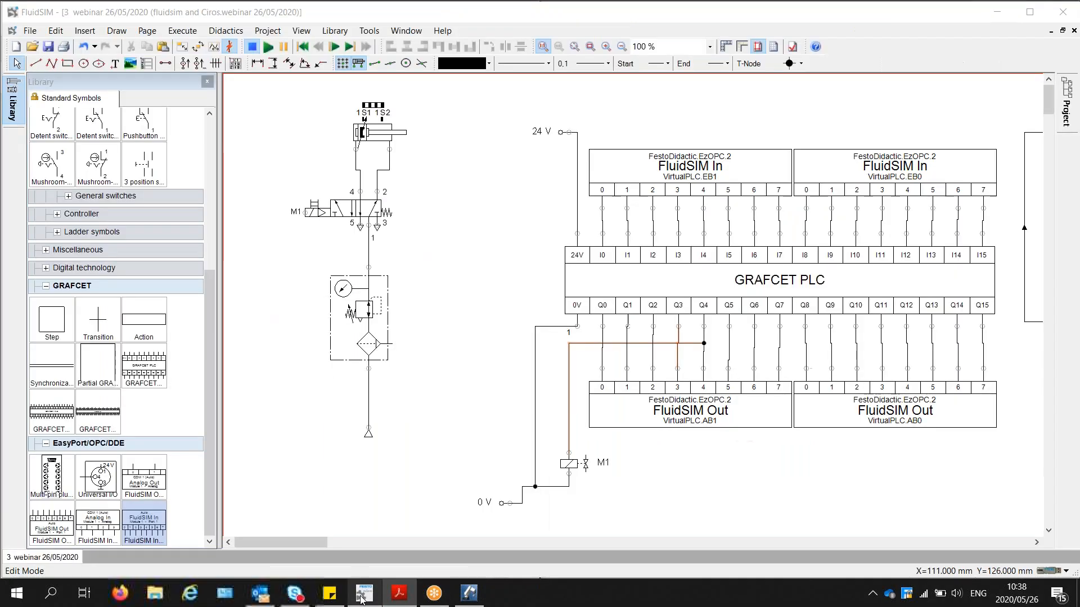
drag(805, 16, 94, 221)
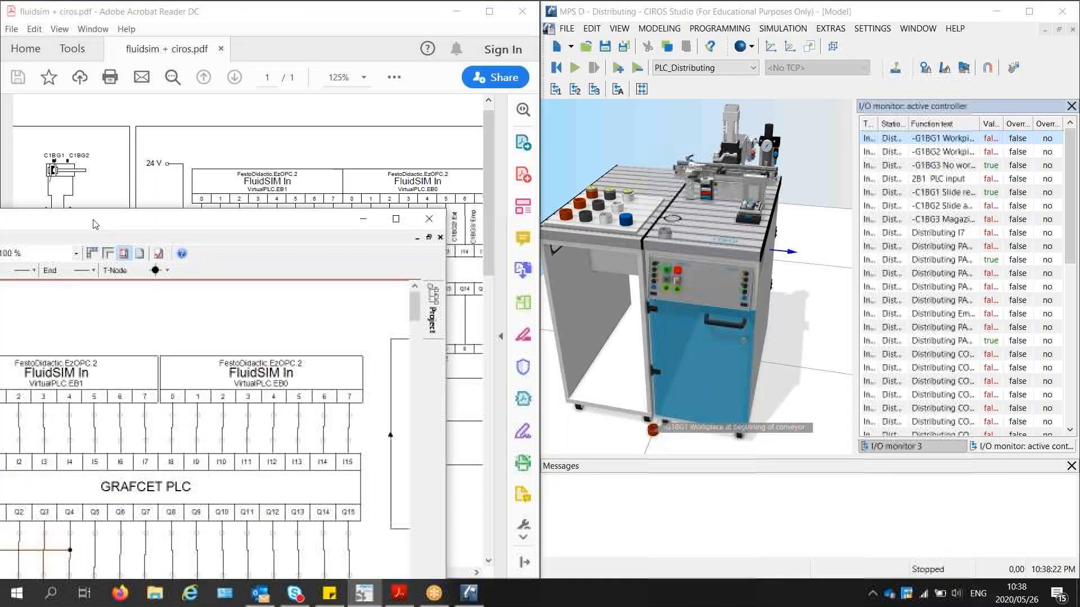
click(396, 219)
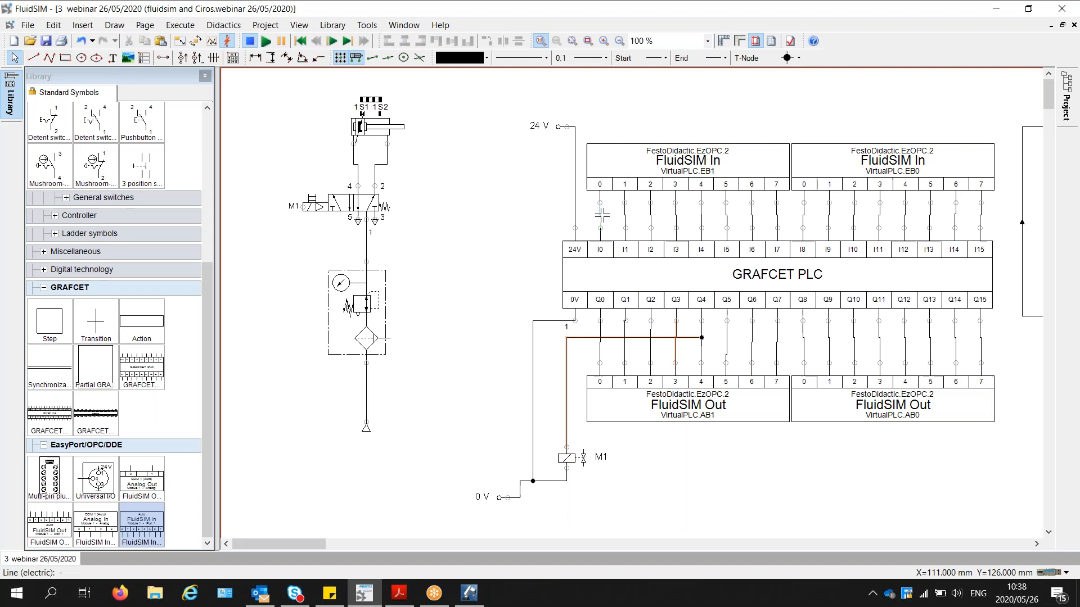
- Set the identification of the line between FluidSIM In EB0 terminal 0 and PLC input I8 to "G1BG1/ Big"
click(513, 11)
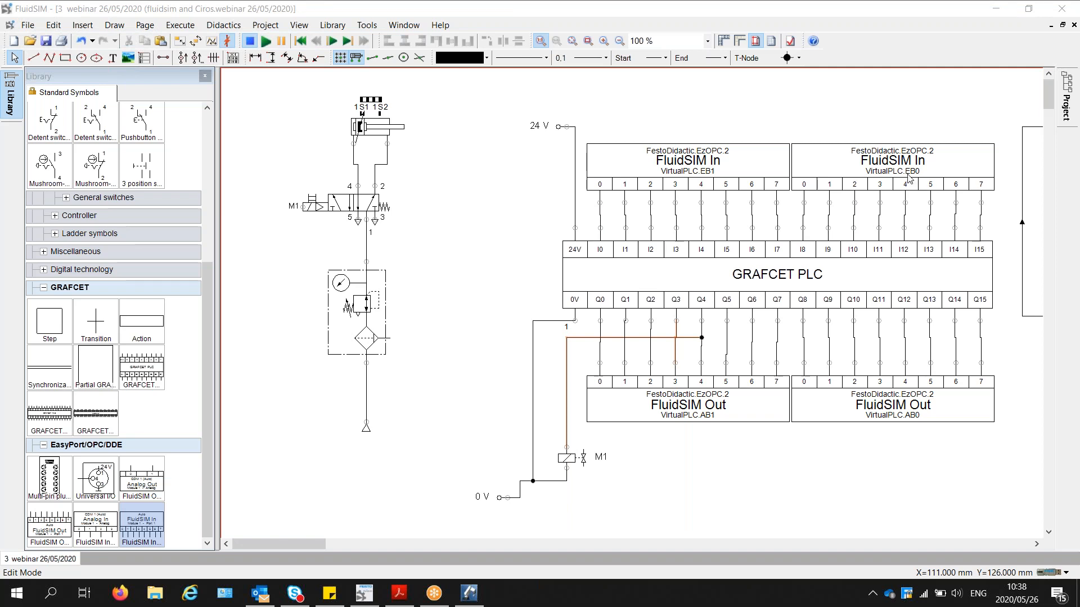
double_click(804, 215)
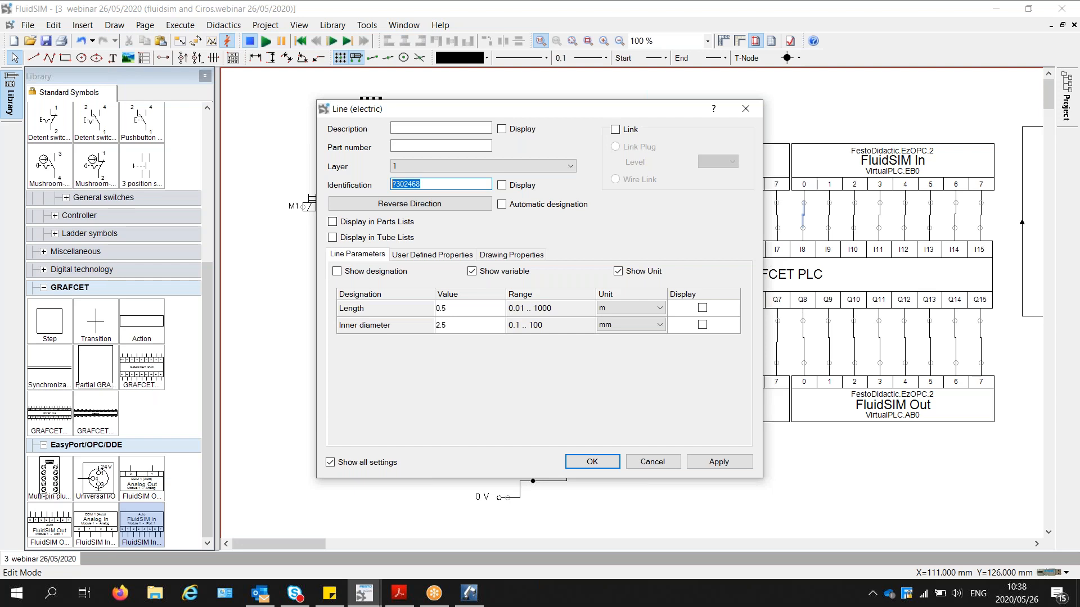
click(468, 594)
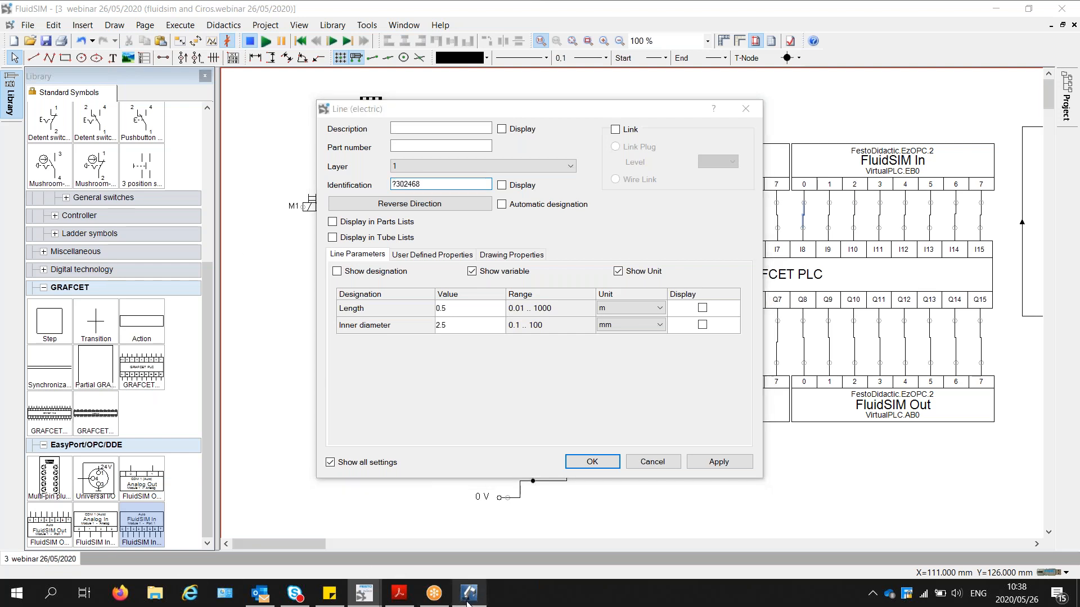
click(468, 595)
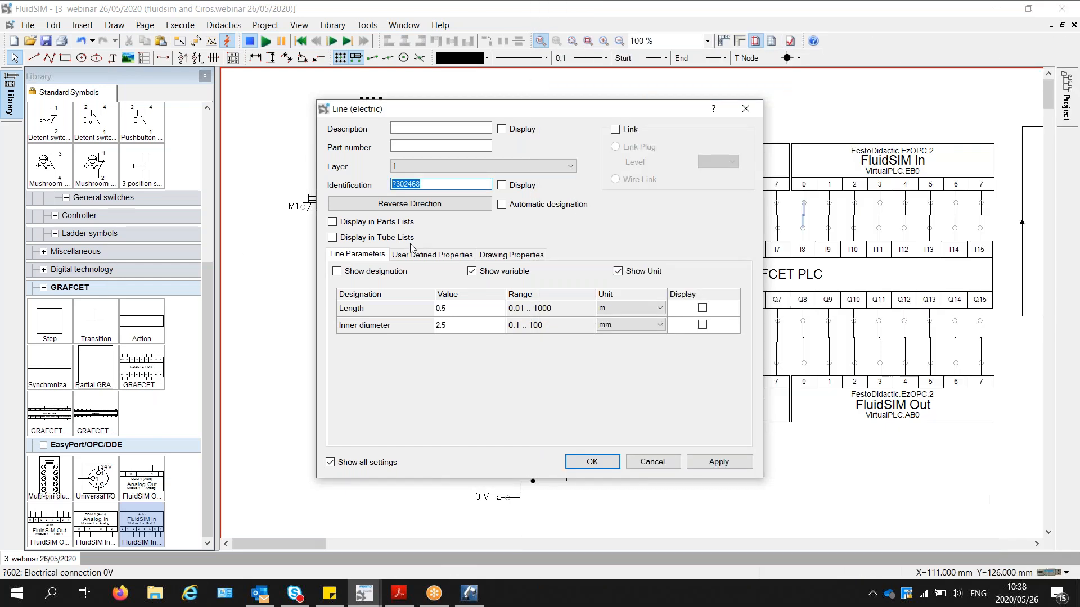
text(G1)
text(BG)
text(1)
text(/)
text( start)
key(BackSpace)
key(BackSpace)
click(594, 465)
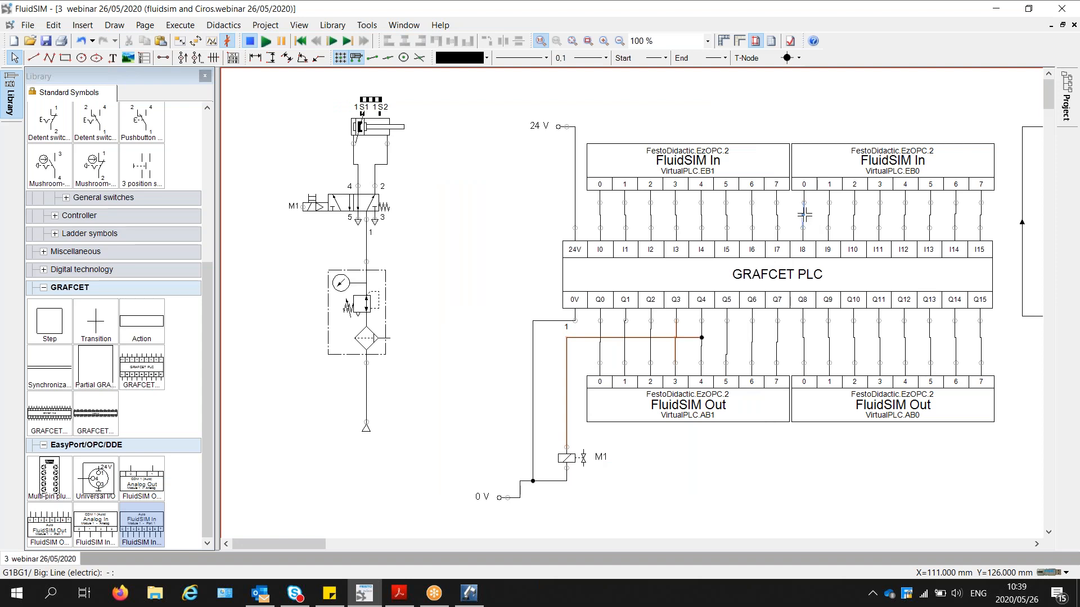
- Display the identification of the I8 line and shift its label slightly upward, clear of the GRAFCET PLC block
double_click(804, 214)
click(501, 185)
click(592, 462)
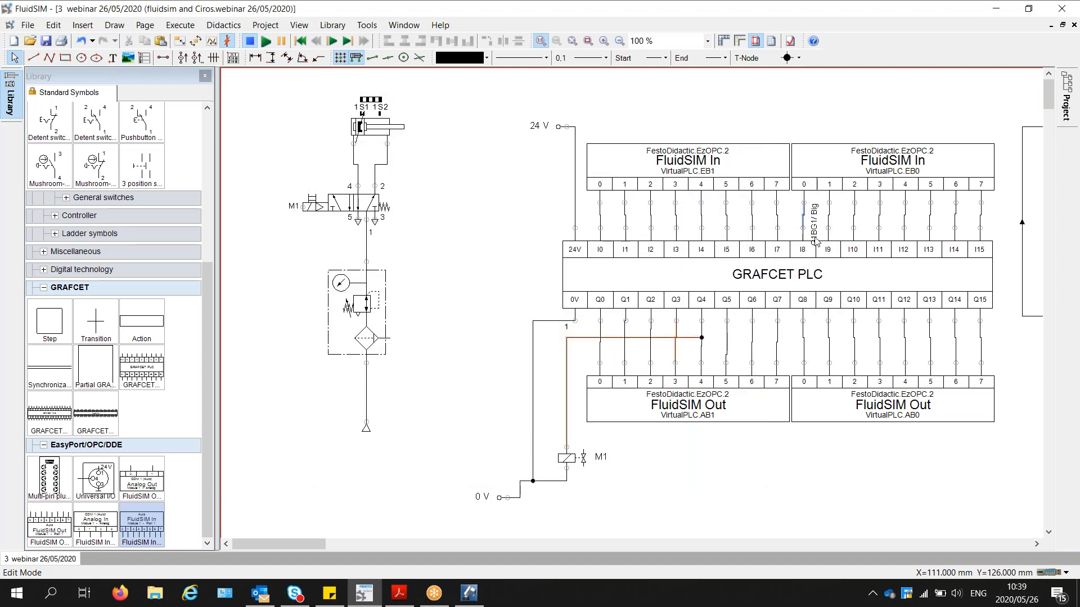
drag(814, 224, 815, 215)
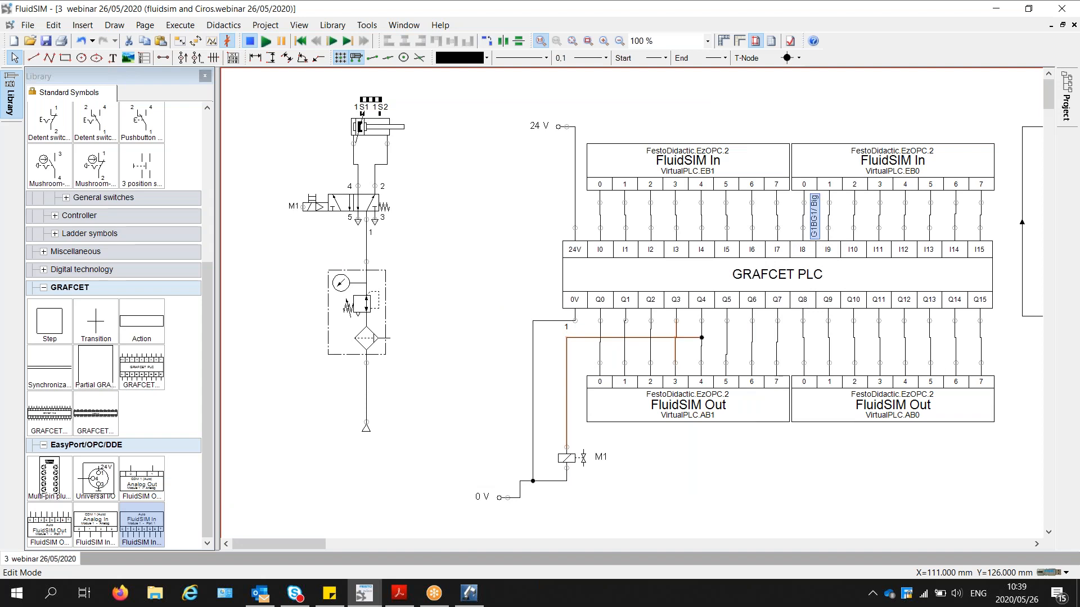
- Move both FluidSIM In modules, EB1 and EB0, upward together to lengthen the lines to the GRAFCET PLC
click(835, 167)
shift+click(732, 162)
drag(732, 162, 732, 145)
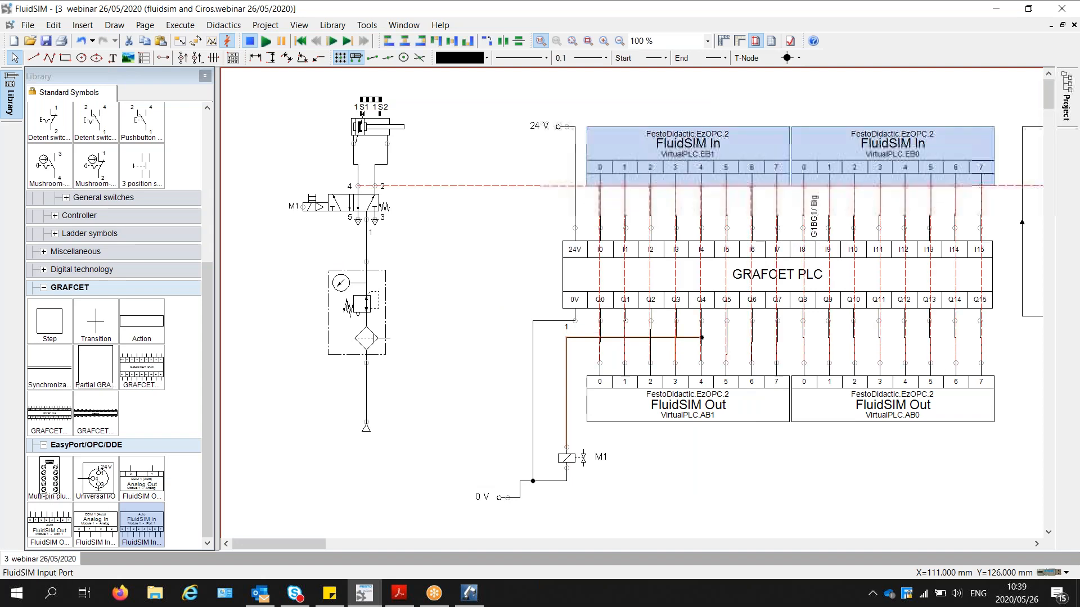
- Identify the line between EB0 terminal 1 and PLC input I9 as "G1BG2" and display the identification
click(832, 215)
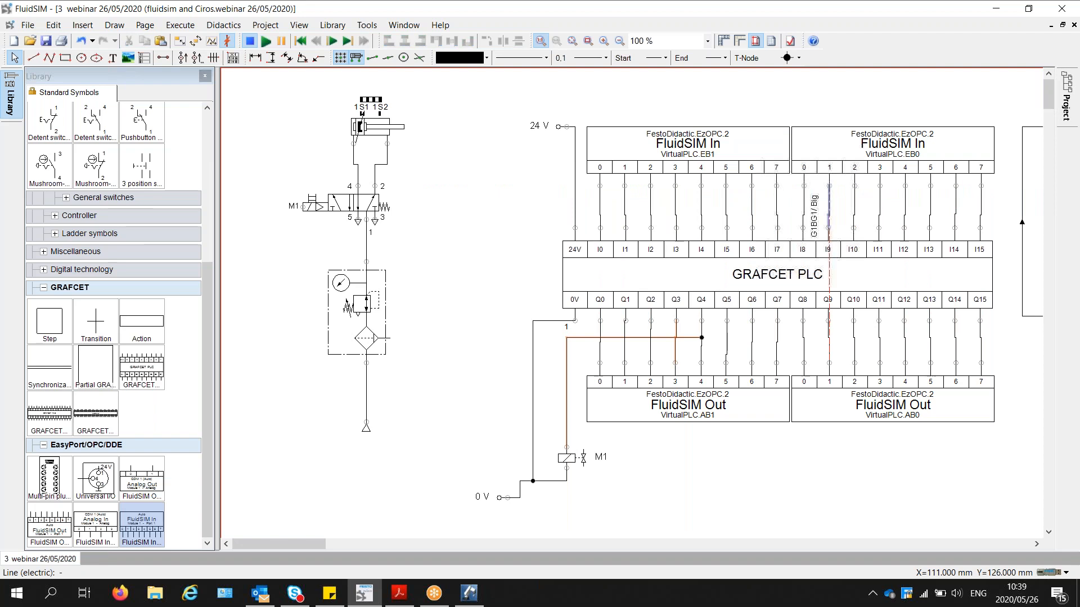
double_click(835, 214)
drag(459, 183, 343, 169)
click(502, 186)
drag(461, 185, 250, 173)
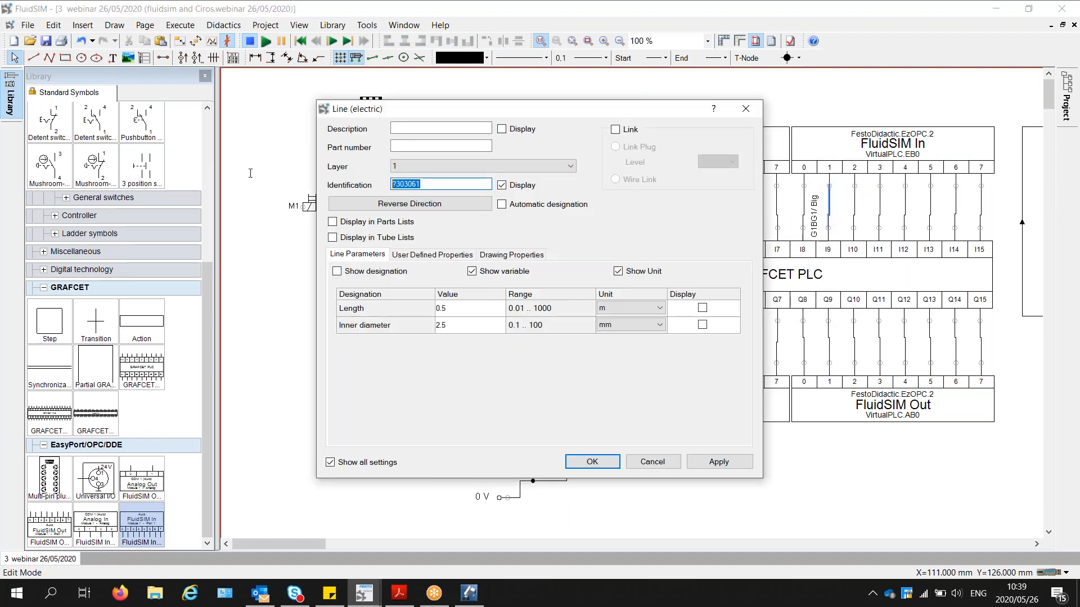
text(G1GB)
key(BackSpace)
key(BackSpace)
text(BG@)
click(592, 461)
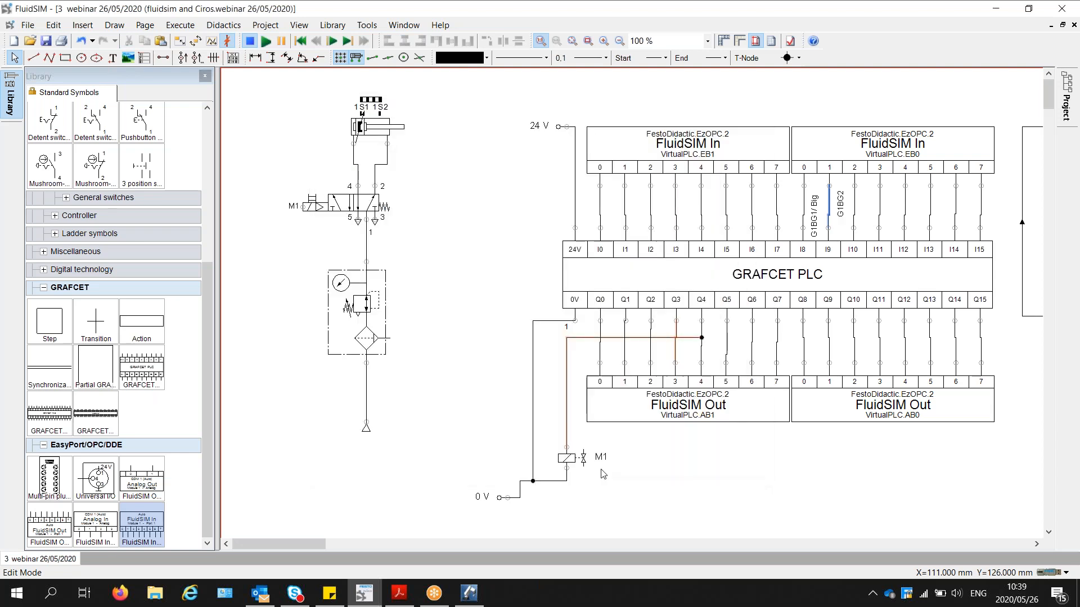
- Extend the identification of the I9 line to "G1BG2/ Mid"
double_click(828, 214)
key(Escape)
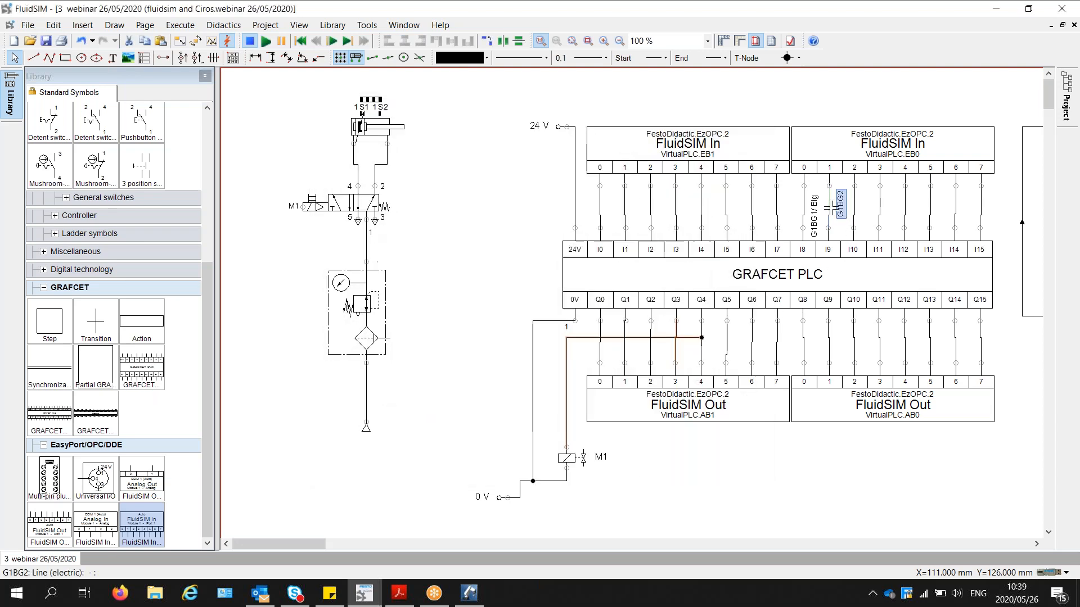
double_click(828, 211)
text(+/ Mid)
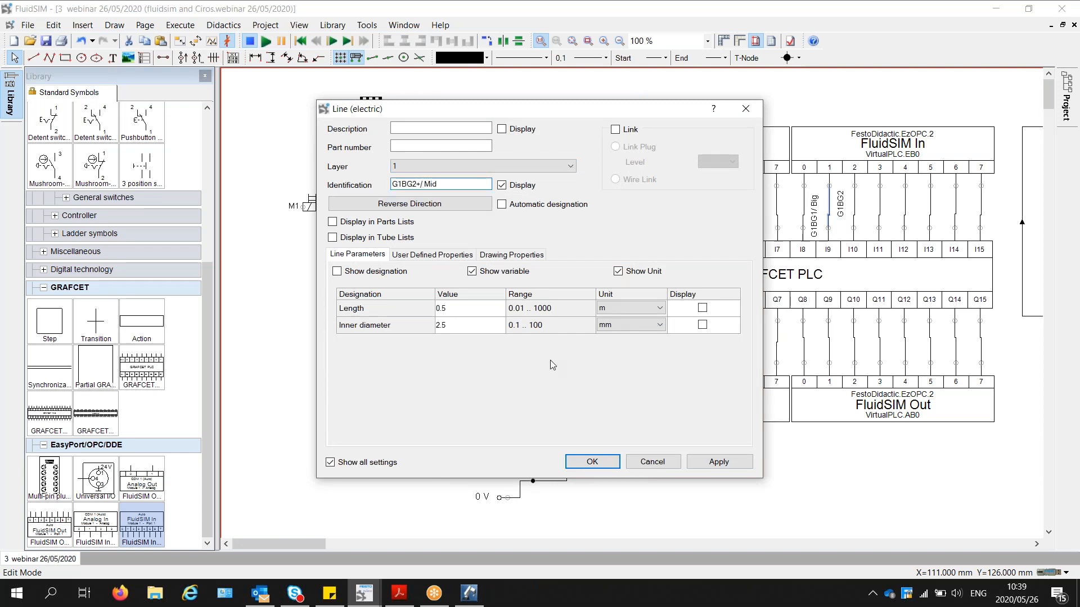
key(Left)
key(Left)
key(Left)
key(BackSpace)
click(598, 458)
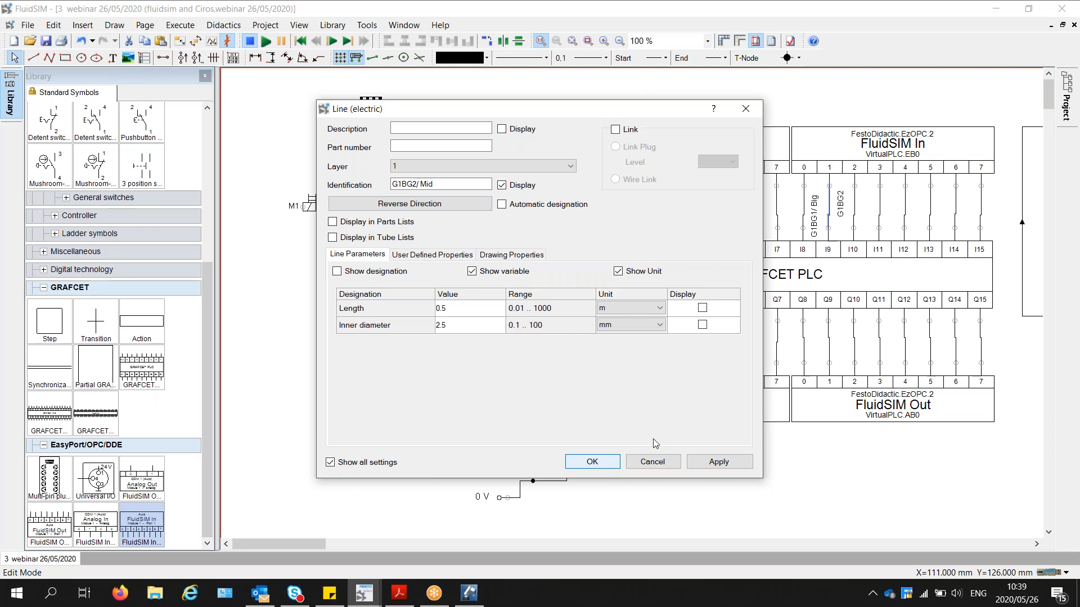
- Identify the line between EB0 terminal 2 and PLC input I10 as "G1BG3/ End" and display the identification
double_click(854, 204)
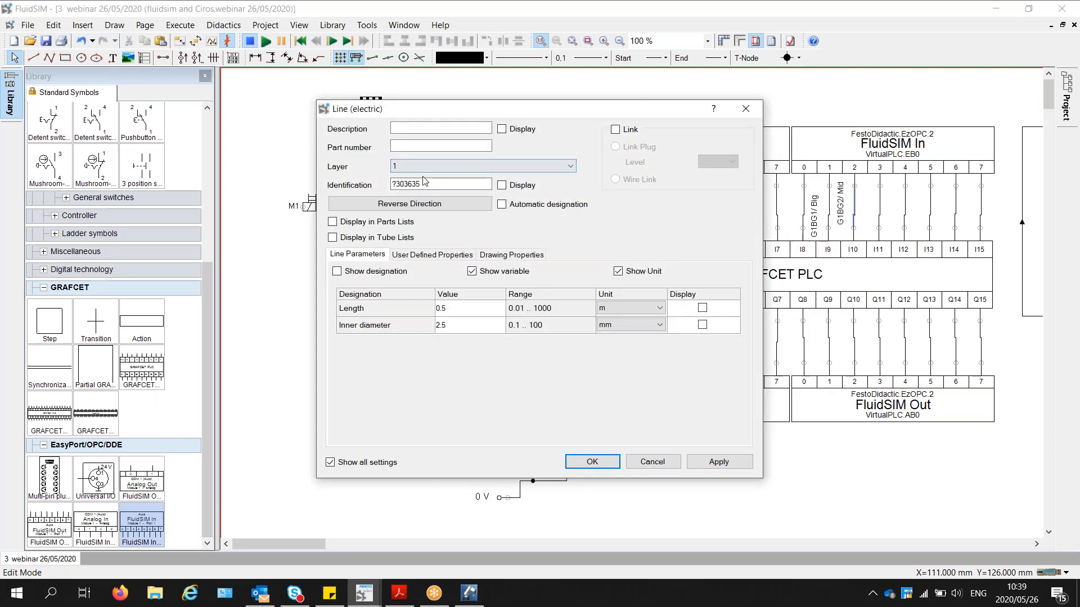
click(501, 186)
drag(489, 185, 292, 192)
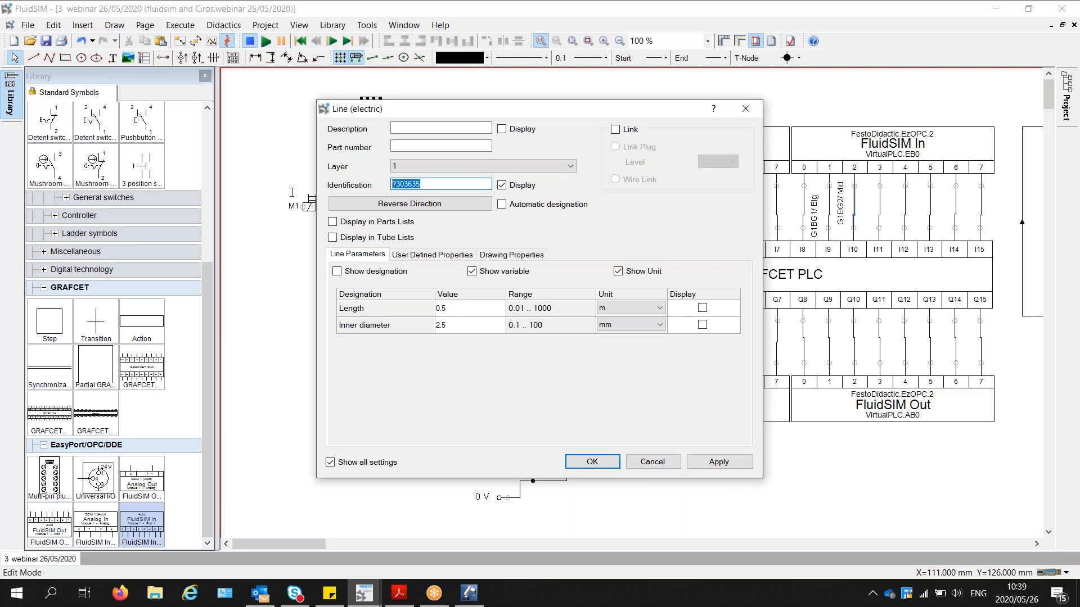
text(G1BG3/ End)
click(589, 462)
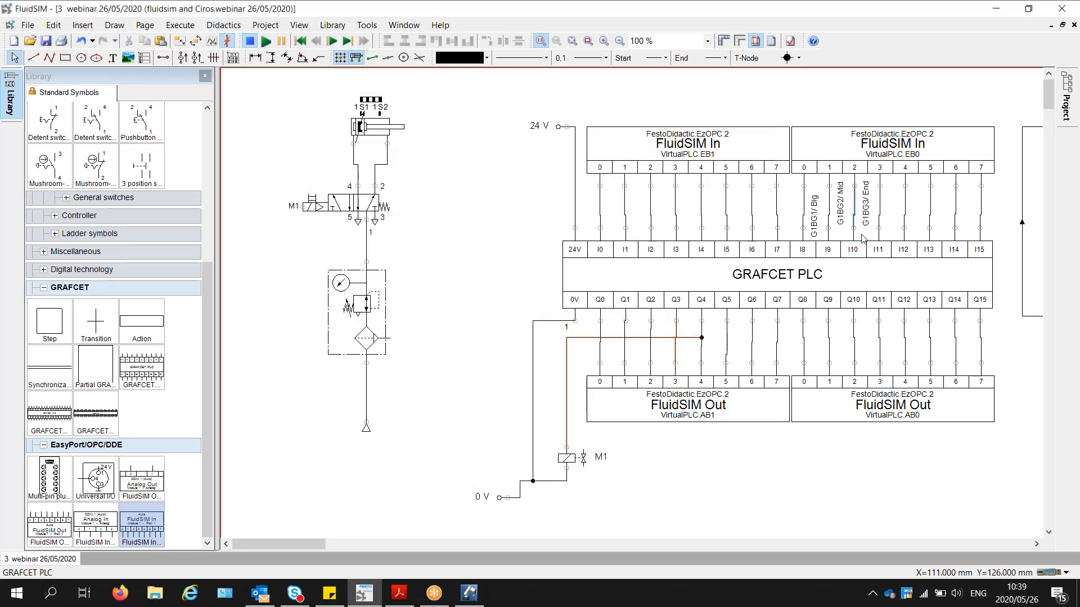
- Nudge the G1BG2/ Mid and G1BG3/ End labels down to line up with the G1BG1/ Big label
click(841, 204)
key(Down)
key(Down)
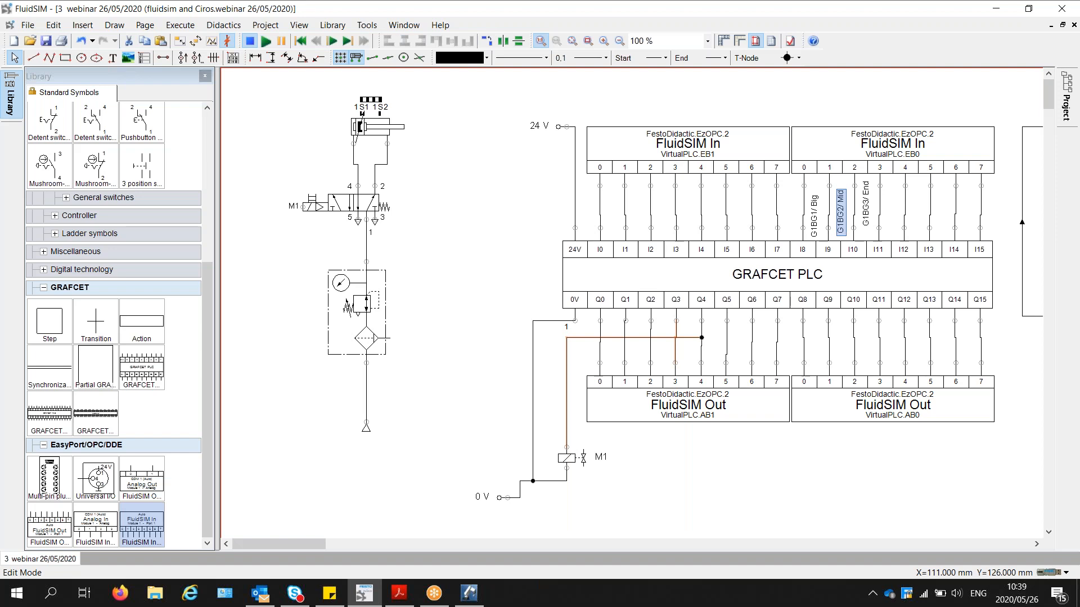
click(865, 205)
key(Down)
key(Down)
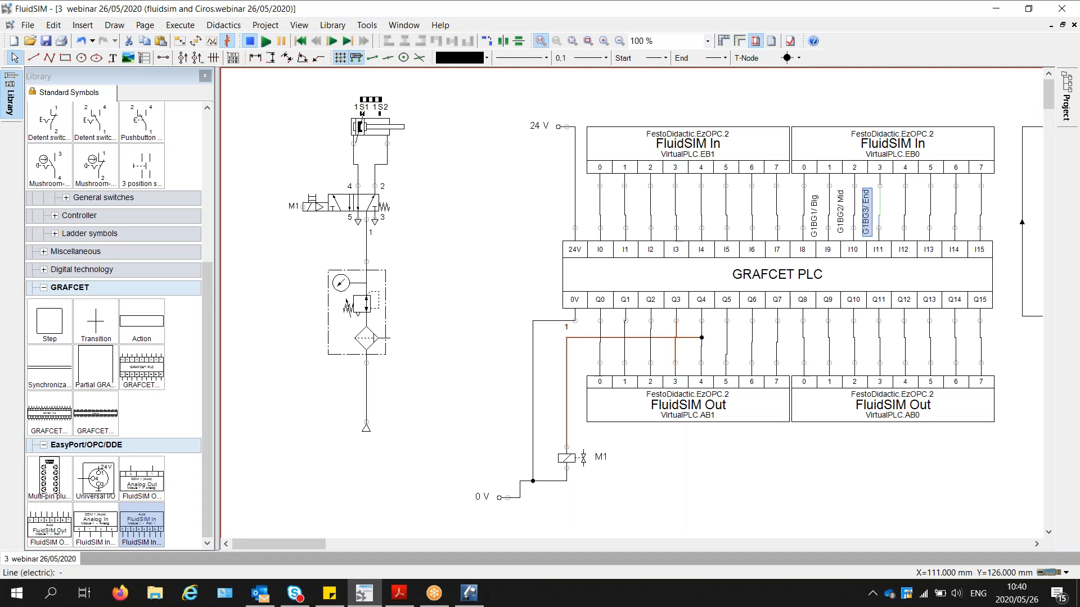
- Identify the line between EB0 terminal 4 and PLC input I12 as "C1BG1/ Ret" and display the identification
double_click(879, 205)
key(Escape)
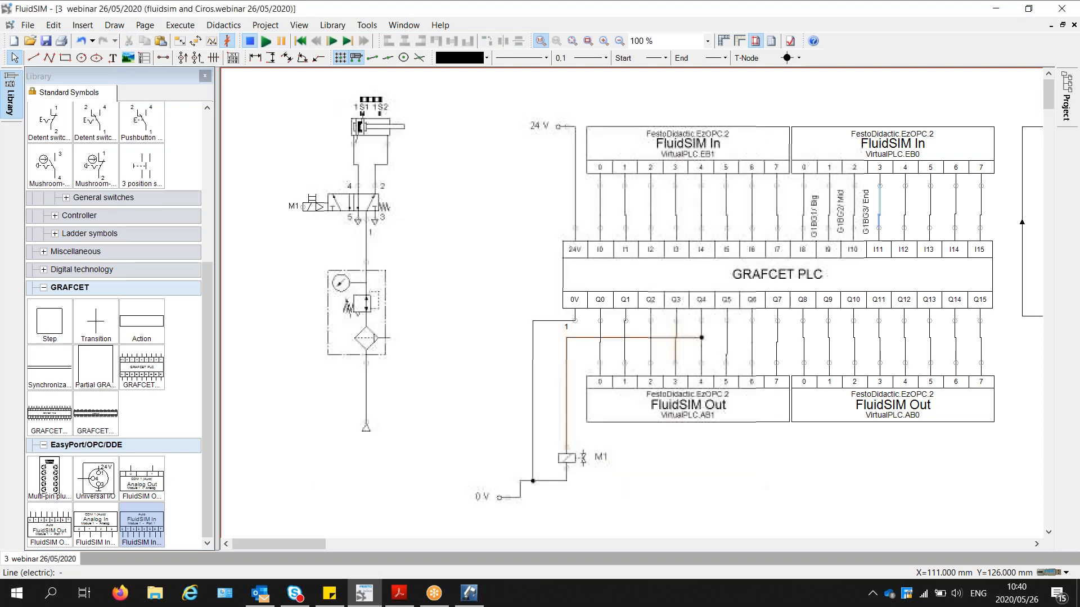
double_click(904, 208)
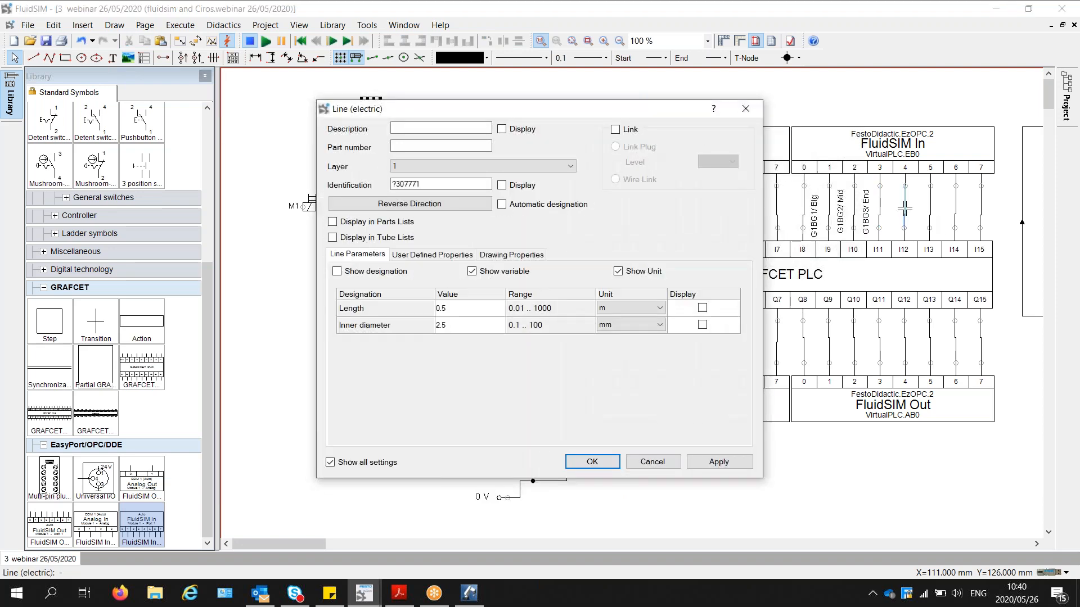
double_click(416, 184)
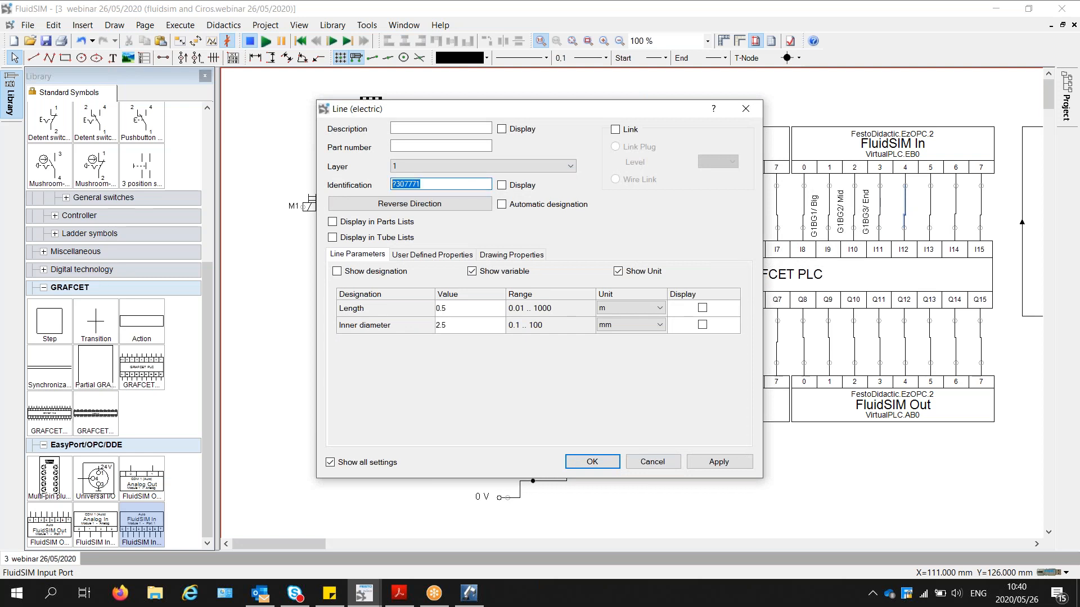
key(BackSpace)
text(C1BG1)
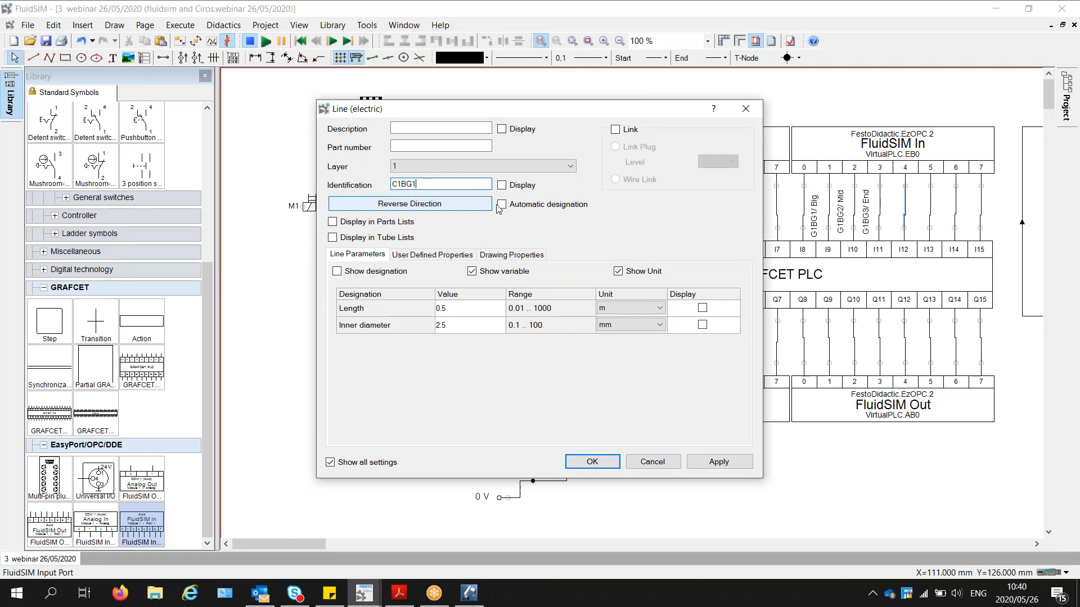
click(501, 185)
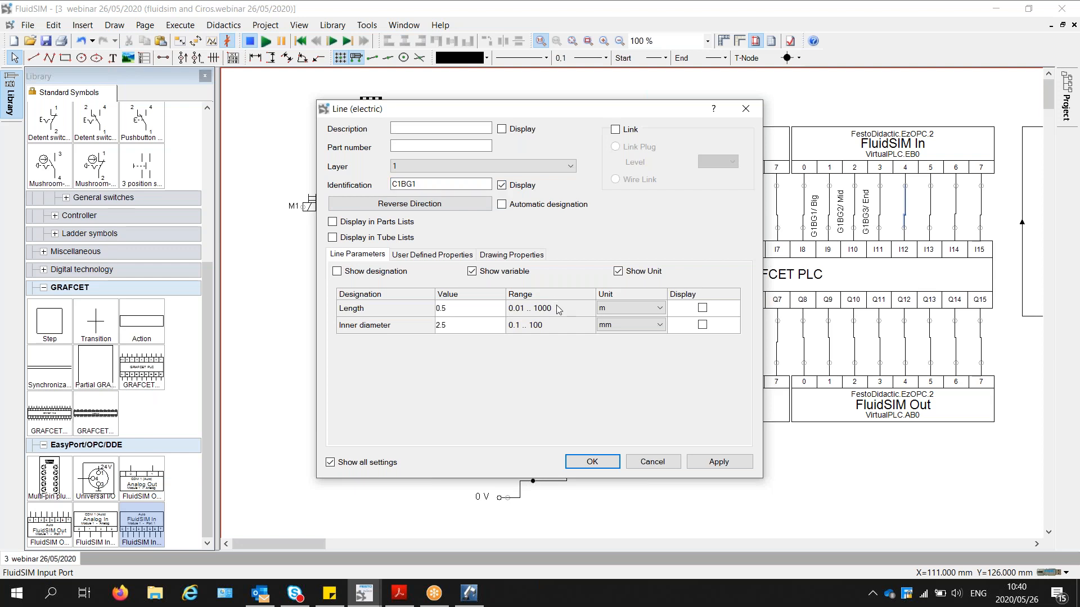
drag(548, 113, 554, 158)
click(506, 192)
text(/ Ret)
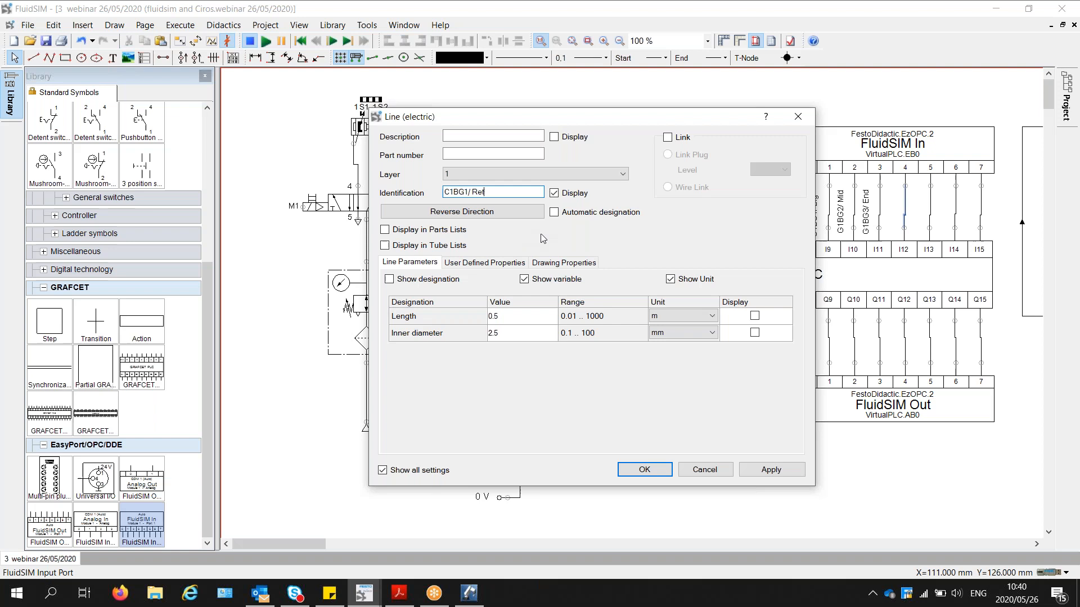
click(646, 471)
- Identify the line between EB0 terminal 5 and PLC input I13 as "C1BG2/ Ext" and display the identification
double_click(930, 205)
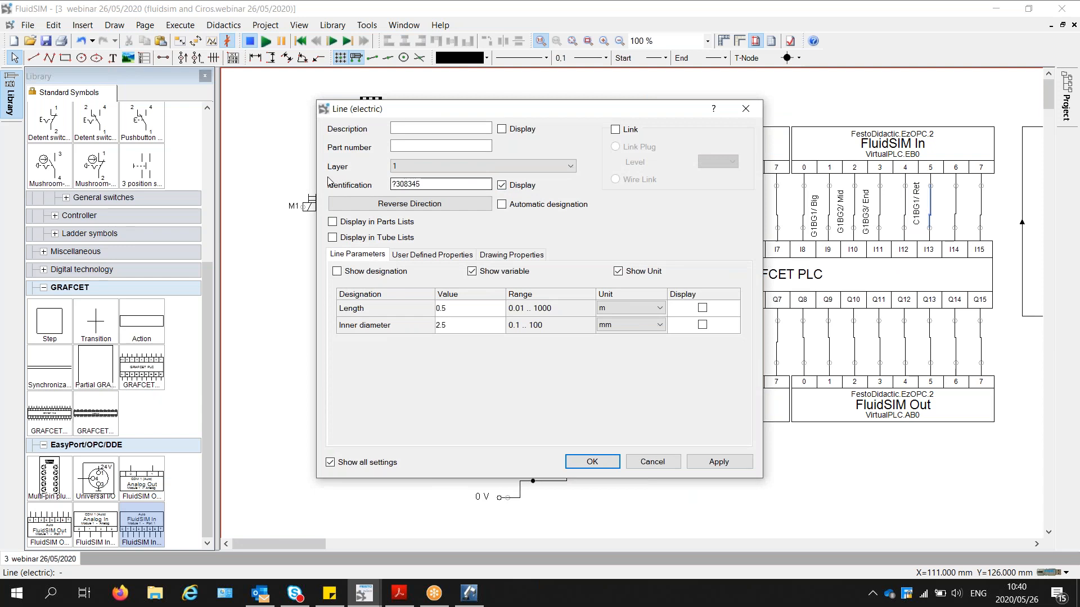
key(Escape)
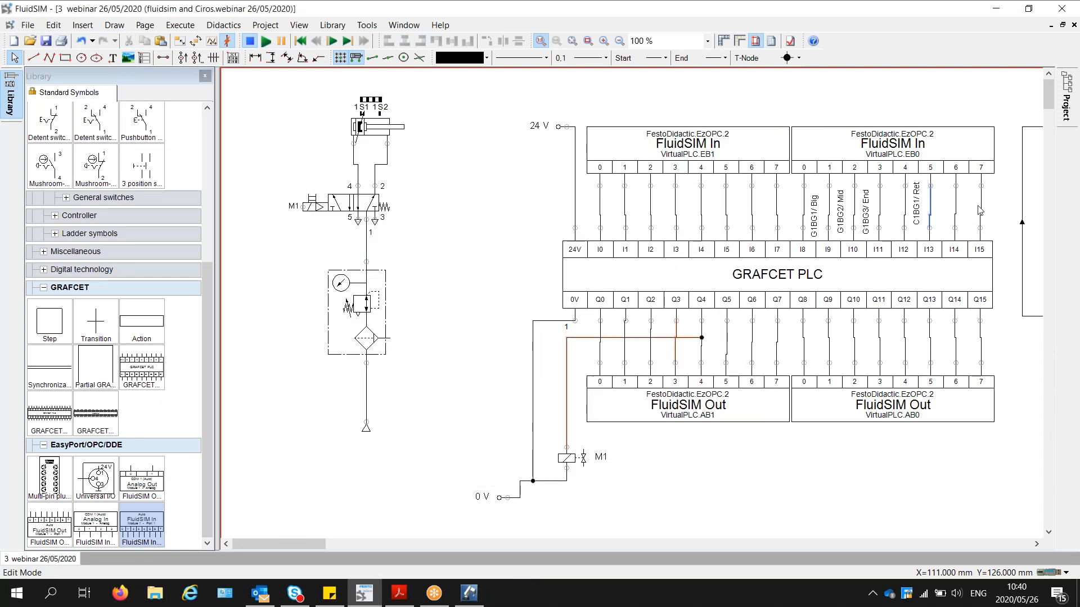
double_click(930, 206)
key(Tab)
text(C)
key(BackSpace)
text(C1)
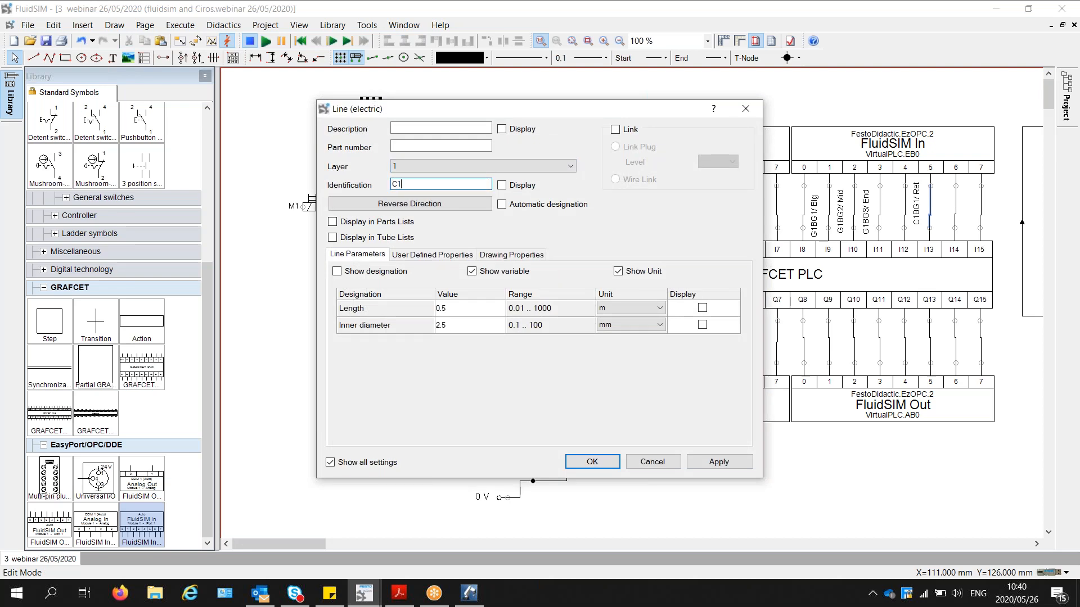
text(BG2/ Ext)
click(501, 185)
click(594, 463)
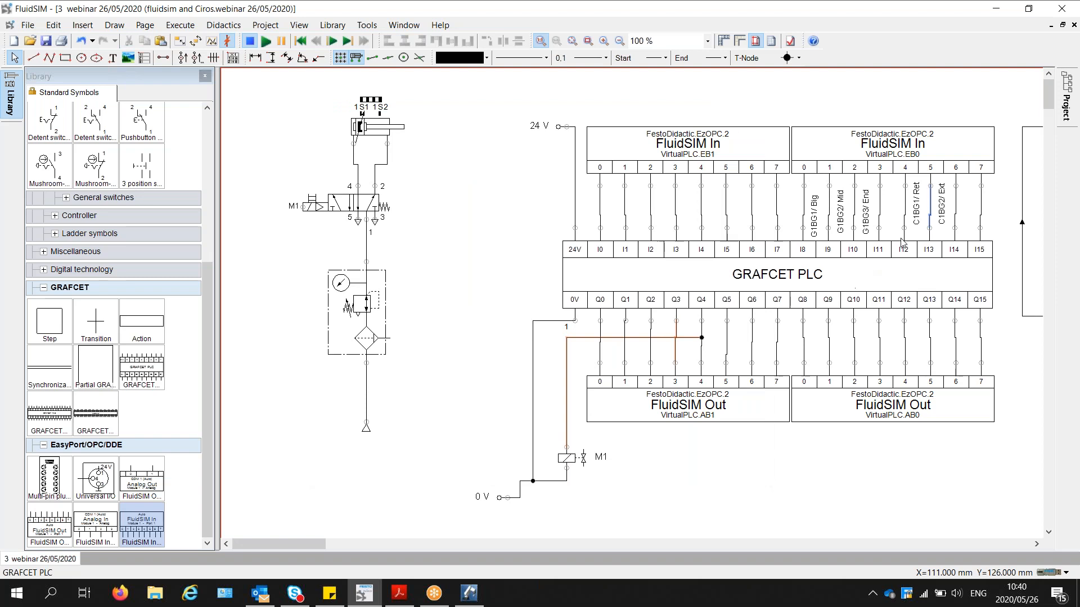
- Identify the line between EB0 terminal 6 and PLC input I14 as "C1BG3/ Mag" and display the identification
double_click(956, 208)
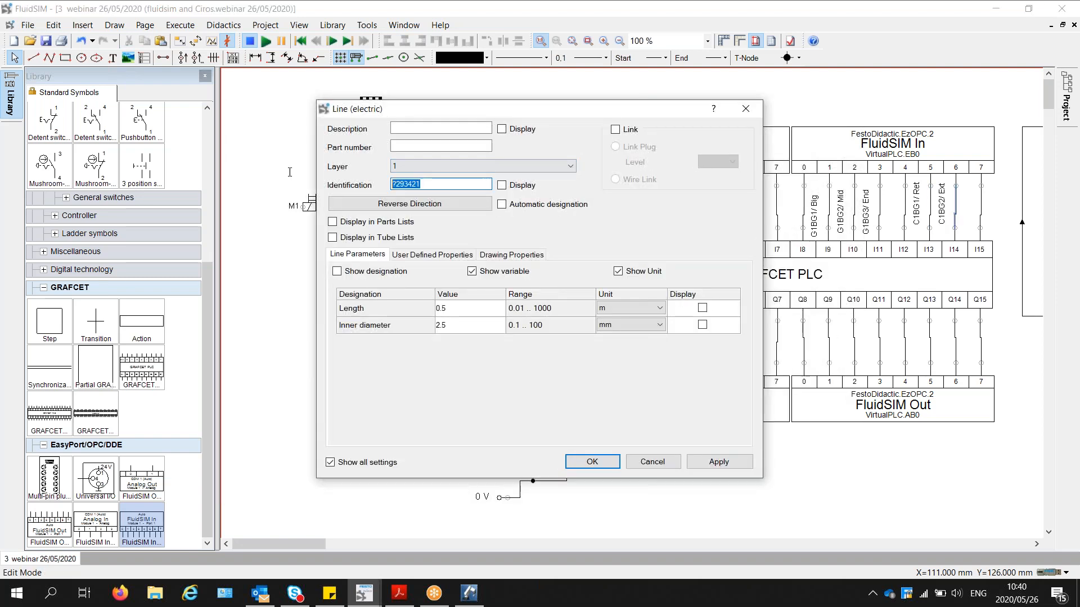
text(C1BG)
text(3)
text(.)
text( Mag)
click(592, 461)
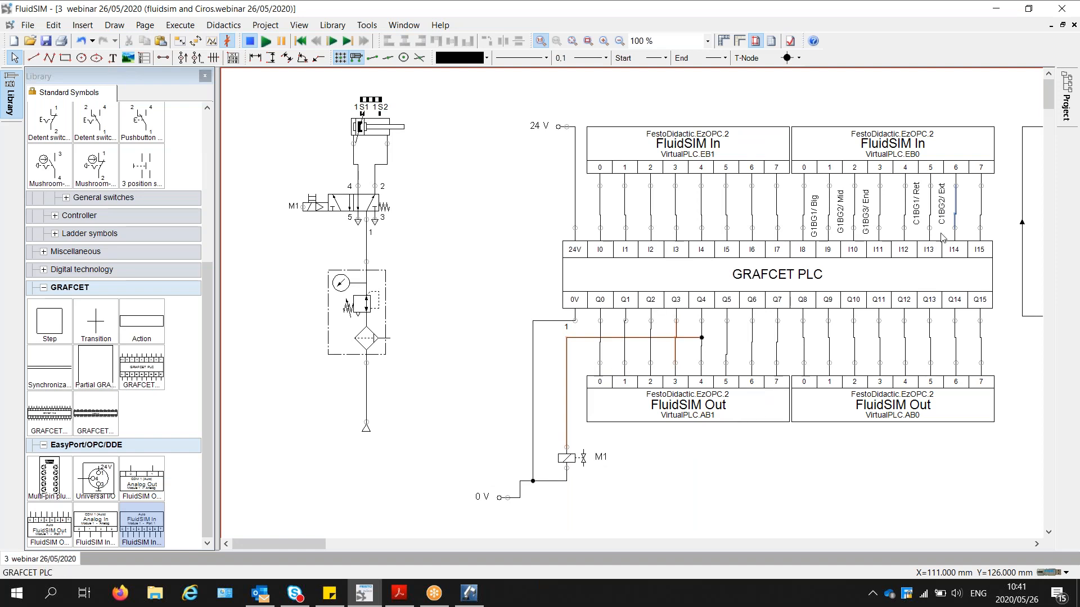
double_click(420, 303)
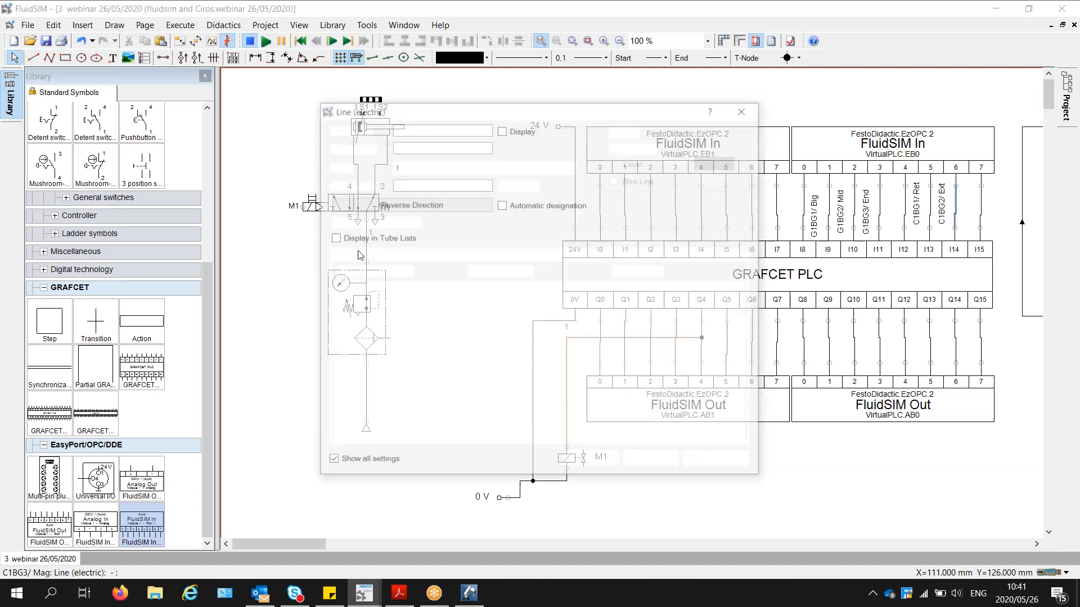
click(502, 185)
click(607, 467)
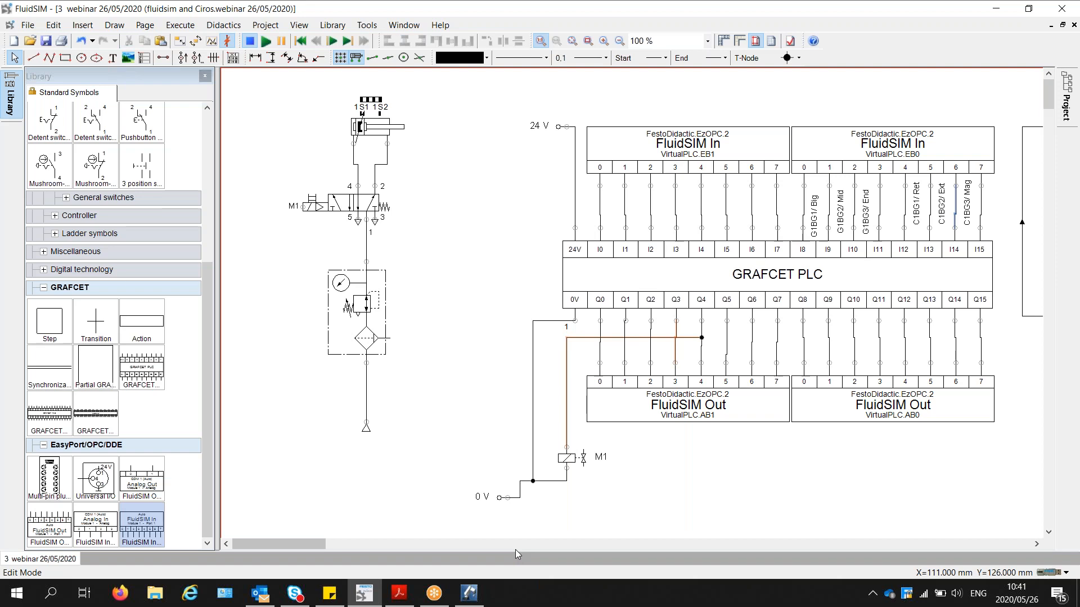
- Switch to CIROS Studio and maximize its window to show the Distributing station's full I/O monitor
click(471, 595)
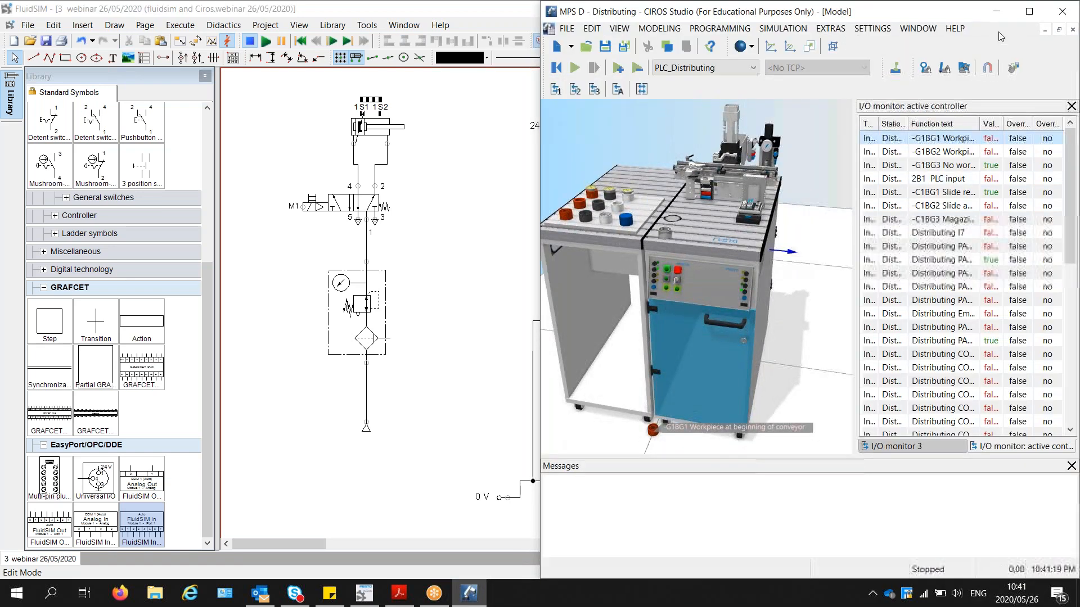
click(1029, 11)
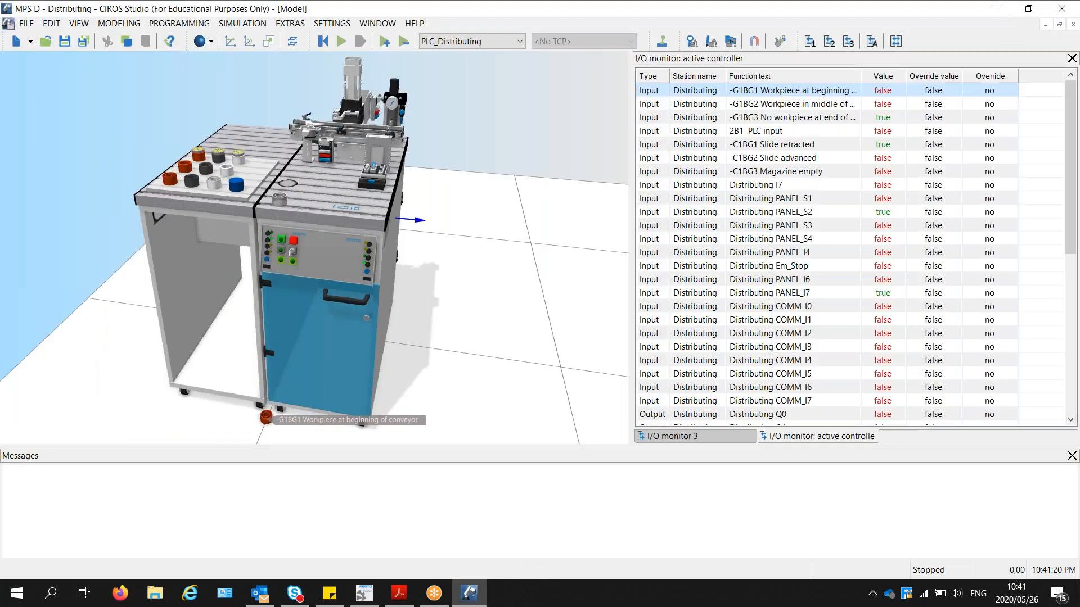
- Review the Distributing station's output signals in the CIROS I/O monitor and return to the FluidSIM circuit
drag(1074, 117, 1074, 279)
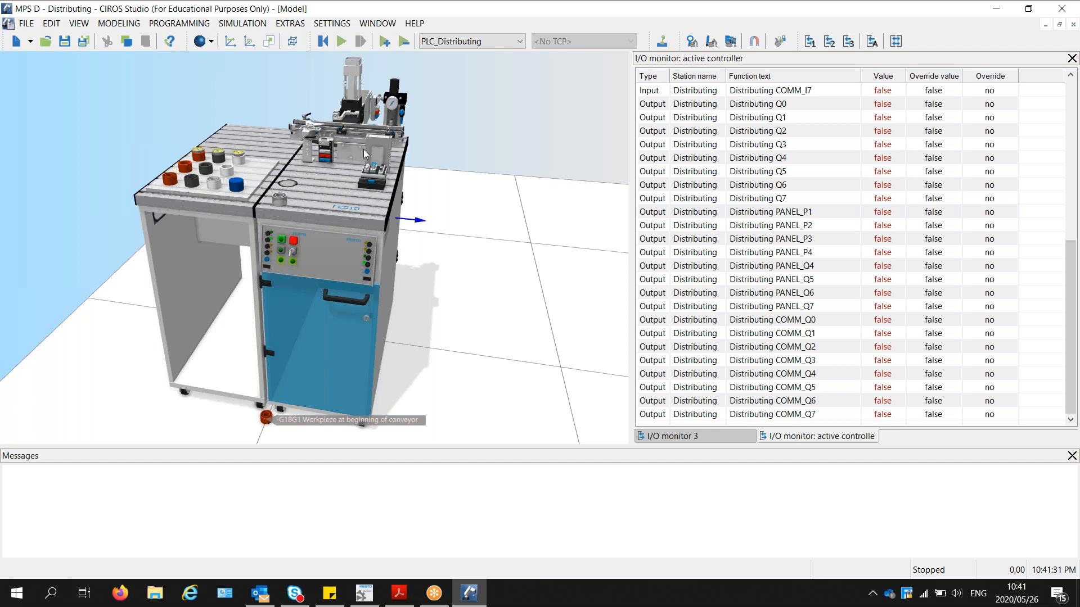
click(1028, 8)
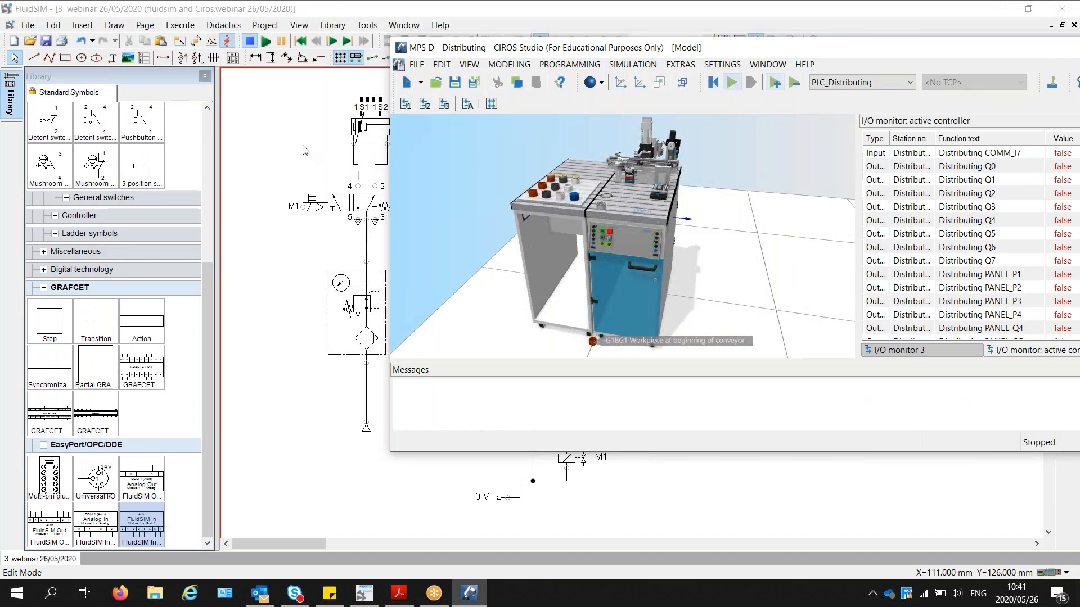
click(304, 149)
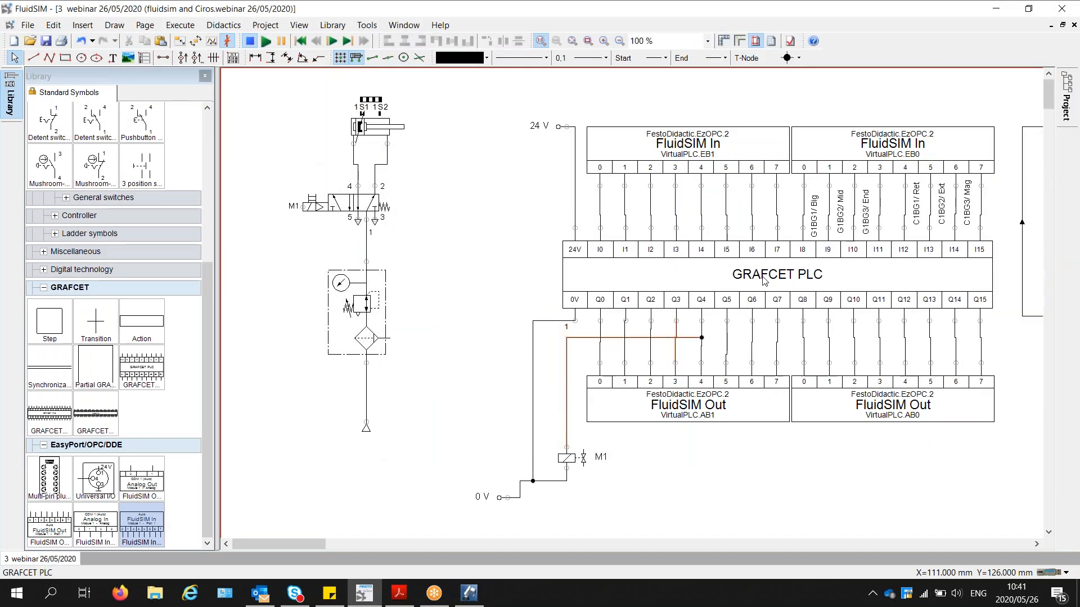
- Try identifying the line between PLC output Q4 and AB1 terminal 4 as "M1/ Eject" with the identification displayed
double_click(701, 348)
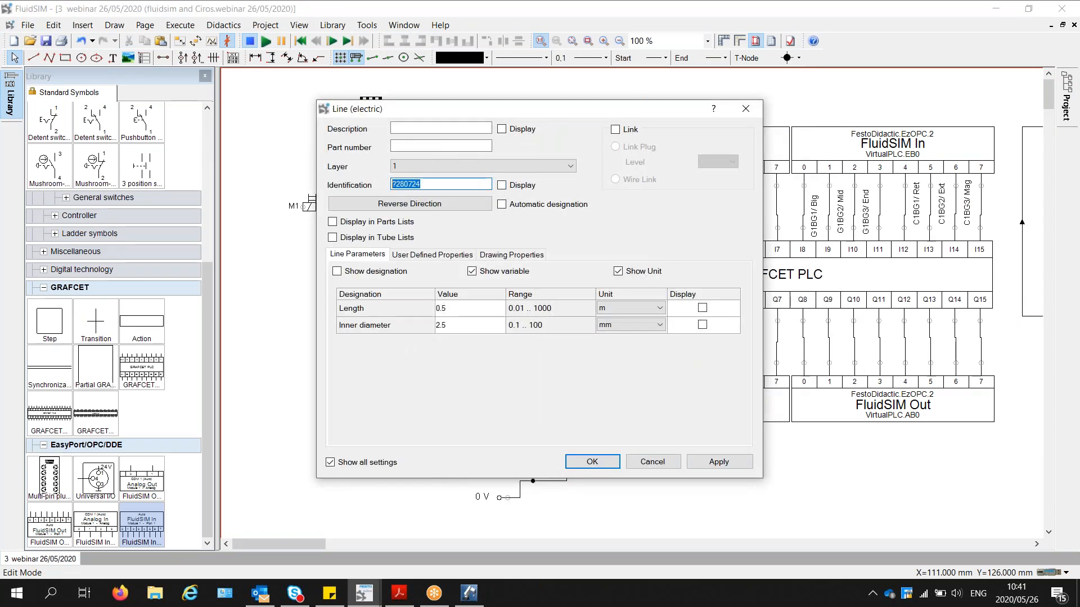
text(E)
text(1/)
text( Eject)
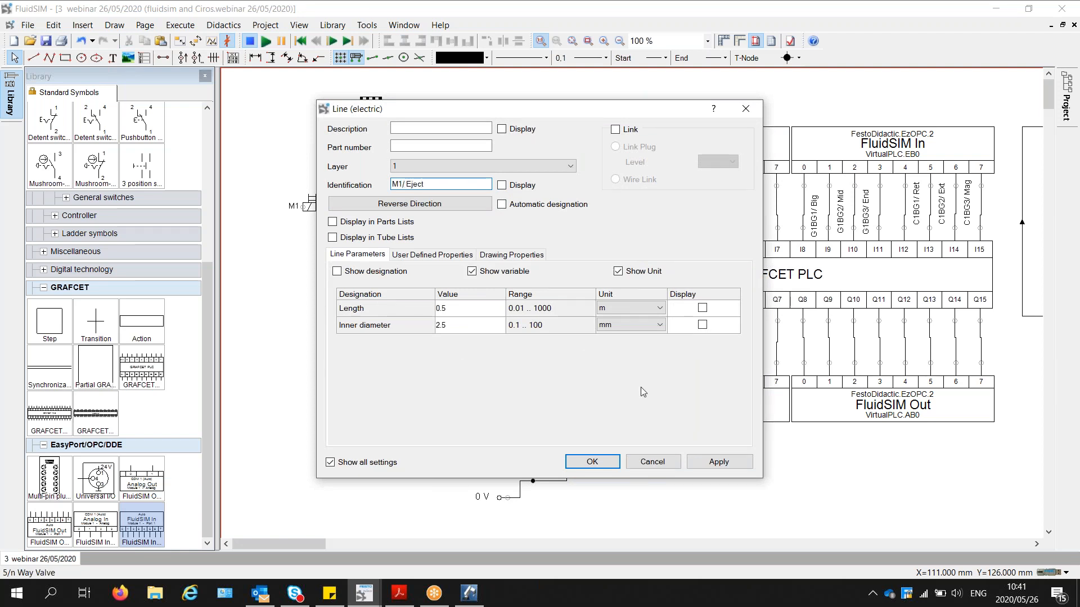
click(592, 462)
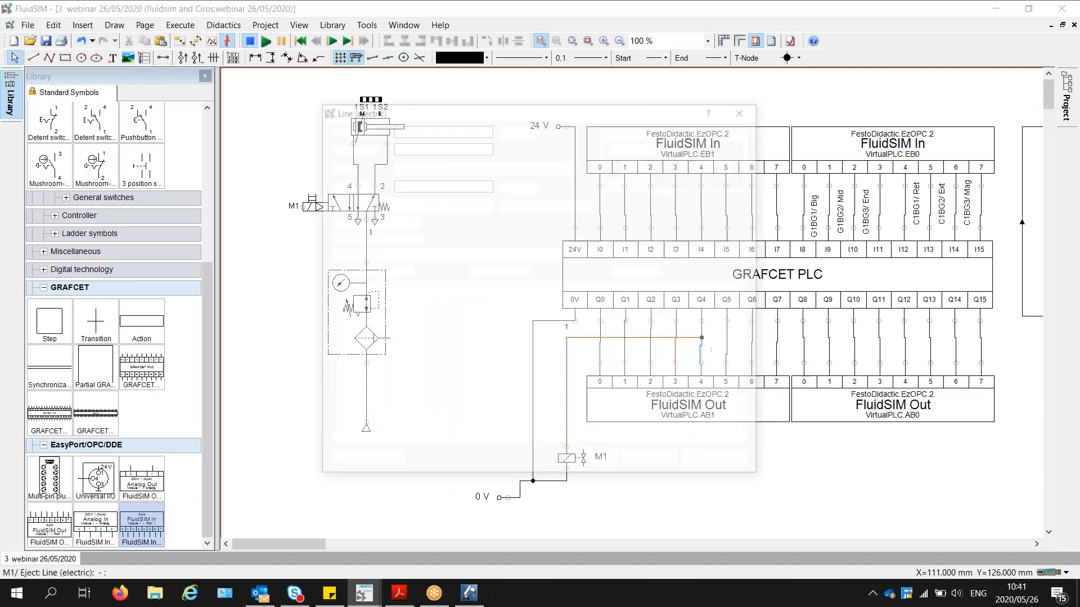
double_click(700, 355)
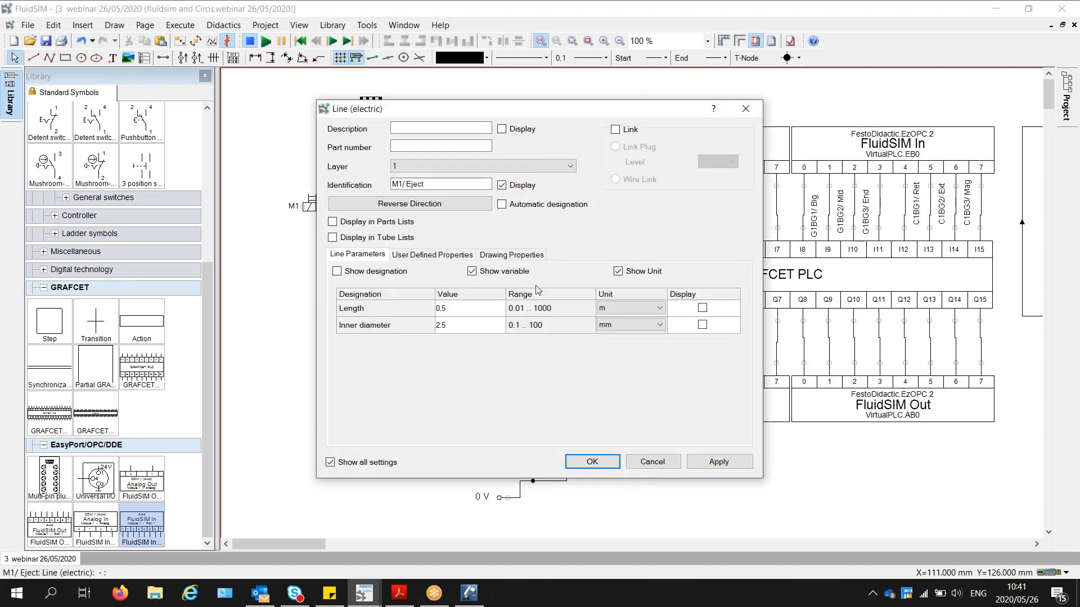
click(592, 462)
click(512, 7)
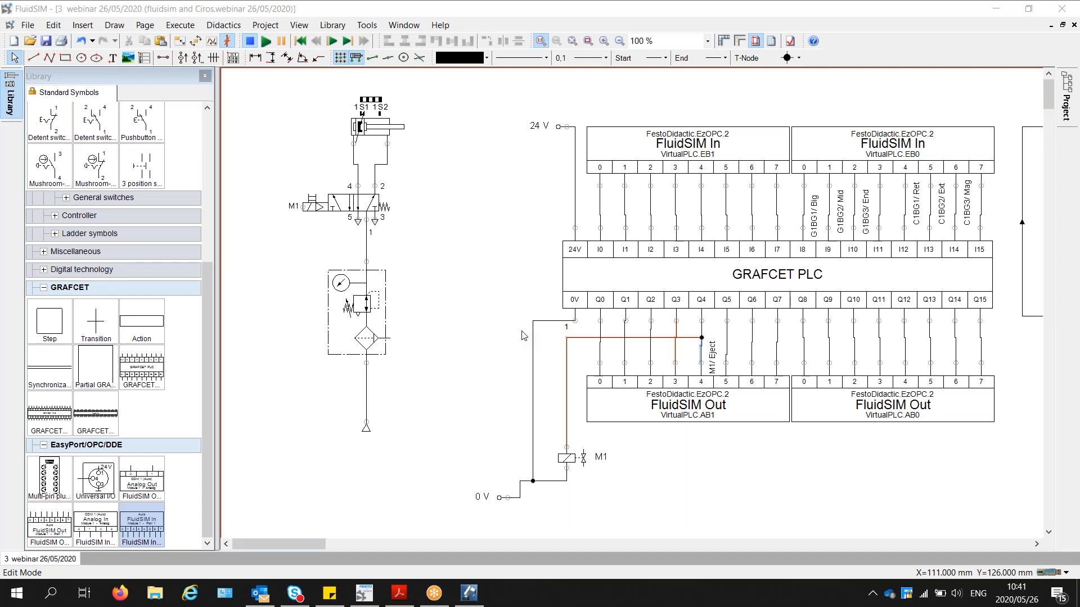
- Try identifying the line between PLC output Q2 and AB1 terminal 2 as "K1/ Conv" with the identification displayed
click(650, 347)
double_click(651, 347)
text(C)
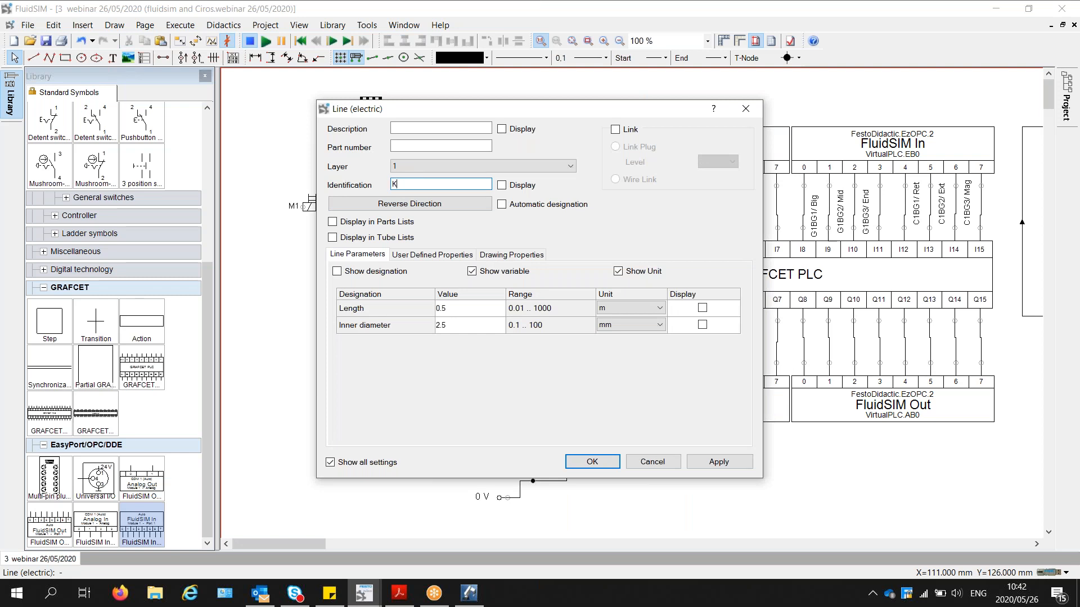
text(1/ Conv)
click(602, 466)
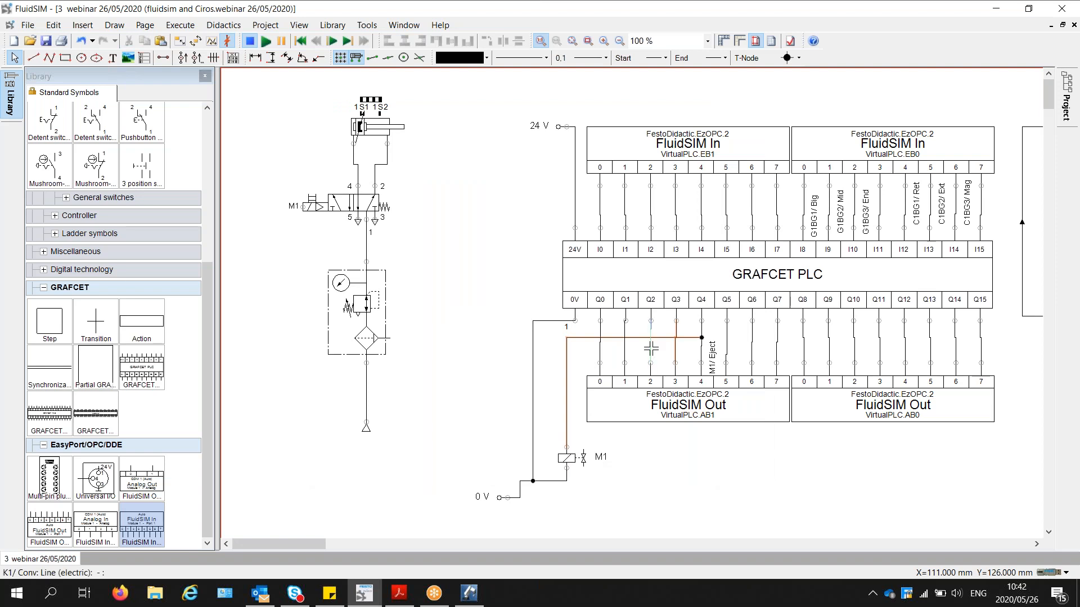
double_click(633, 340)
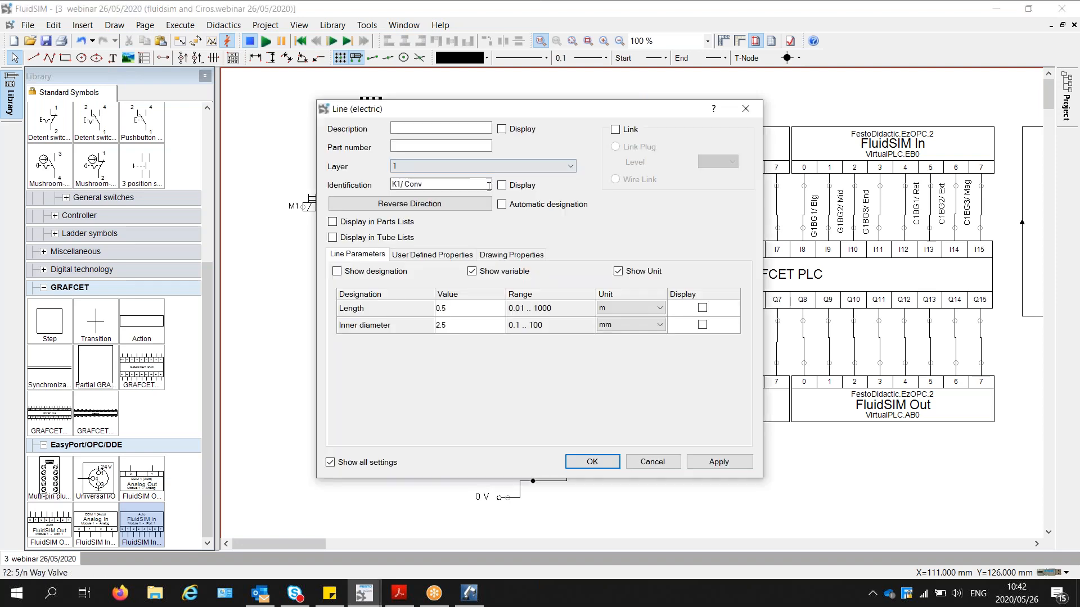
click(613, 472)
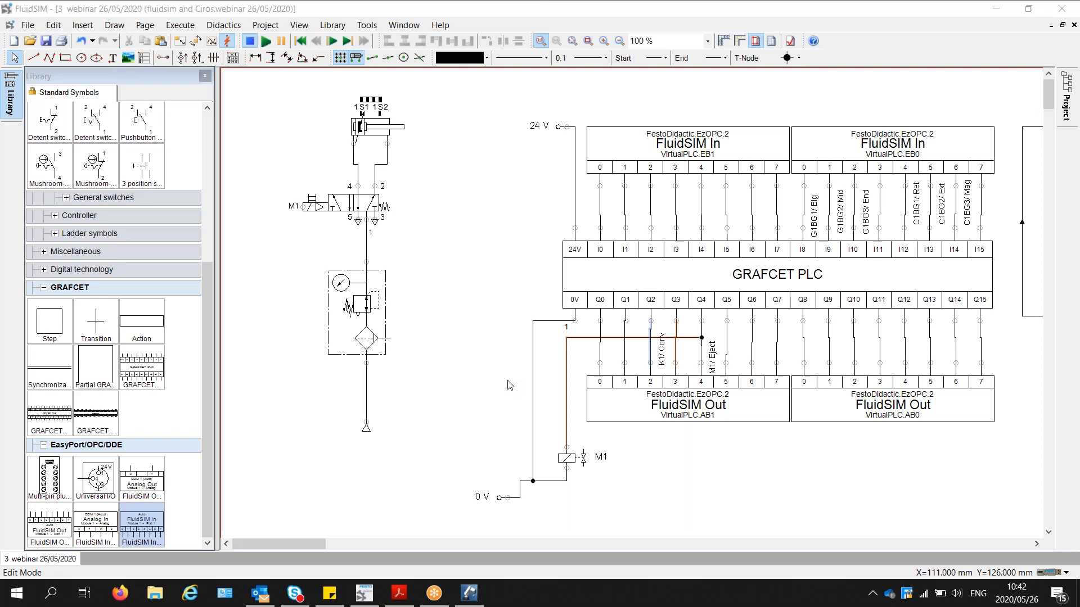
click(731, 481)
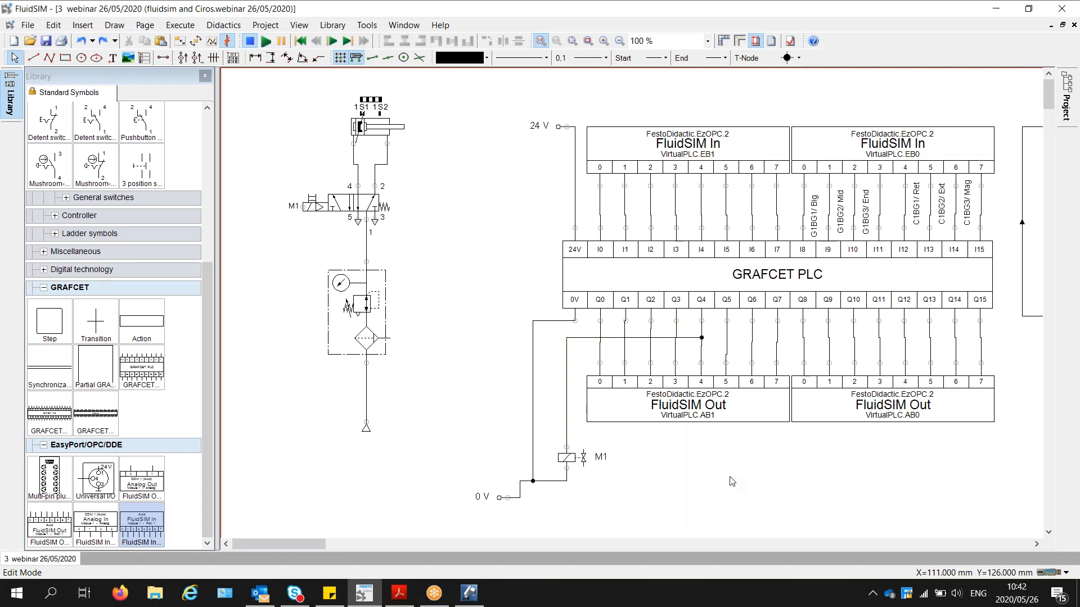
- Identify the line between PLC output Q12 and AB0 terminal 4 as "M1/ Eject" and display the identification
click(908, 354)
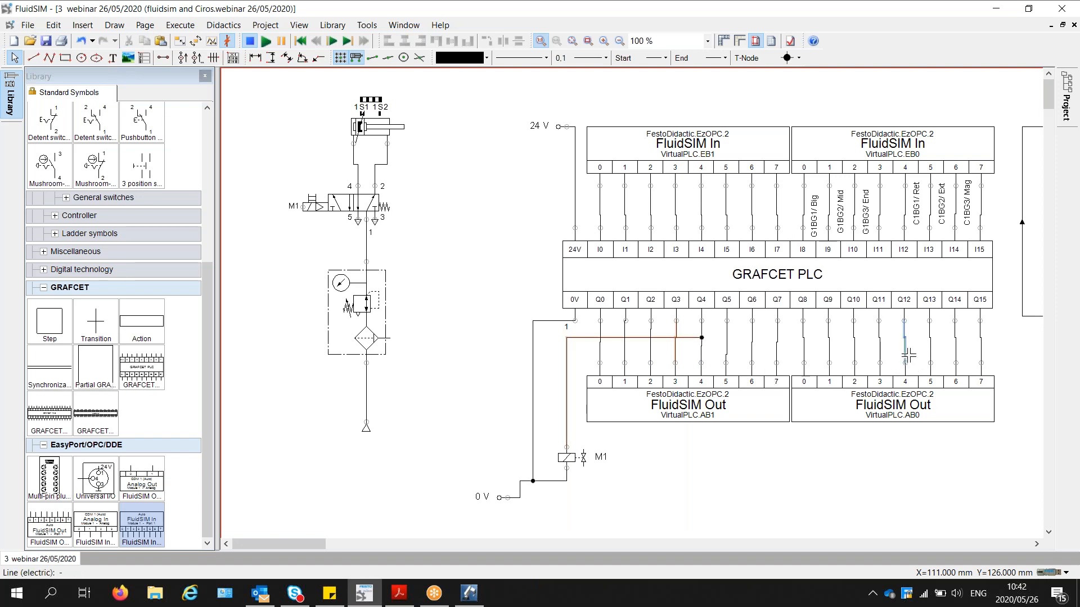
double_click(908, 355)
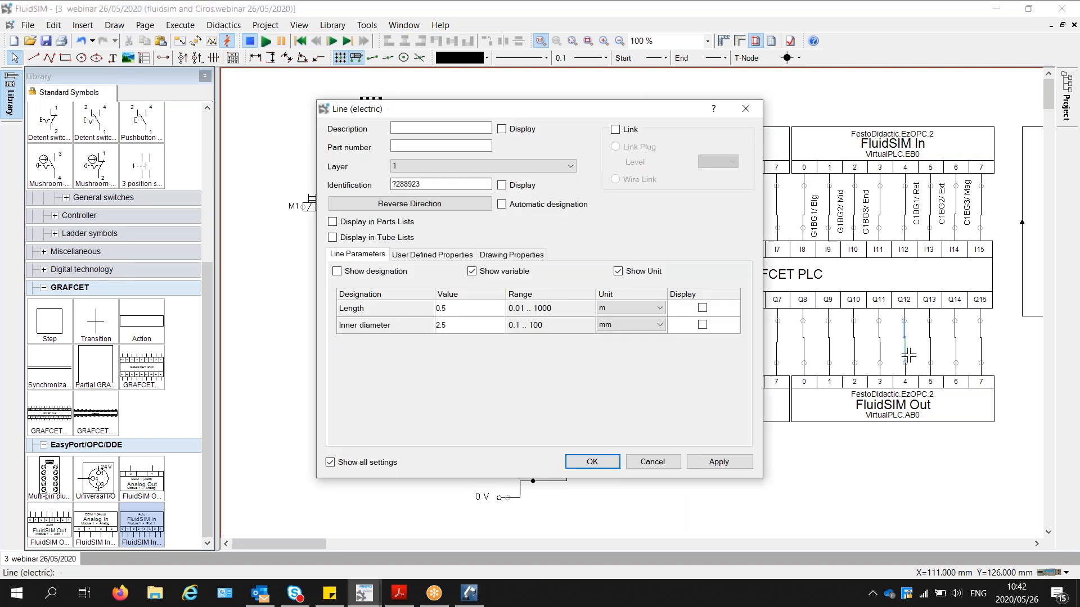
click(501, 185)
drag(461, 183, 392, 184)
text(M1/ Eject)
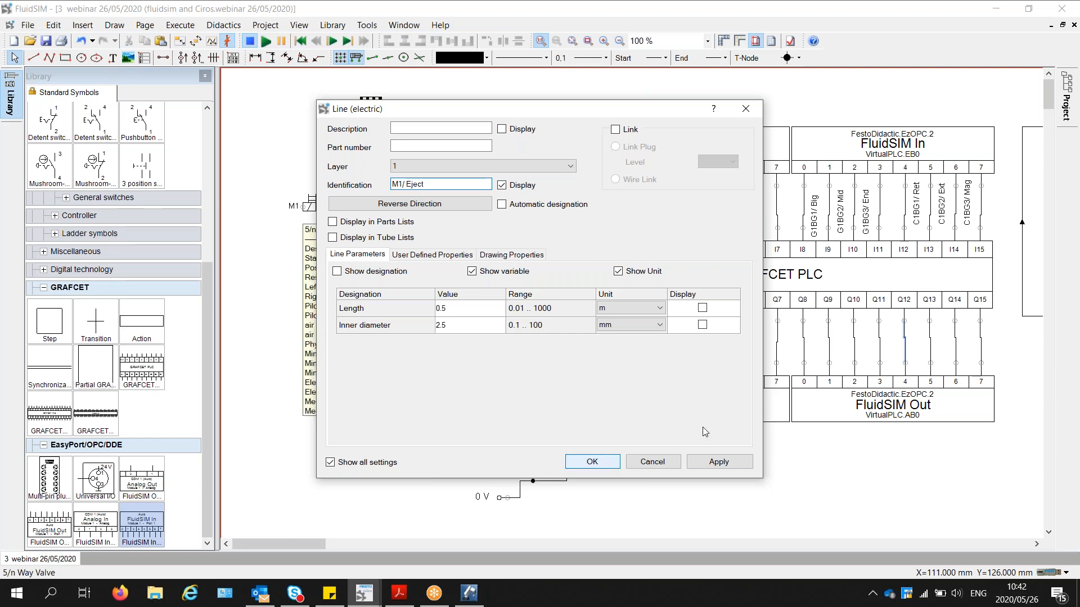
click(592, 461)
- Identify the line between PLC output Q10 and AB0 terminal 2 as "K1/ Conv" and display the identification
double_click(853, 343)
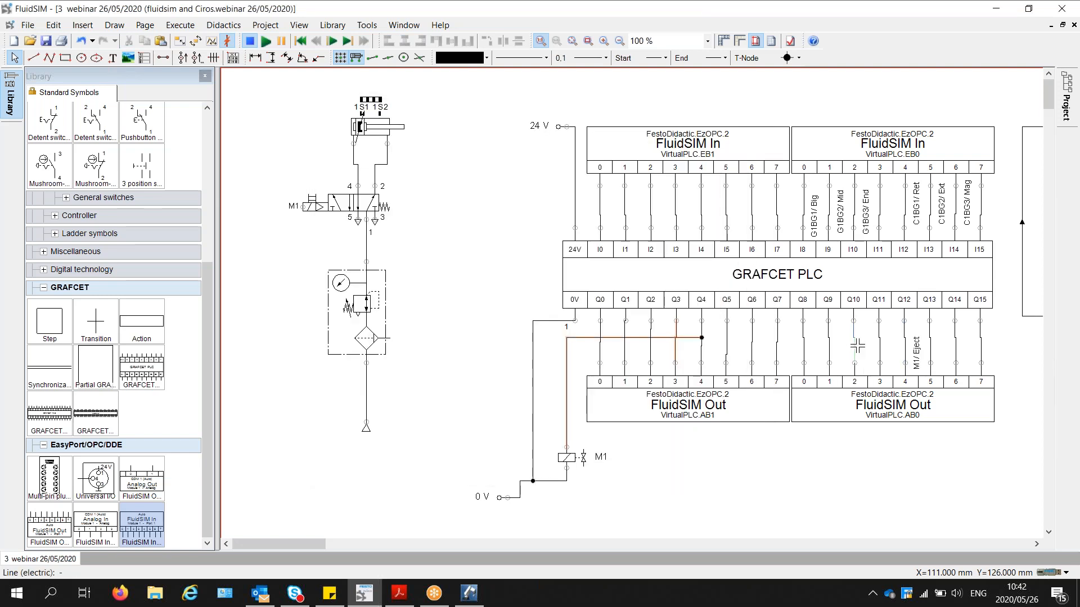
click(501, 185)
key(shift+Tab)
text(K)
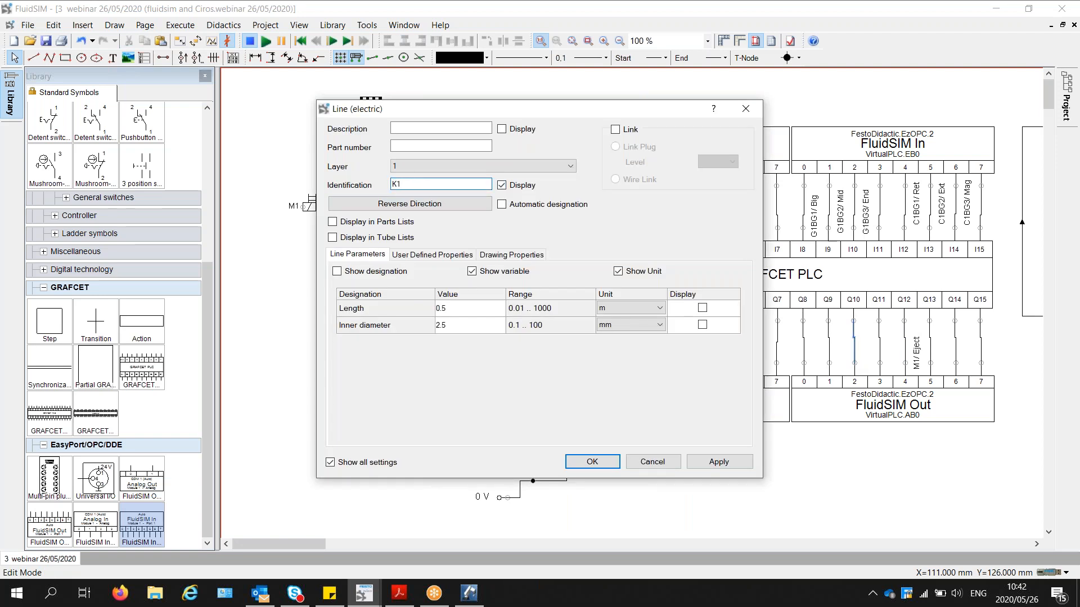
text(1/ Conv)
click(603, 465)
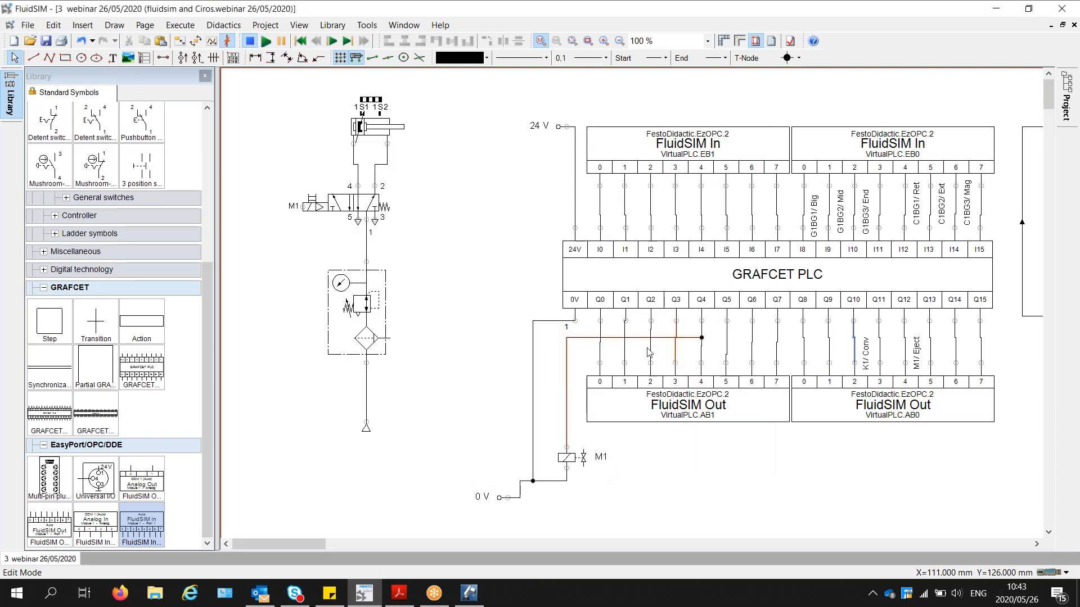
- Identify the line between PLC output Q0 and AB1 terminal 0 as "P1/ Start" and display the identification
double_click(600, 347)
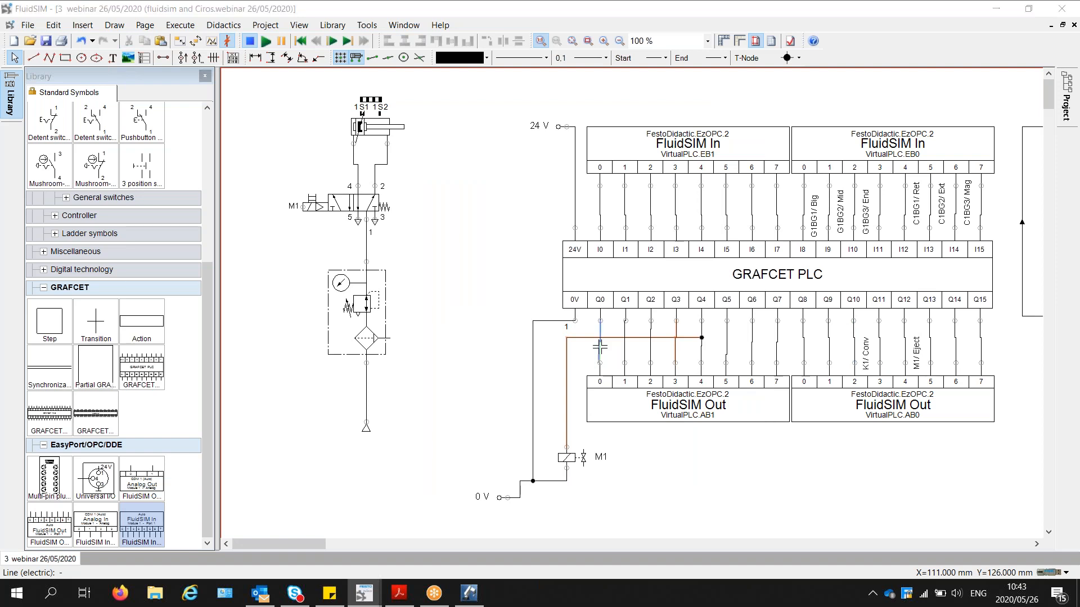
click(439, 180)
double_click(439, 179)
text(P1/ S)
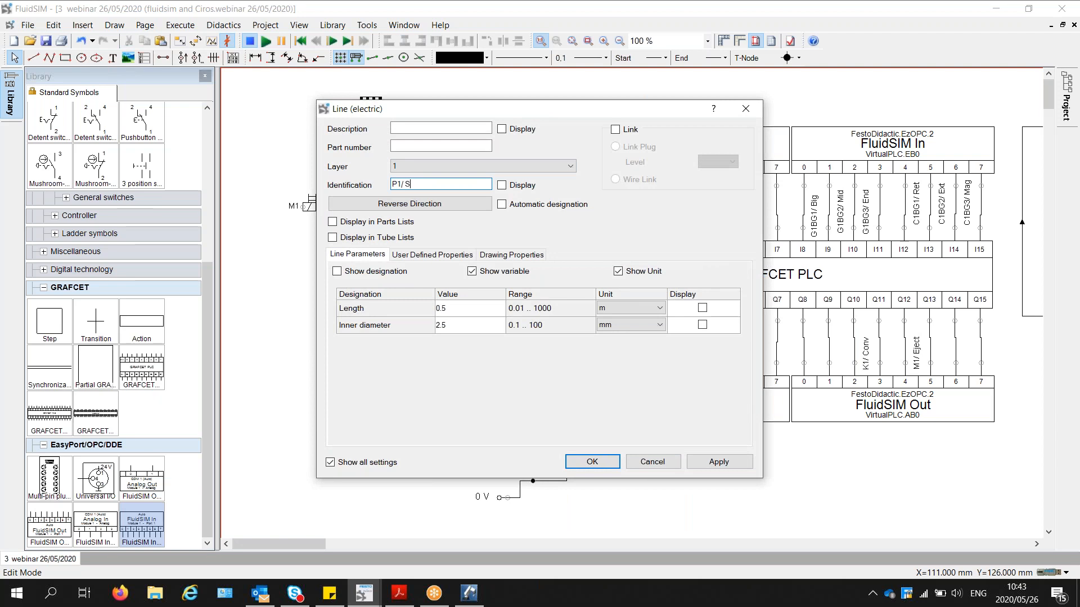
text(tart)
click(592, 461)
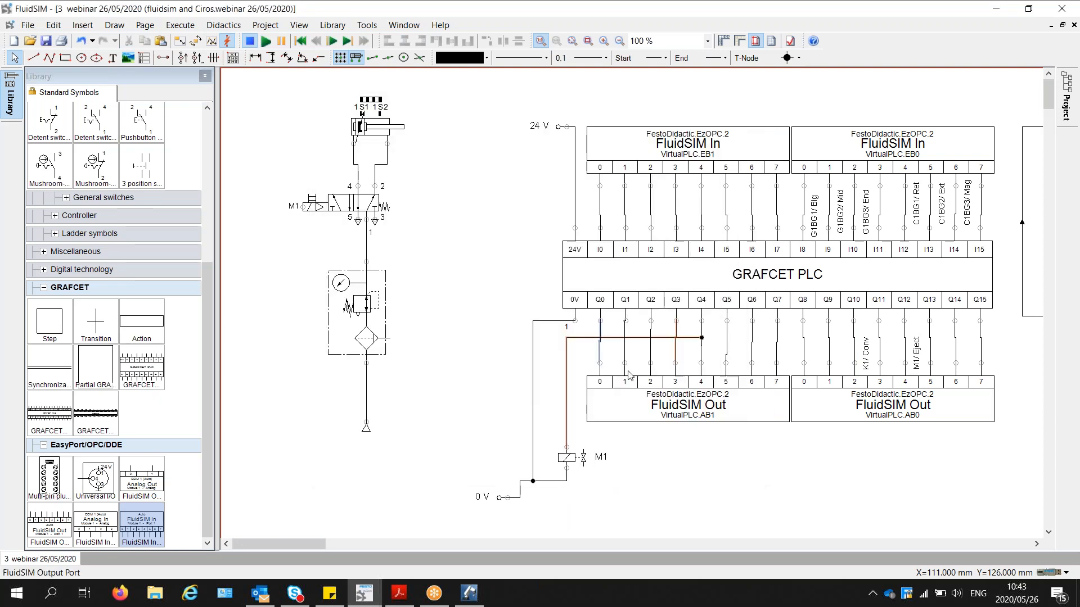
double_click(600, 350)
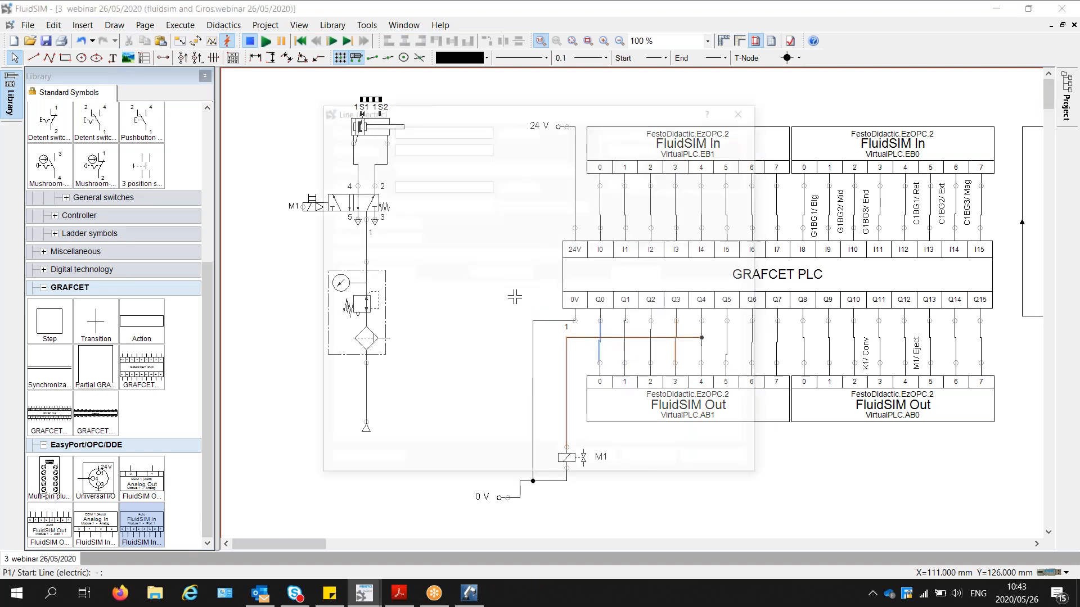
click(603, 466)
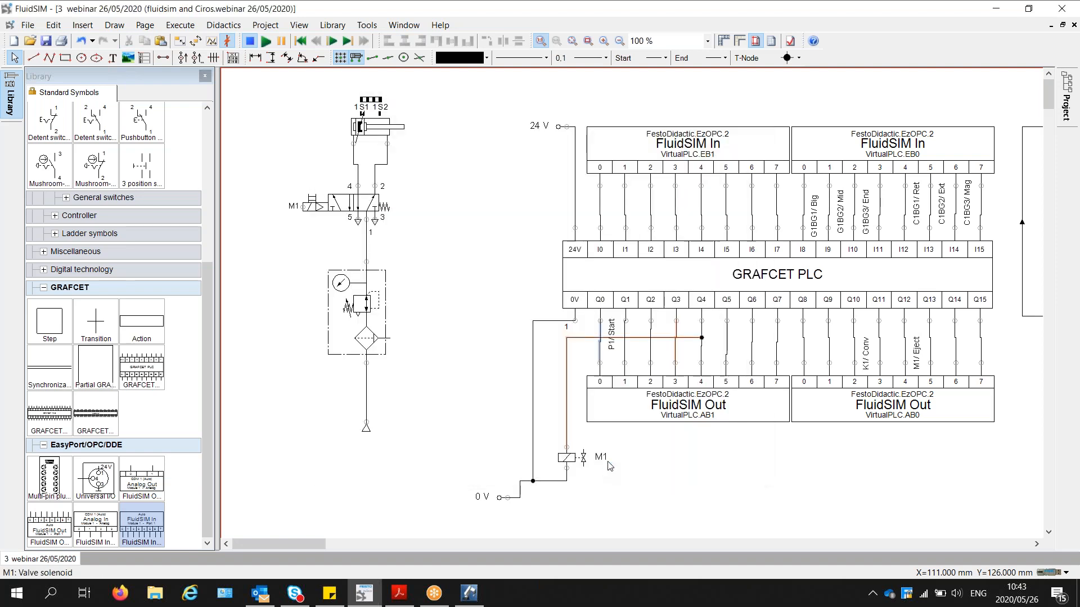
- Move the "P1/ Start" label slightly down along its line, closer to the AB1 output block
click(619, 338)
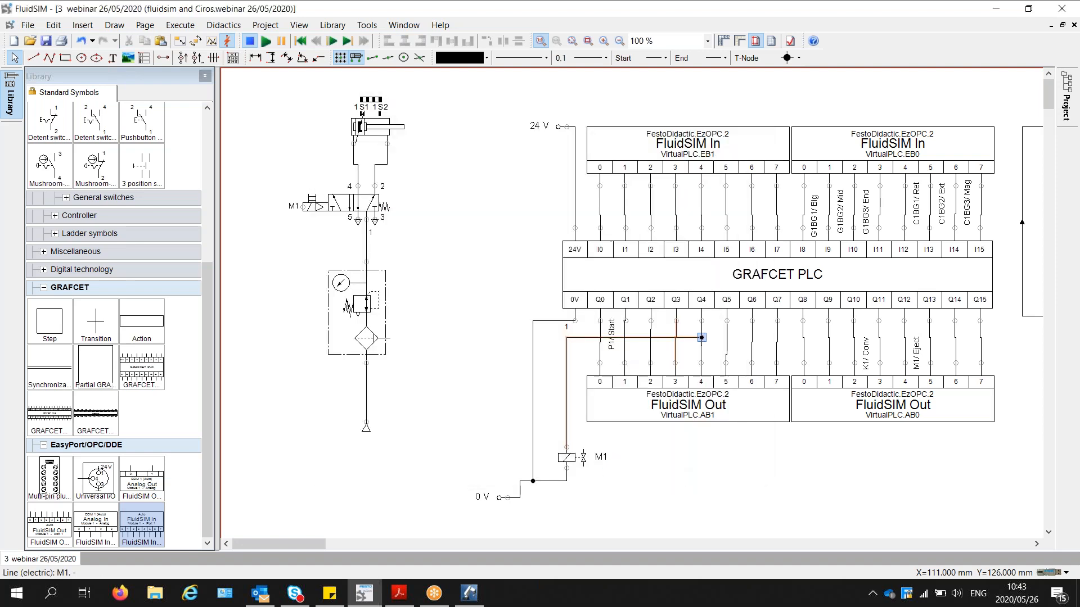
drag(611, 336, 612, 349)
click(728, 484)
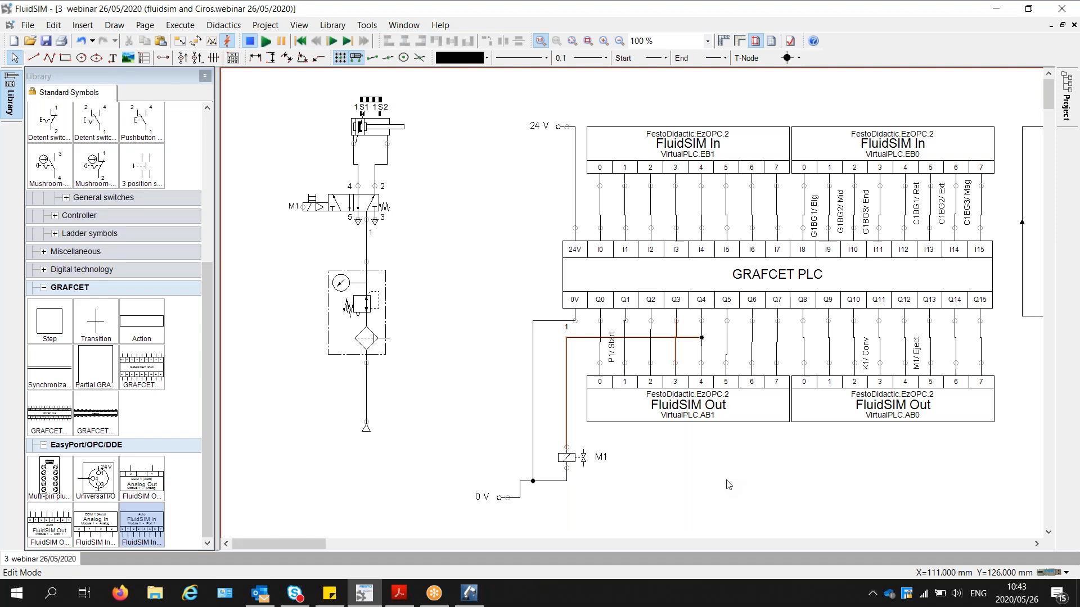
- Hide the symbol library and identify the line between EB1 terminal 0 and PLC input I0 as "S1/ Start", displaying the identification
click(203, 77)
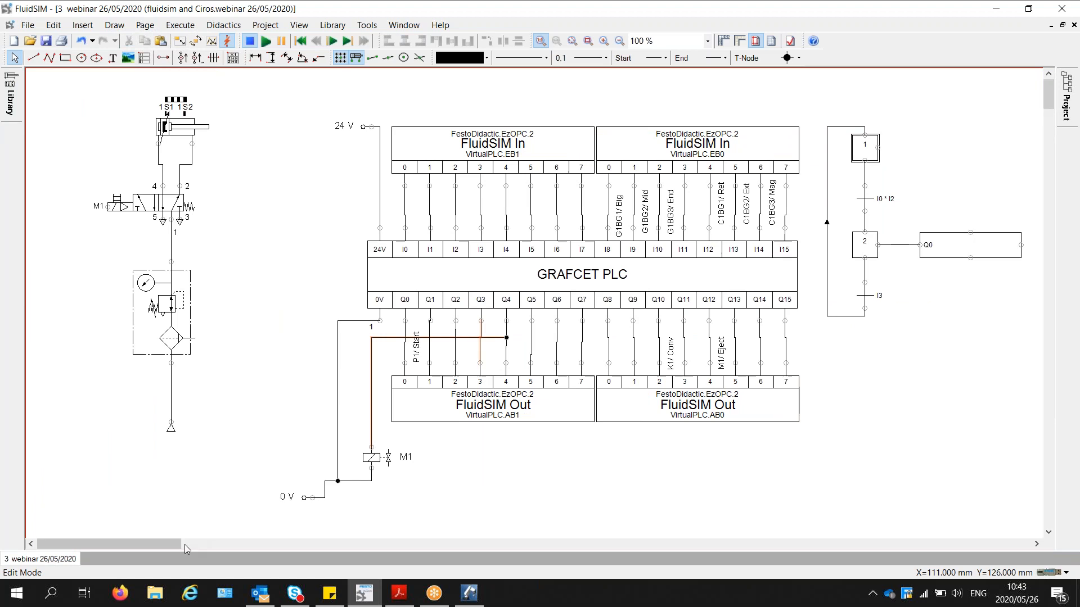
drag(174, 544, 187, 544)
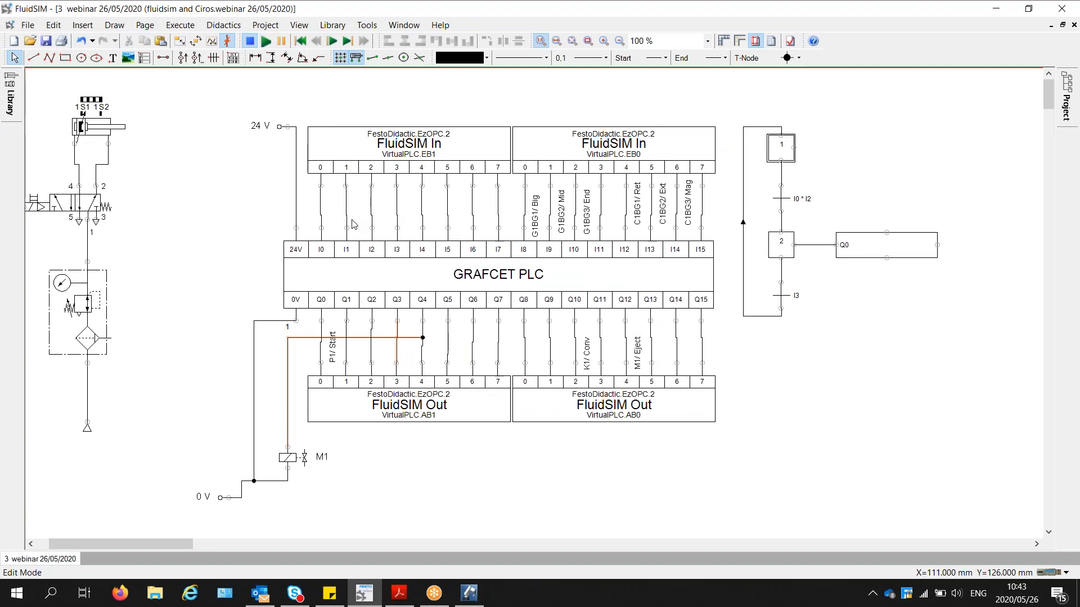
double_click(322, 214)
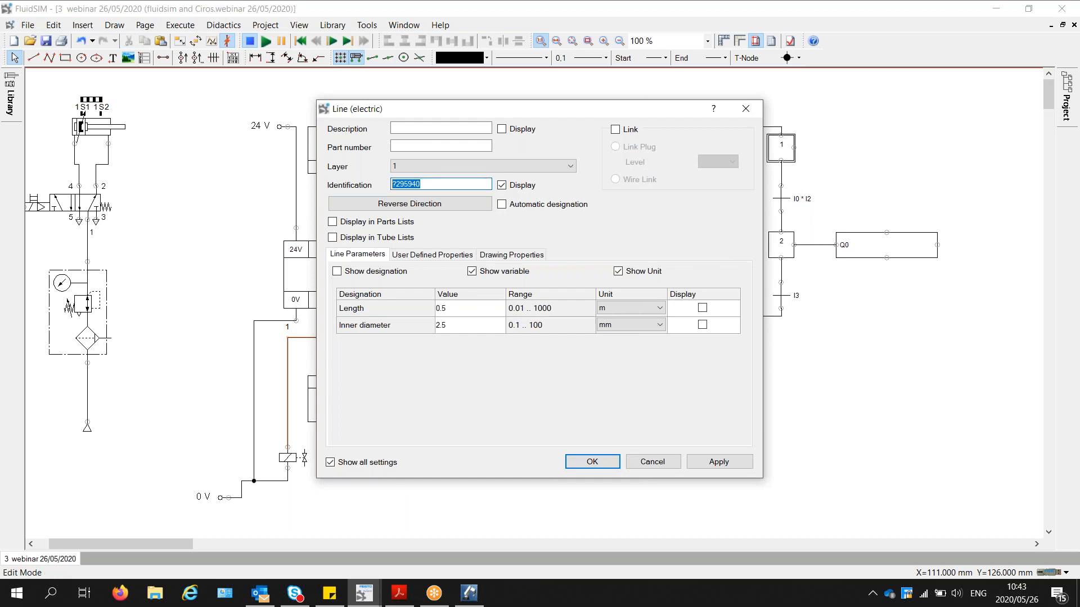
key(BackSpace)
text(S1/ Start)
click(600, 462)
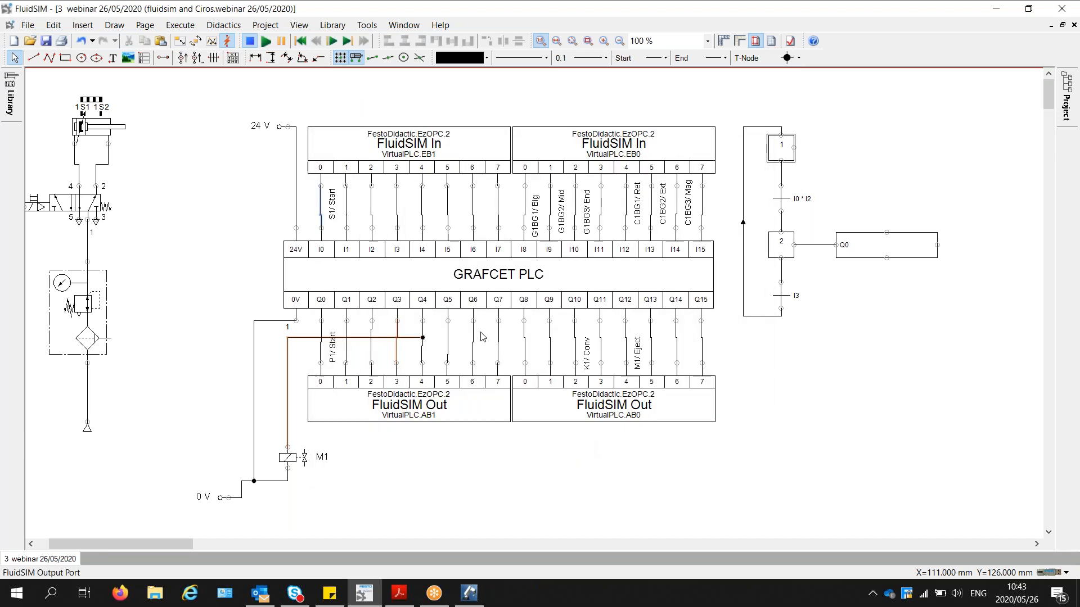
- Identify the line between EB1 terminal 1 and PLC input I1 as "S2/ Stop" and display the identification
double_click(347, 214)
text(S2/ Stop)
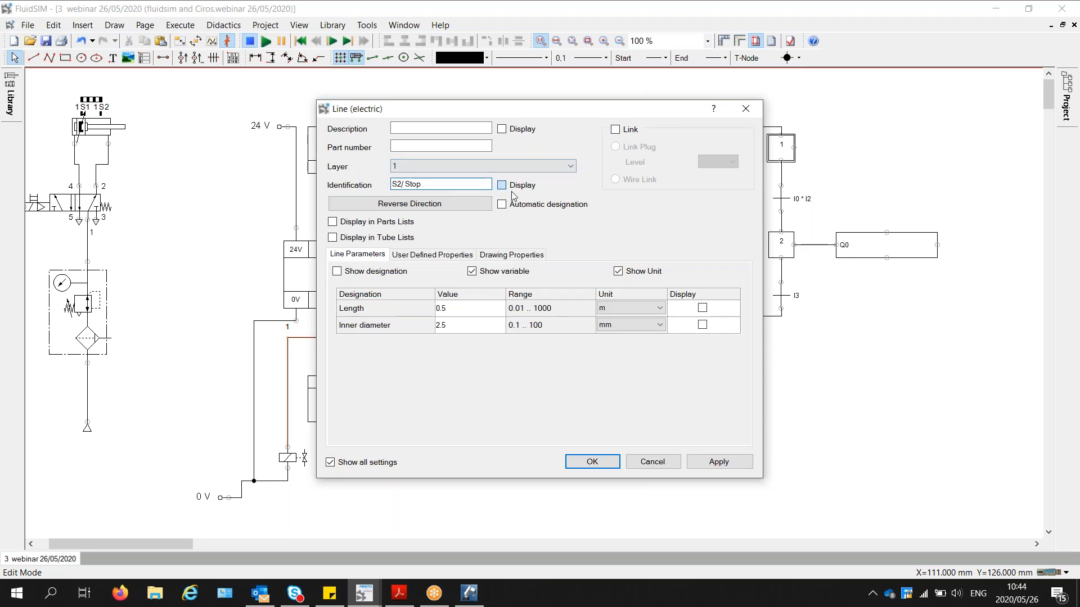
click(583, 461)
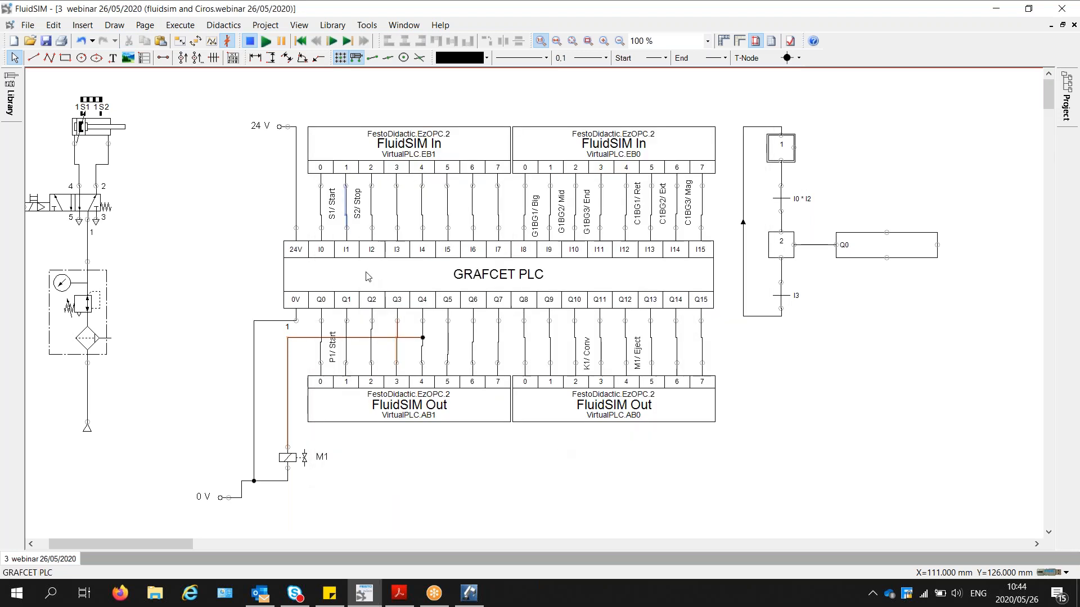
- Identify the line between EB1 terminal 2 and PLC input I2 as "S3/ man" and display the identification
double_click(383, 215)
text(S3)
text(/ S)
key(BackSpace)
key(BackSpace)
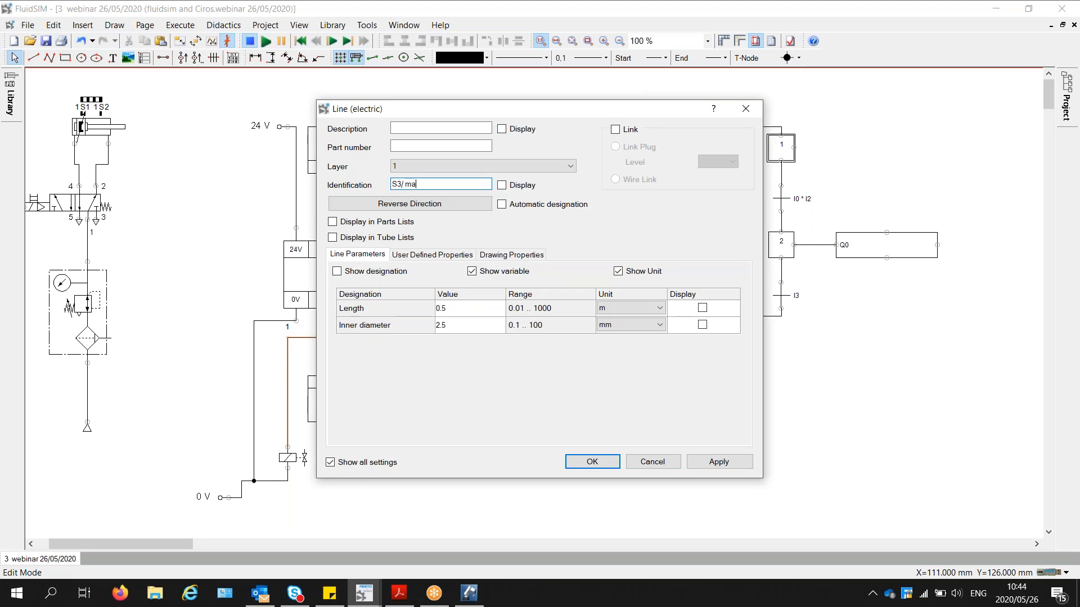
click(501, 185)
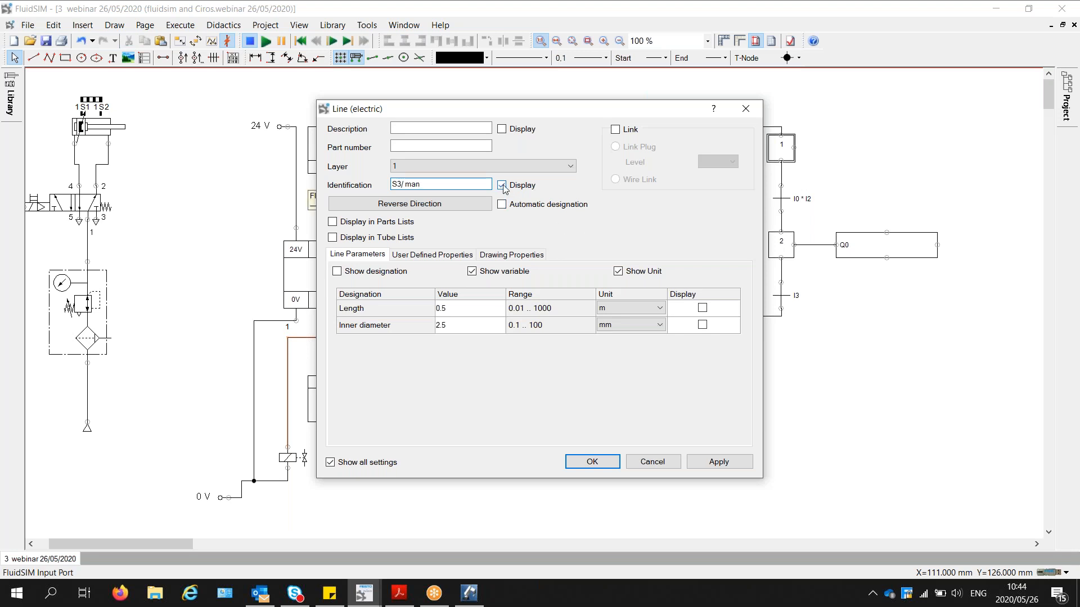
click(582, 463)
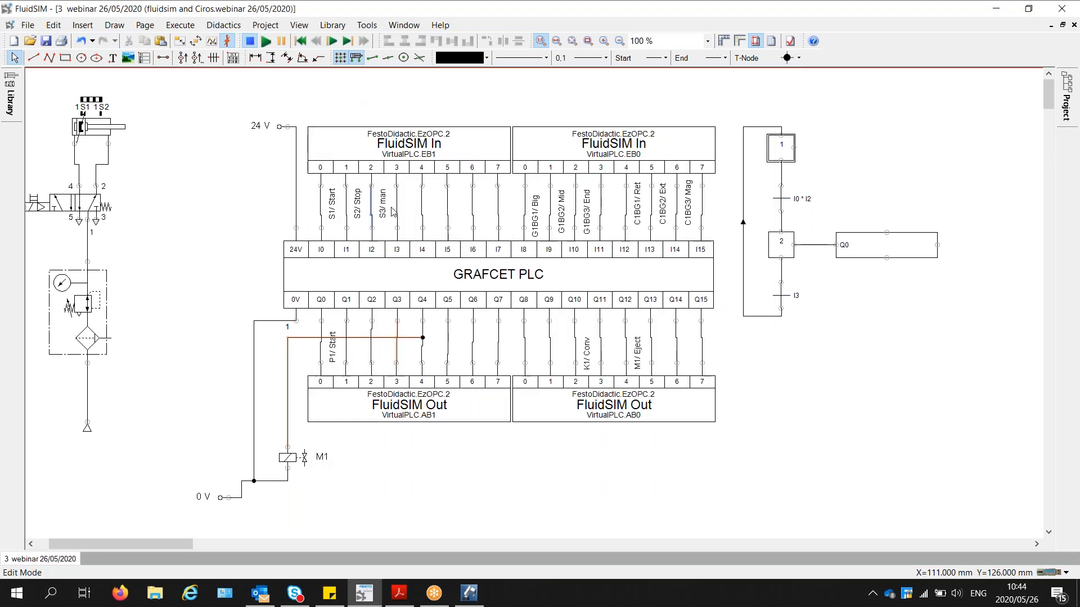
- Identify the line between EB1 terminal 3 and PLC input I3 as "S4/ Reset" and display the identification
double_click(423, 228)
text(S4/ Reset)
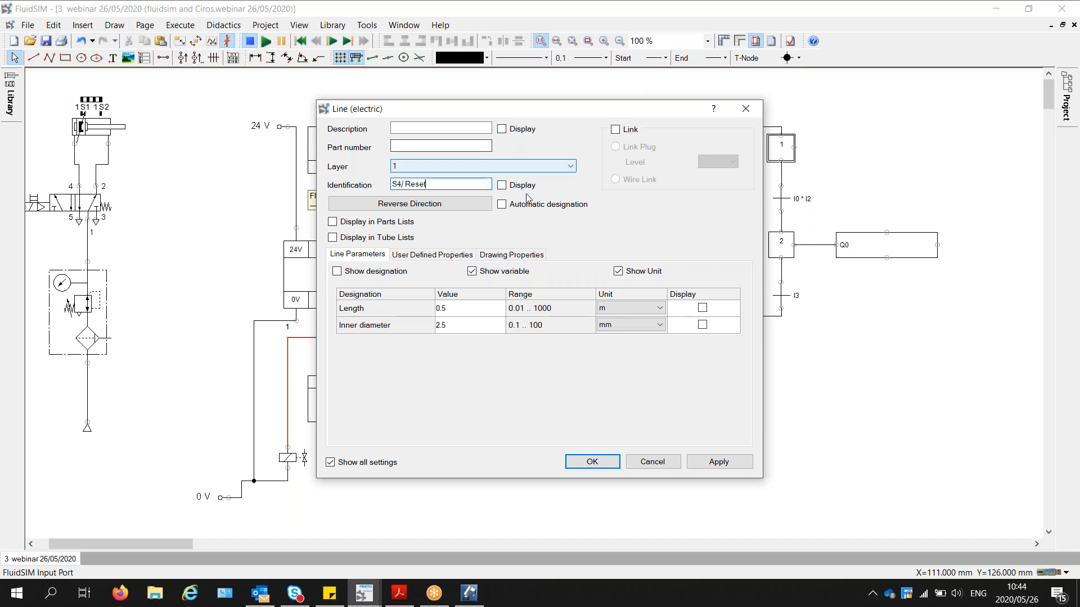
click(502, 185)
click(590, 462)
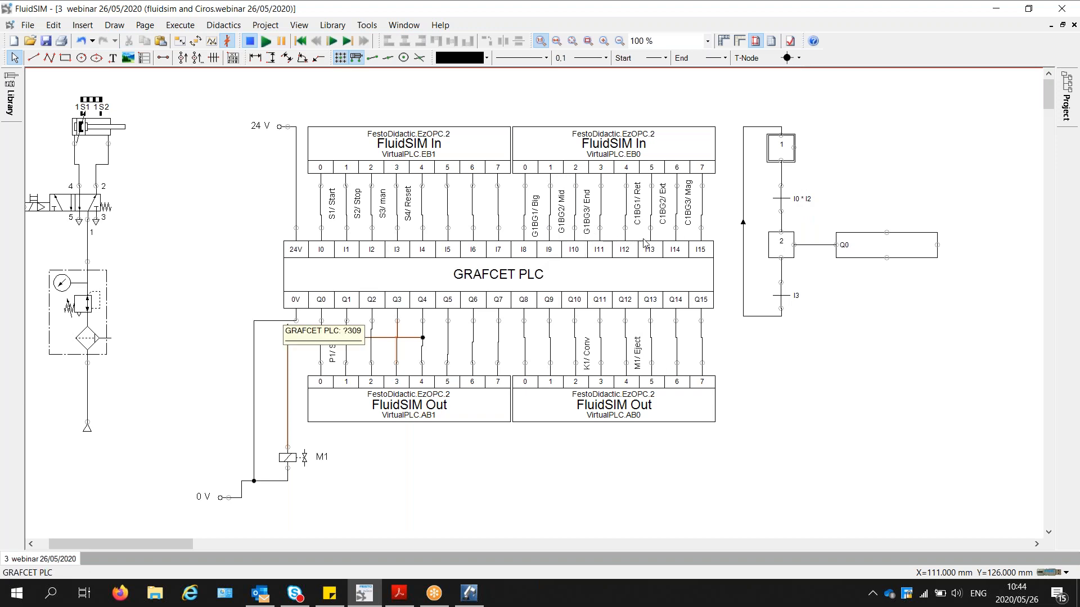
- Set the condition of the transition between GRAFCET steps 1 and 2 to "I0 * I12"
double_click(787, 198)
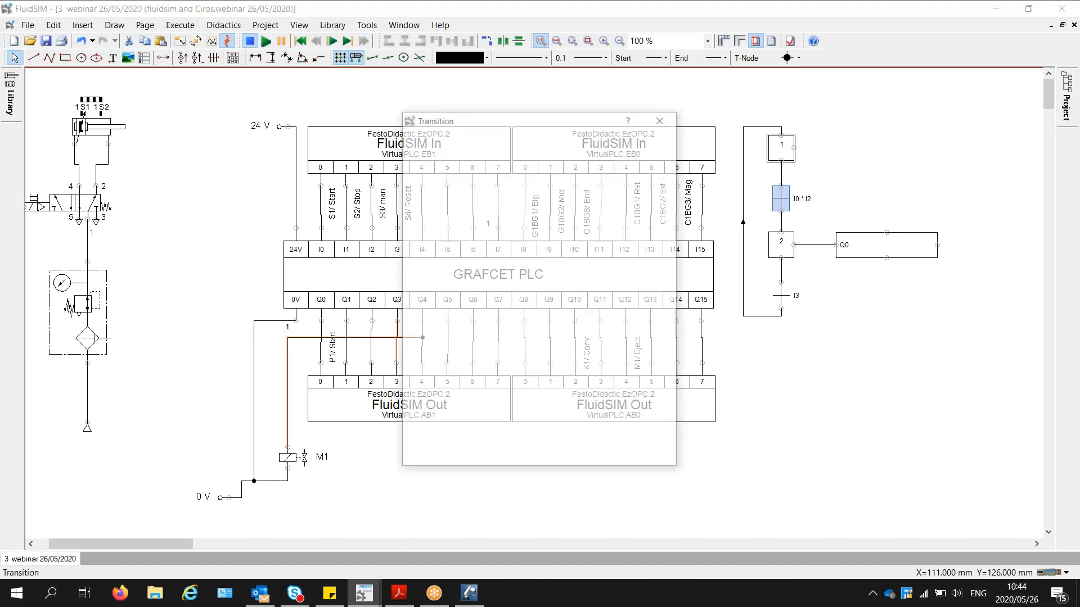
click(474, 324)
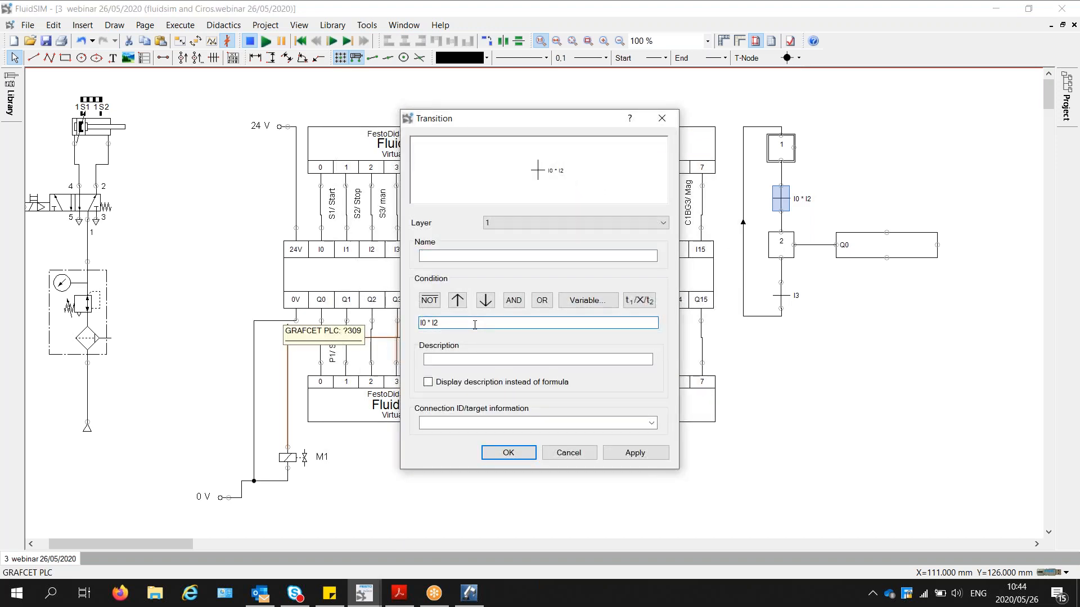
text(1)
click(509, 452)
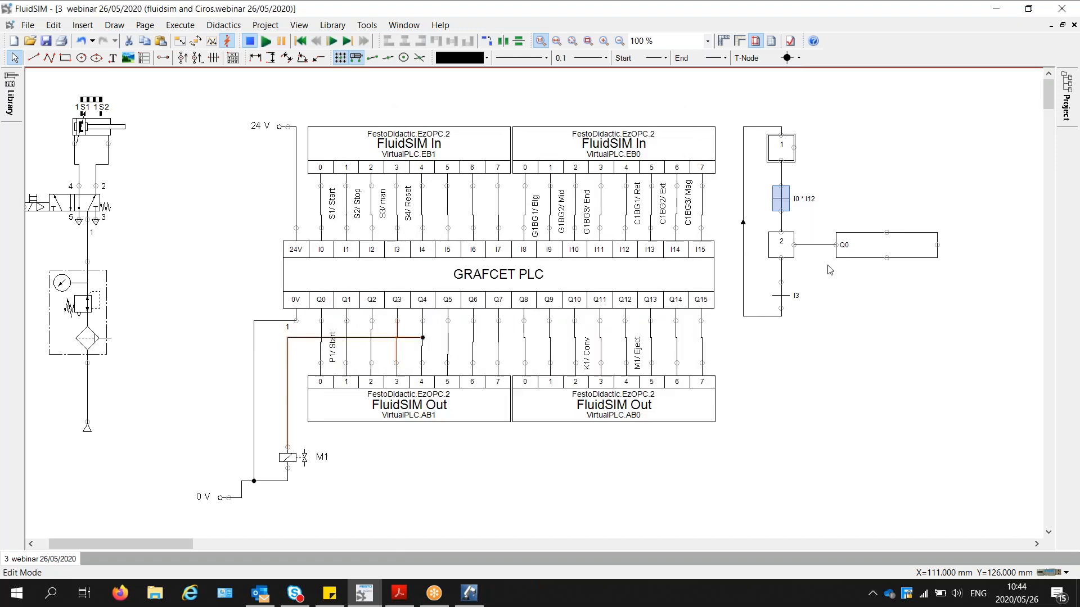
- Extend the condition of the transition between steps 1 and 2 with "* NOT I14"
double_click(784, 211)
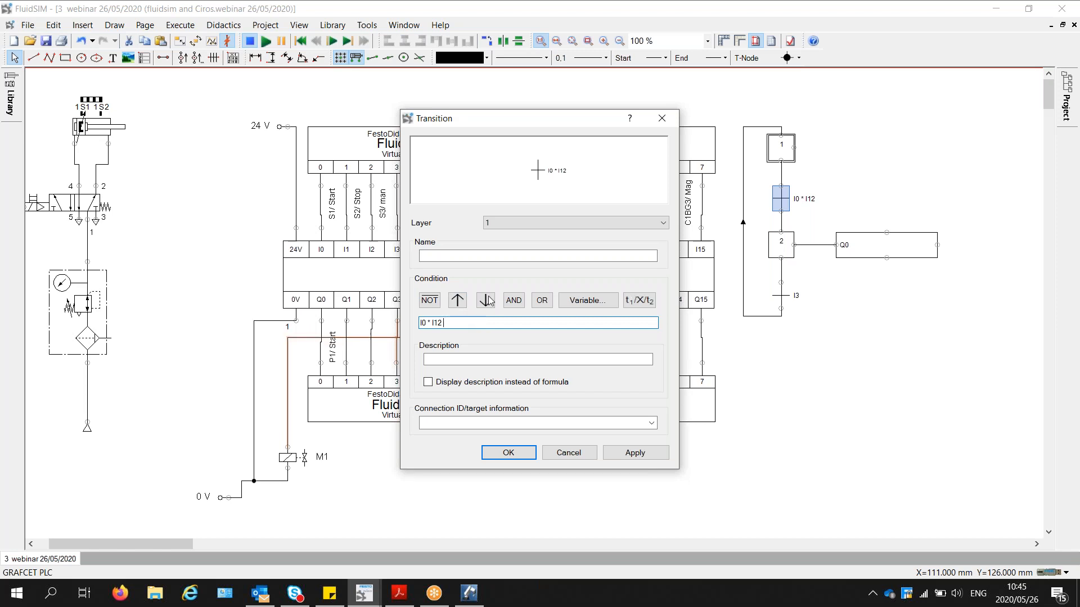
text(*)
click(429, 300)
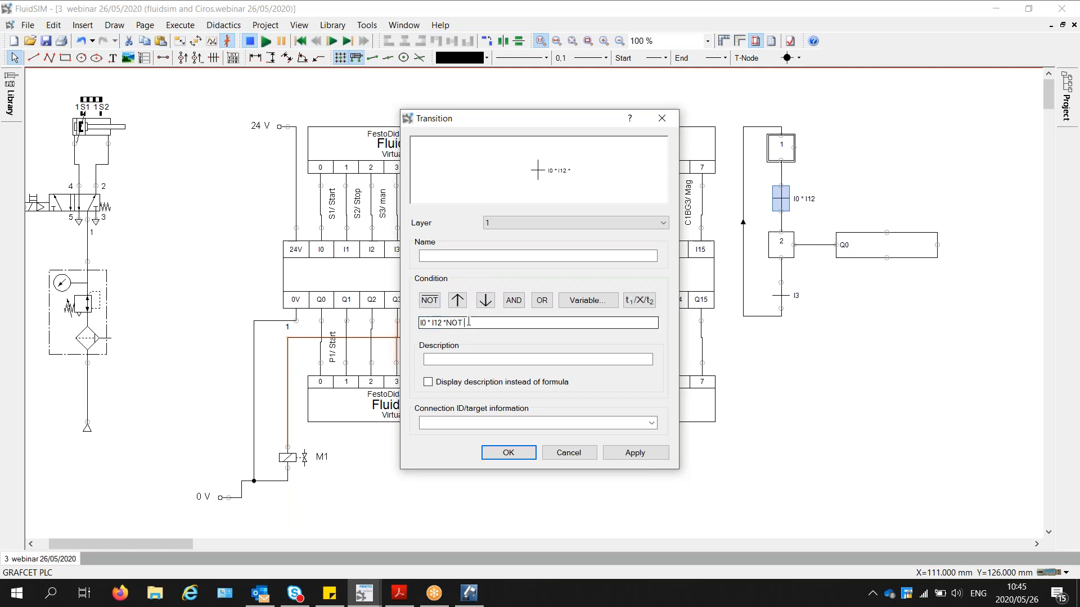
drag(540, 118, 319, 131)
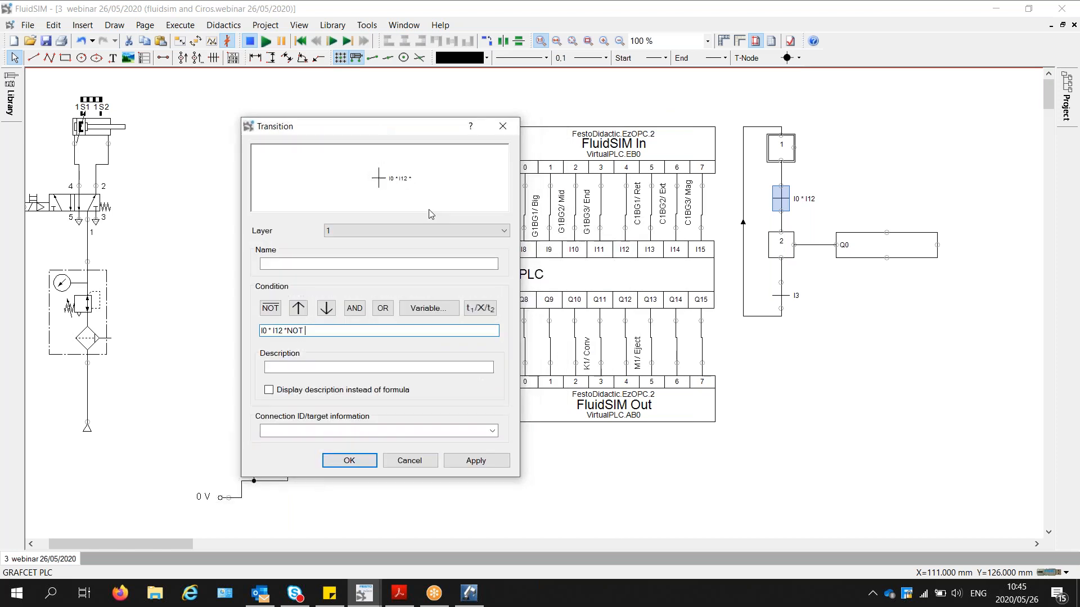
text(I14)
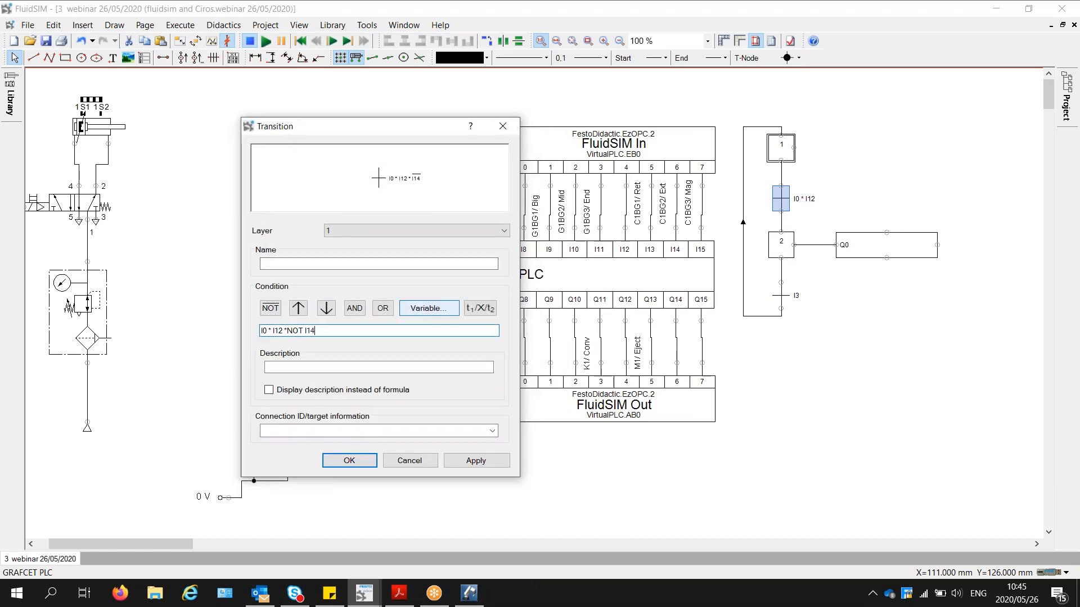
click(349, 461)
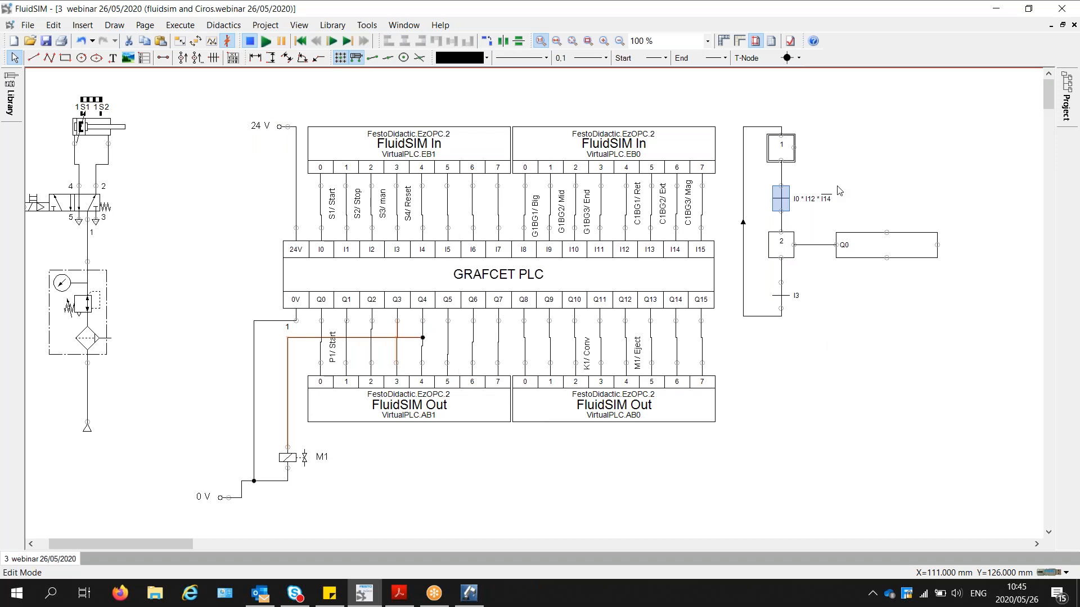
- Copy the Q0 action of step 2, attach the copy to step 1 and keep Q0 as its output
click(882, 235)
key(ctrl+c)
key(ctrl+v)
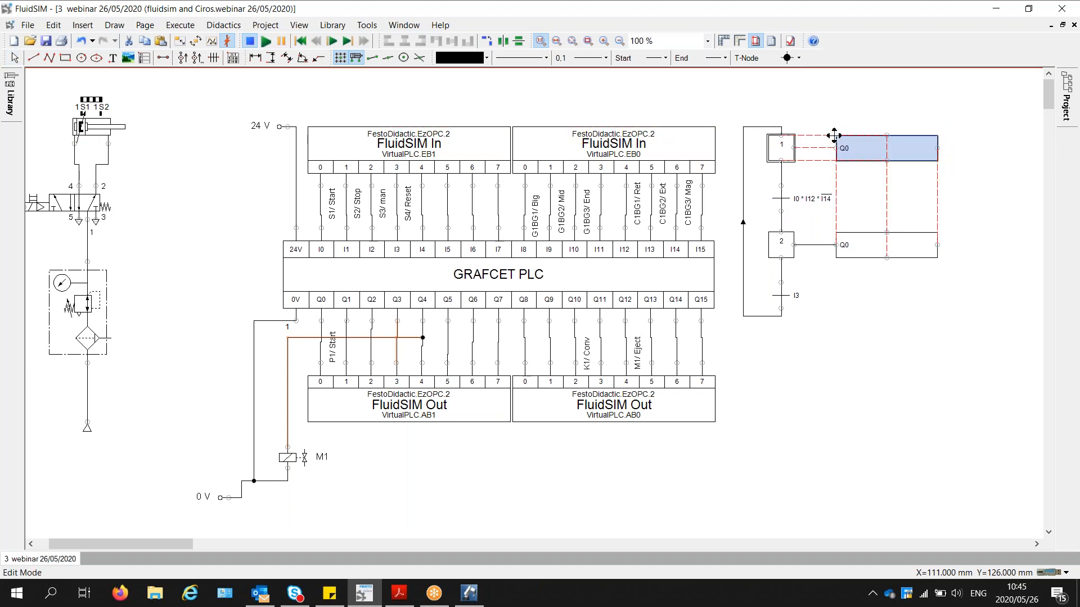
click(843, 149)
double_click(860, 145)
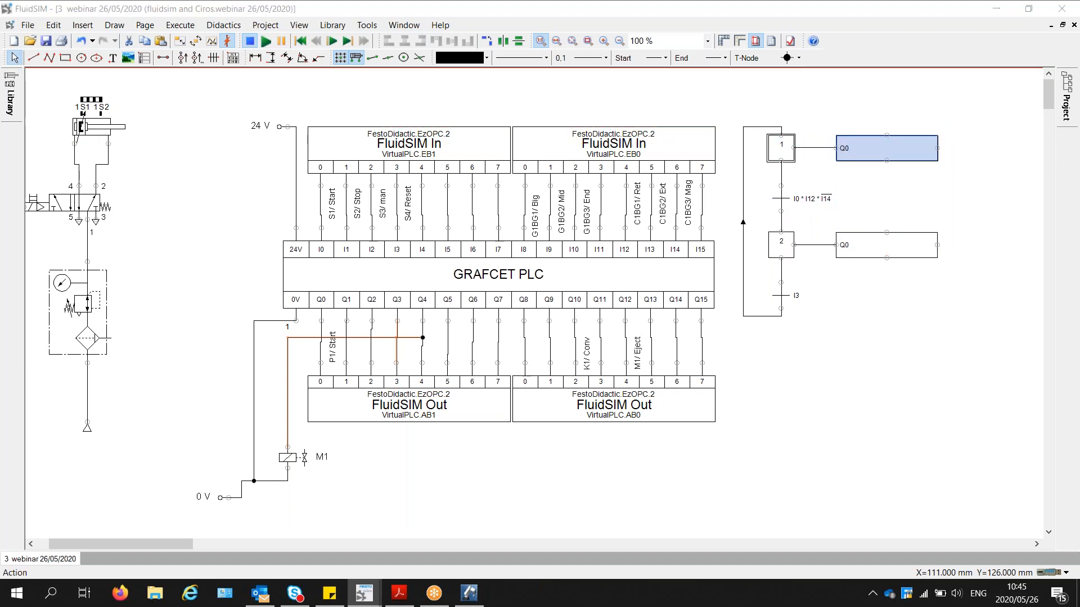
drag(771, 136, 1011, 106)
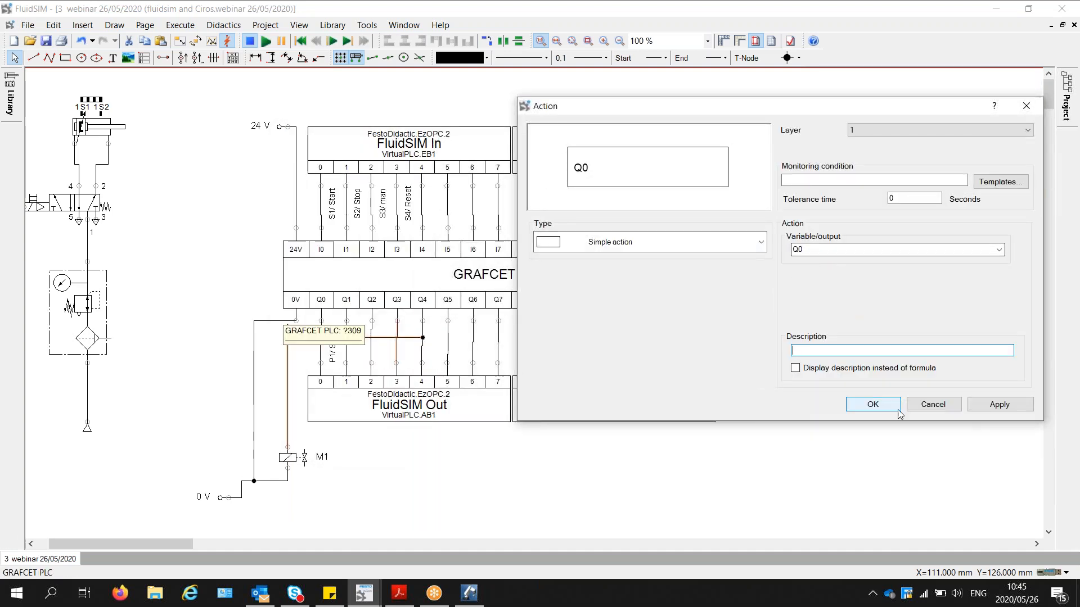
click(872, 405)
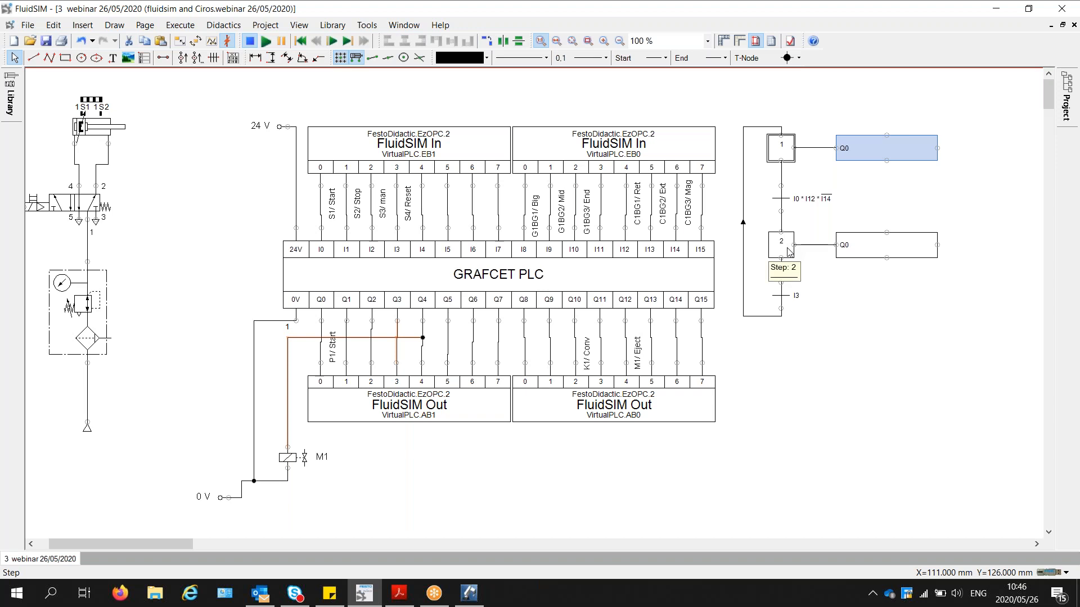
- Set the output of the action attached to GRAFCET step 2 to Q4
click(852, 250)
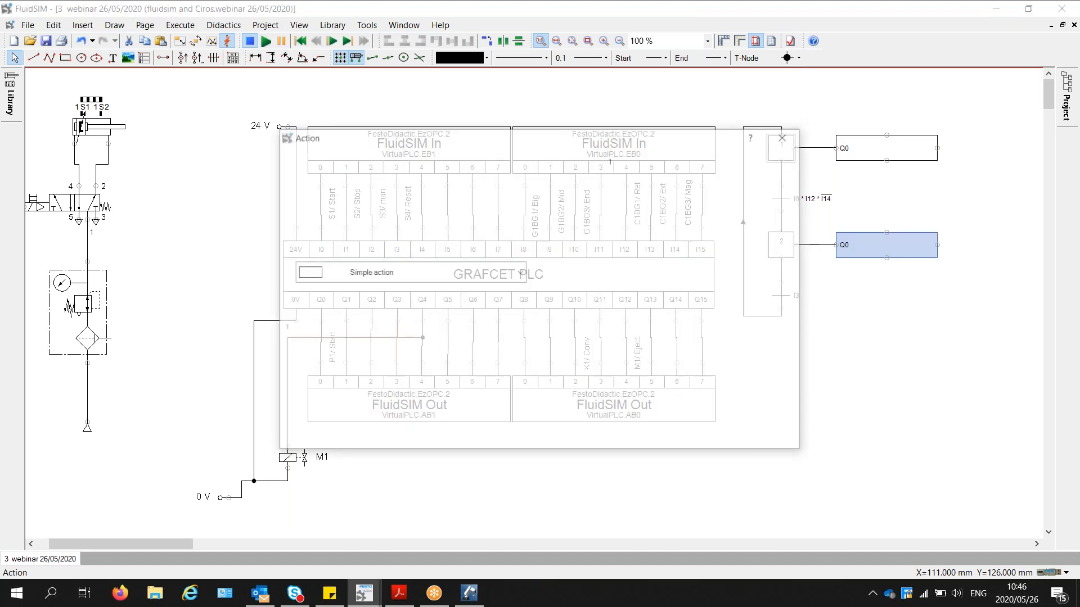
double_click(854, 244)
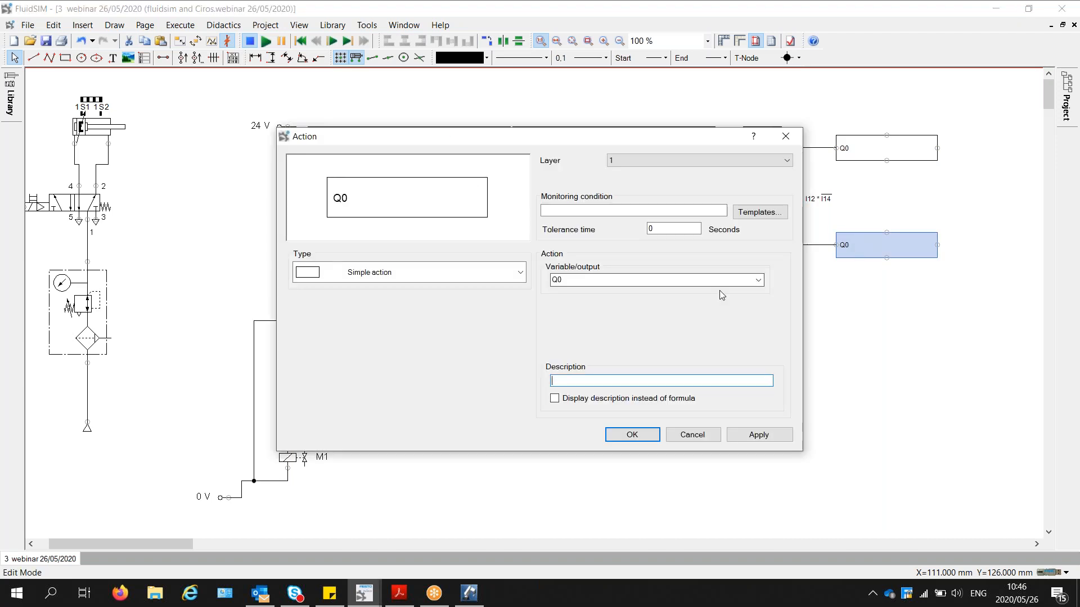
click(765, 280)
click(620, 325)
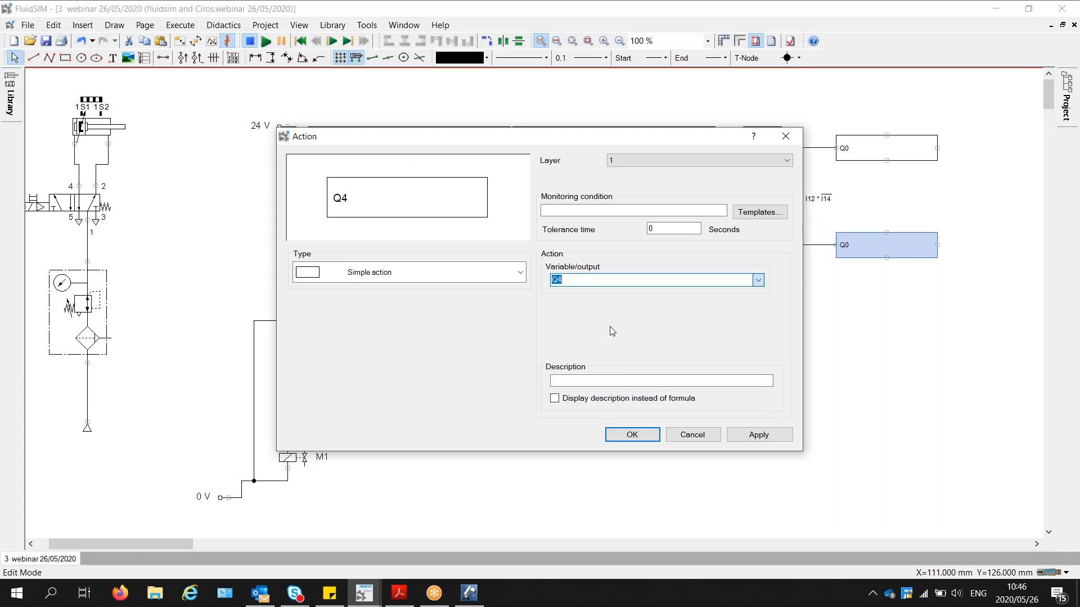
click(610, 433)
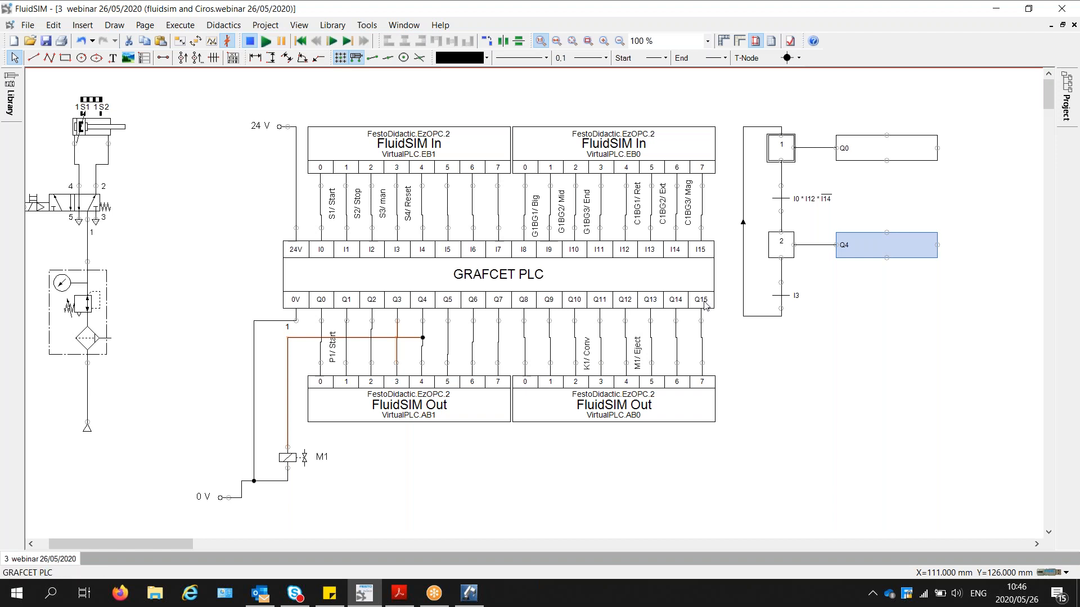
- Set the output of the action attached to GRAFCET step 2 to Q12
double_click(842, 256)
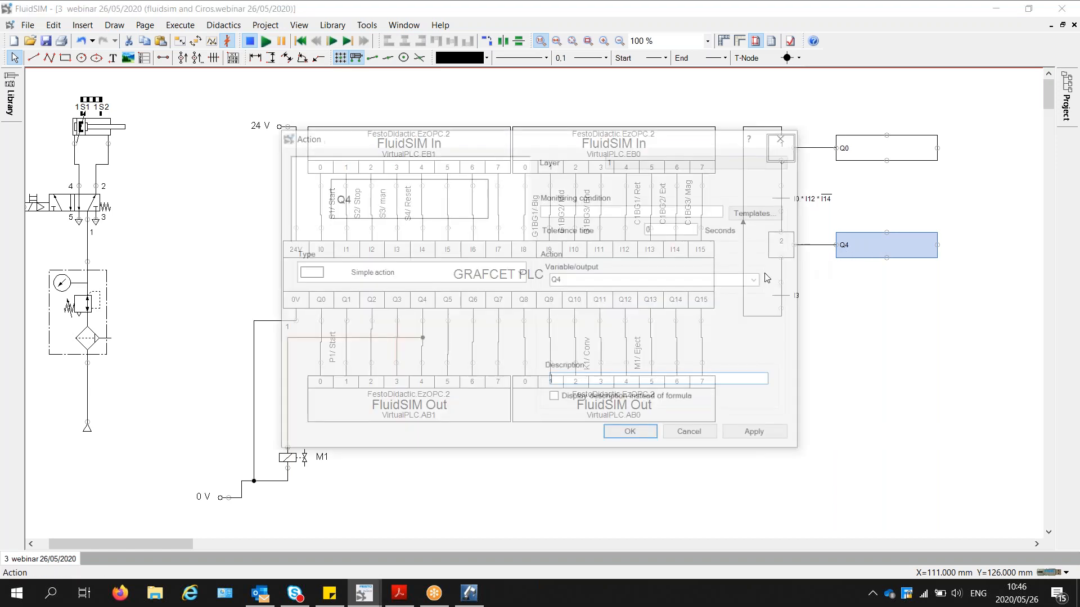
text(Q12)
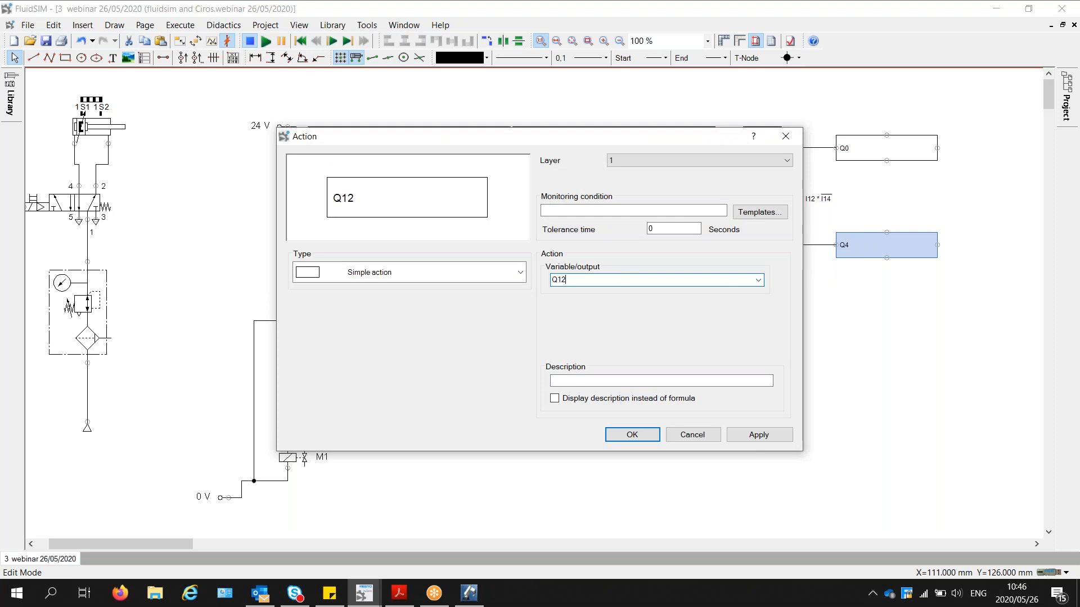
click(632, 435)
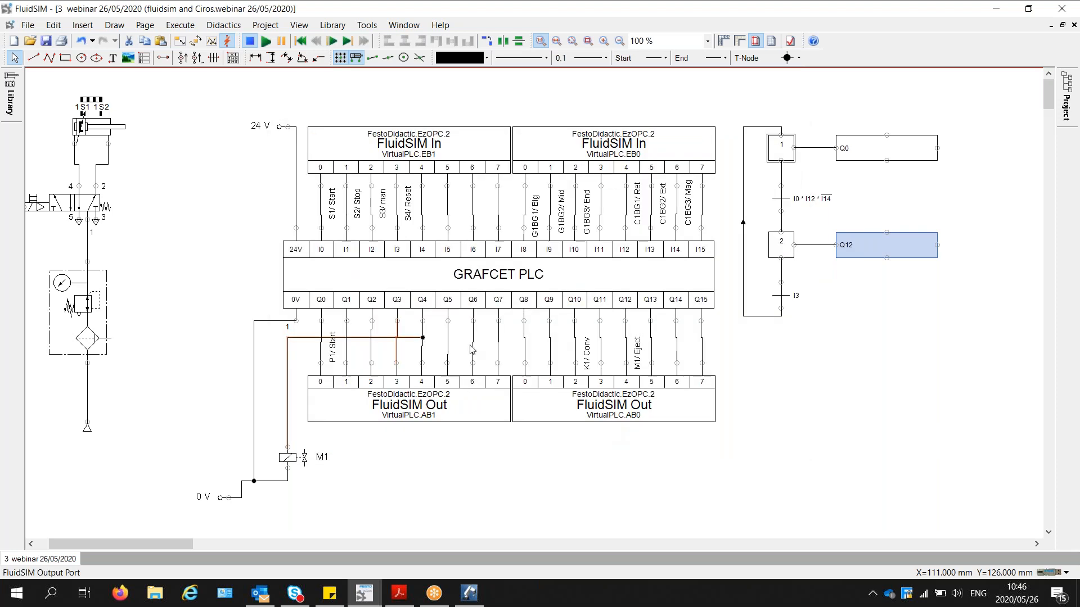
- Rewire solenoid M1 from the Q4 line to the Q12 line and reconnect PLC output Q4 to AB1 terminal 4
click(423, 339)
key(Delete)
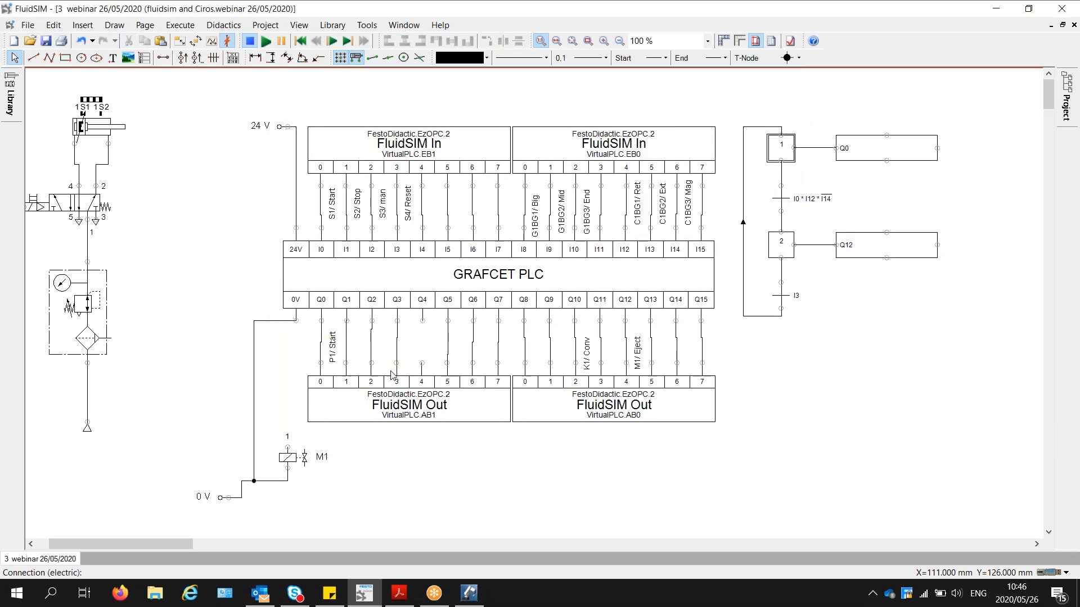
drag(287, 447, 625, 347)
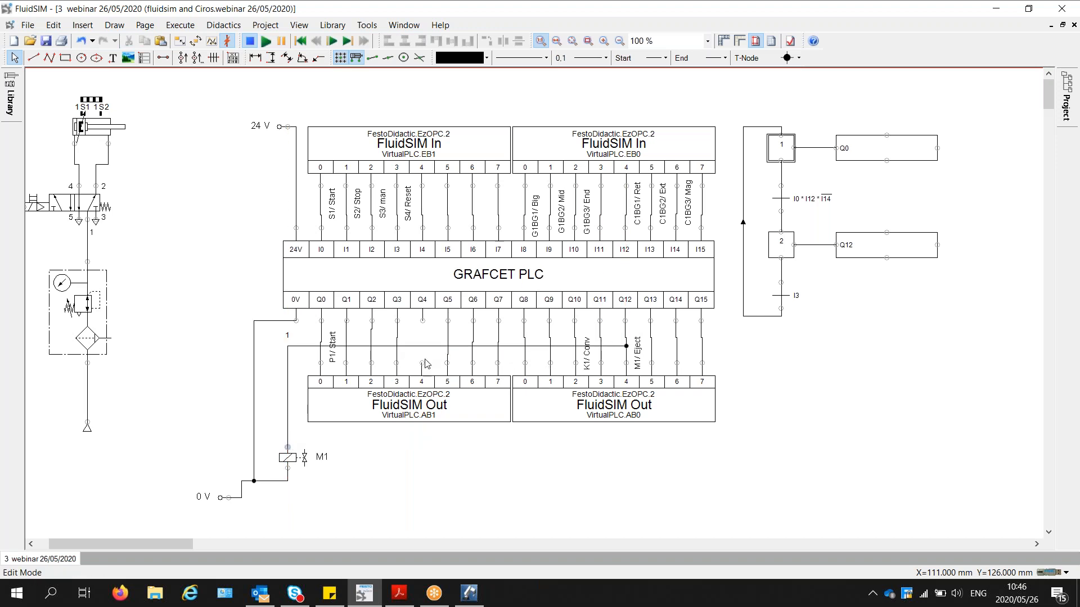
drag(423, 362, 422, 321)
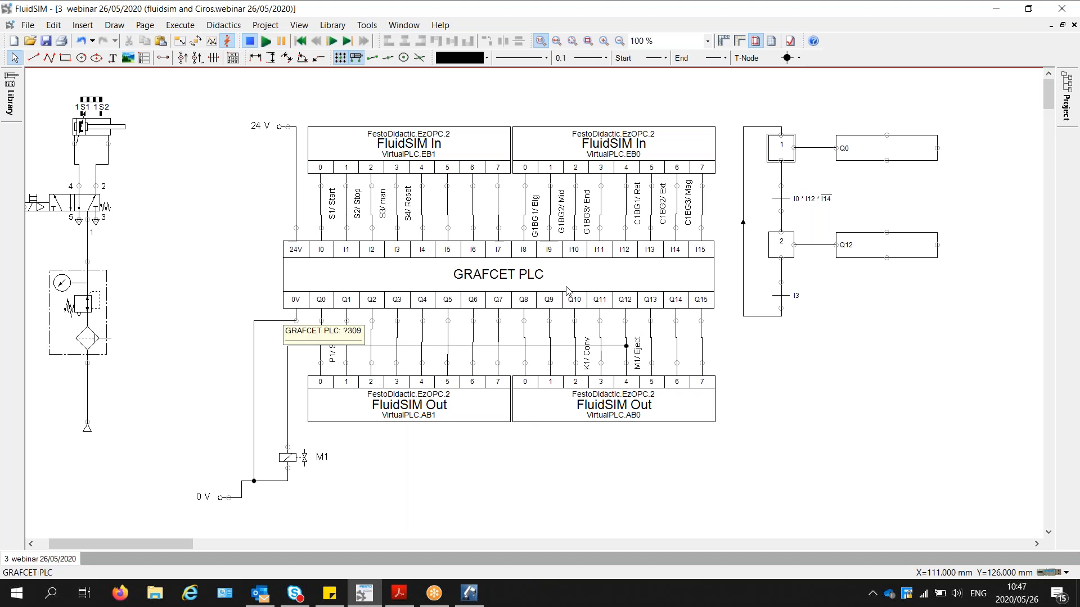
click(625, 277)
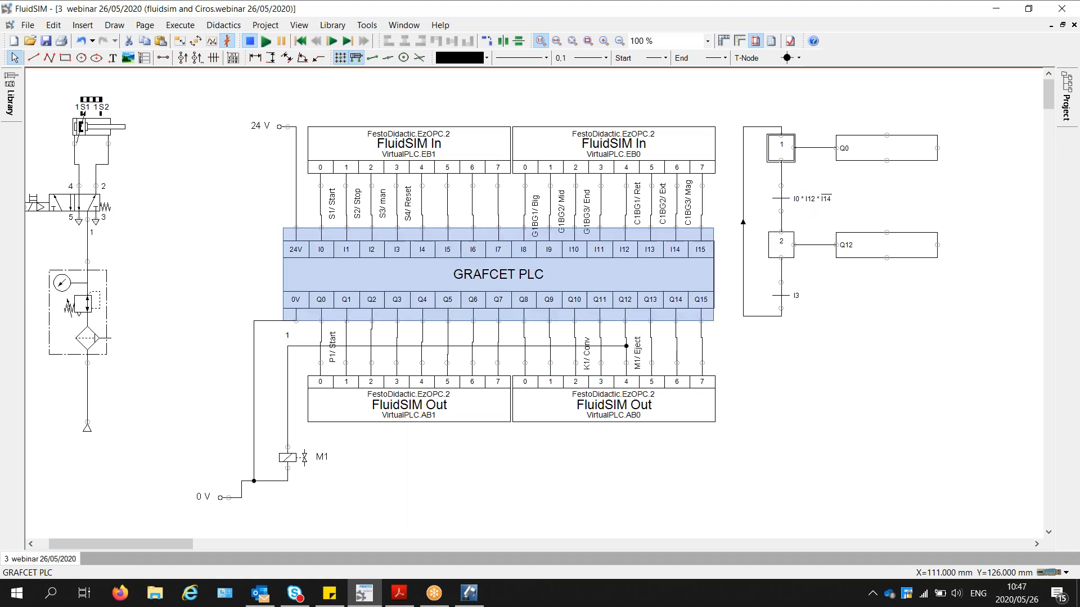
click(729, 118)
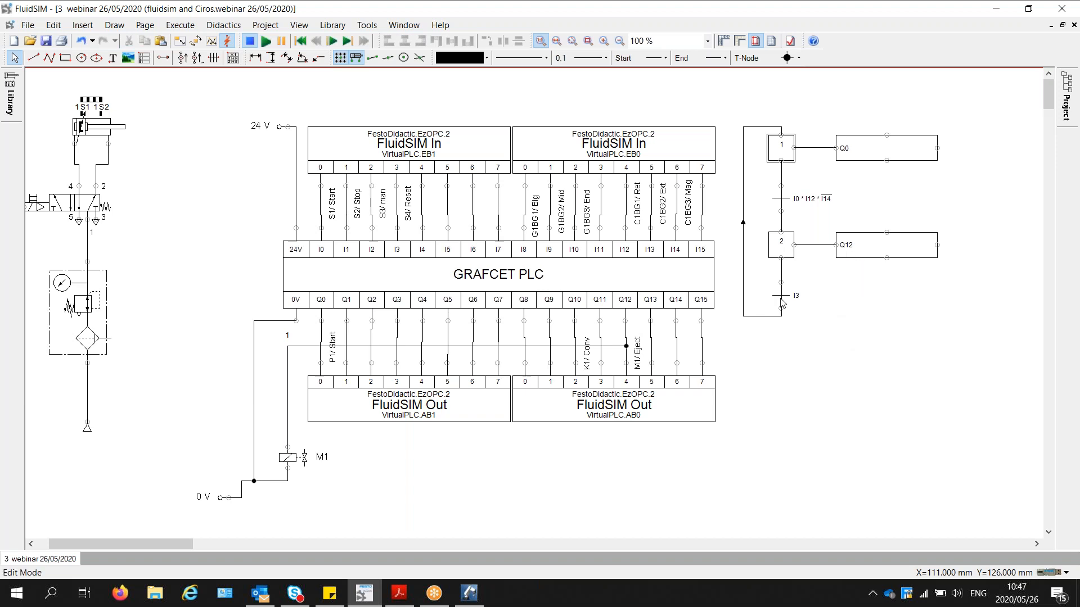
- Delete the return line to step 1 and set the condition of the transition below step 2 to I13
click(762, 317)
key(Delete)
click(783, 300)
double_click(782, 300)
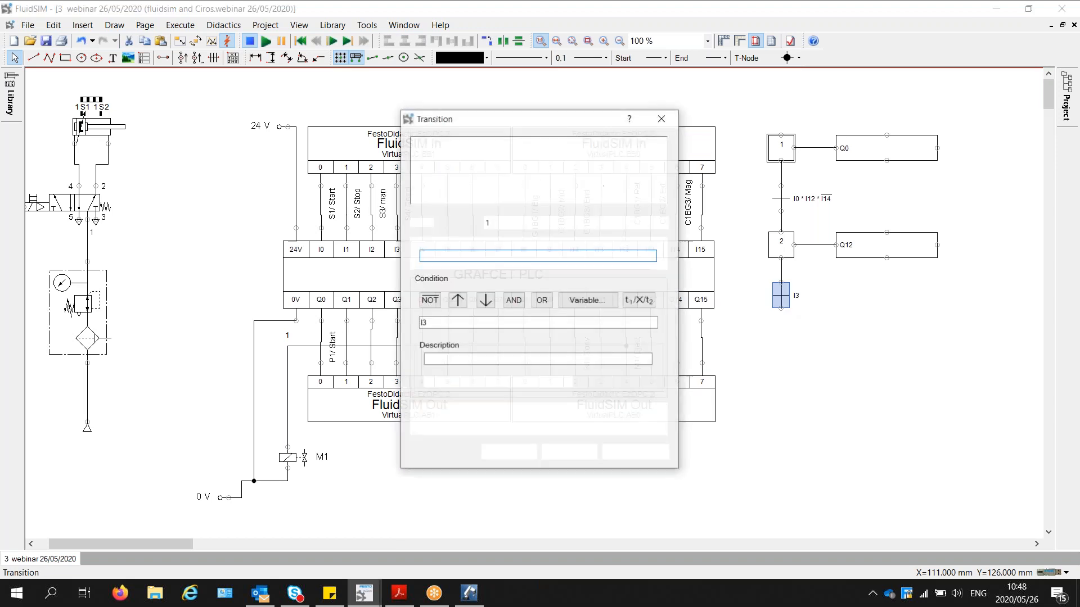
click(491, 320)
key(BackSpace)
text(13)
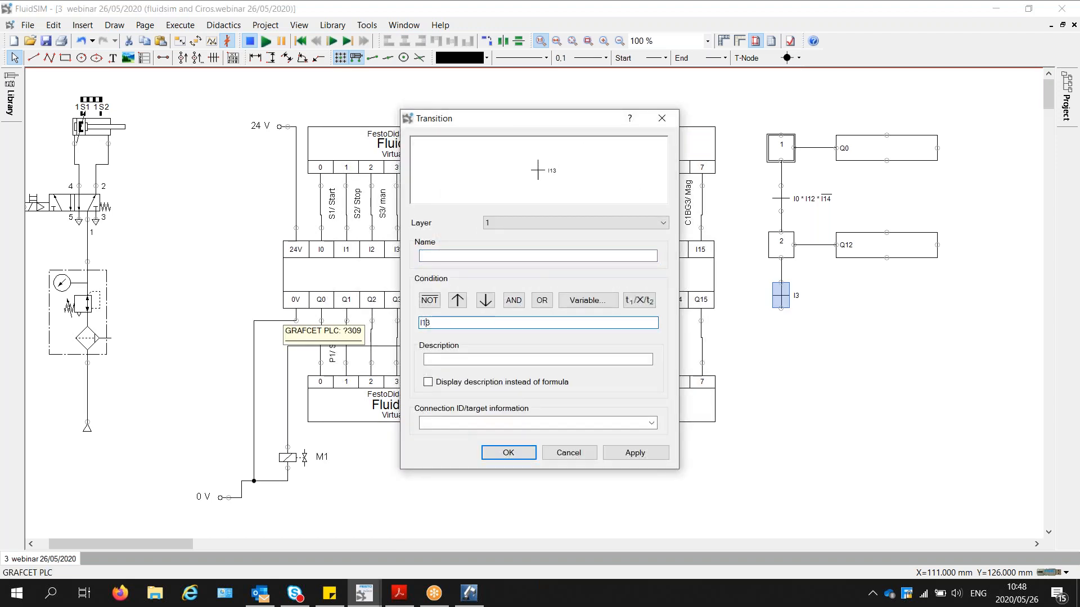
click(515, 456)
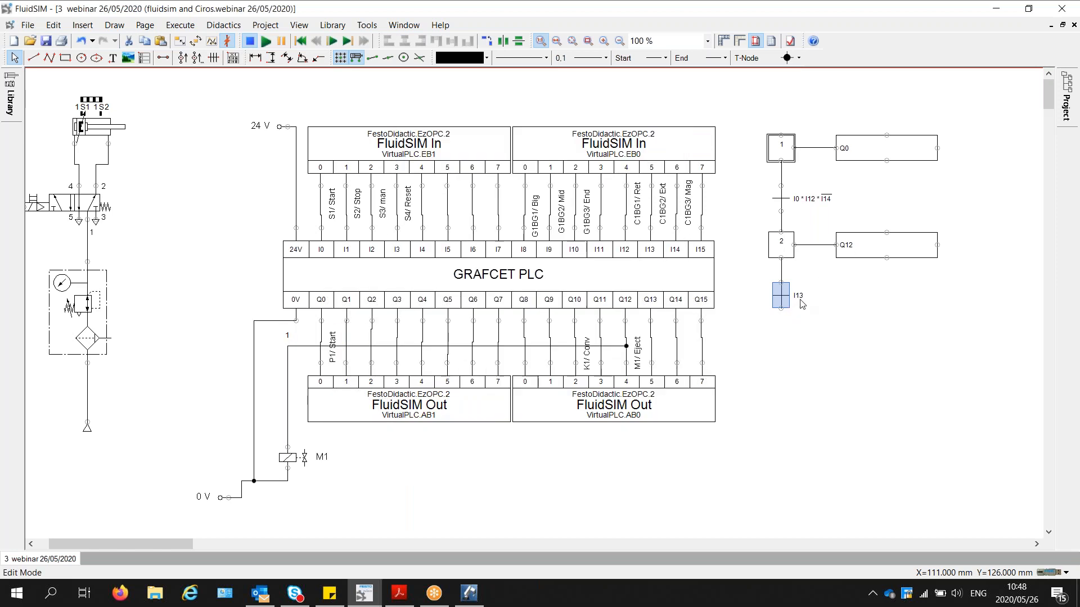
- Copy step 2 with its action and following transition, and attach the copy below the I13 transition
click(800, 318)
drag(917, 287, 742, 225)
key(ctrl+c)
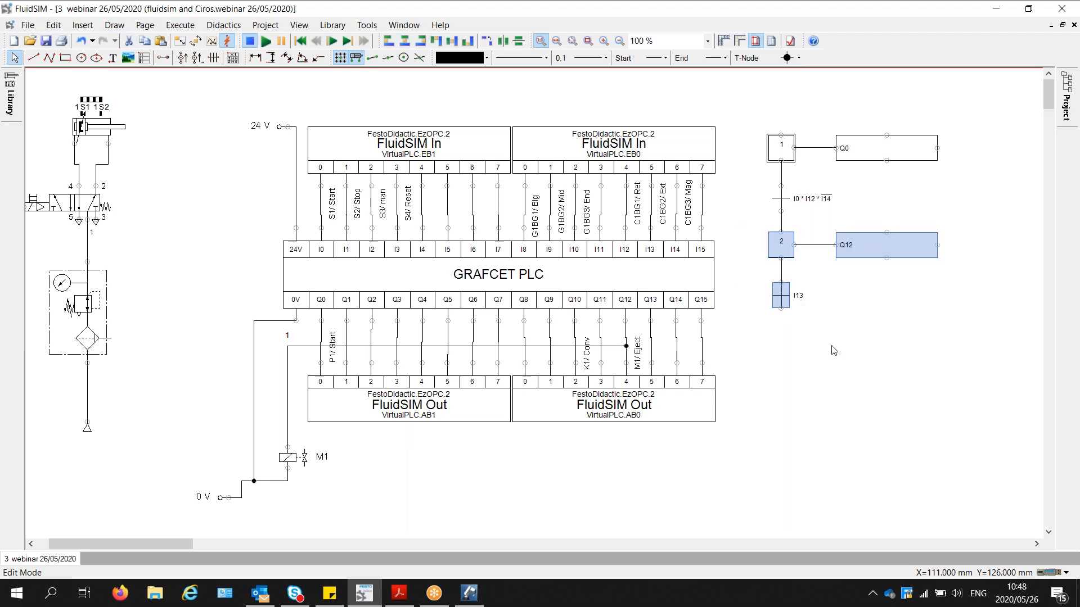
key(ctrl+v)
click(770, 321)
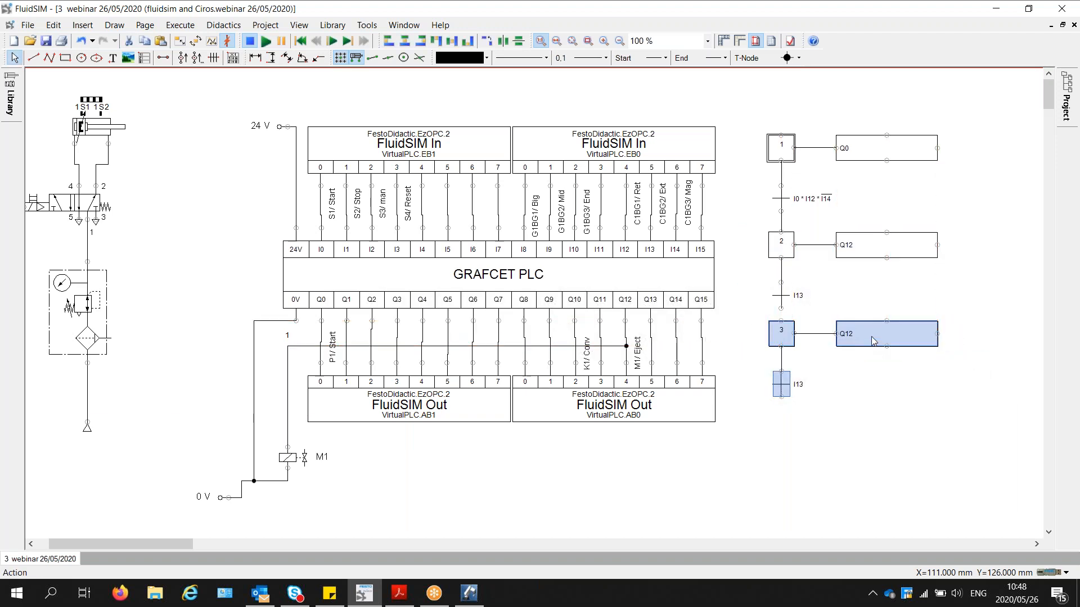
- Set the output of the action attached to GRAFCET step 3 to Q11
double_click(871, 336)
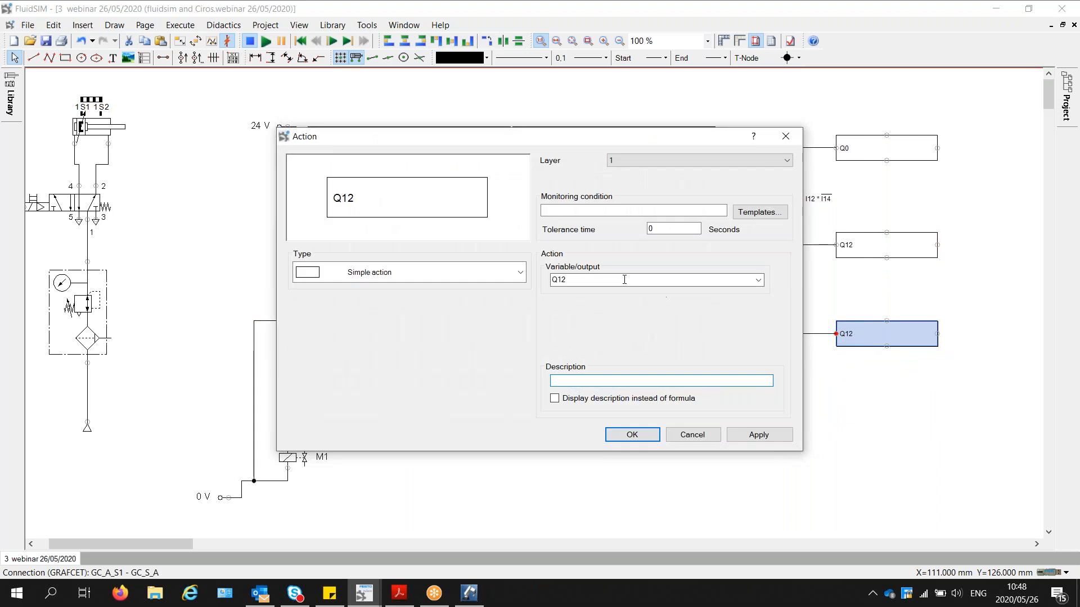
drag(698, 145, 696, 445)
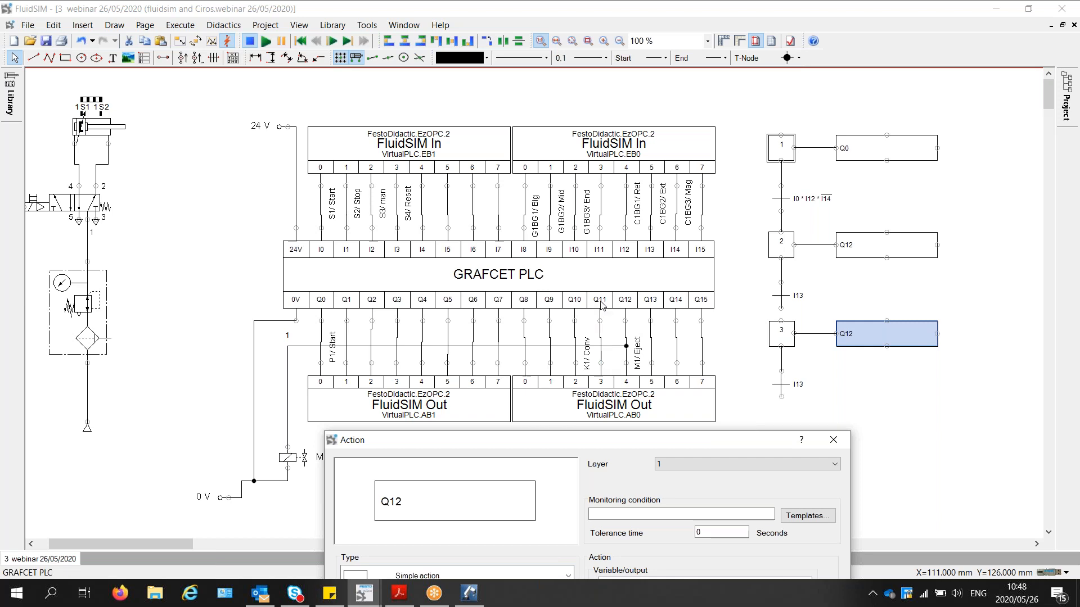
drag(669, 444, 648, 155)
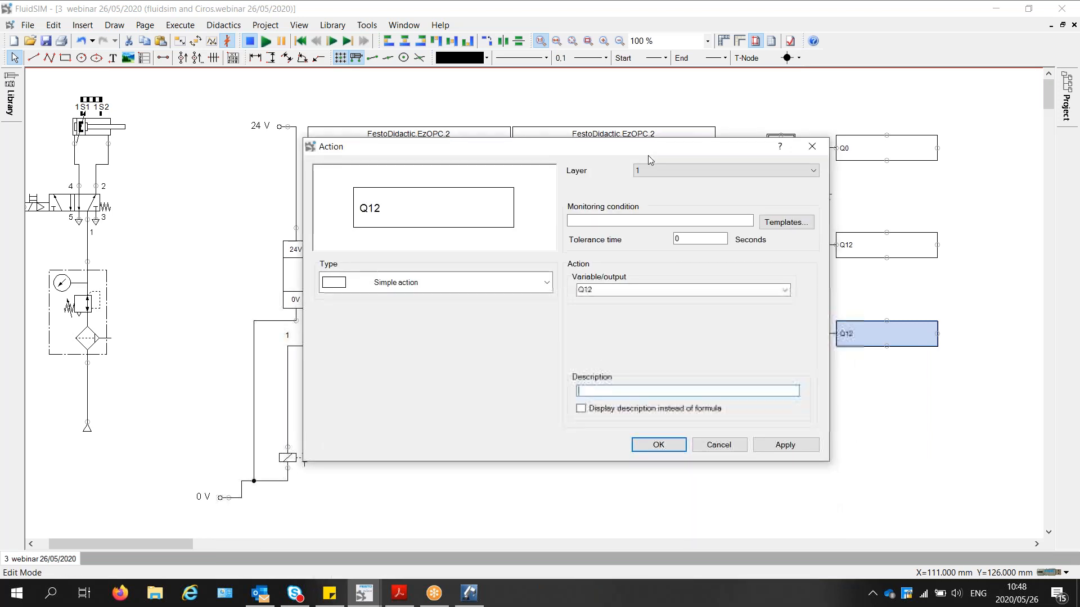
double_click(706, 290)
text(Q11)
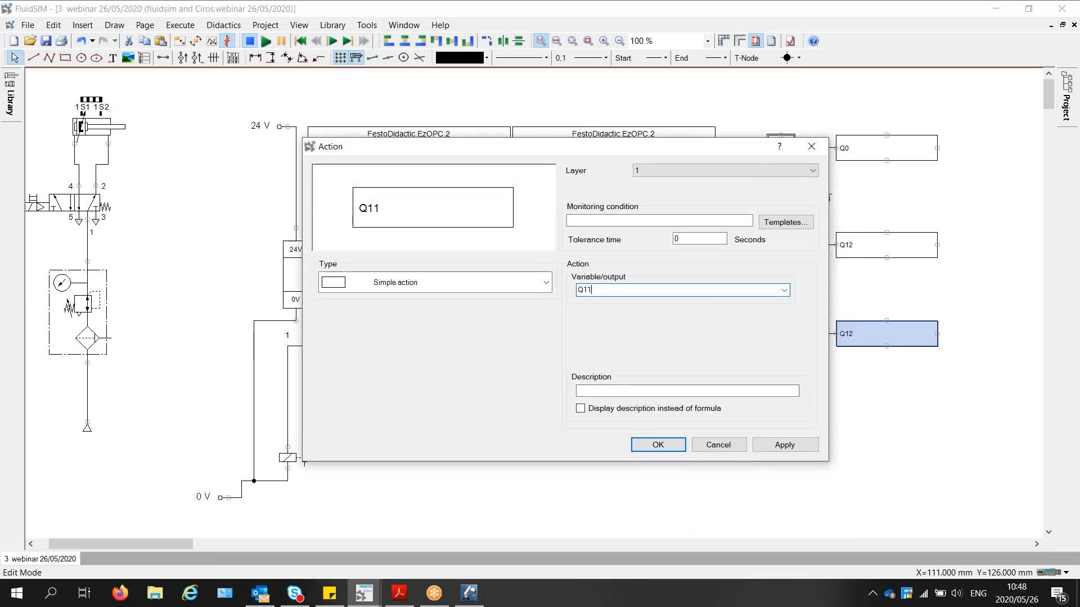
click(665, 444)
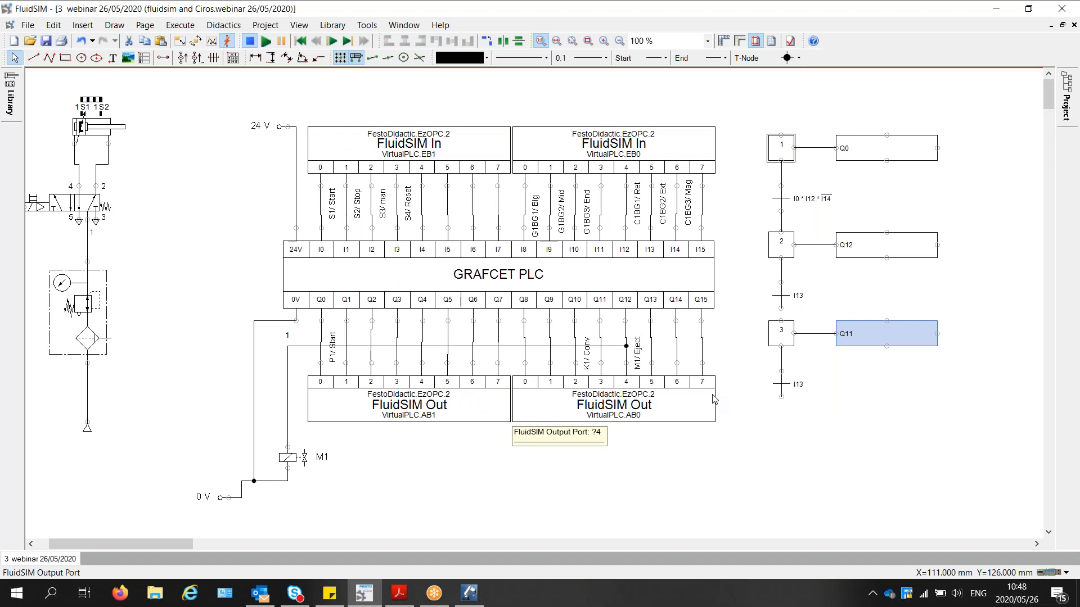
click(512, 5)
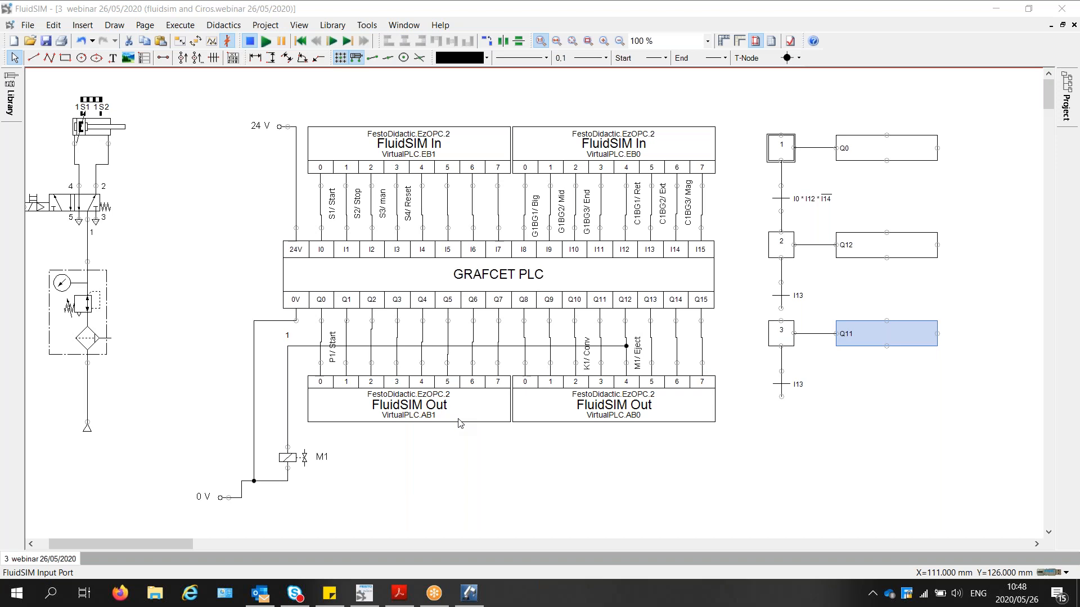
click(817, 388)
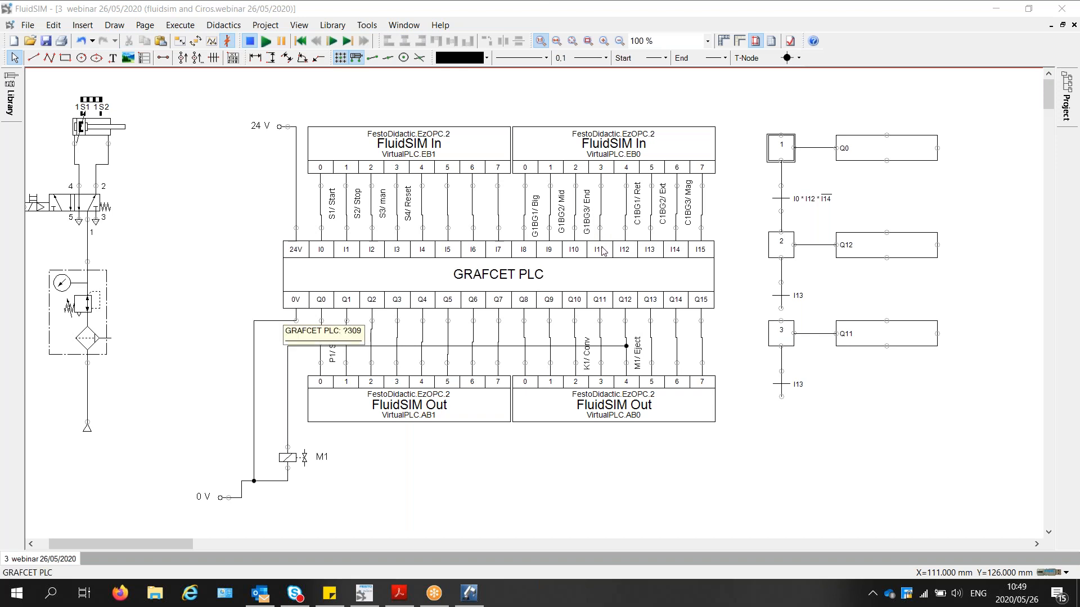
click(783, 389)
double_click(783, 389)
text(I11)
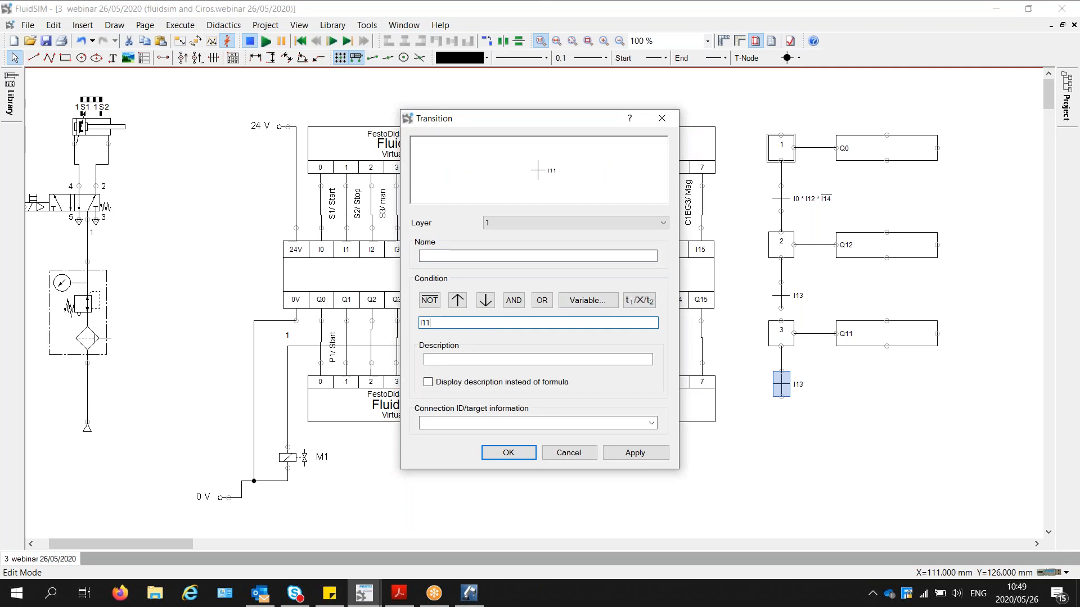
double_click(420, 322)
key(BackSpace)
- Try a 2-second on-delay of variable Q11 as the condition of the transition below step 3
click(644, 299)
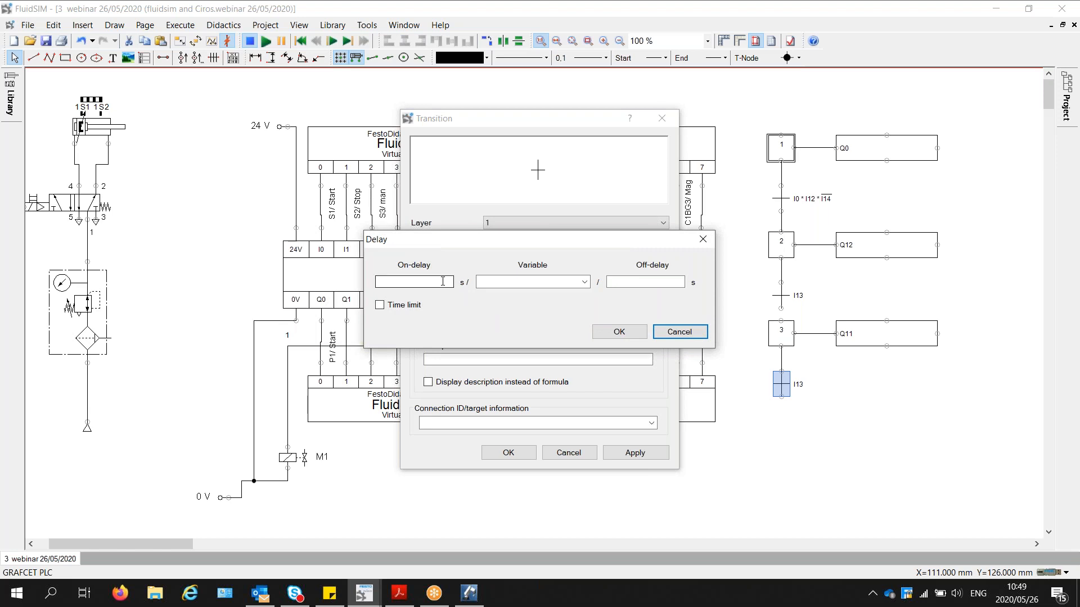
click(512, 12)
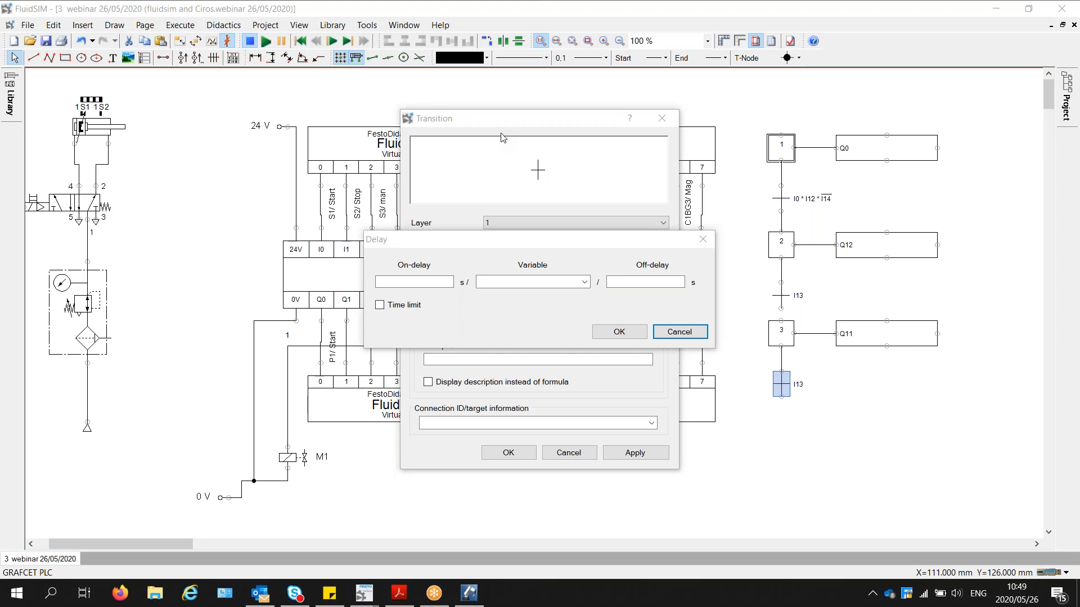
click(414, 281)
text(2)
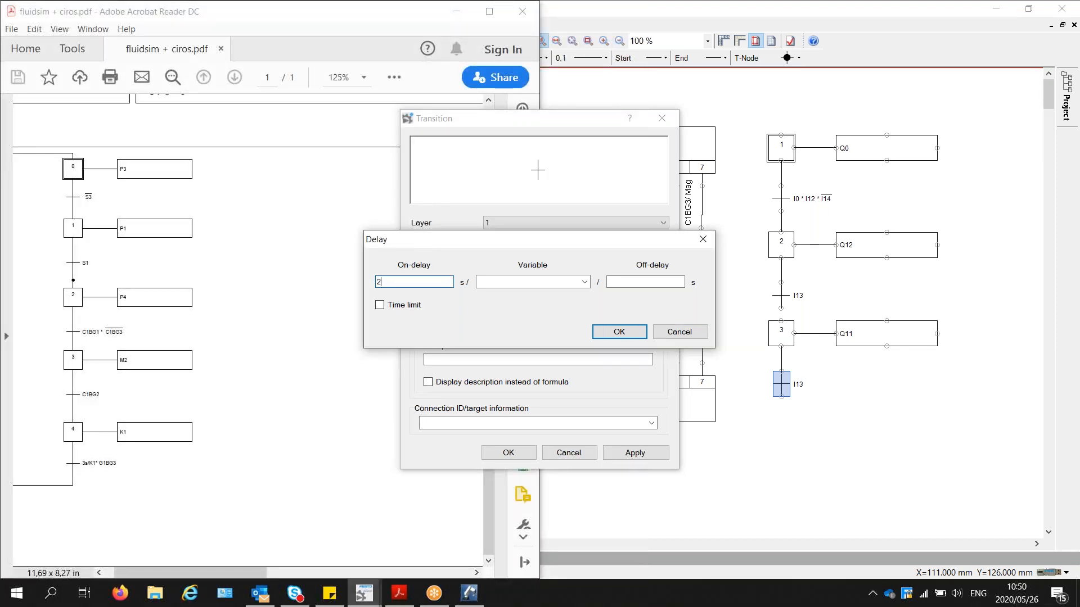
click(512, 286)
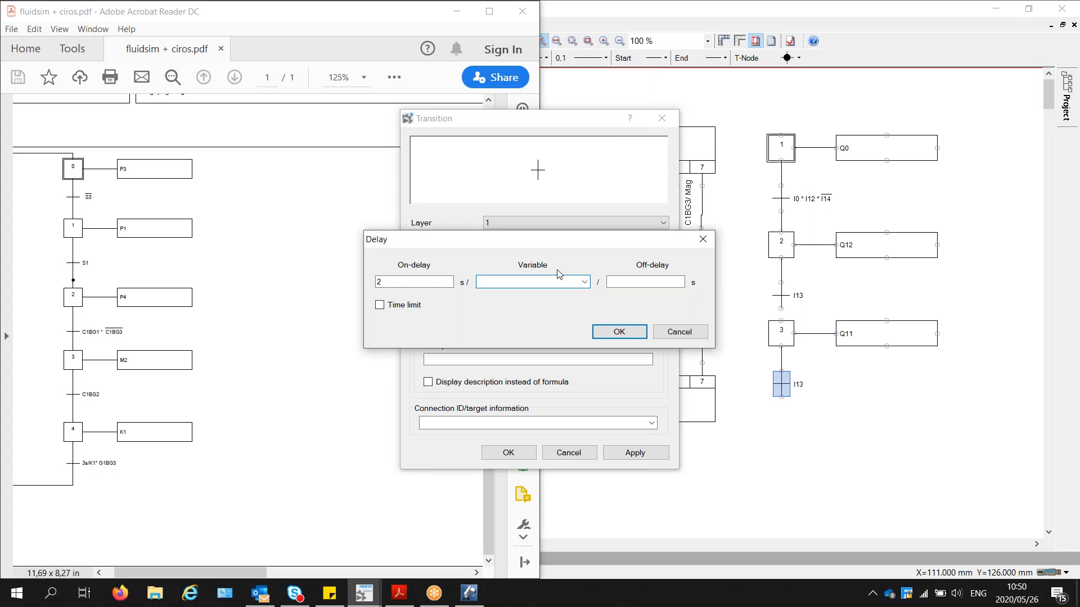
click(585, 283)
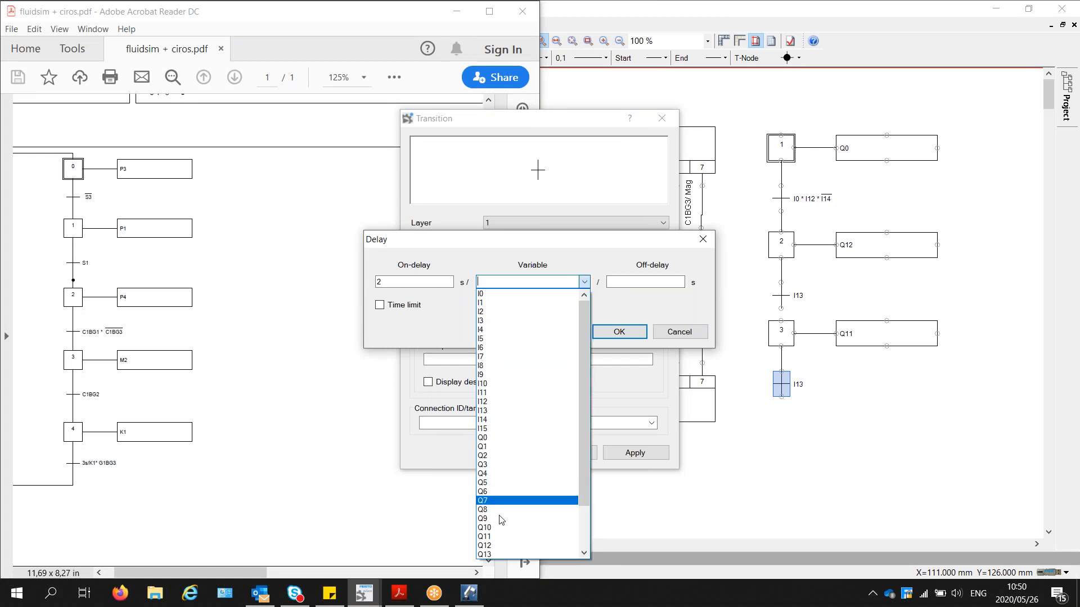
click(496, 537)
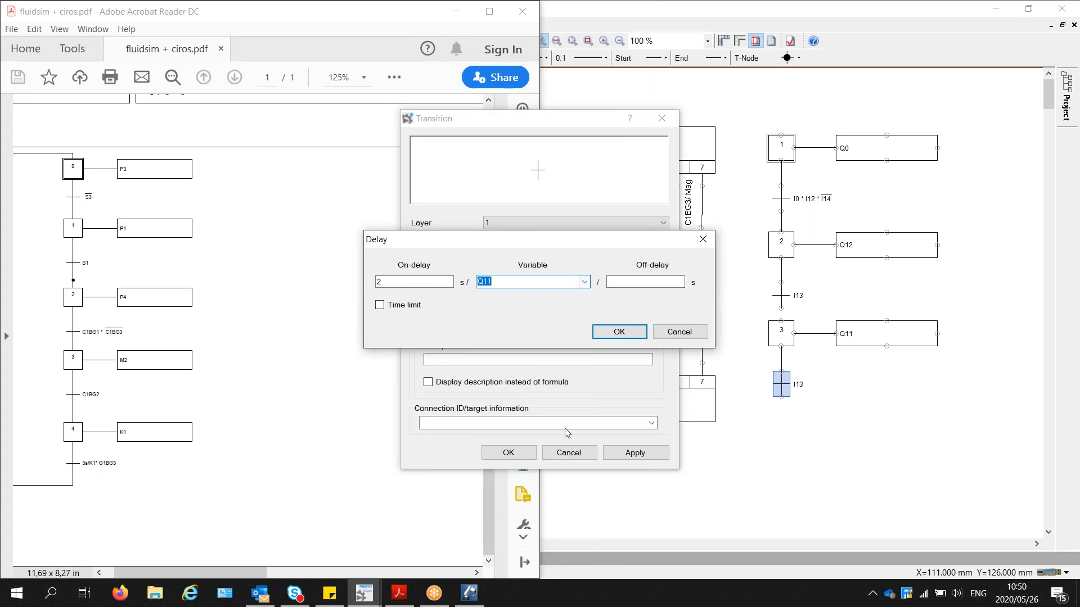
click(619, 332)
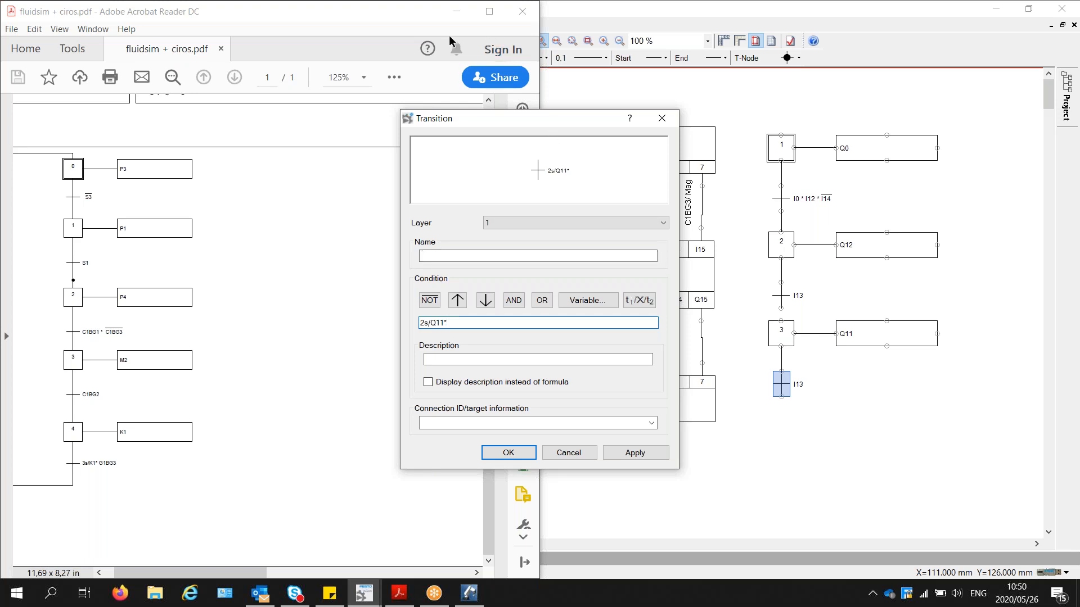
drag(412, 11, 348, 579)
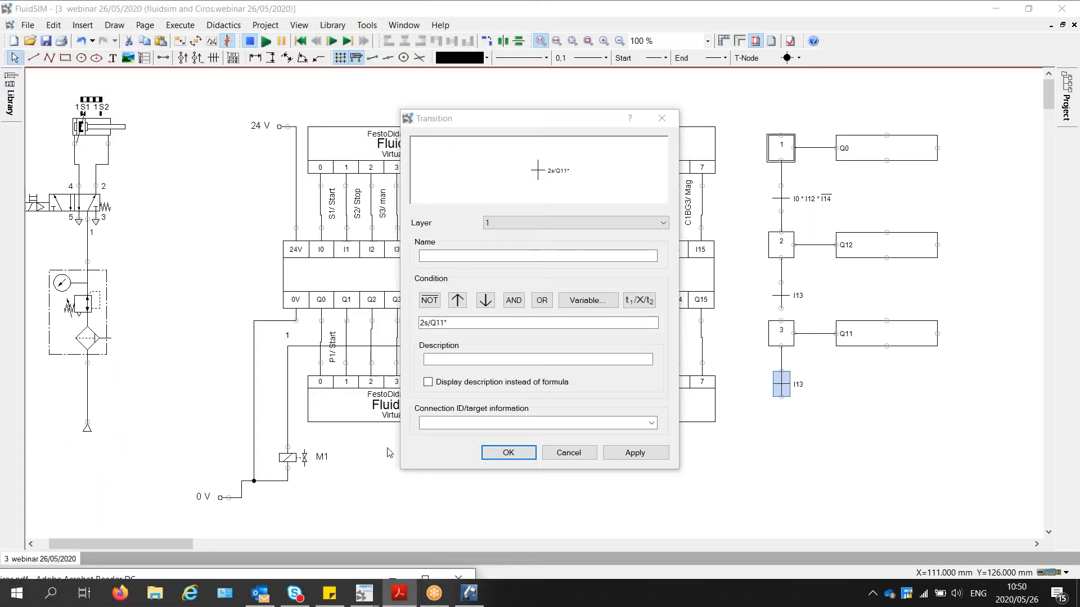
- Clear the I13 condition of the transition below step 3 and define an on-delay of 2 s for variable Q11
drag(543, 119, 870, 82)
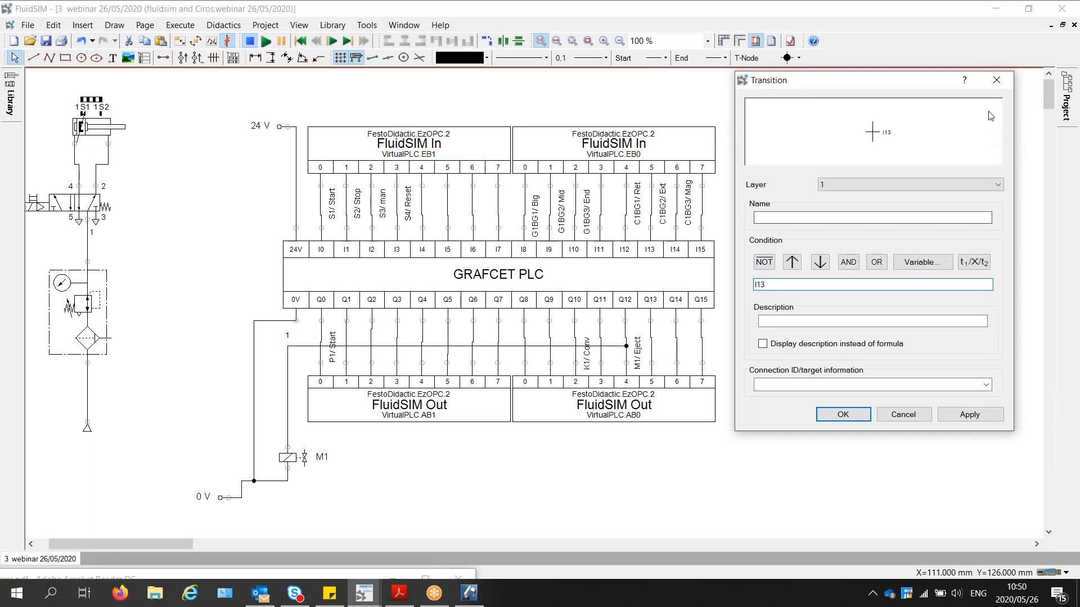
key(BackSpace)
key(BackSpace)
key(BackSpace)
click(968, 263)
click(781, 248)
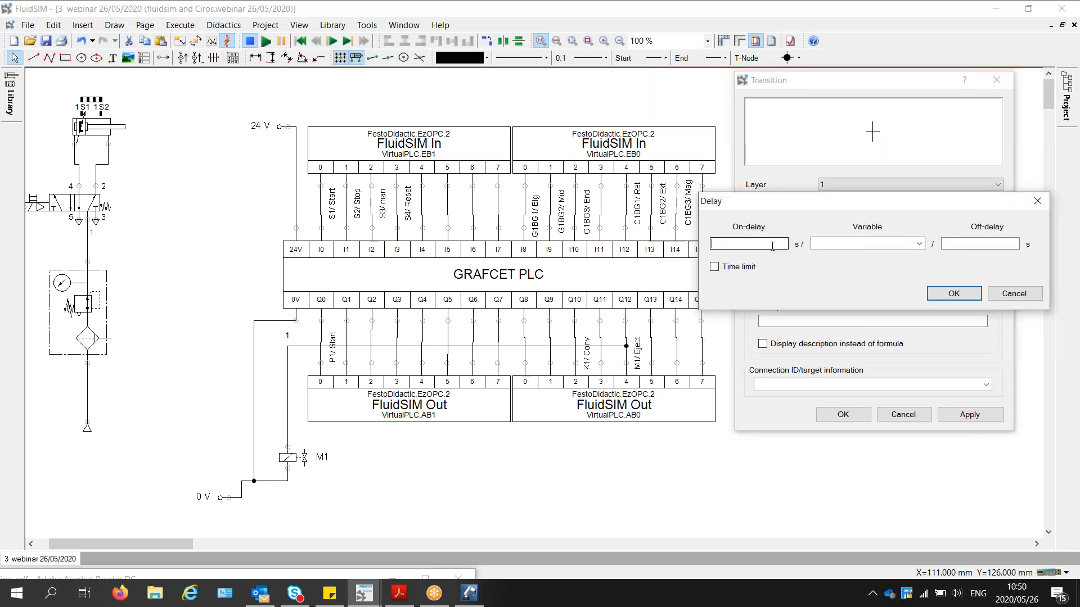
text(2)
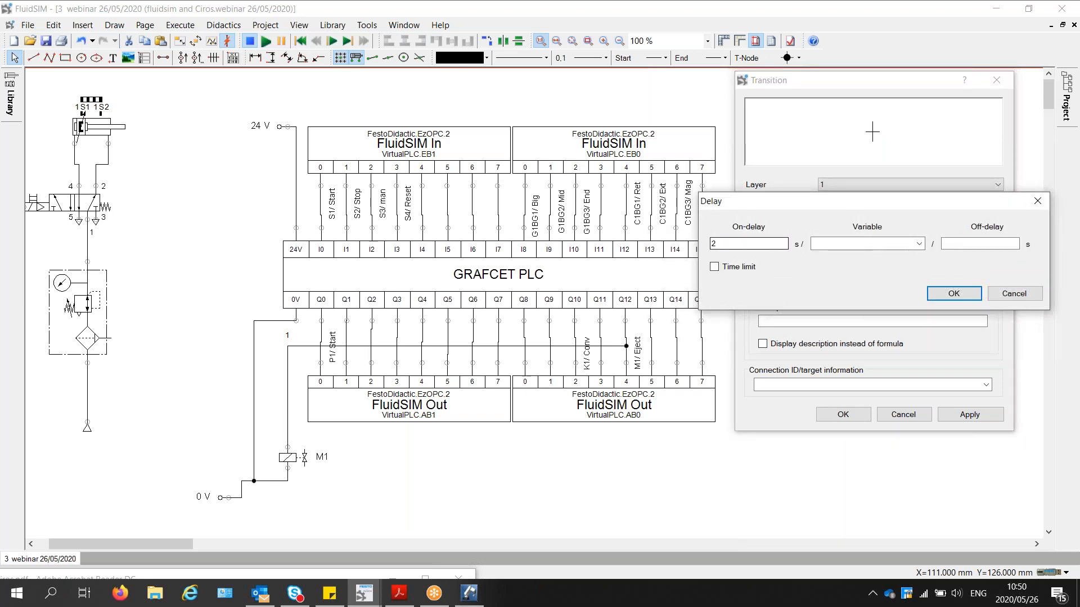
click(919, 244)
drag(919, 332, 919, 389)
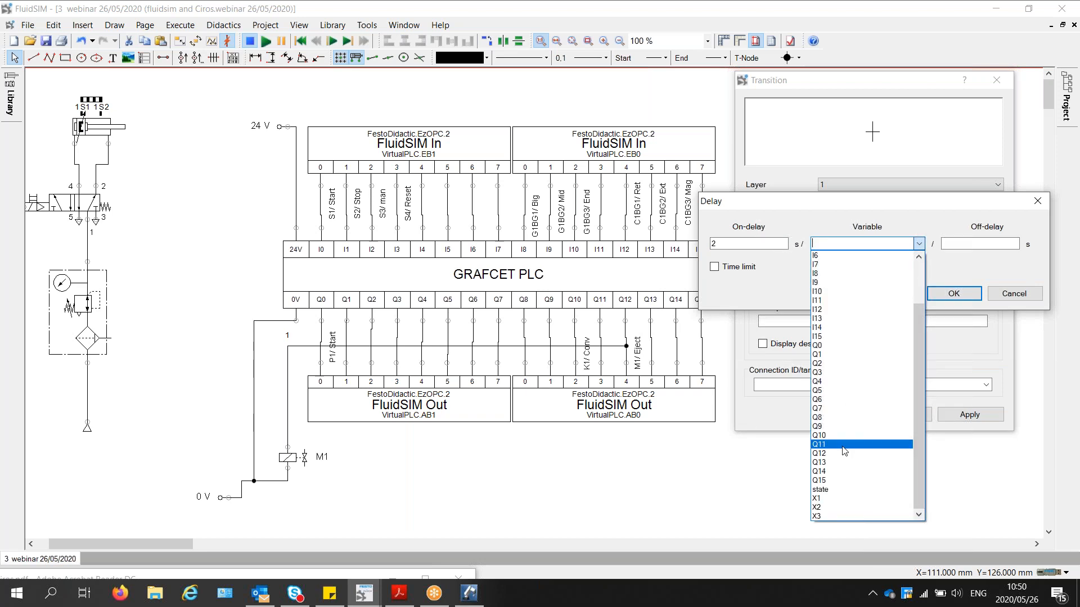
click(882, 444)
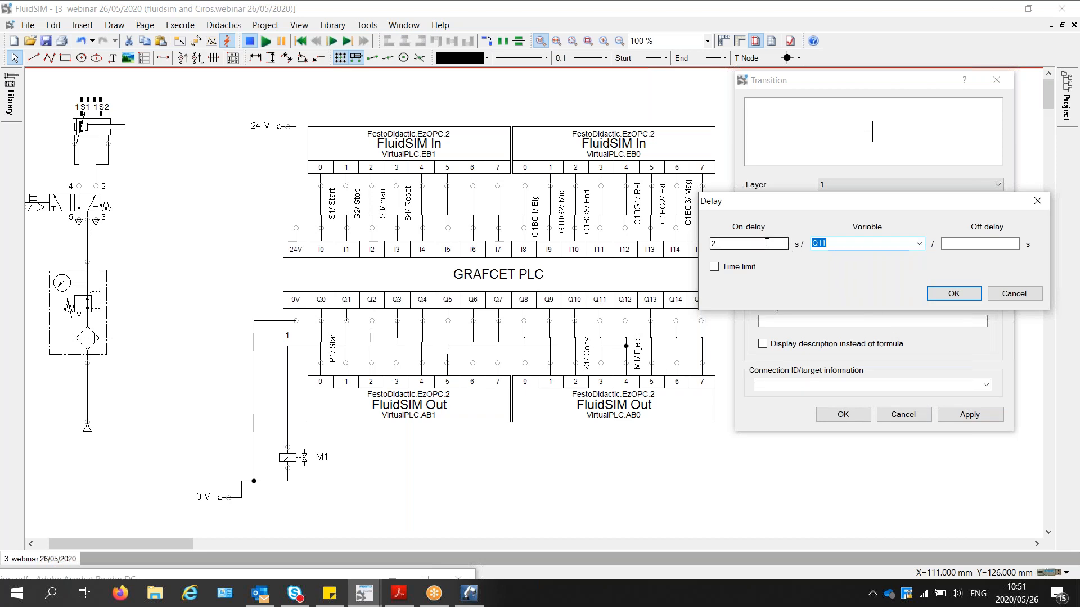
- Set the on-delay to 3 s and add I10 so the transition condition reads 3s/Q11* I10
click(510, 17)
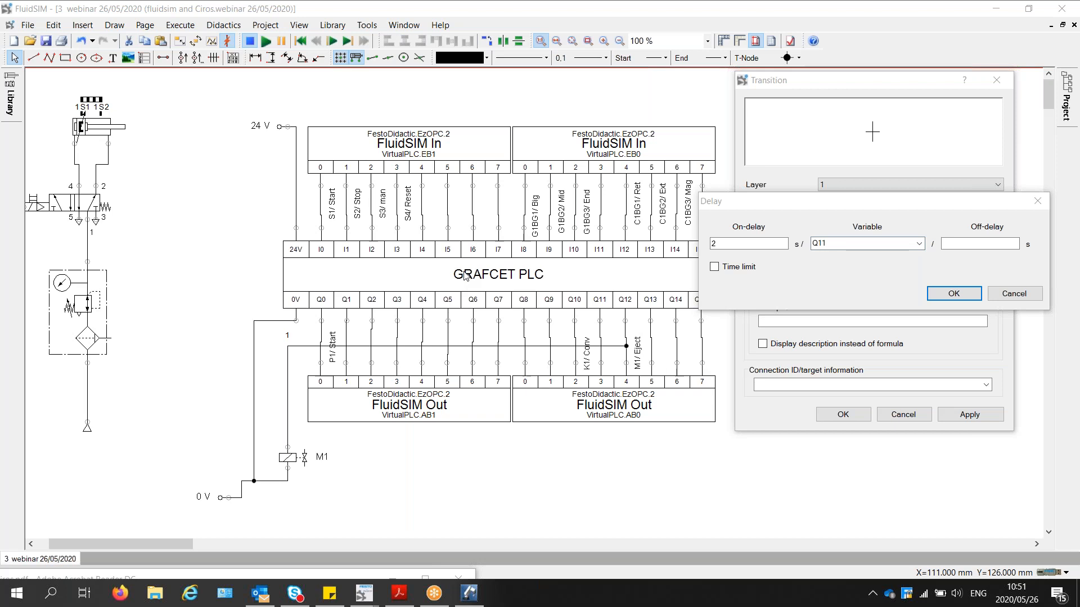
key(BackSpace)
text(3)
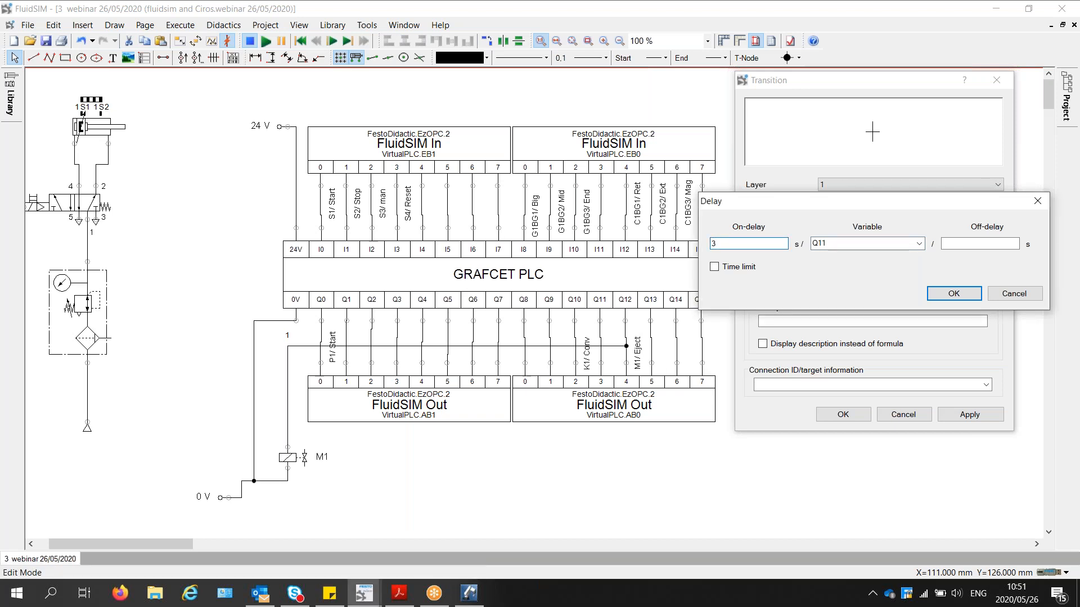
click(954, 293)
click(833, 285)
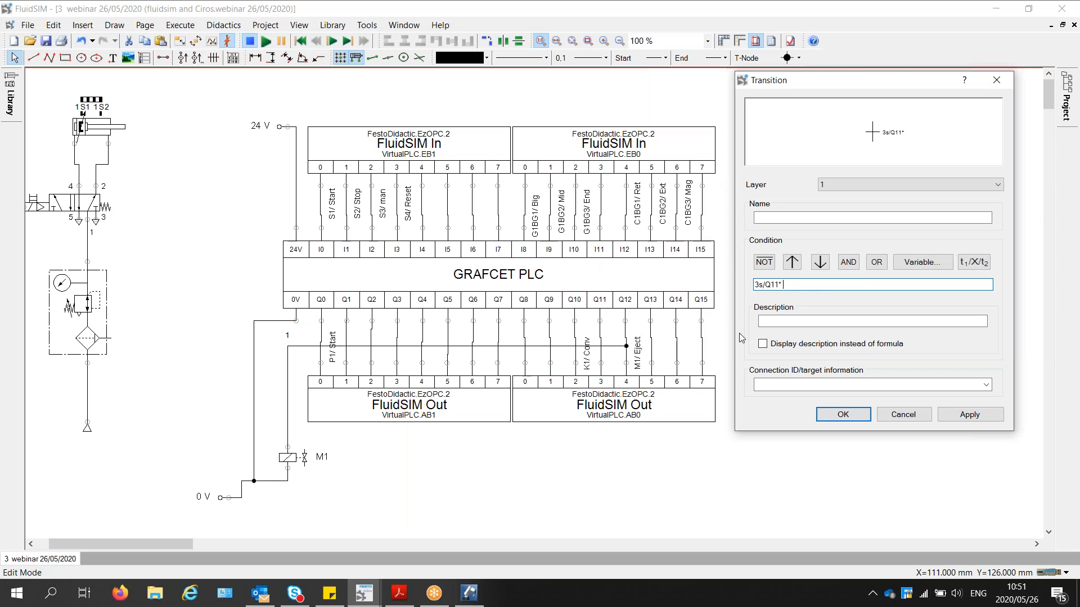
text(I10)
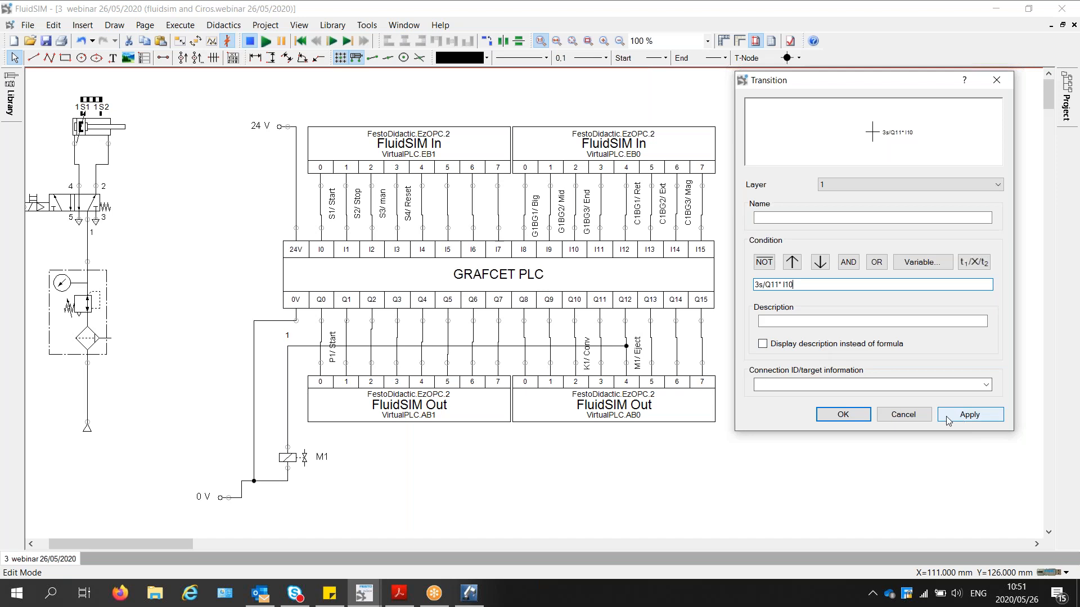
click(843, 419)
click(852, 421)
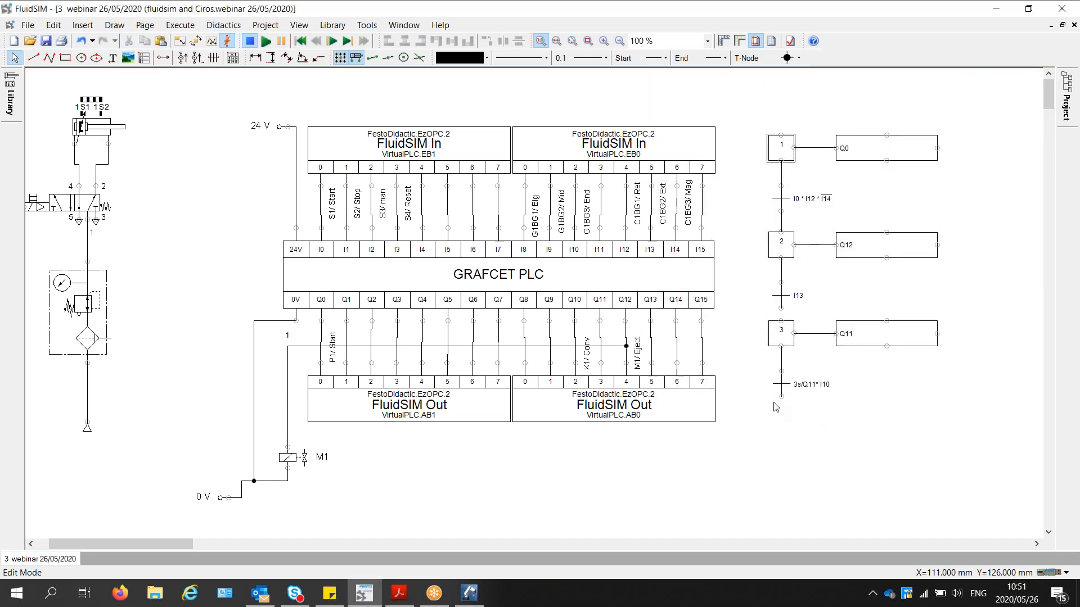
- Connect the transition below step 3 back to the top of step 1 with a return line routed beside the steps
drag(781, 396, 781, 132)
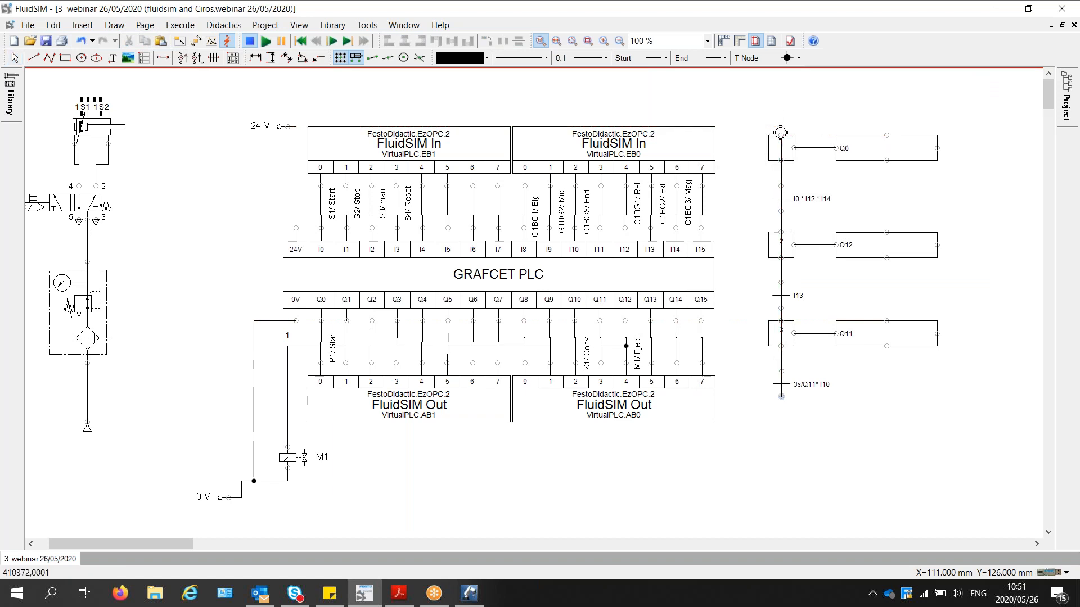
click(783, 166)
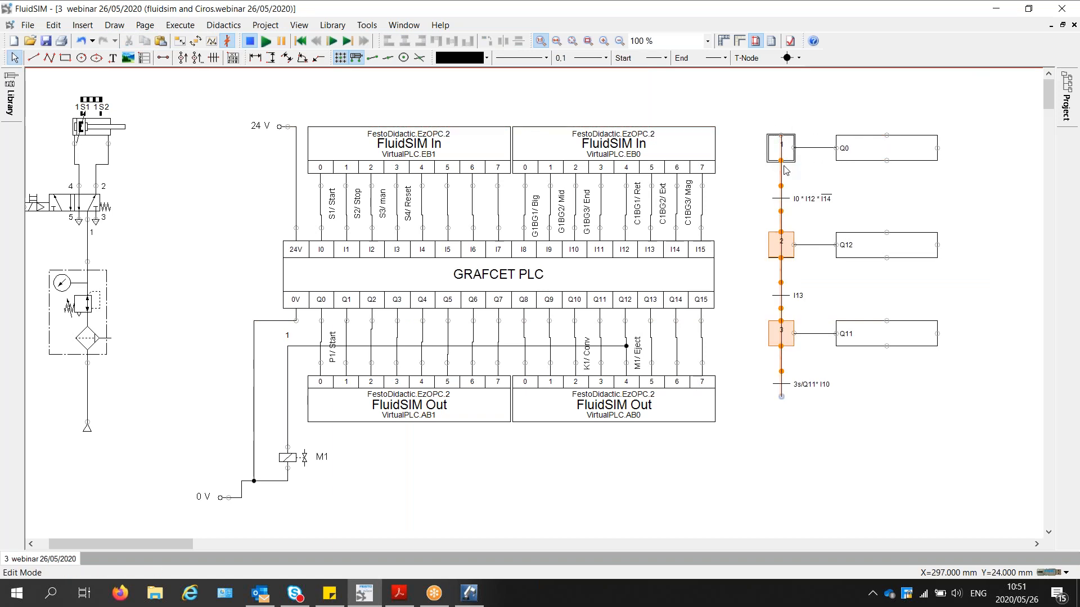
drag(781, 364, 744, 363)
key(ctrl+z)
click(821, 369)
mouse_move(783, 401)
mouse_down()
mouse_move(754, 366)
mouse_move(779, 137)
mouse_move(741, 166)
mouse_up()
click(832, 466)
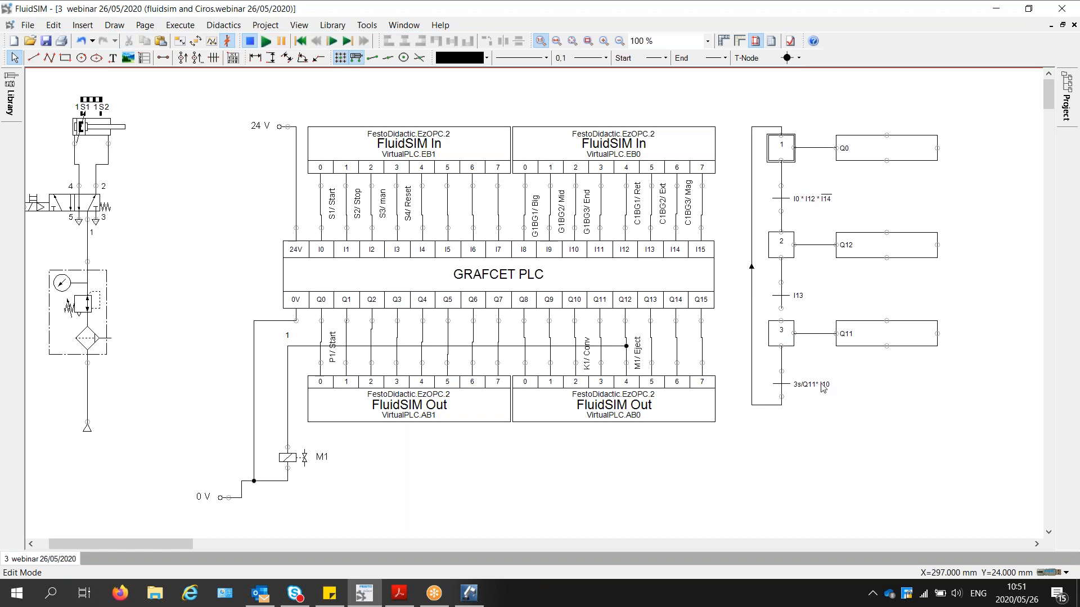
- Switch to CIROS Studio, maximize its window and show the Distributing station model in the top view
click(471, 593)
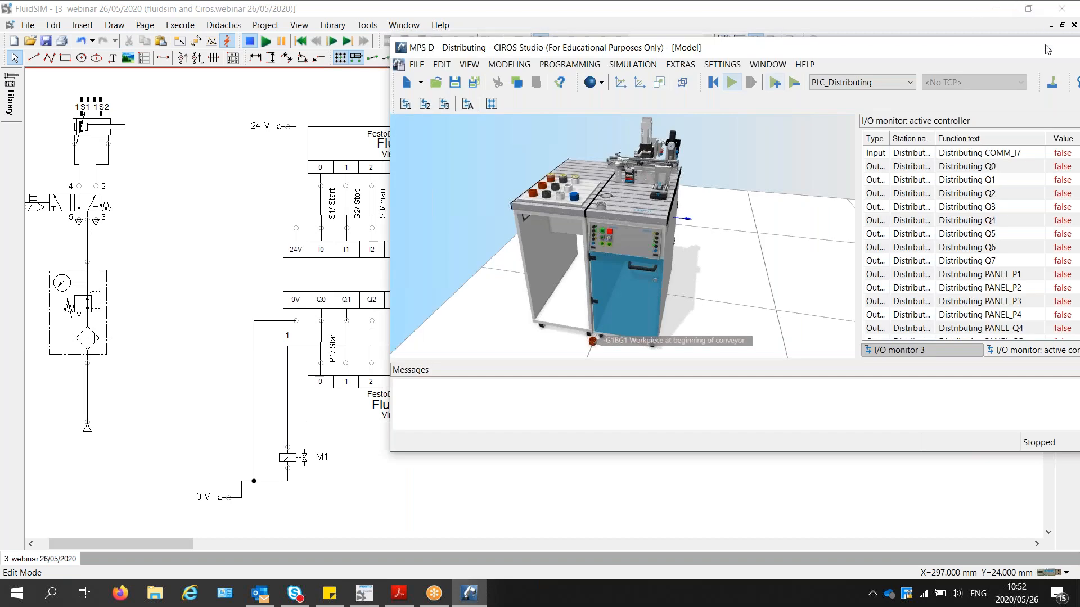
drag(1033, 51, 752, 129)
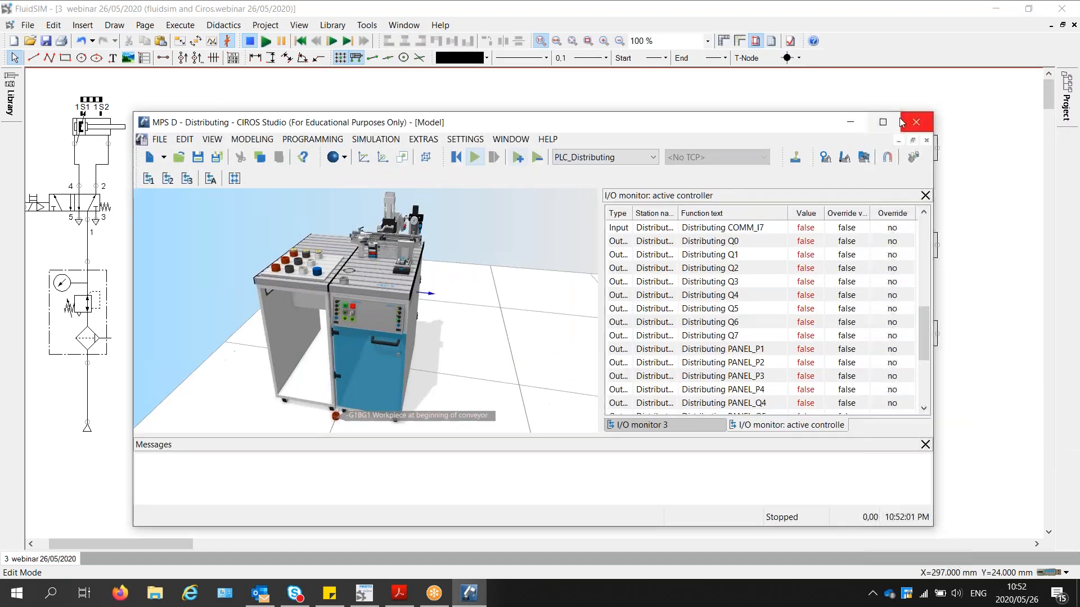
click(893, 119)
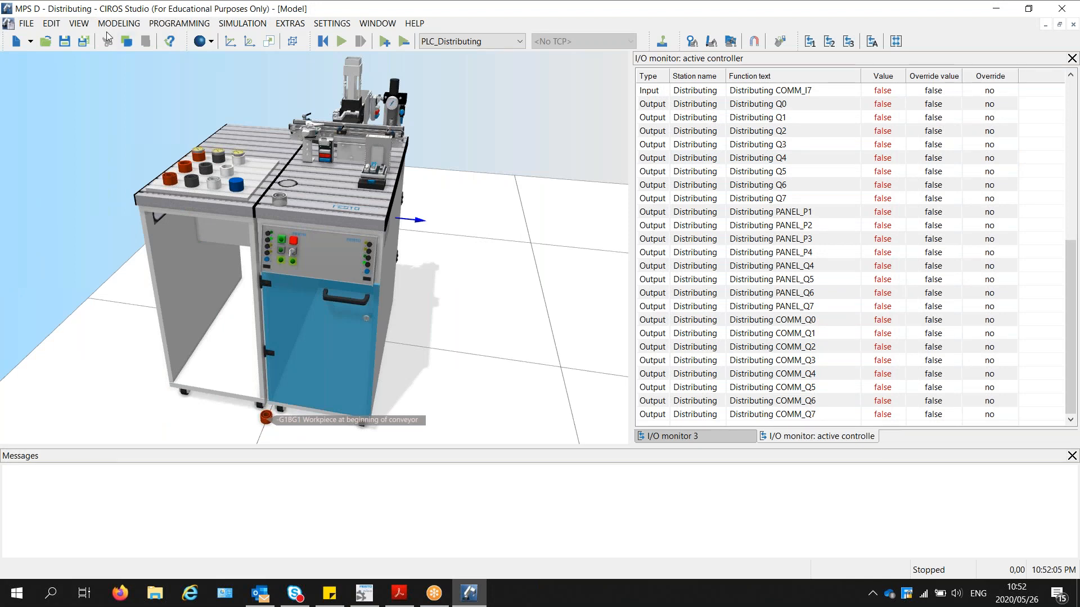
click(78, 23)
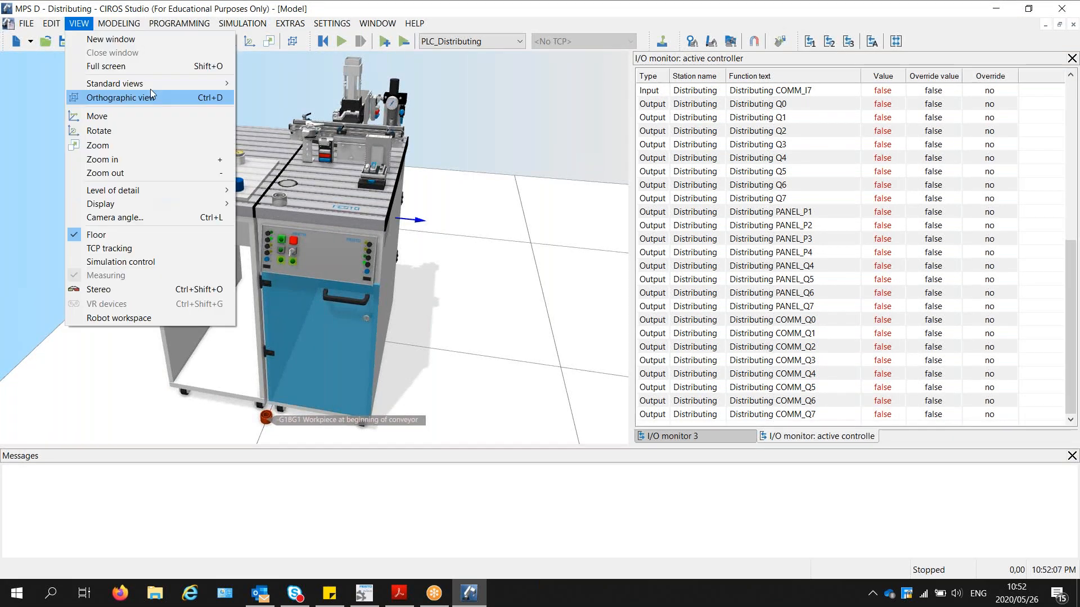
mouse_move(146, 83)
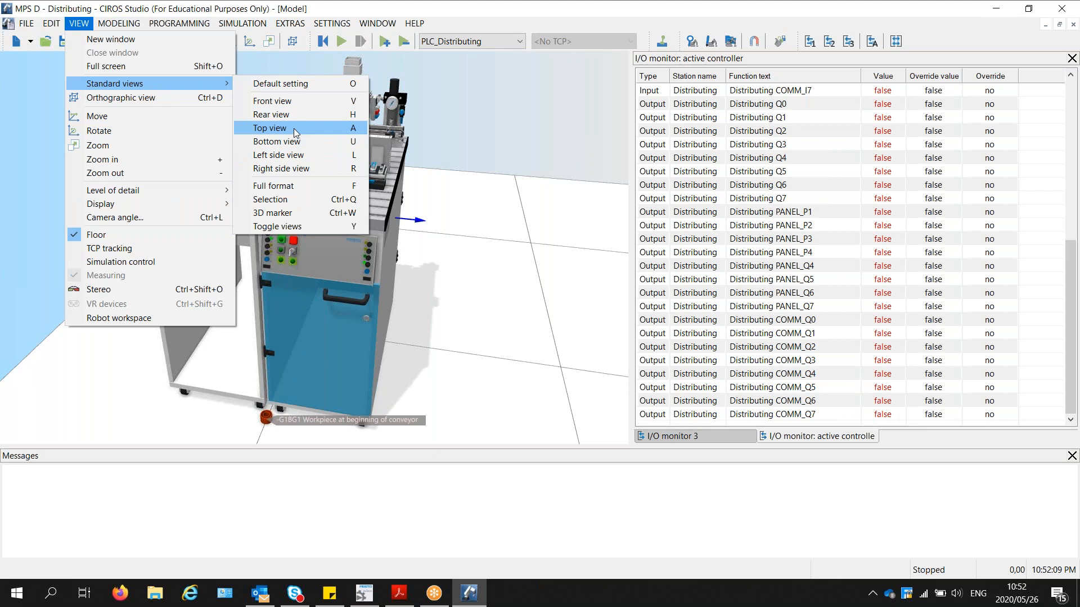
click(294, 129)
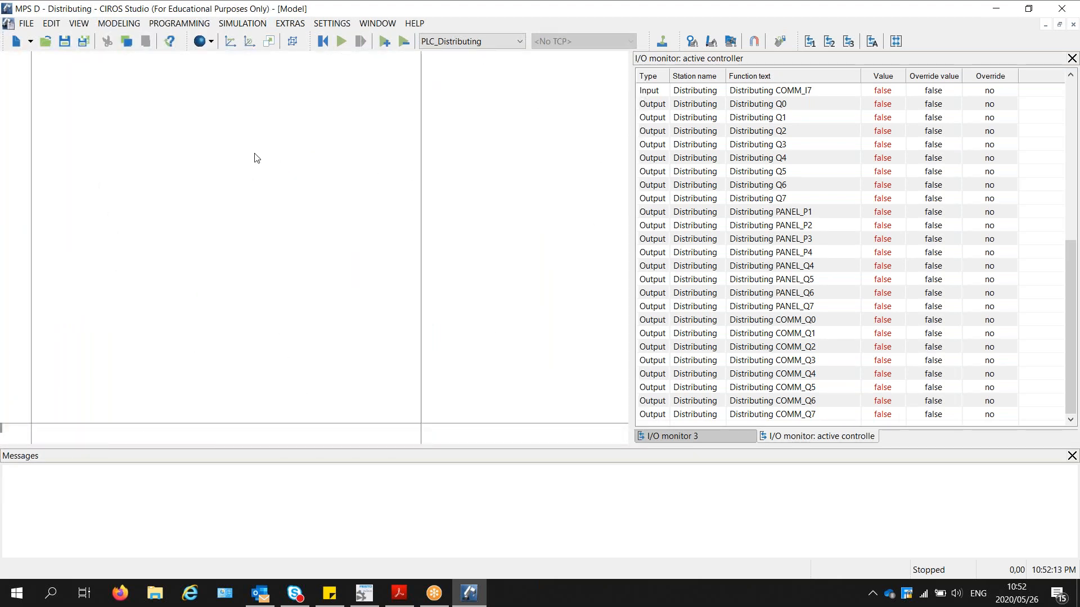
- Close the active-controller I/O monitor and I/O monitor 3 to give the model view the full window width
drag(365, 306, 340, 299)
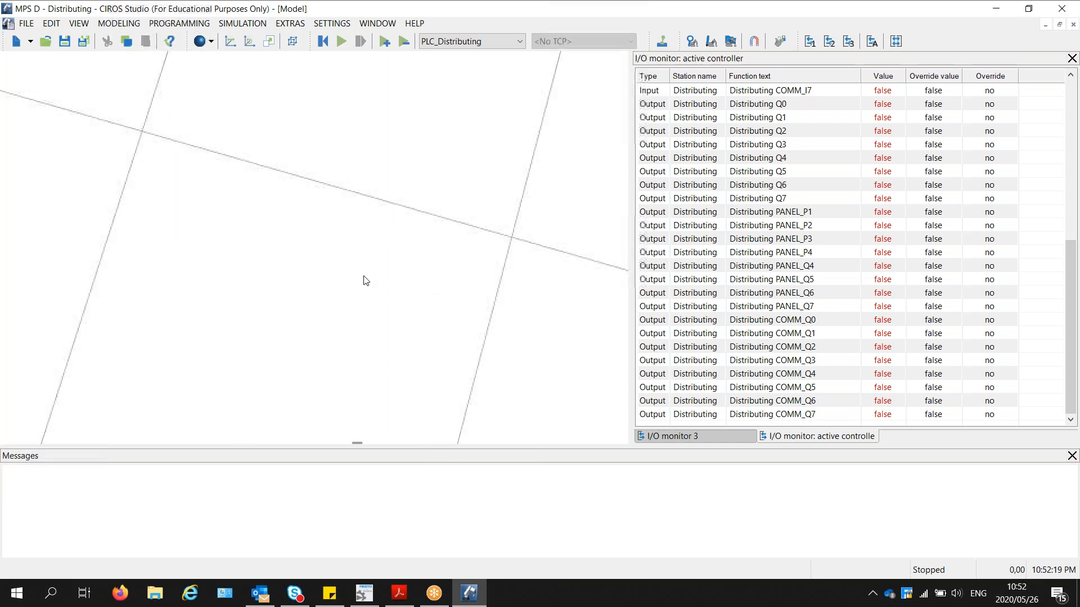
click(249, 41)
drag(284, 241, 186, 236)
click(230, 42)
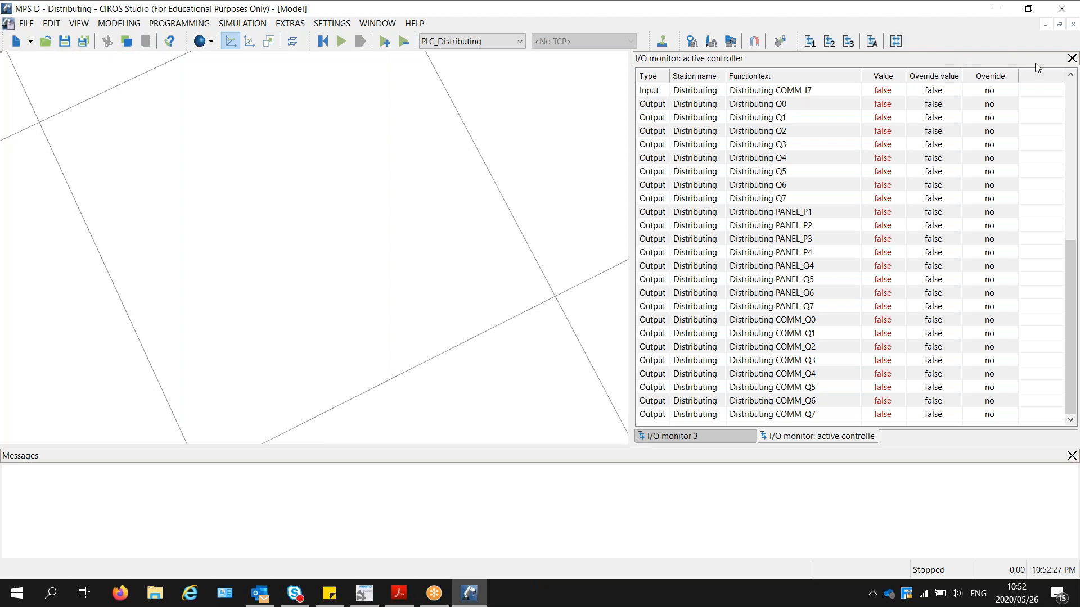
click(1072, 59)
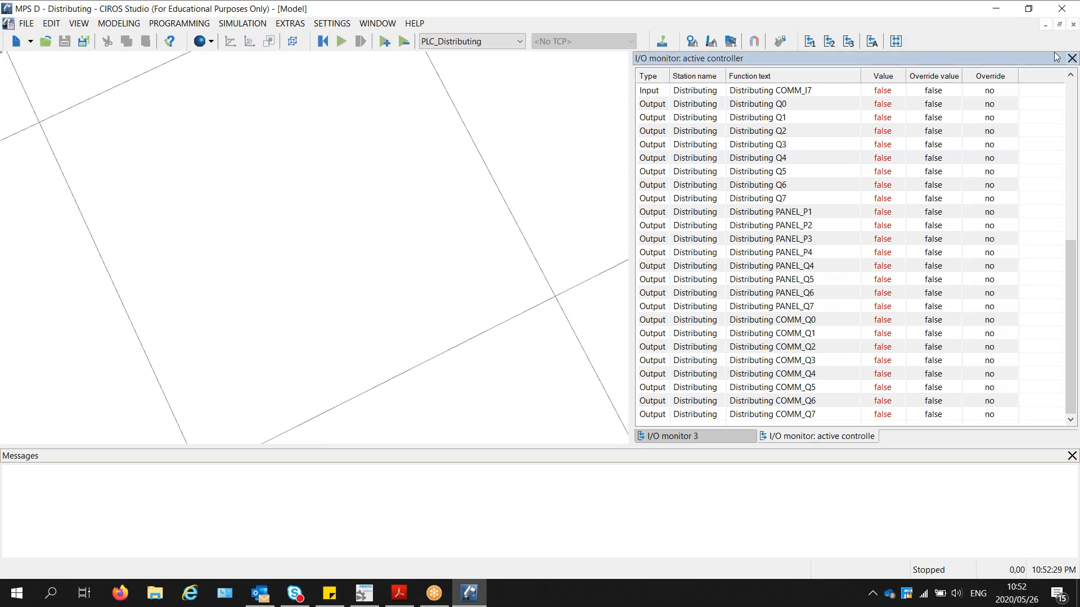
click(1071, 59)
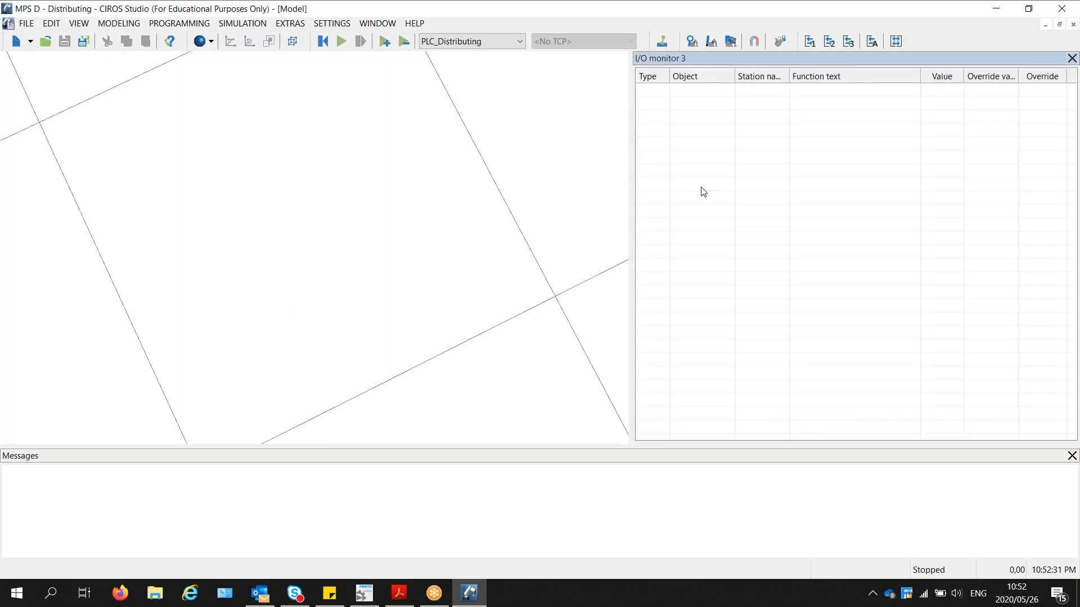
click(1072, 59)
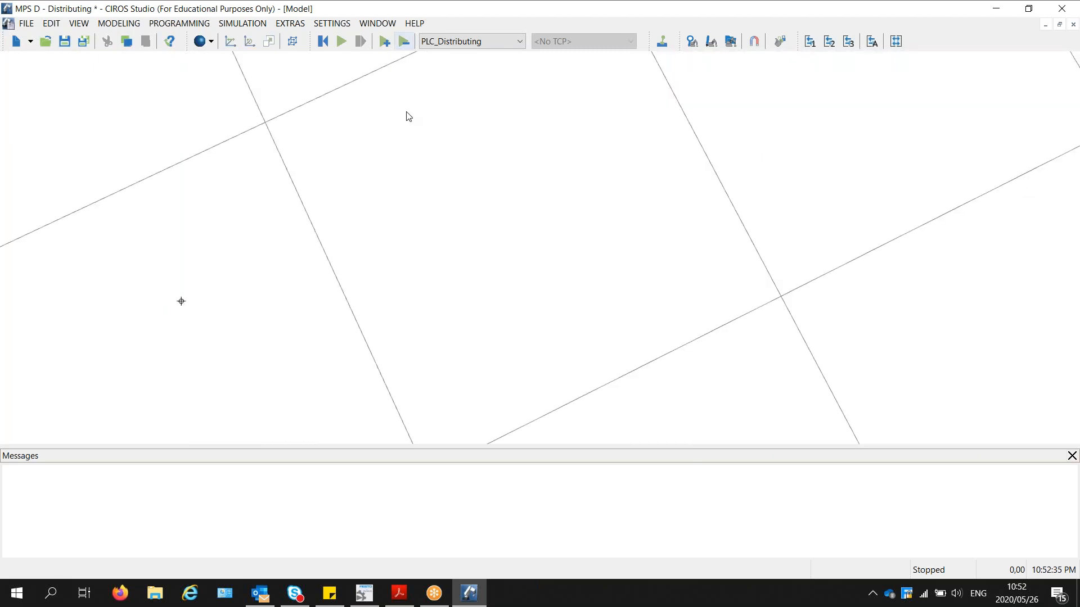
- Bring the whole Distributing station into a perspective view that shows its work surface and control panel
click(79, 23)
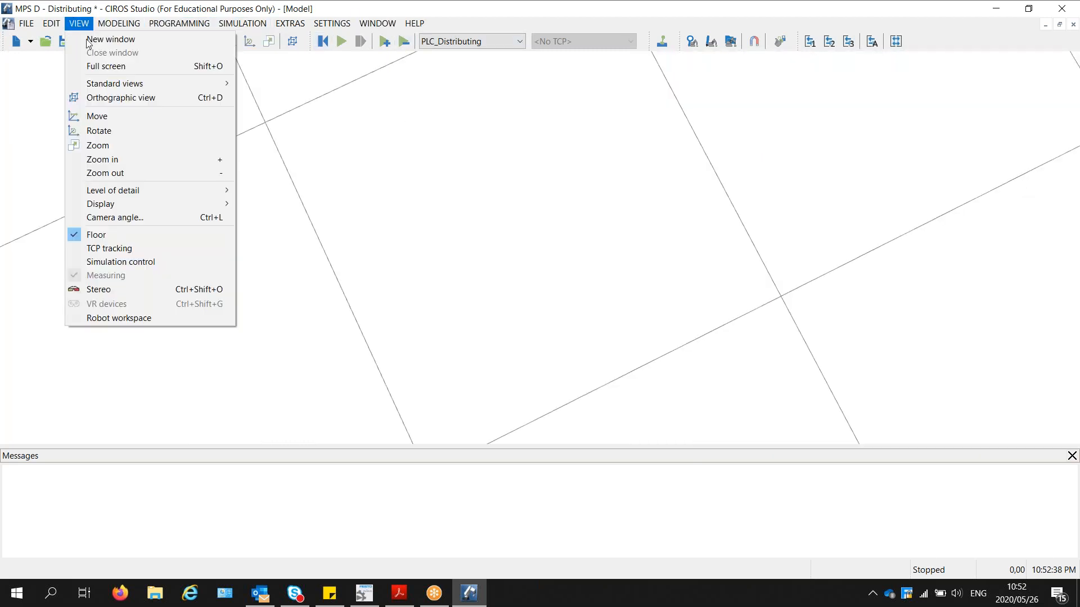
click(356, 212)
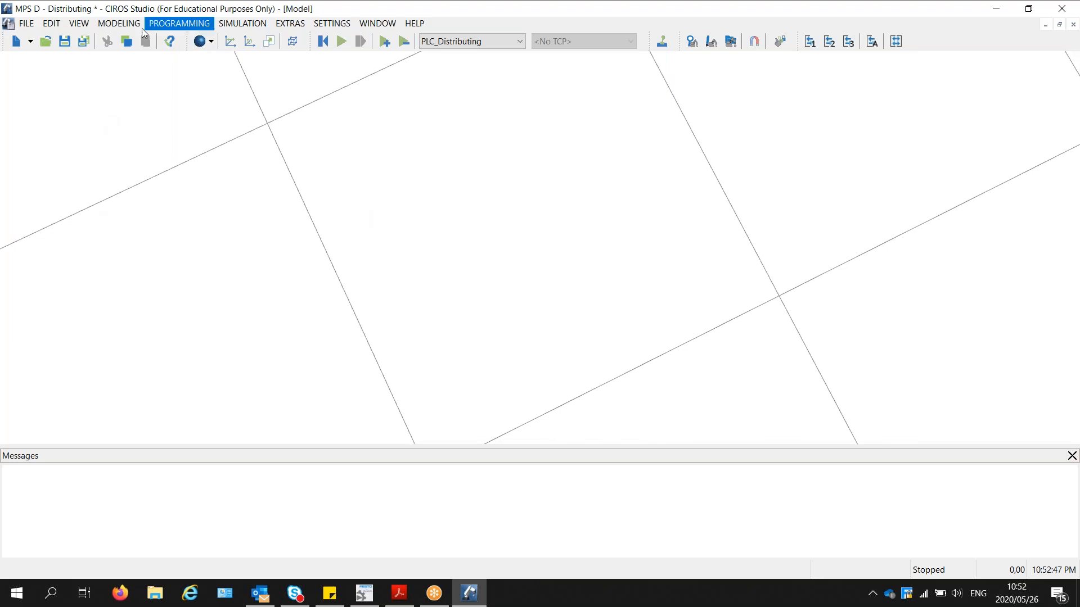
drag(304, 330, 432, 302)
drag(432, 301, 681, 307)
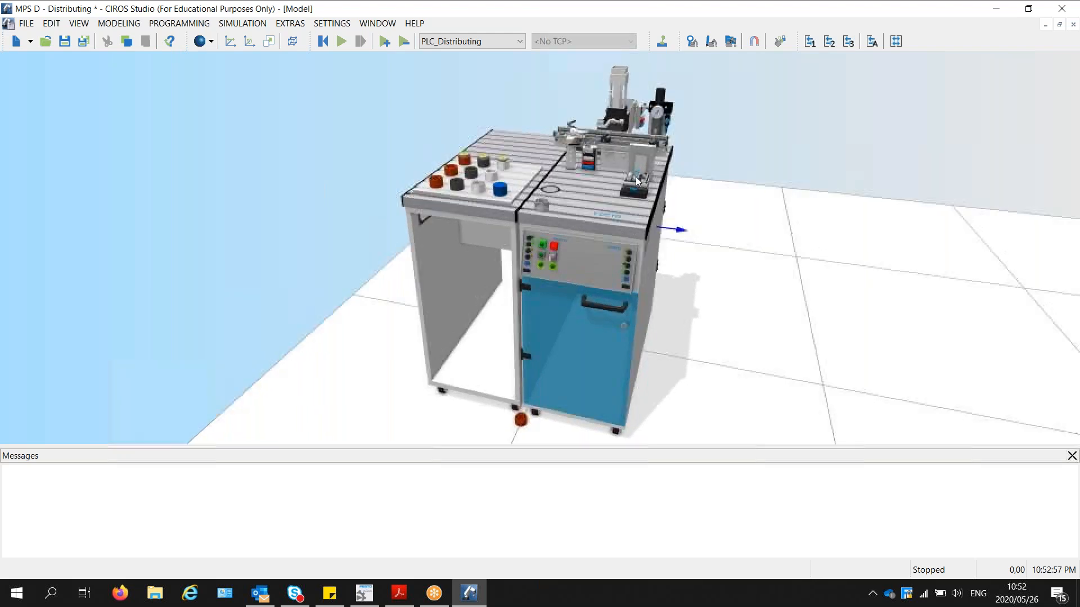
- Examine the Start, Stop and Reset buttons and the I/O sockets on the station's control panel up close
key(ctrl+e)
scroll(540, 248, up, 10)
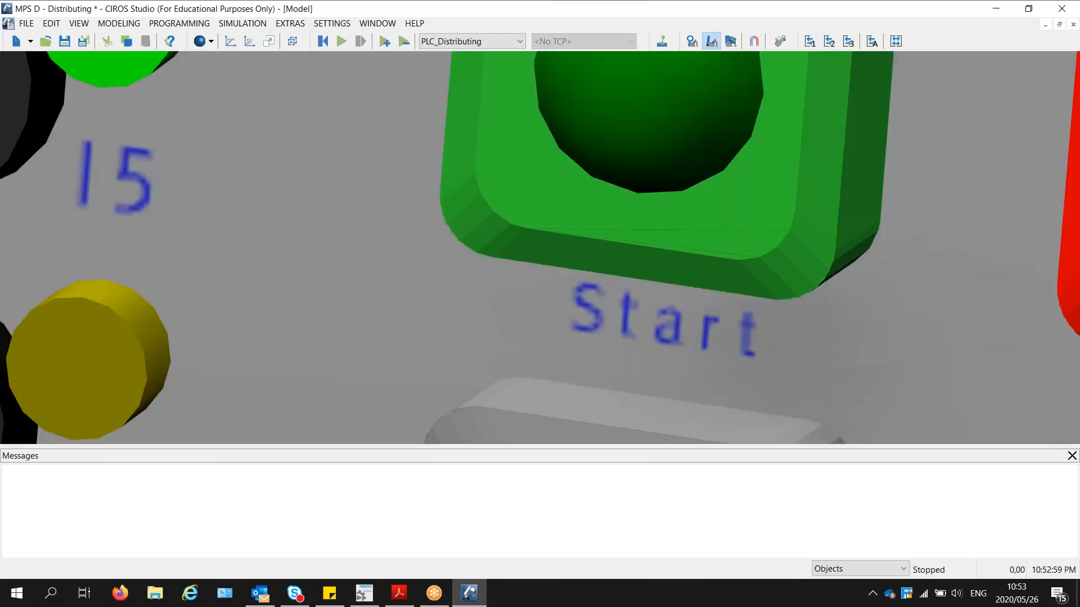
scroll(540, 247, down, 8)
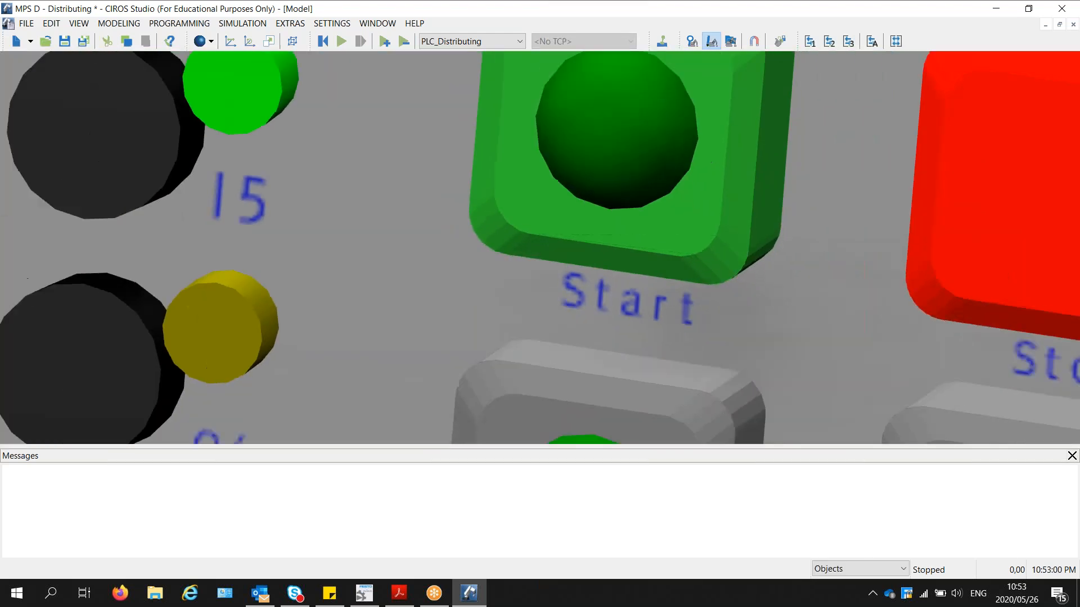
scroll(540, 247, down, 4)
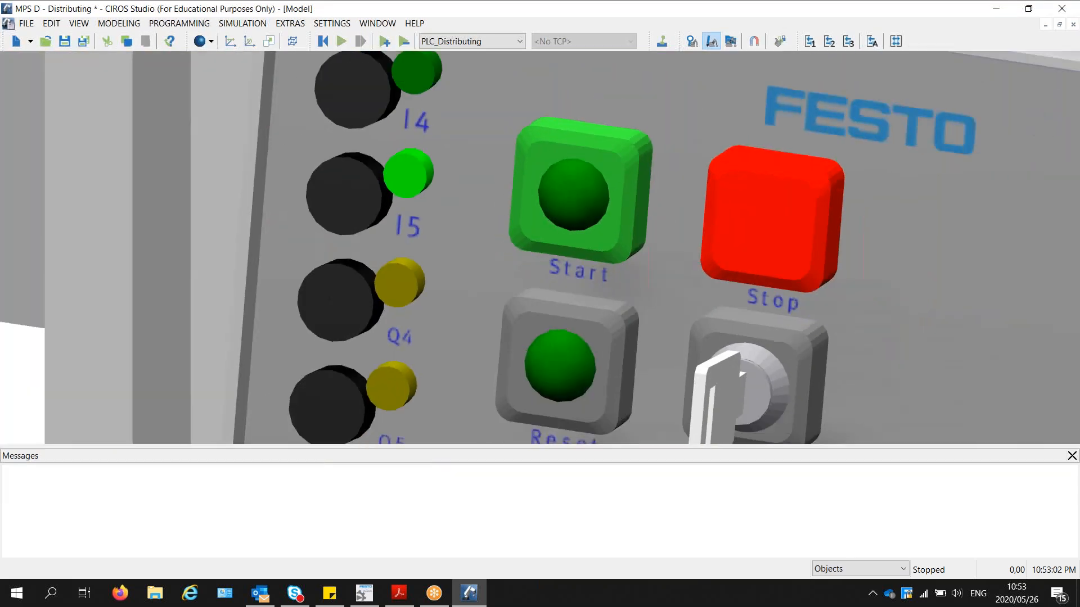
scroll(540, 247, down, 5)
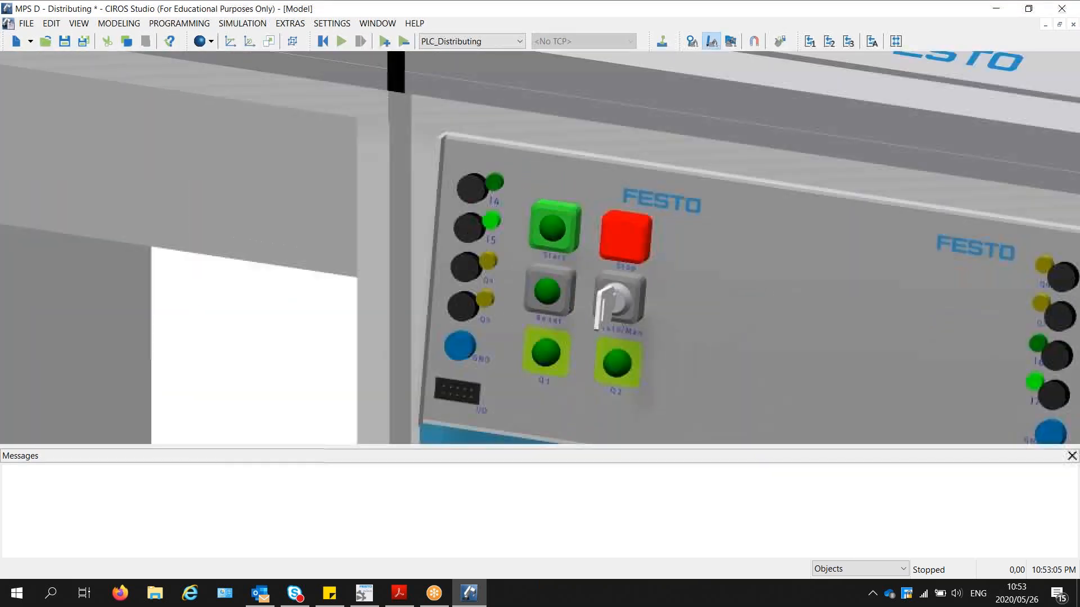
scroll(540, 247, down, 5)
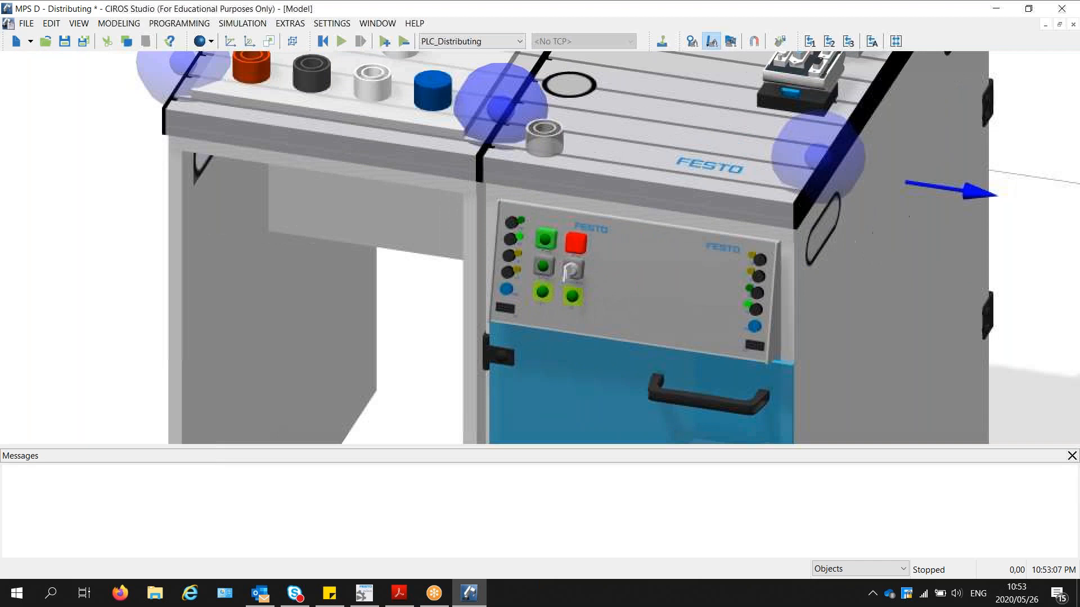
scroll(621, 158, down, 2)
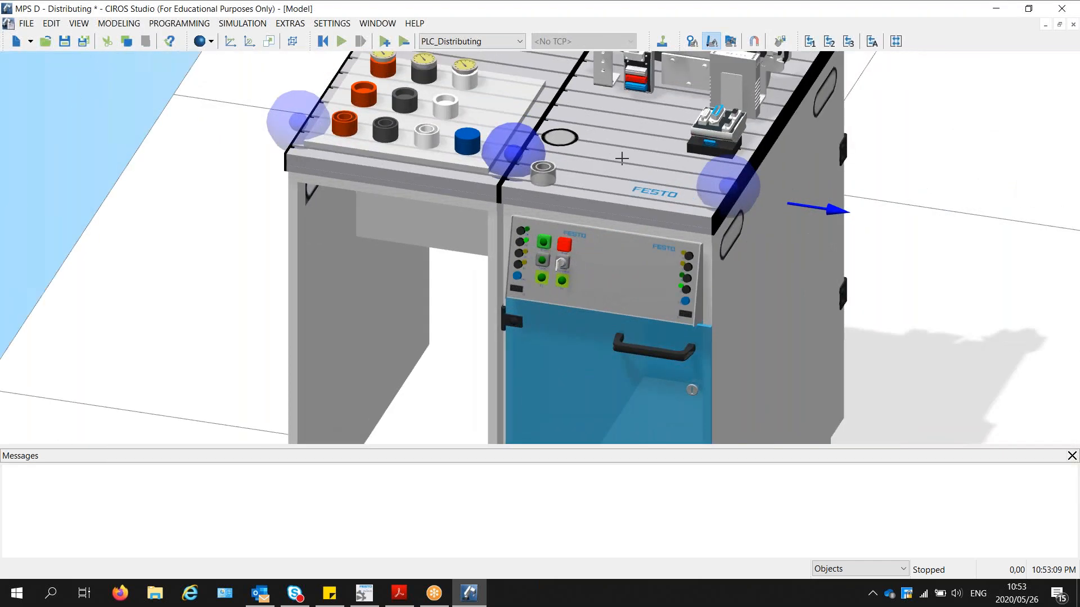
key(Escape)
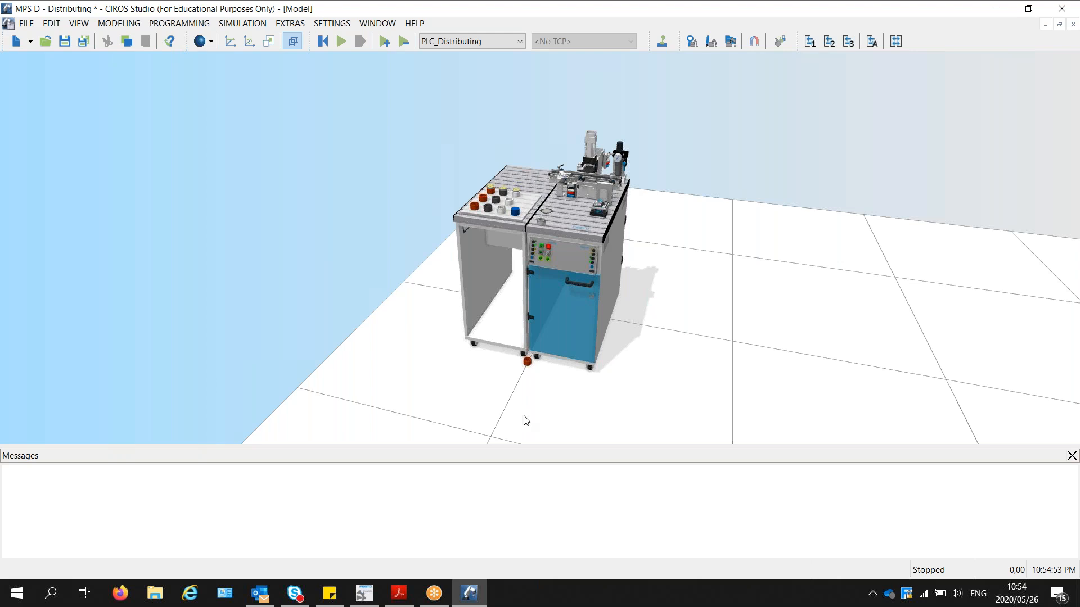
- Check the GRAFCET circuit in FluidSIM and return to an enlarged view of the Distributing station in CIROS Studio
mouse_move(465, 603)
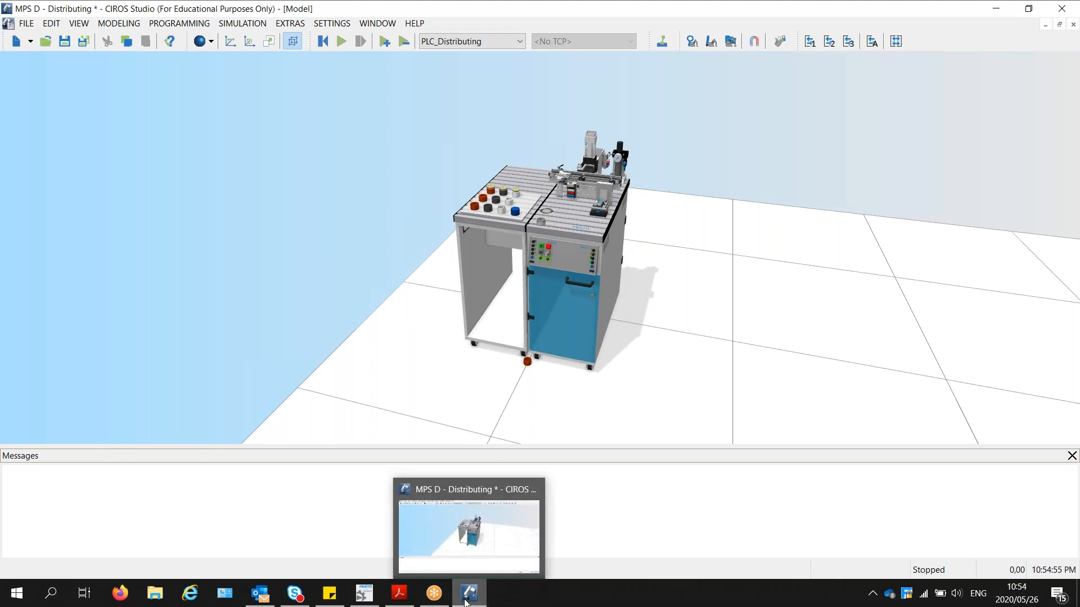
click(363, 597)
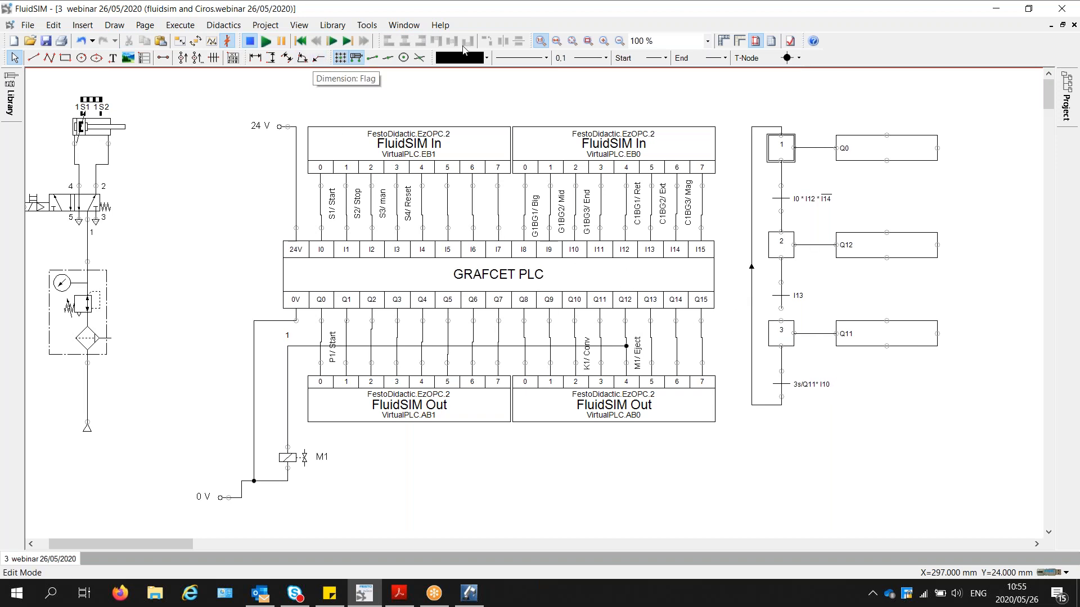
click(469, 593)
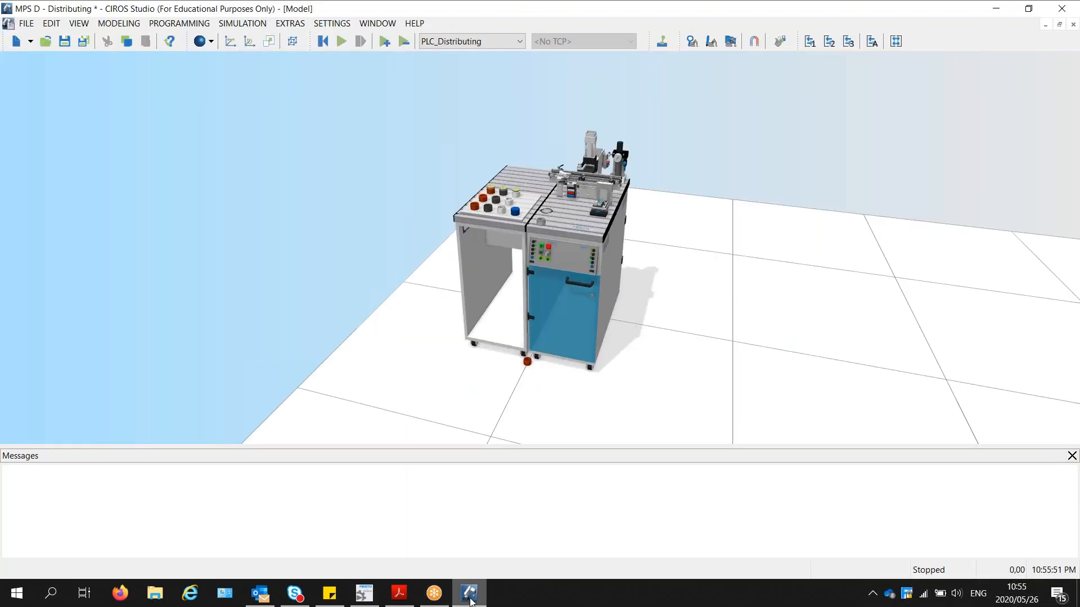
scroll(562, 251, up, 4)
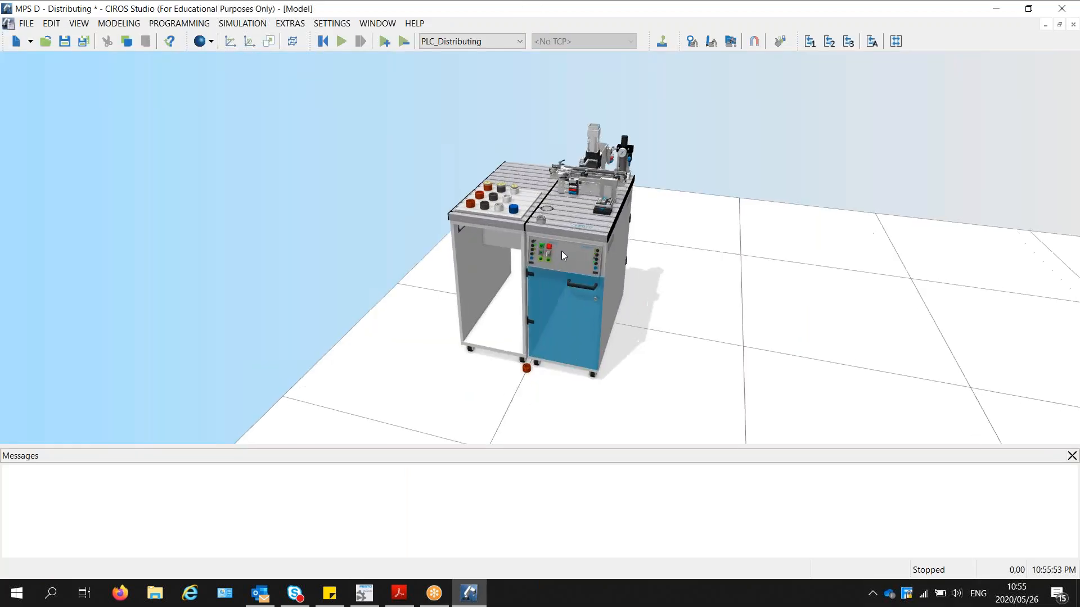
scroll(561, 251, up, 4)
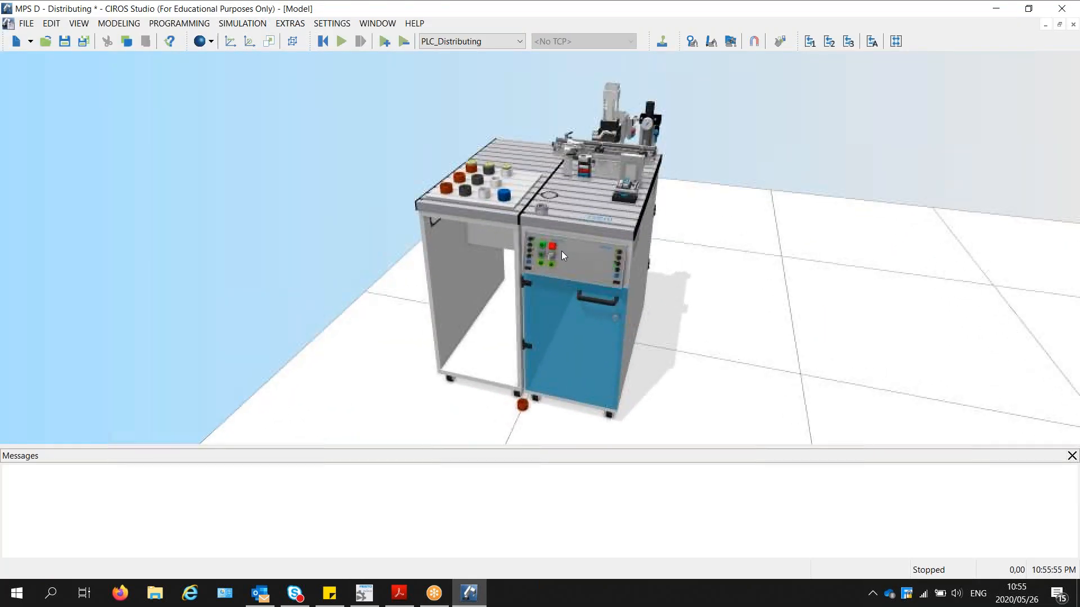
scroll(533, 235, up, 3)
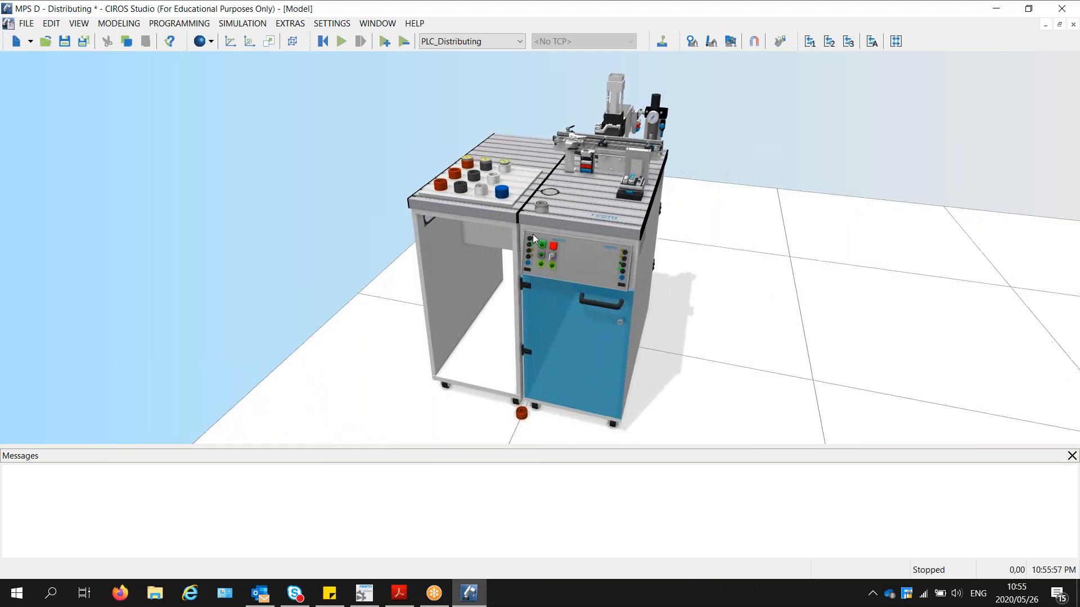
scroll(566, 273, up, 3)
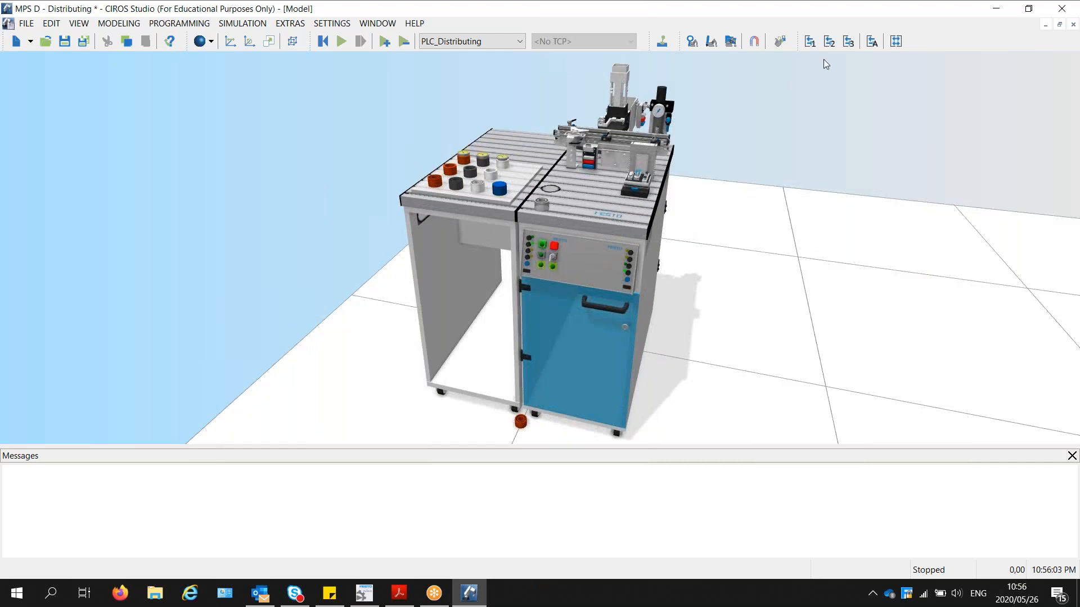
- Fit the CIROS Studio window to the right half of the screen and bring up FluidSIM maximized
double_click(881, 12)
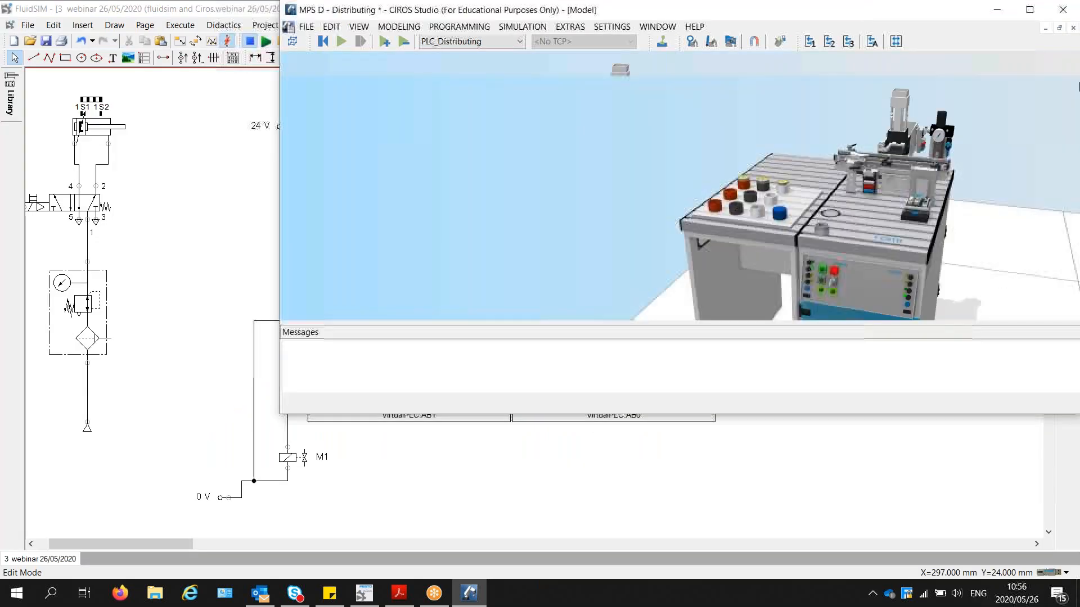
key(super+Right)
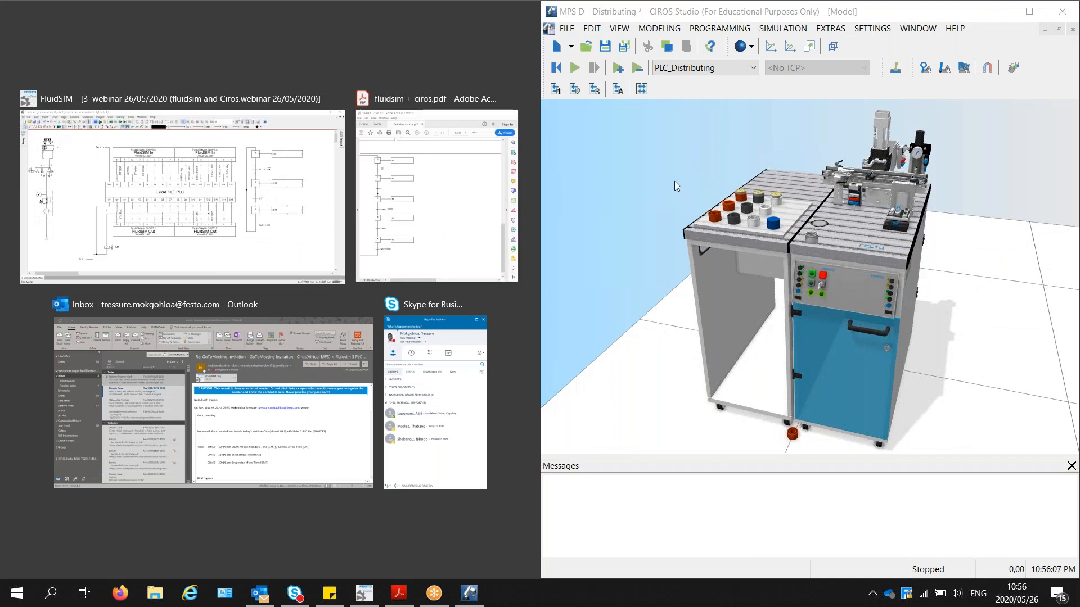
click(225, 141)
key(super+Up)
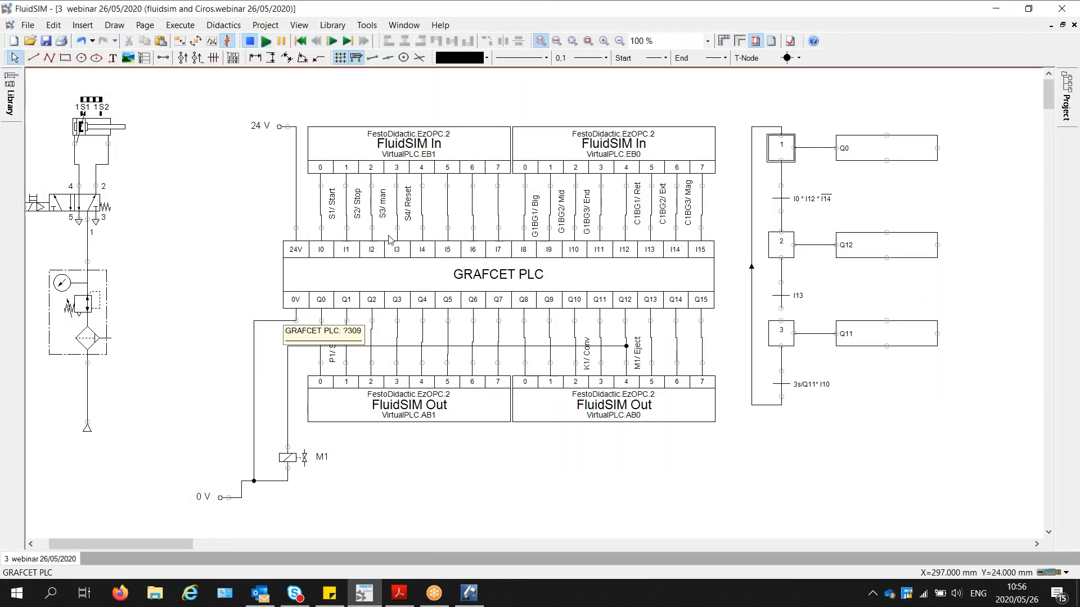
- Start the FluidSIM simulation of the GRAFCET circuit and accept starting it without every EasyPort or OPC connection
click(268, 40)
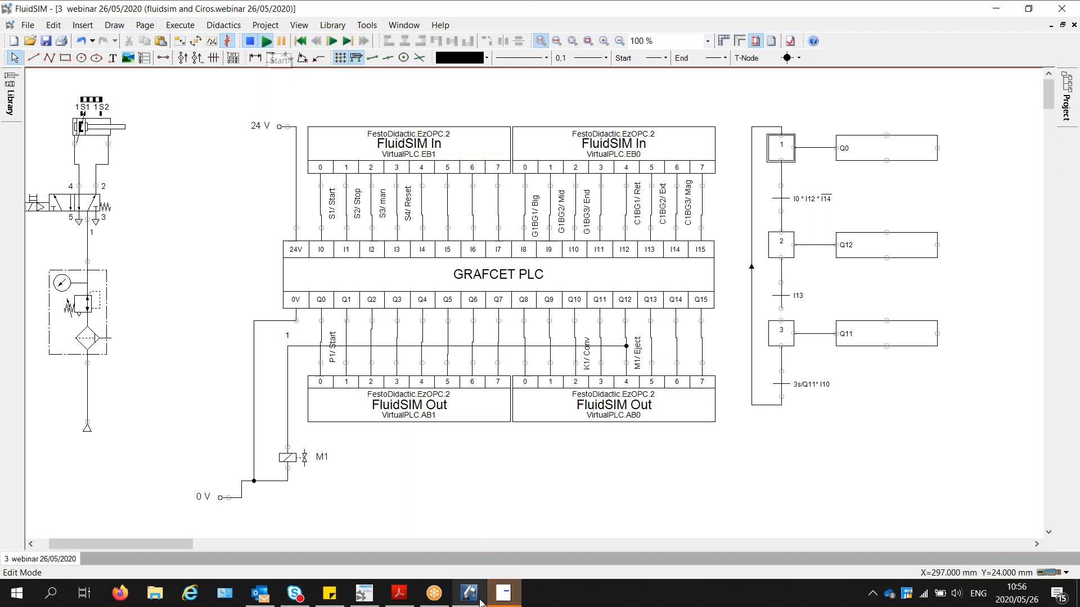
mouse_move(481, 586)
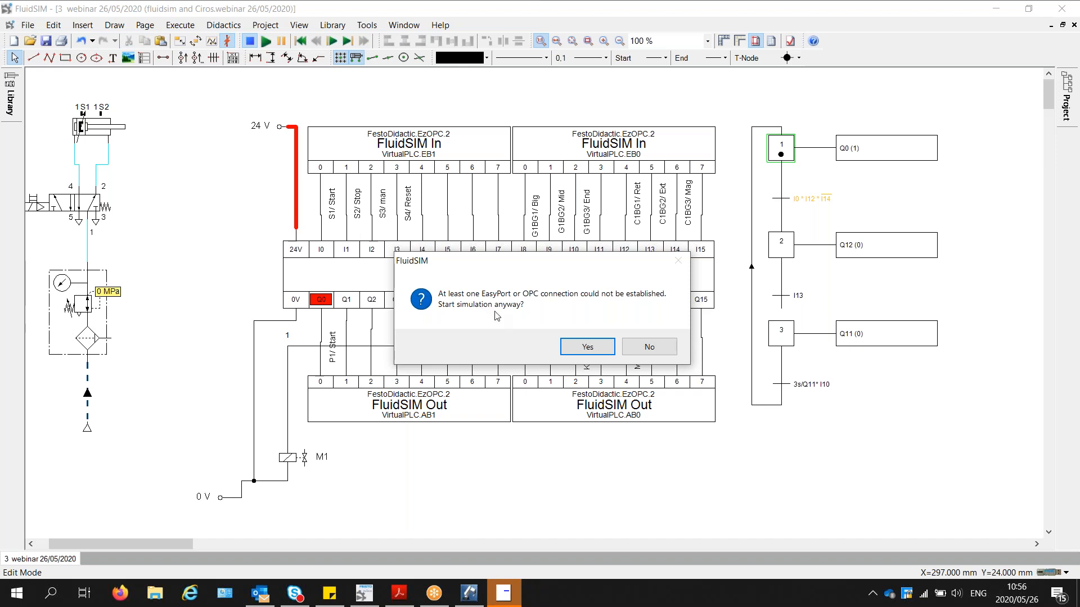
click(588, 346)
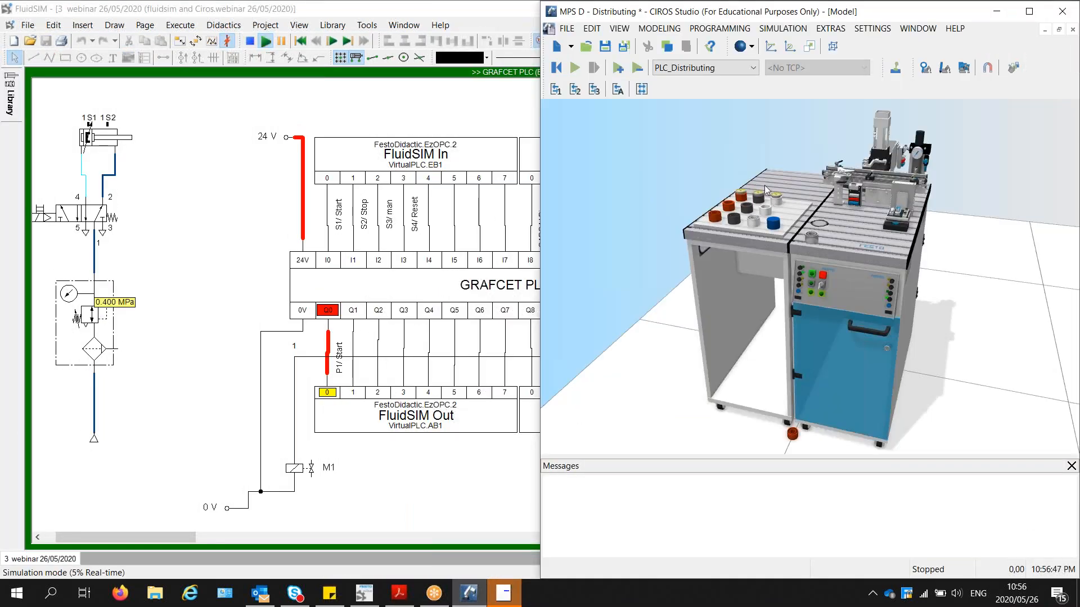
- Start the CIROS Studio simulation and operate the green Start button on the Distributing station's control panel several times
click(574, 68)
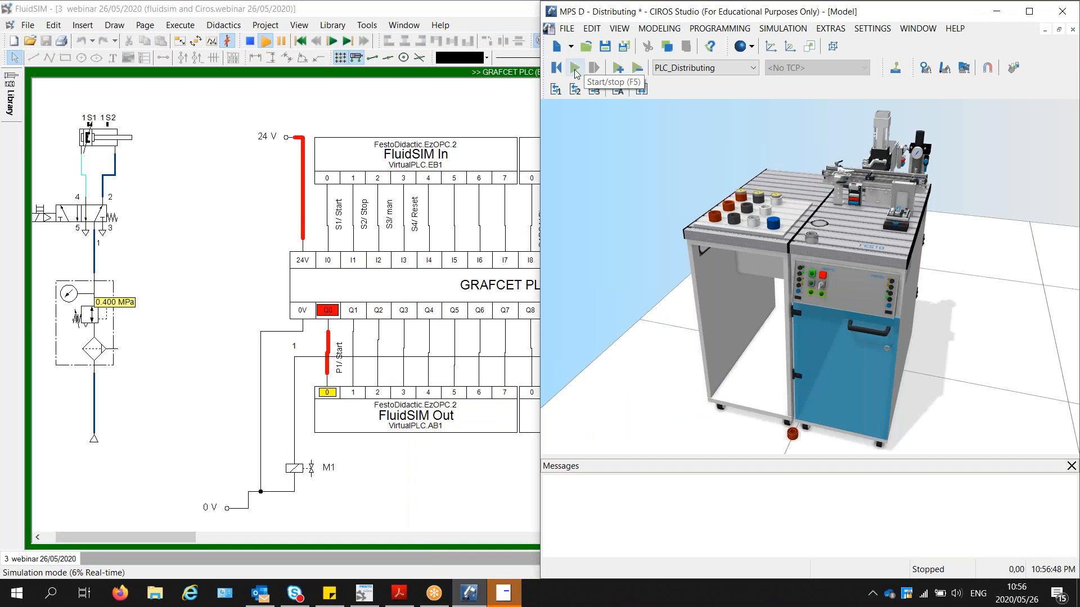
click(811, 277)
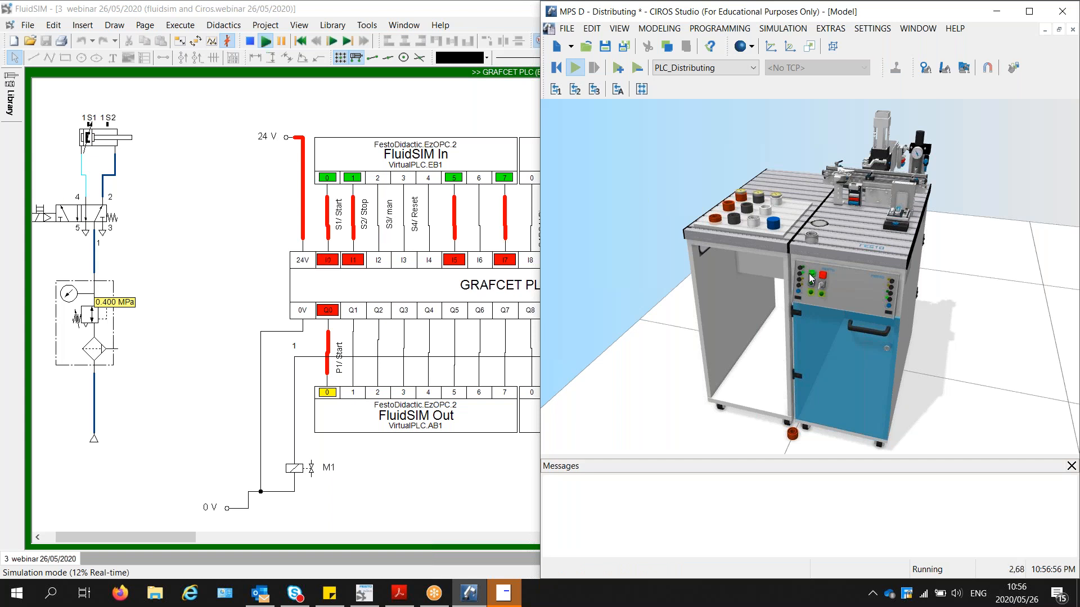
click(811, 278)
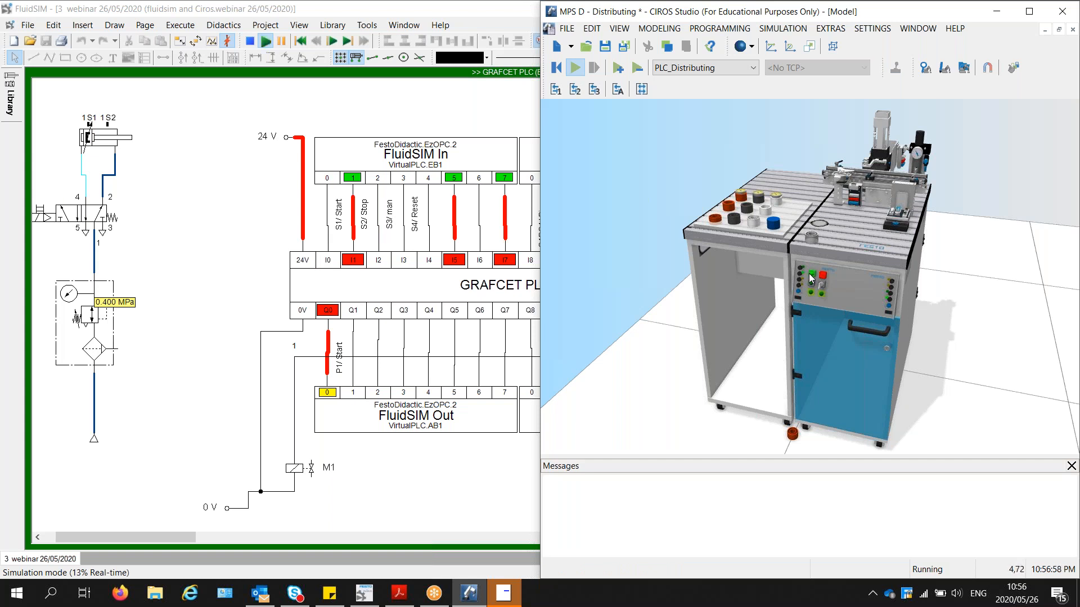
click(811, 277)
- Reposition the CIROS Studio window over the FluidSIM circuit and operate the station's Start button again
drag(917, 14, 752, 331)
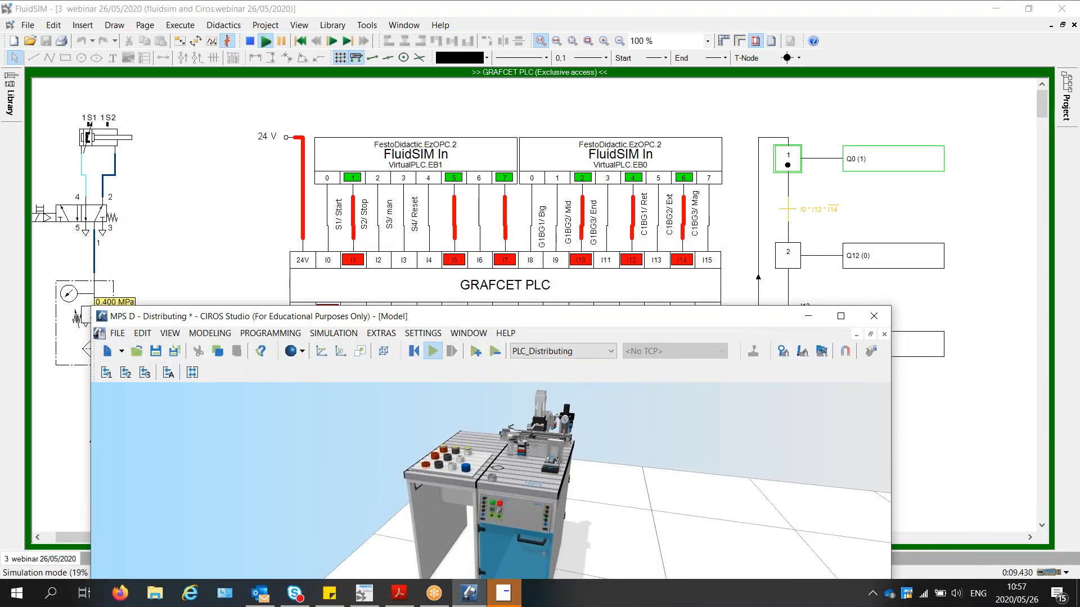
click(493, 507)
drag(659, 326, 661, 183)
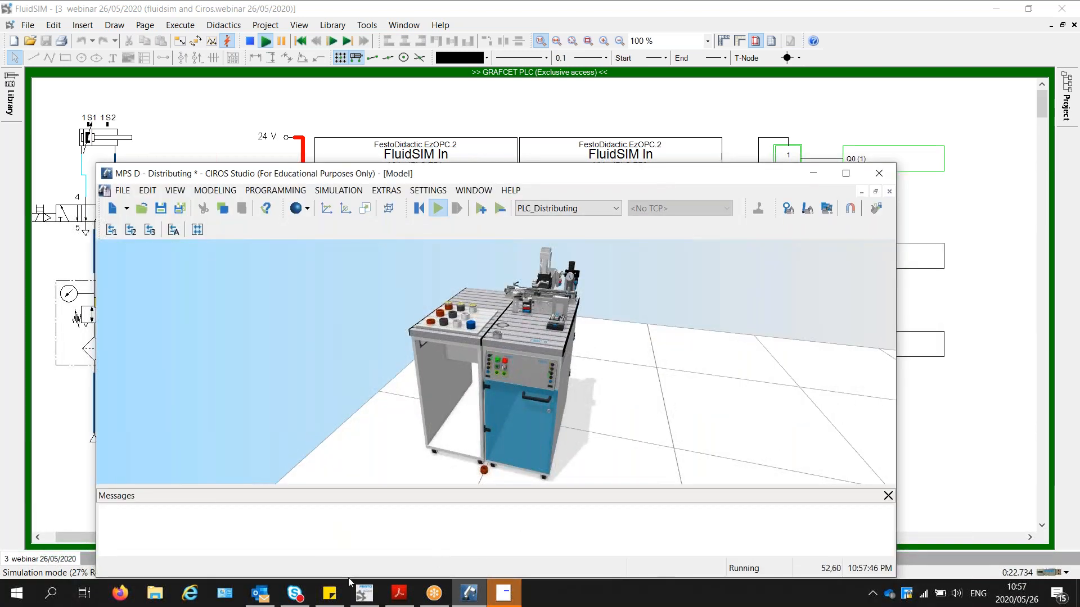
- Bring FluidSIM to the front and restore its window from the maximized state to show the running GRAFCET circuit
click(430, 600)
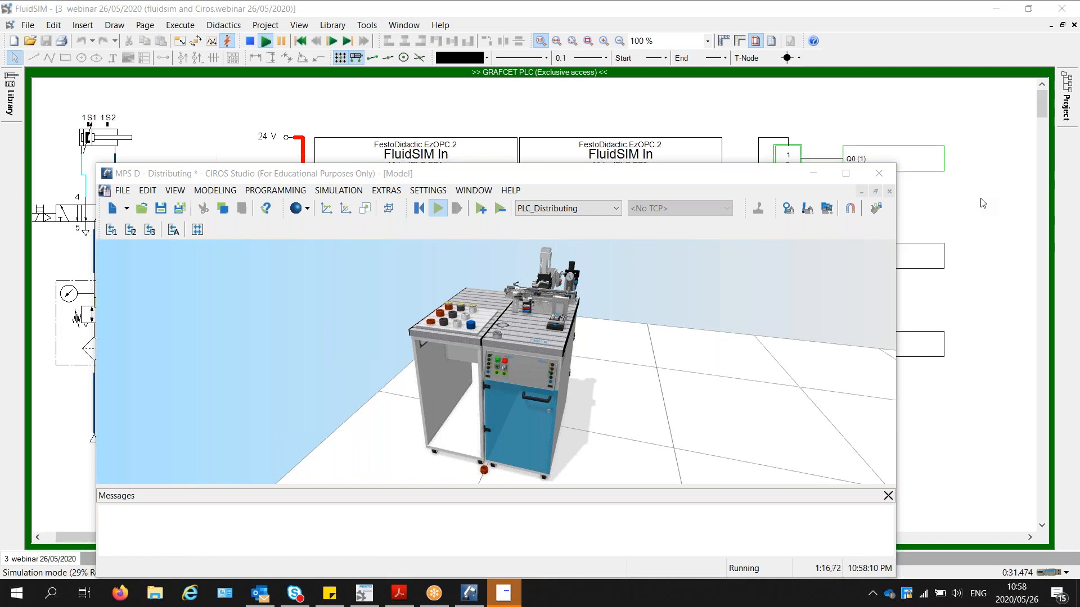
click(686, 13)
double_click(686, 13)
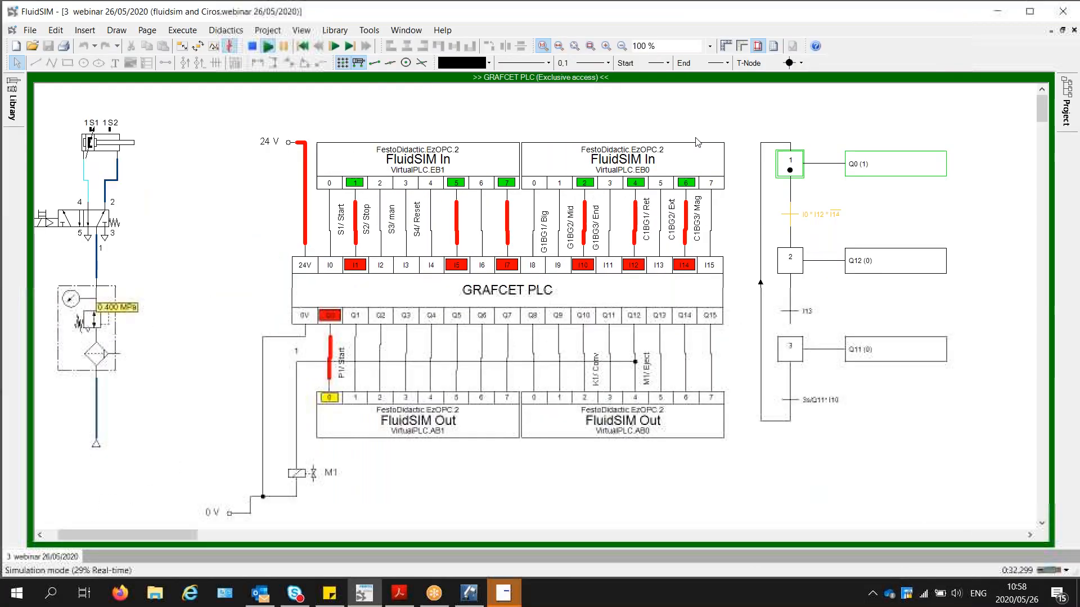
- Stop the FluidSIM simulation, move the CIROS Studio window lower, and restart the circuit simulation despite the missing EasyPort or OPC connection
click(252, 46)
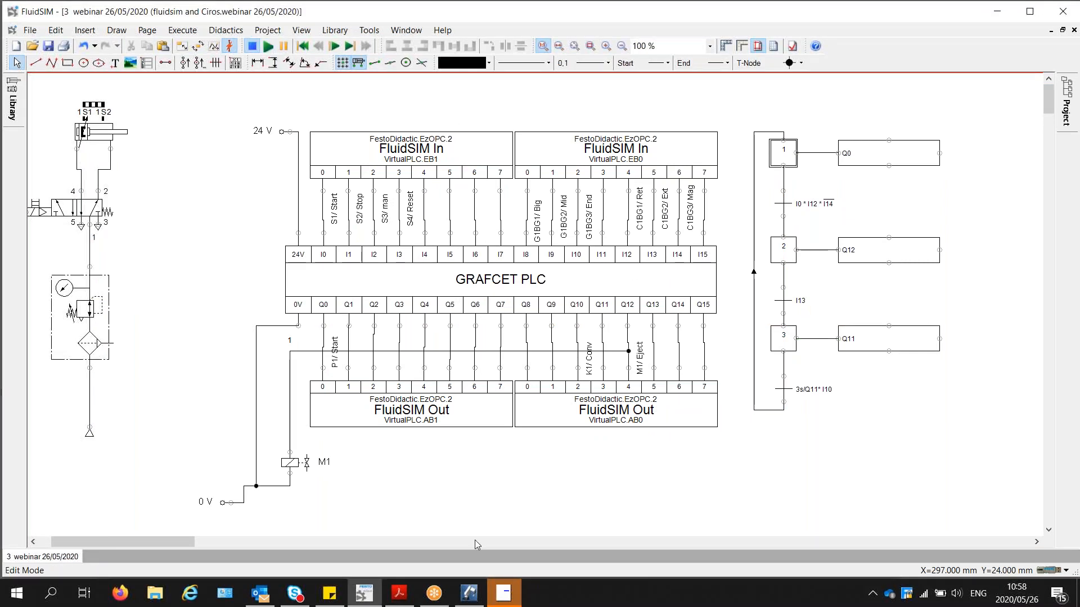
click(469, 594)
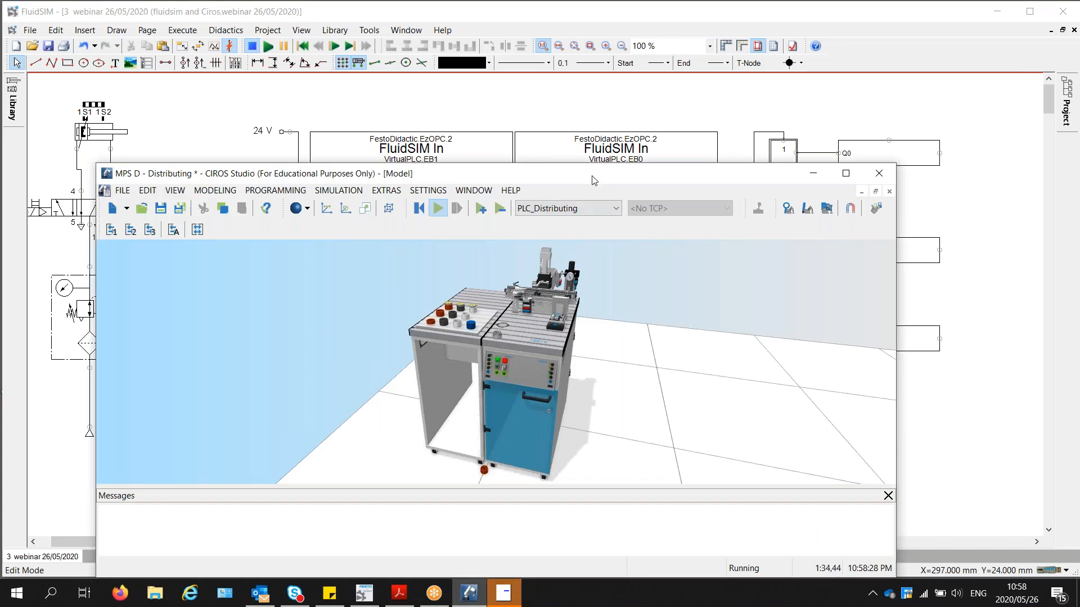
drag(594, 180, 618, 379)
click(270, 52)
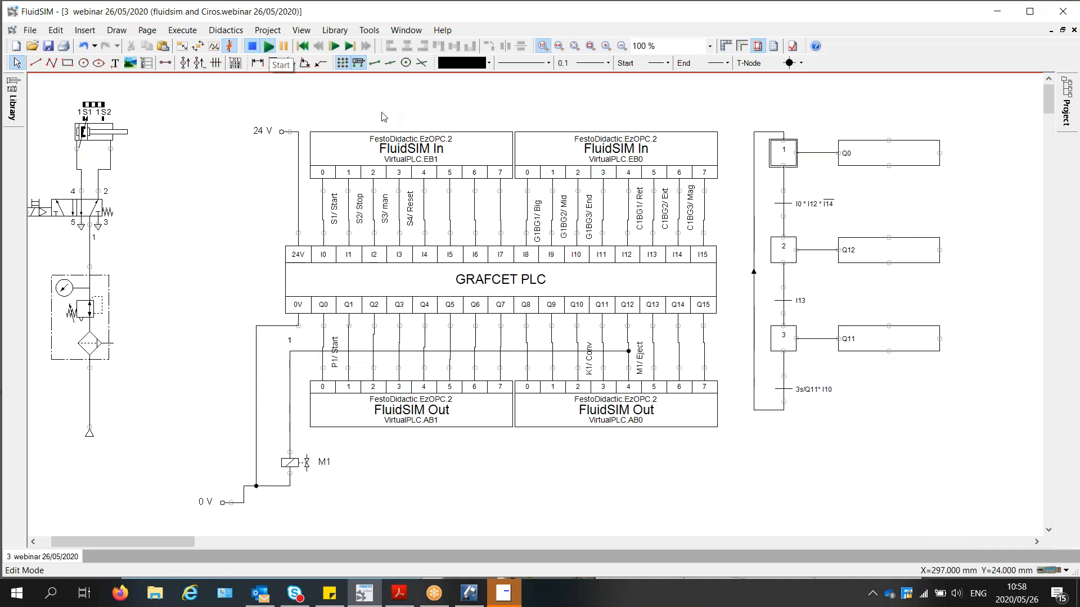
key(F9)
click(588, 347)
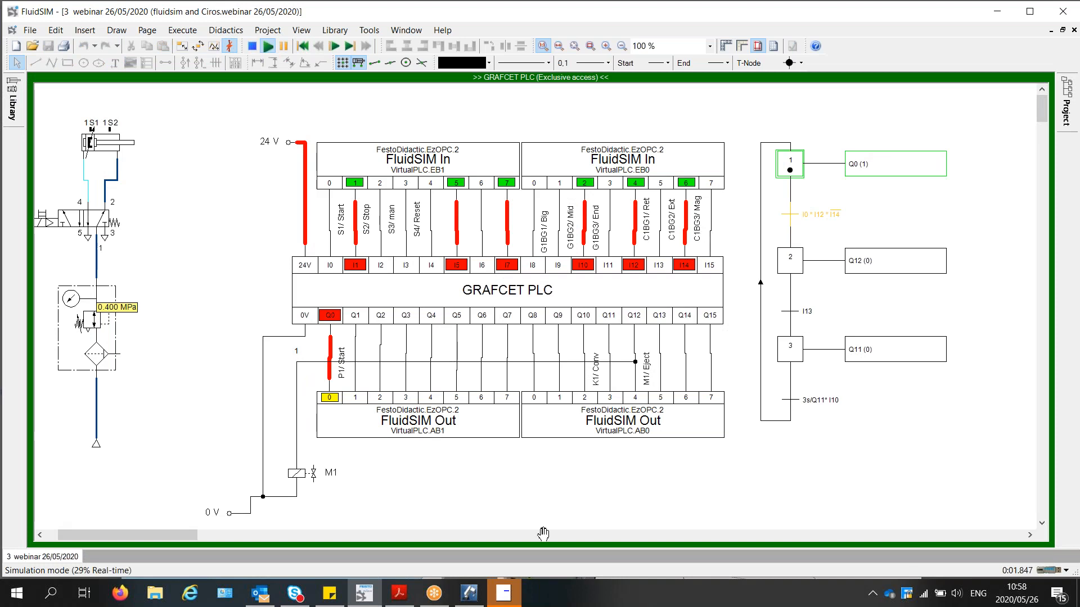
- Switch to CIROS Studio, operate the Distributing station's green Start button, and lower the window so the GRAFCET sequence is uncovered
click(470, 595)
drag(579, 347, 581, 303)
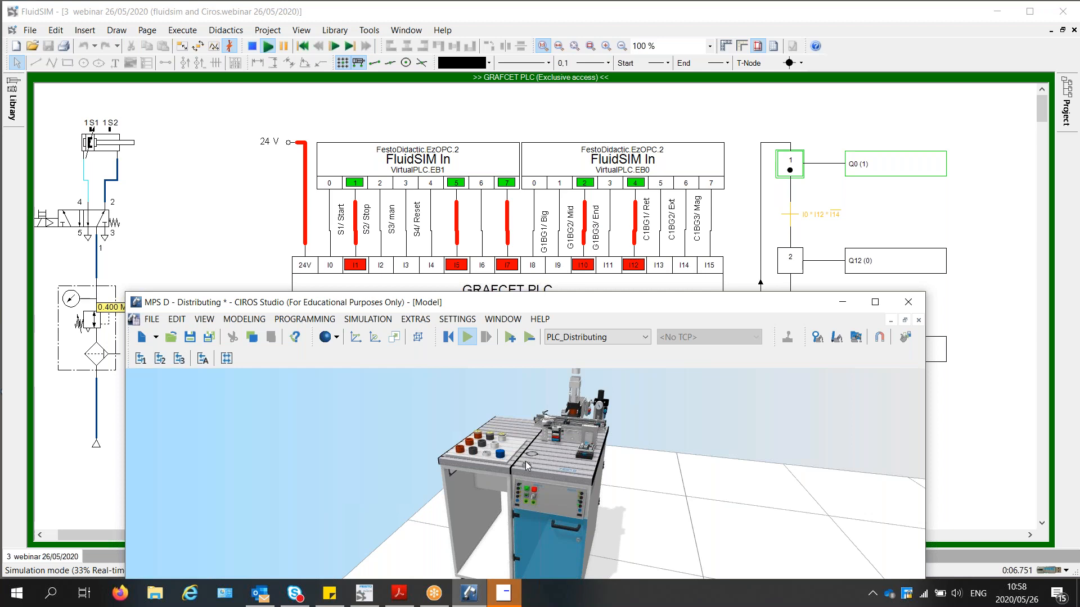
drag(648, 311, 674, 352)
click(556, 531)
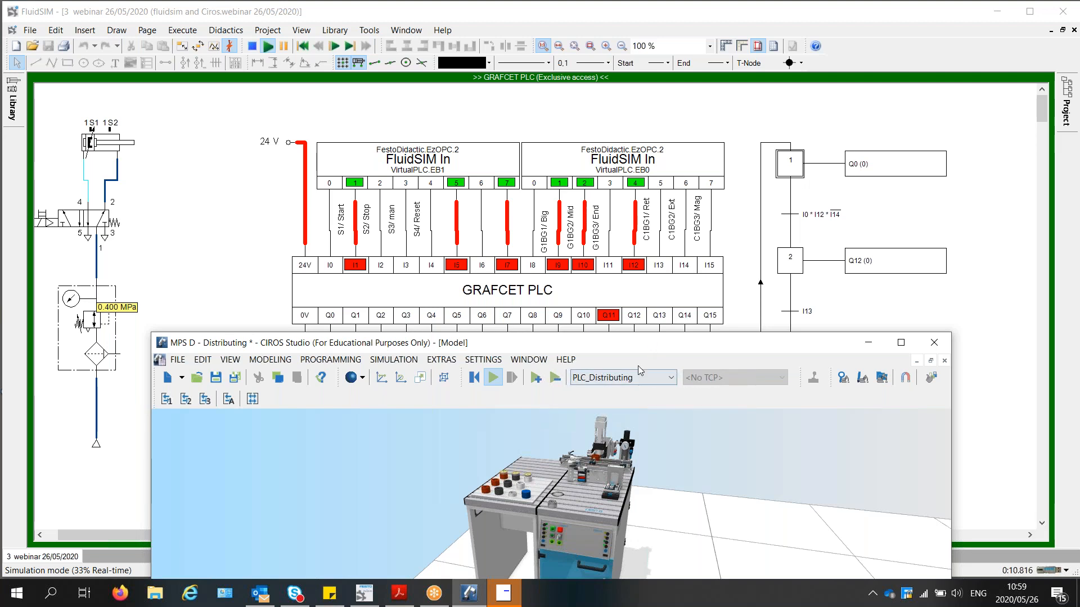
drag(651, 344, 667, 444)
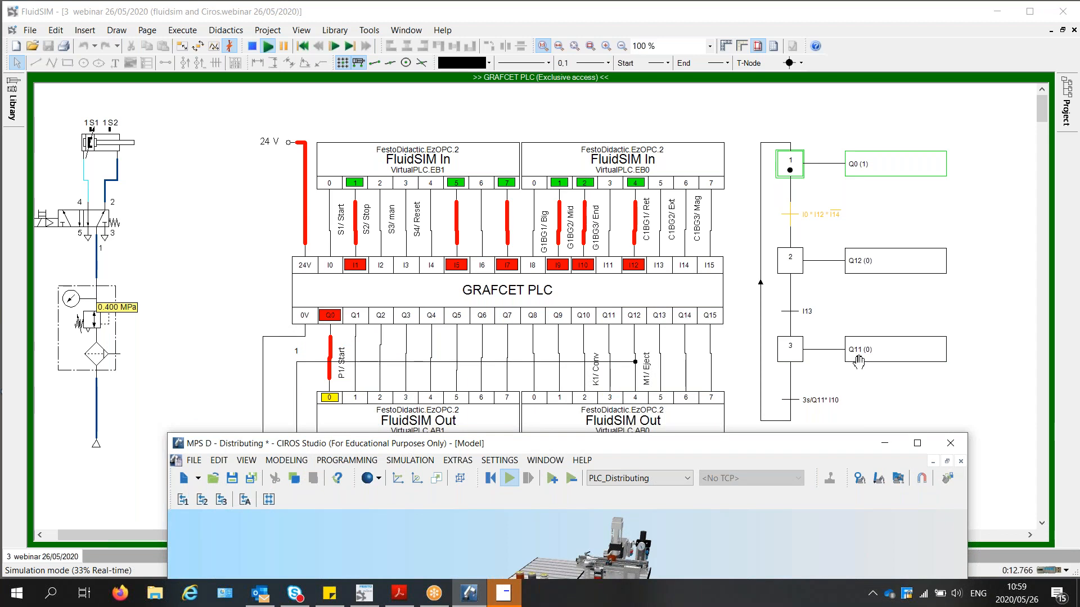
drag(736, 460, 706, 480)
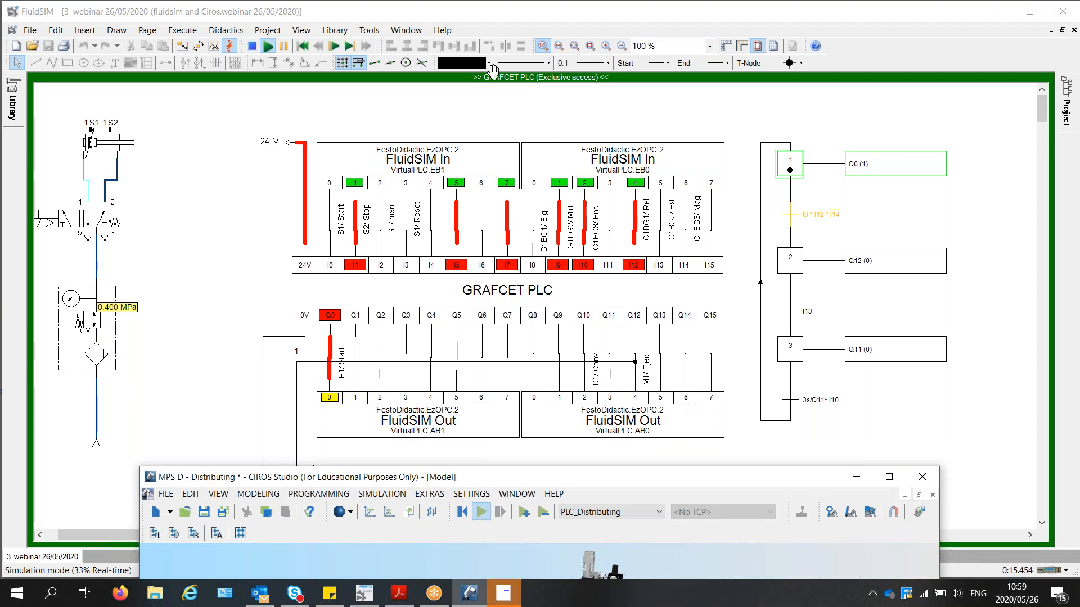
- Stop the FluidSIM simulation and set the output of the GRAFCET action at step 3 to Q10
click(255, 47)
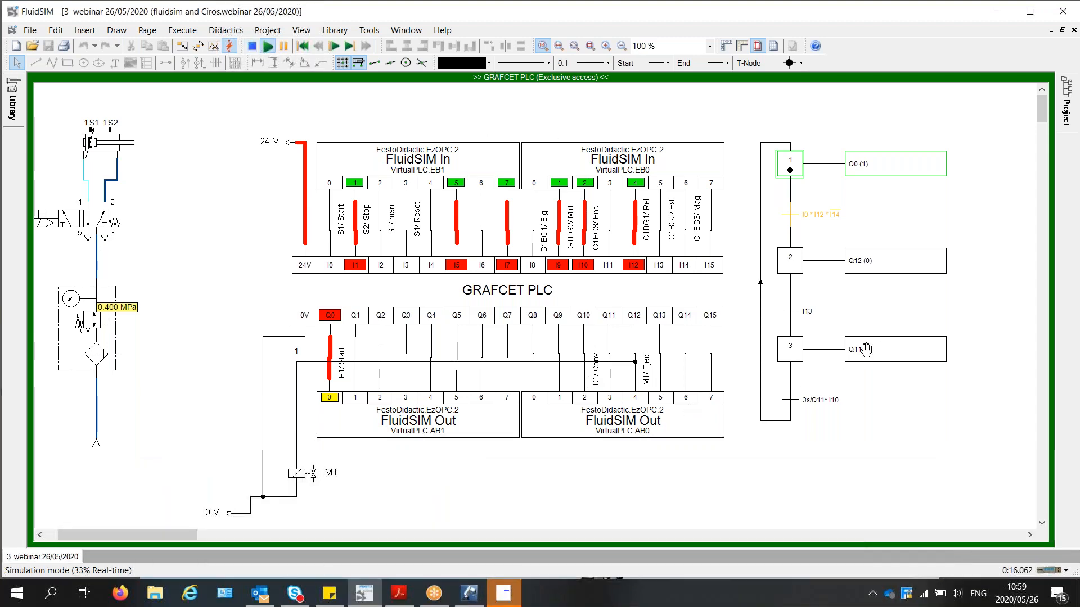
click(252, 47)
double_click(879, 340)
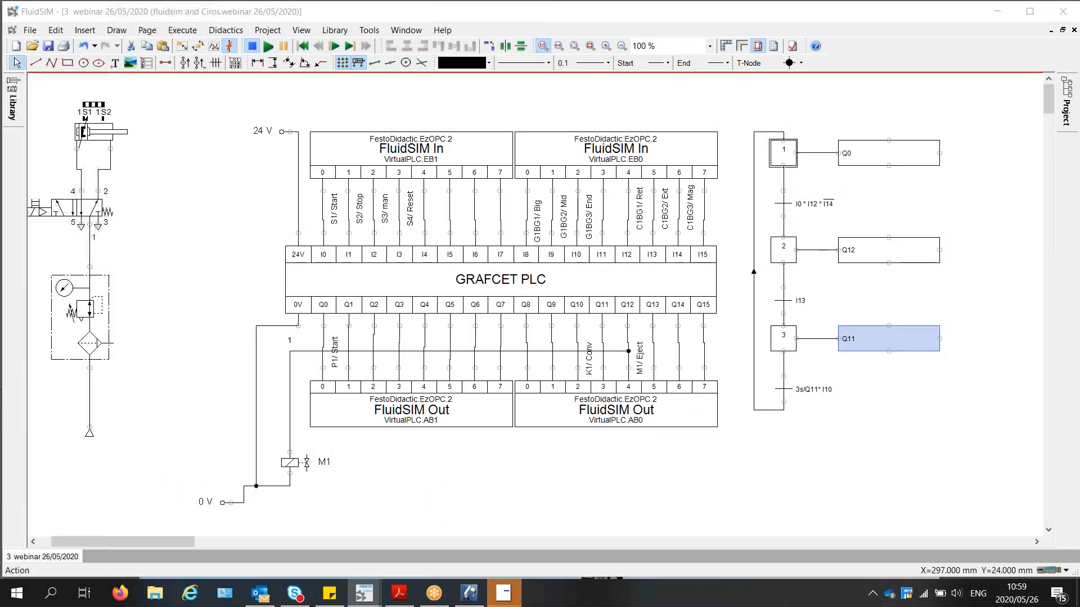
click(583, 279)
click(583, 279)
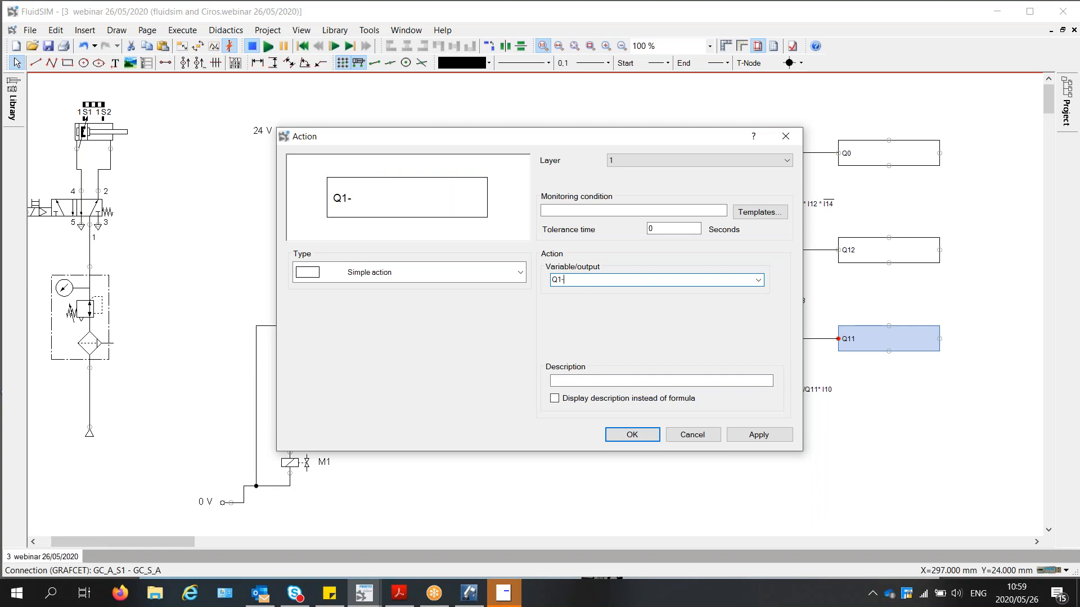
text(0)
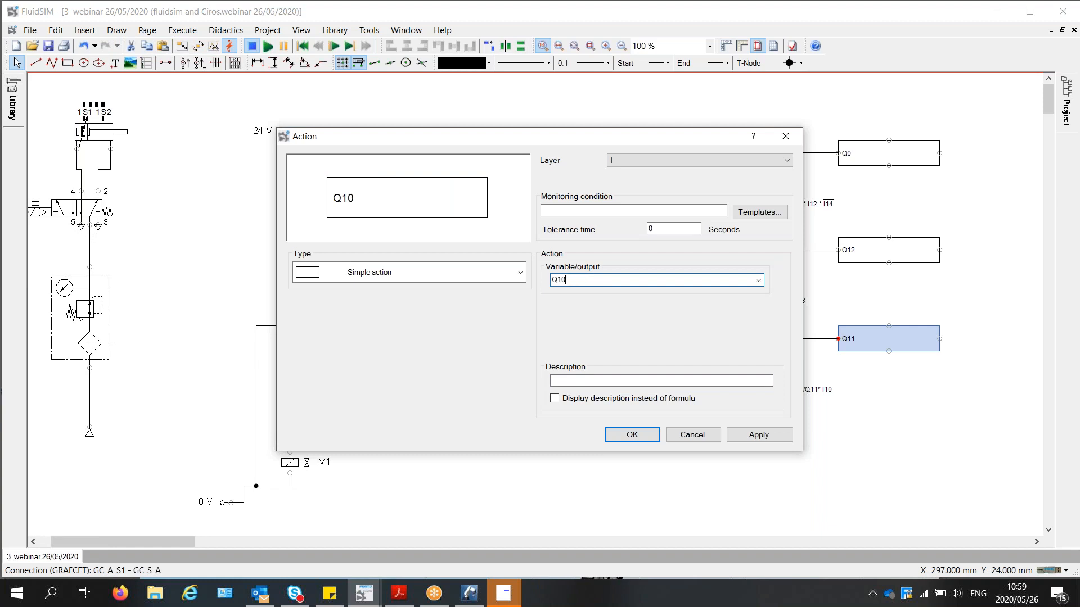
click(630, 436)
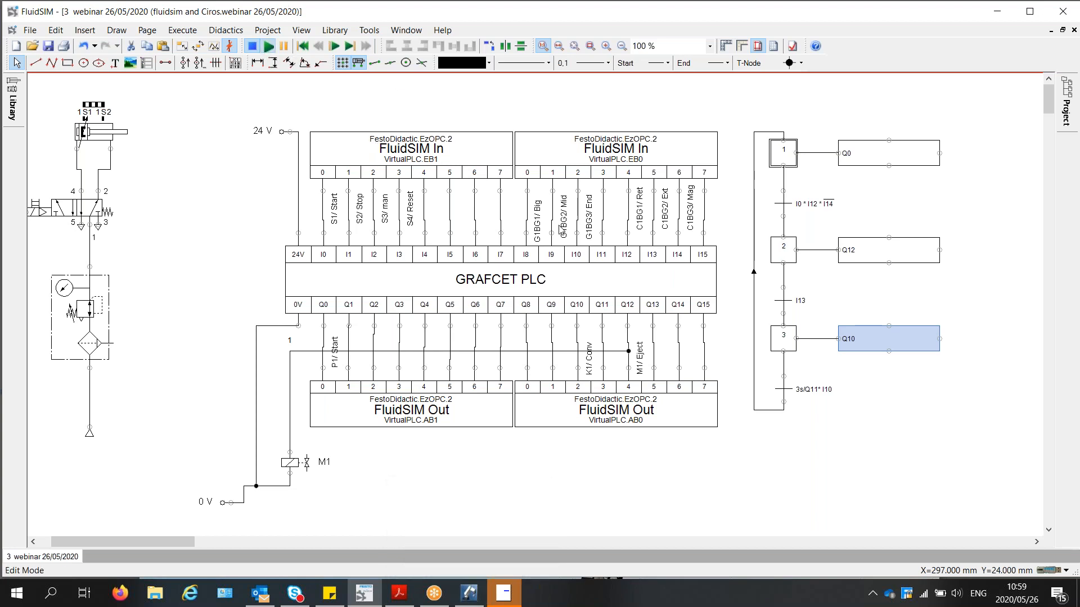
- Decline starting the simulation without every connection and set the condition of the transition below step 3 to 3s/Q10* I10
click(268, 46)
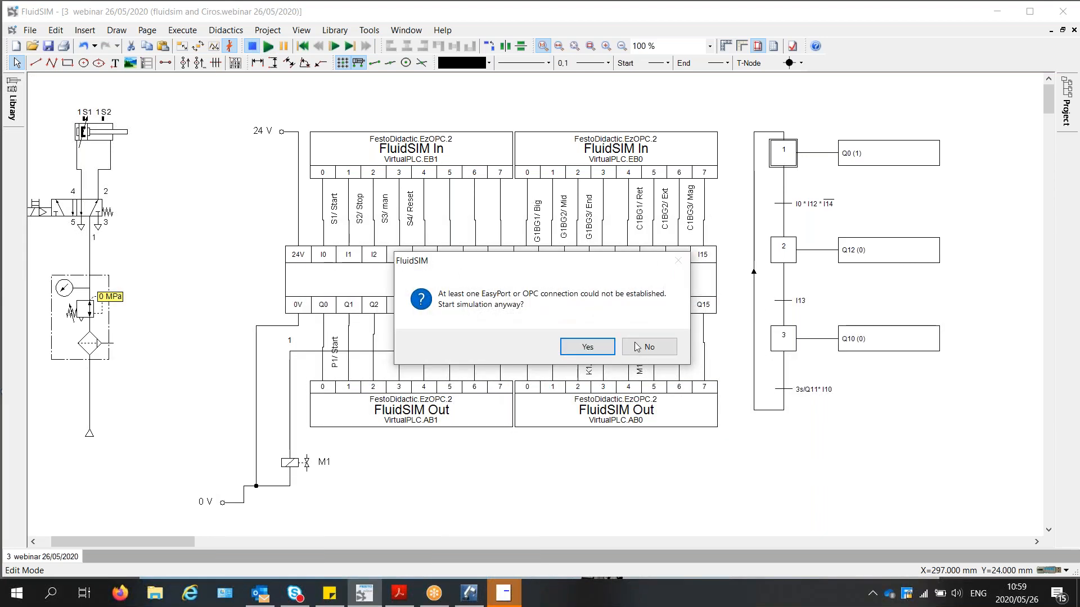
click(648, 346)
click(786, 392)
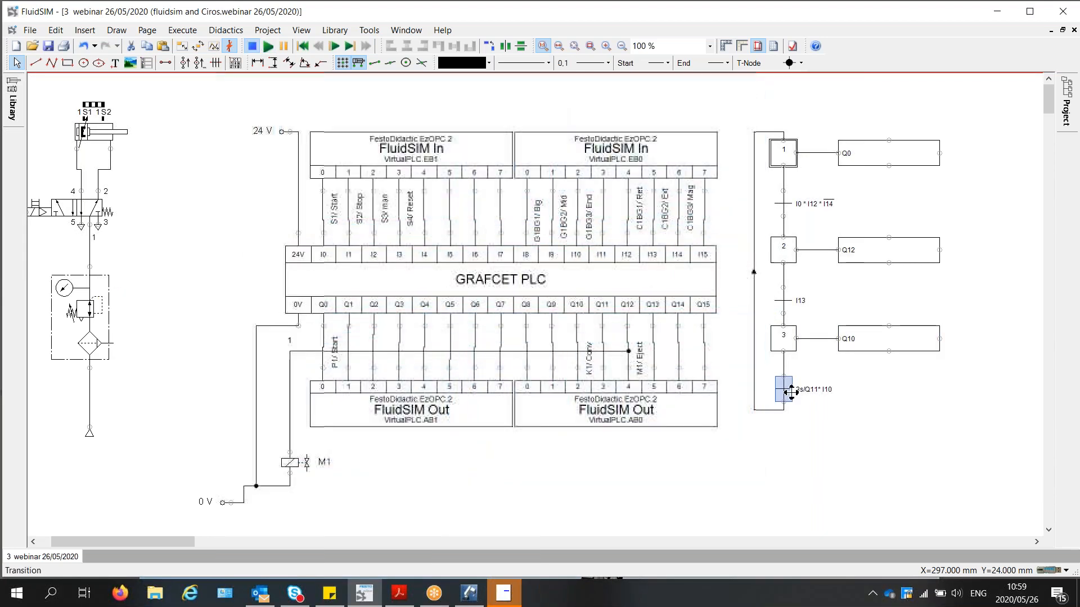
double_click(786, 392)
click(445, 323)
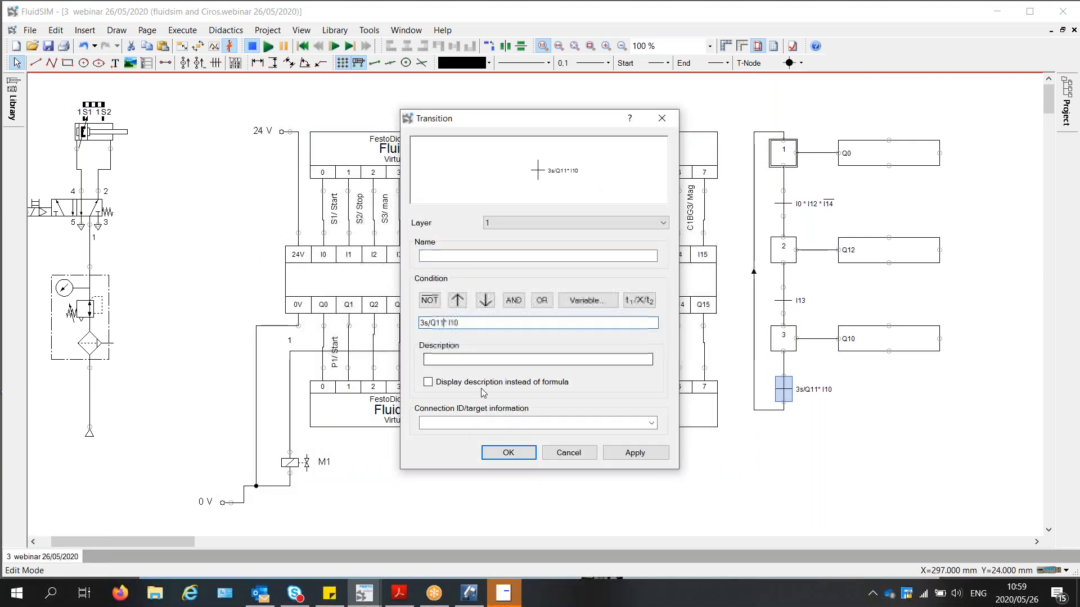
key(BackSpace)
text(0)
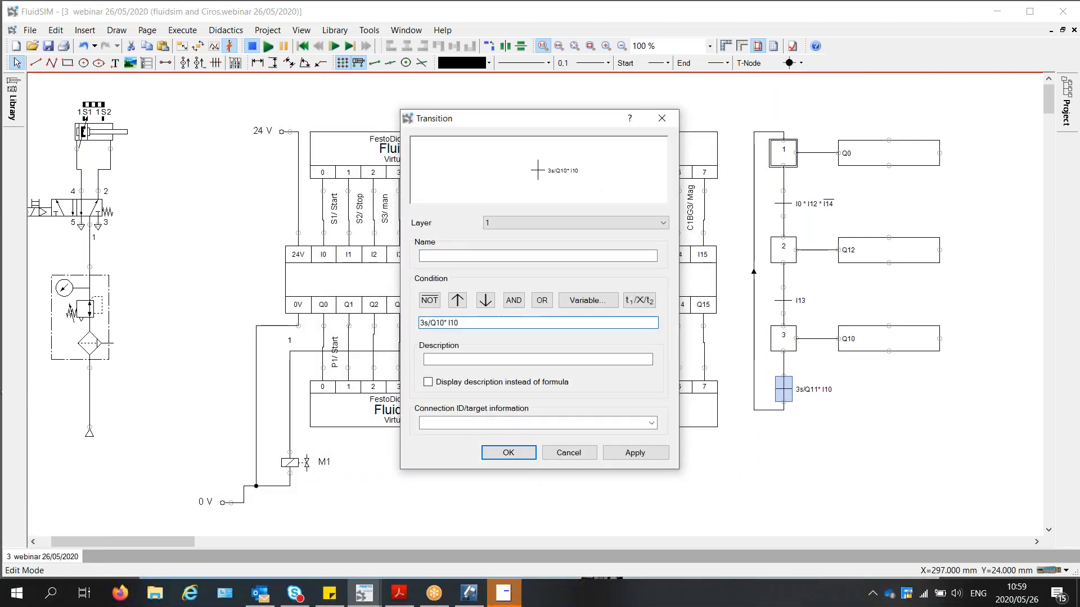
click(507, 453)
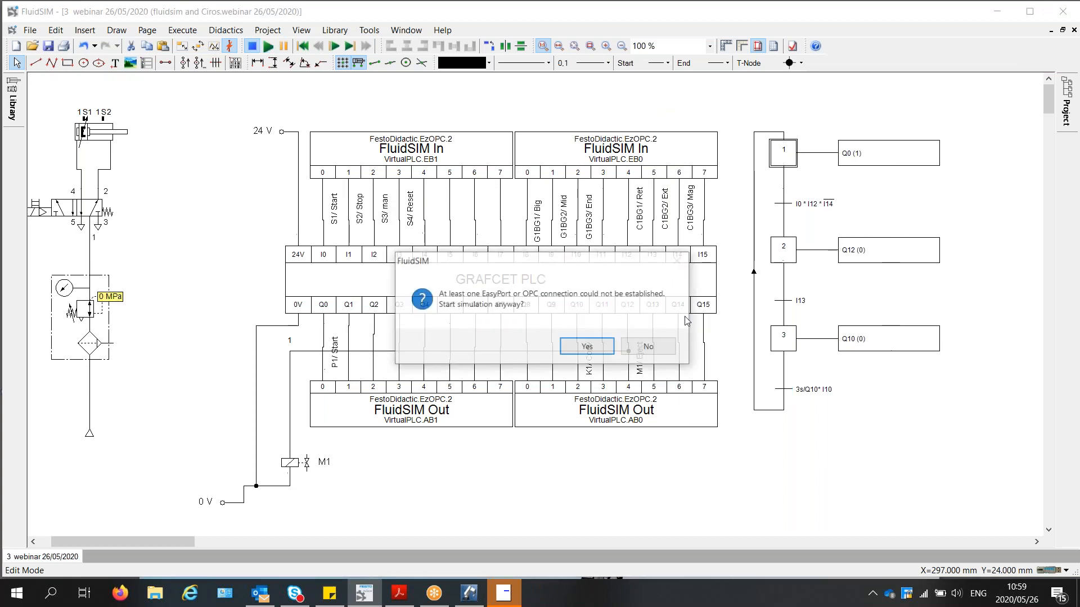
- Start the FluidSIM simulation despite the missing connection and raise the CIROS Studio window over the circuit to show the station
click(595, 350)
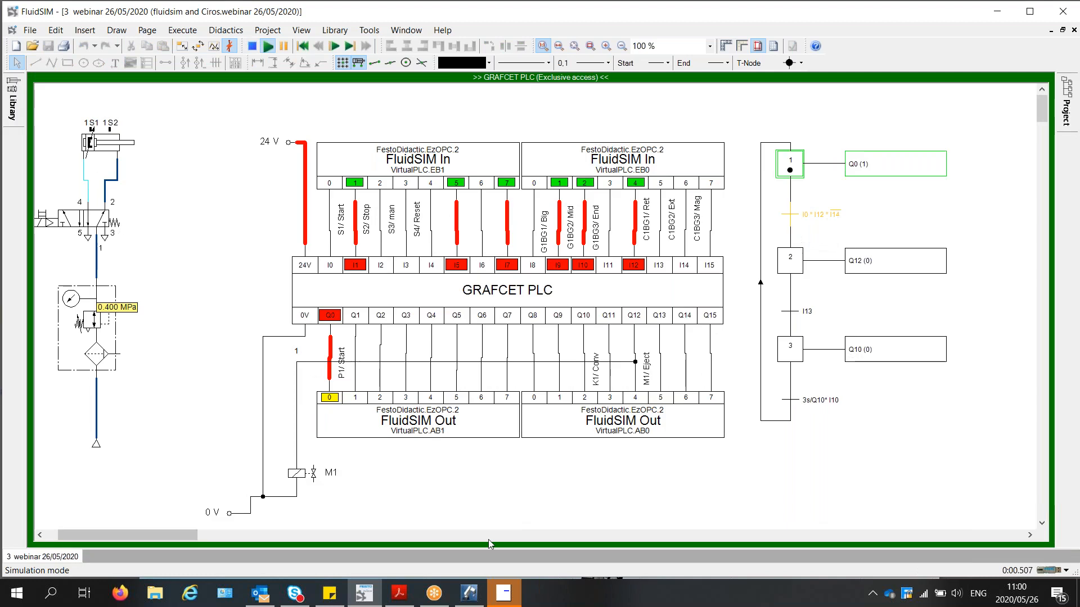
click(470, 594)
drag(519, 472, 524, 340)
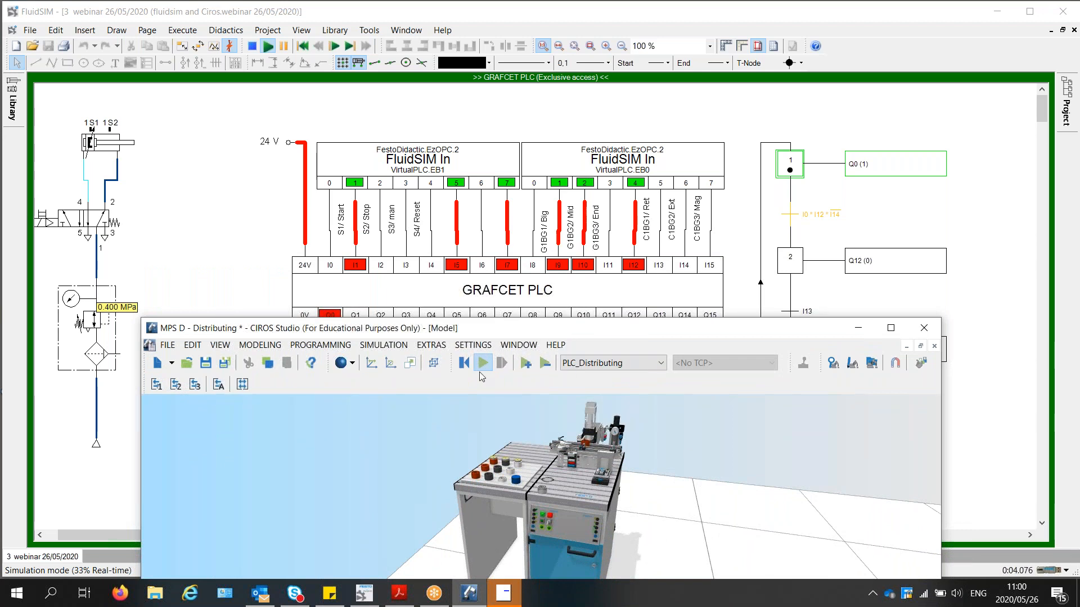
- Reset and restart the CIROS Studio simulation, and operate the green Start button on the Distributing station's control panel
click(463, 364)
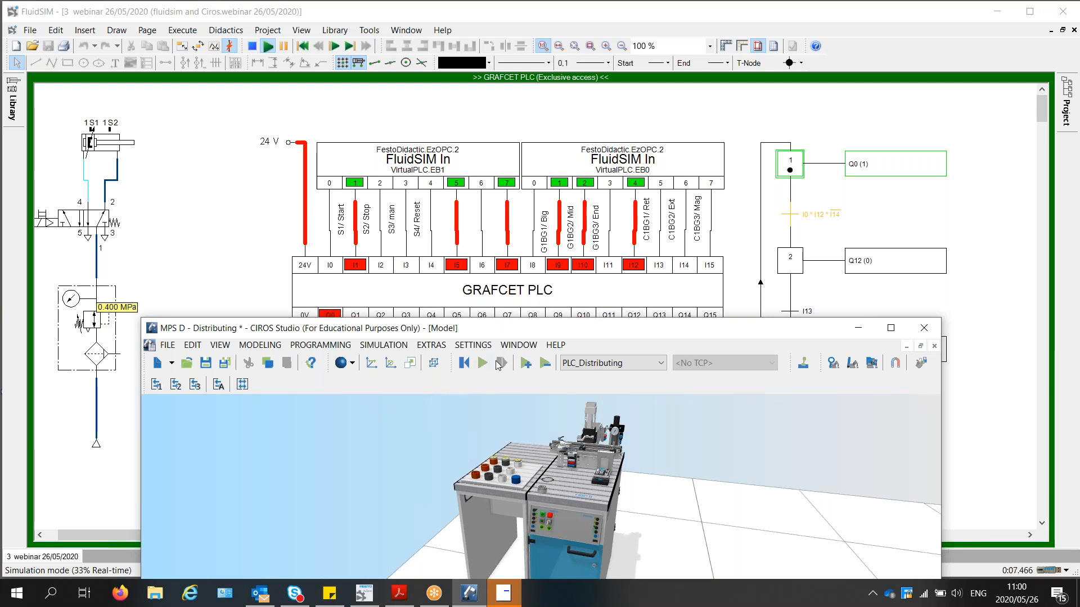
click(483, 363)
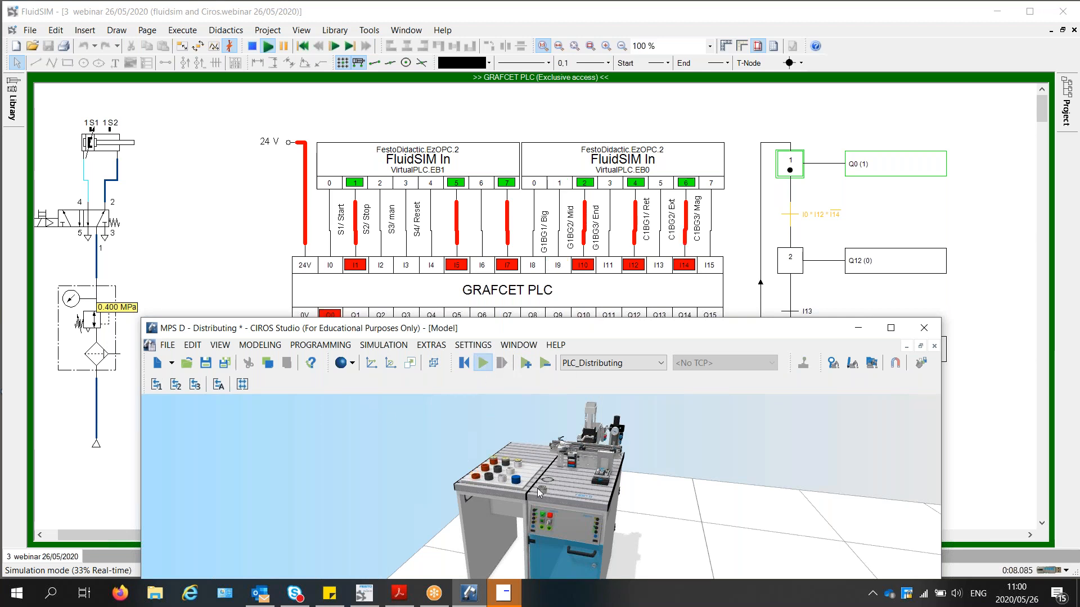
click(545, 518)
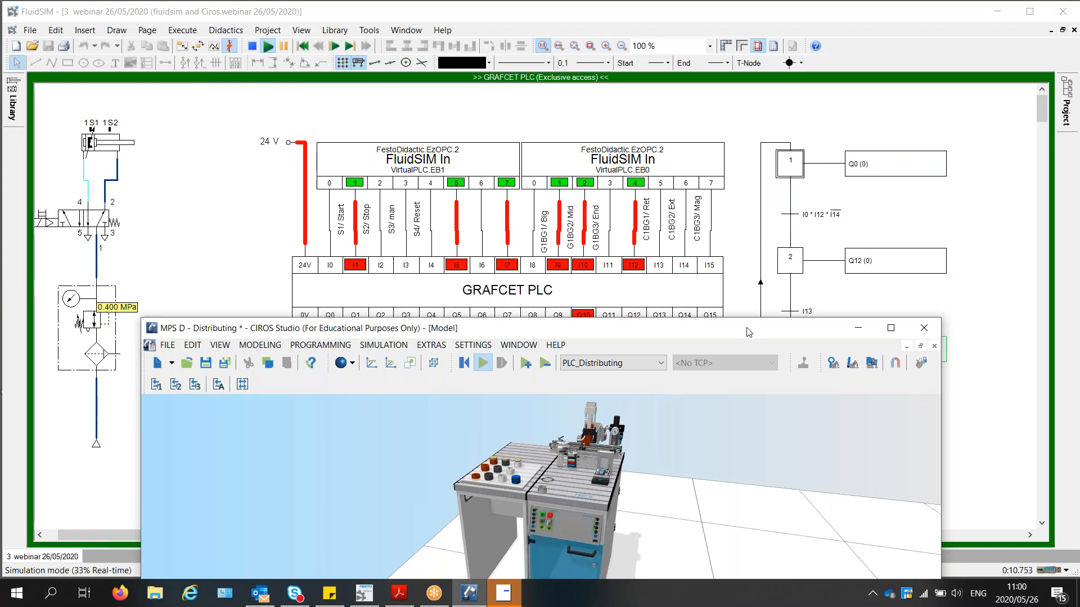
- Lower the CIROS Studio window to uncover the whole GRAFCET chart and return to the FluidSIM circuit
drag(743, 338, 718, 467)
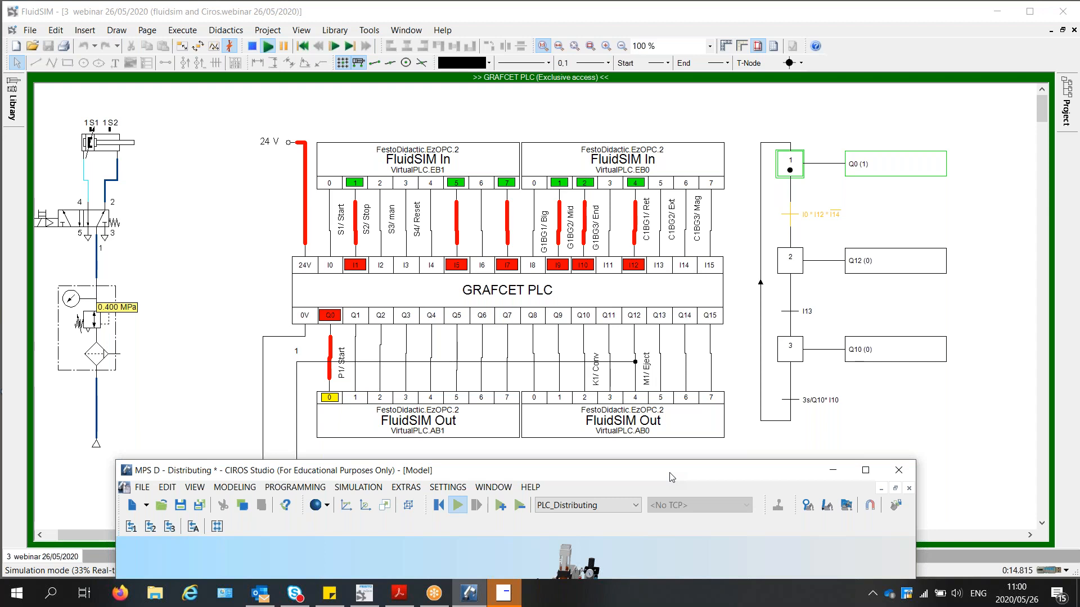
drag(670, 476, 672, 455)
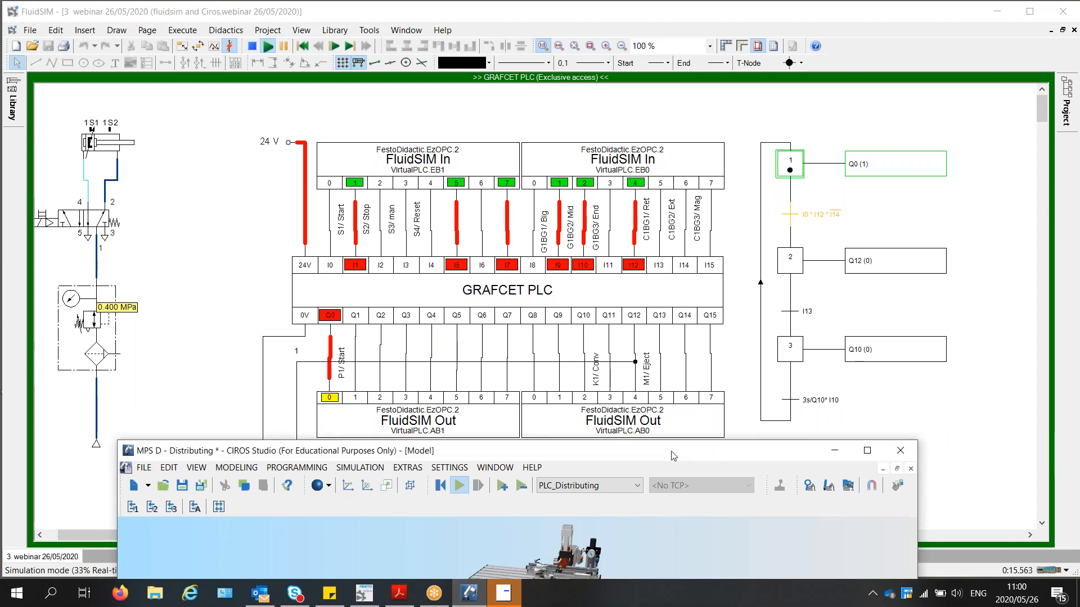
click(519, 15)
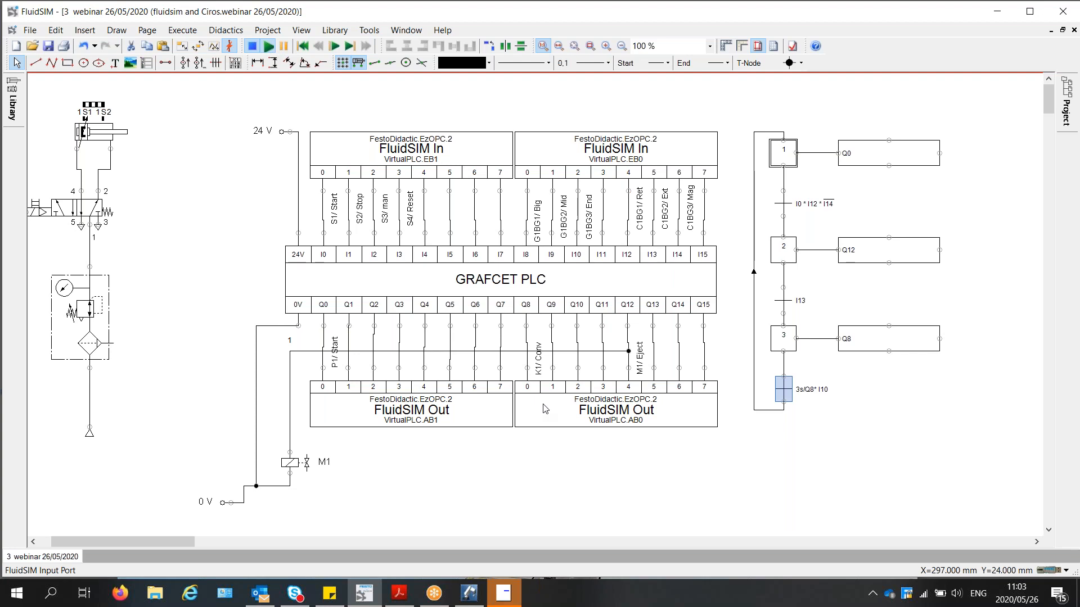
- Accept starting the FluidSIM simulation of the Q8 circuit without every connection and raise the CIROS Studio window to show the station
click(469, 594)
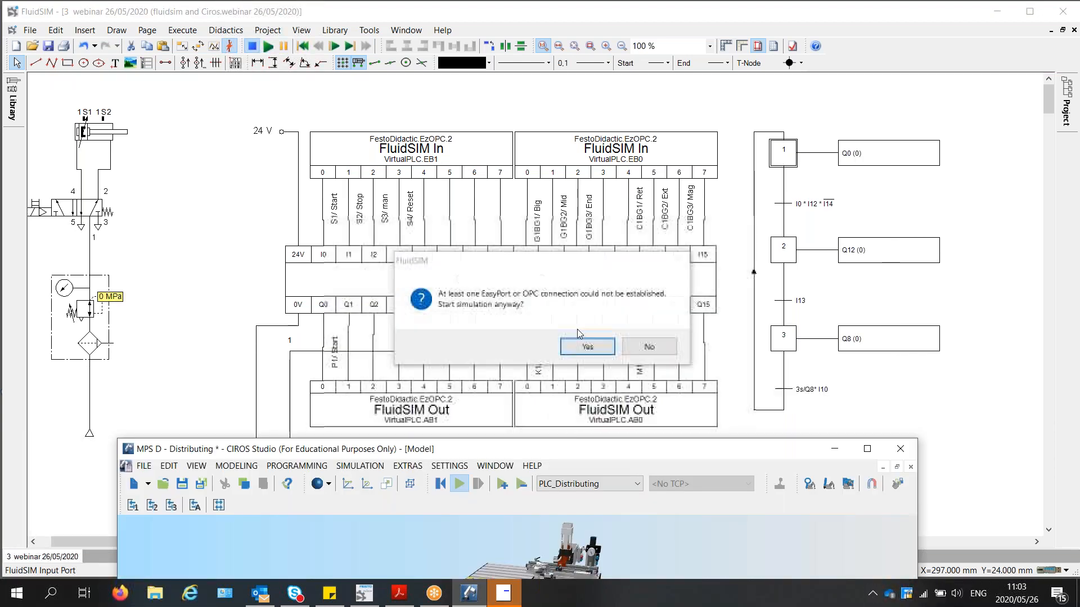
click(579, 351)
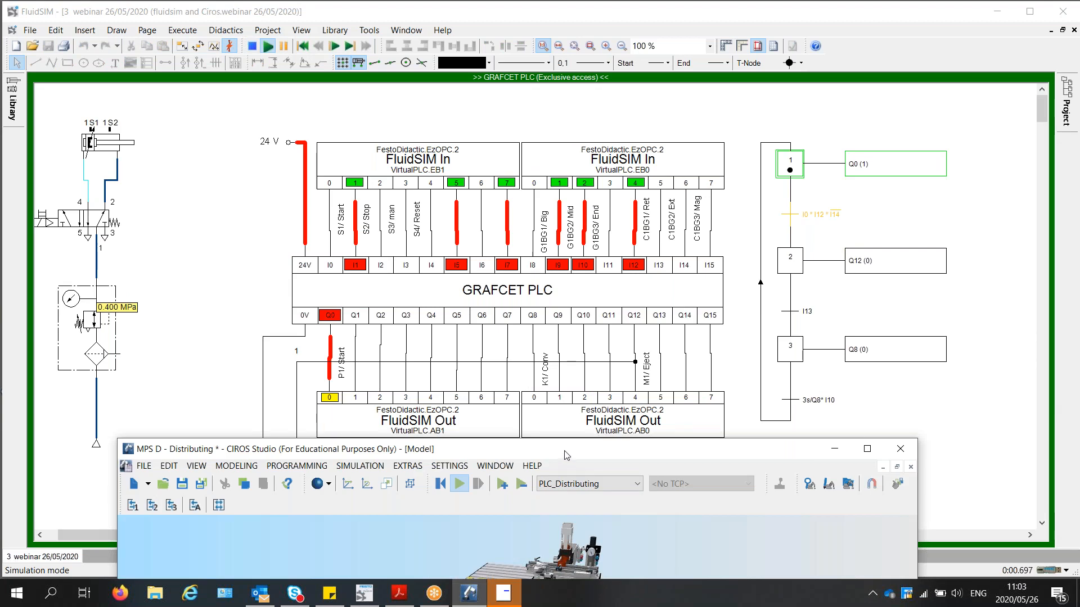
drag(561, 449, 582, 380)
drag(582, 335, 564, 335)
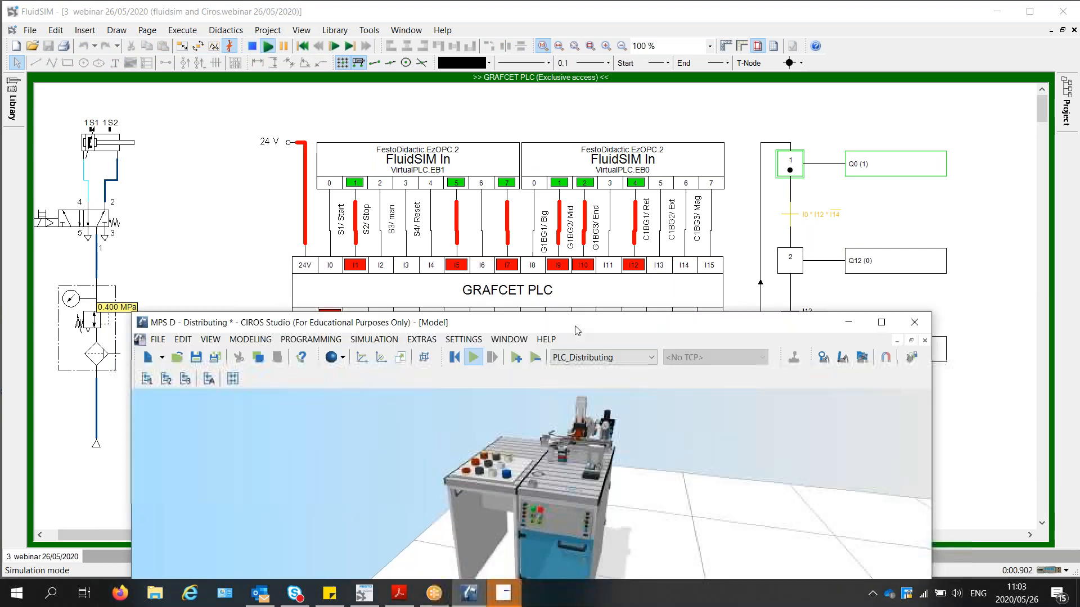
- Reset the CIROS model, run its simulation again, and trigger the Q8 control sequence with the station's green Start button
click(443, 371)
click(462, 371)
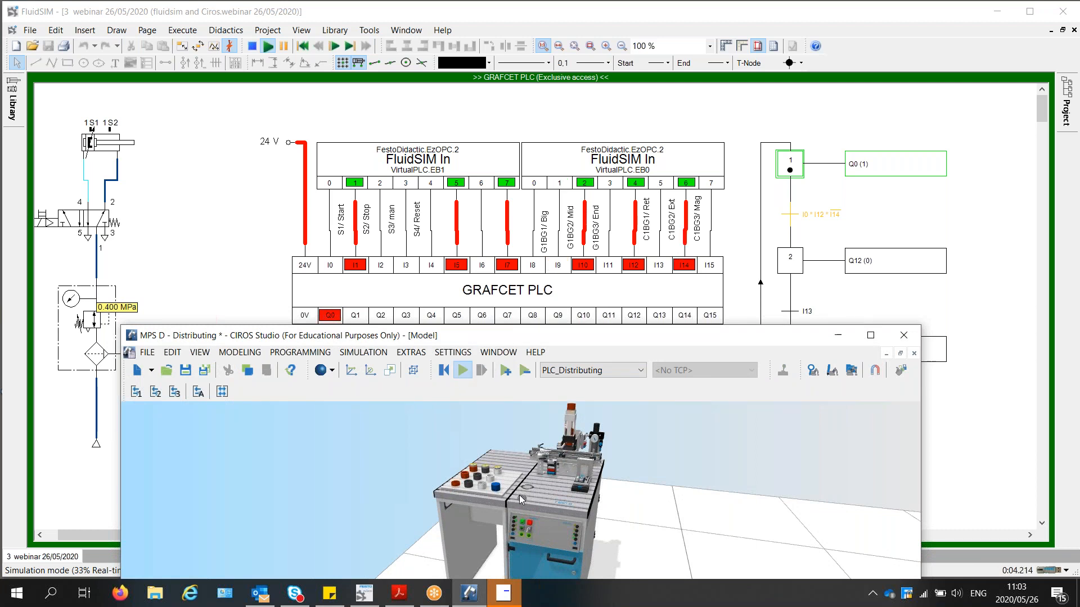
click(521, 528)
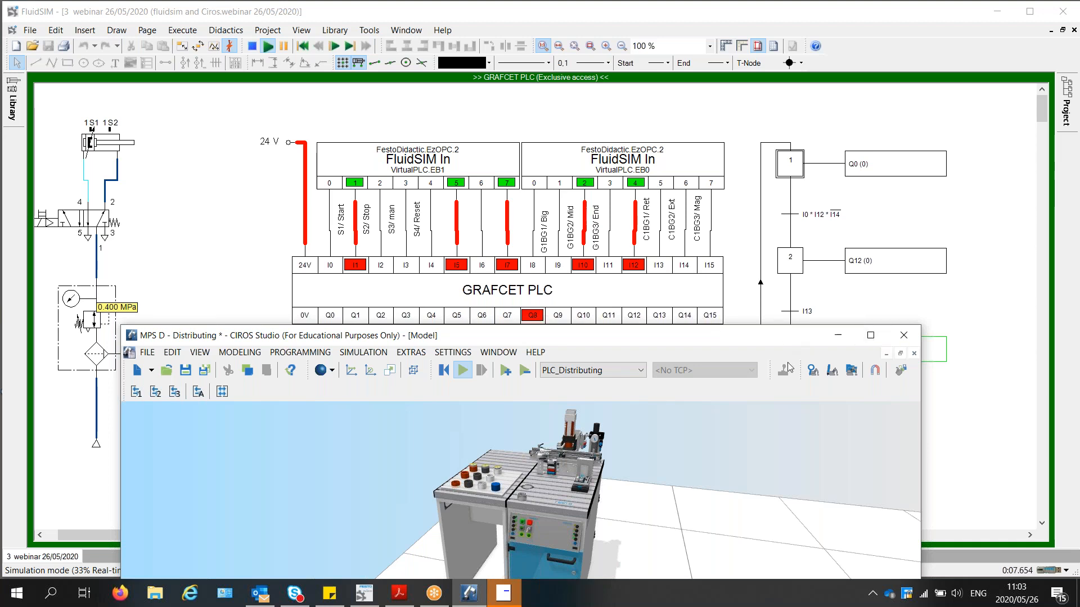
- Maximize the CIROS Studio window without its Messages pane and operate the Distributing station's green Start button twice
drag(790, 367, 780, 241)
click(868, 238)
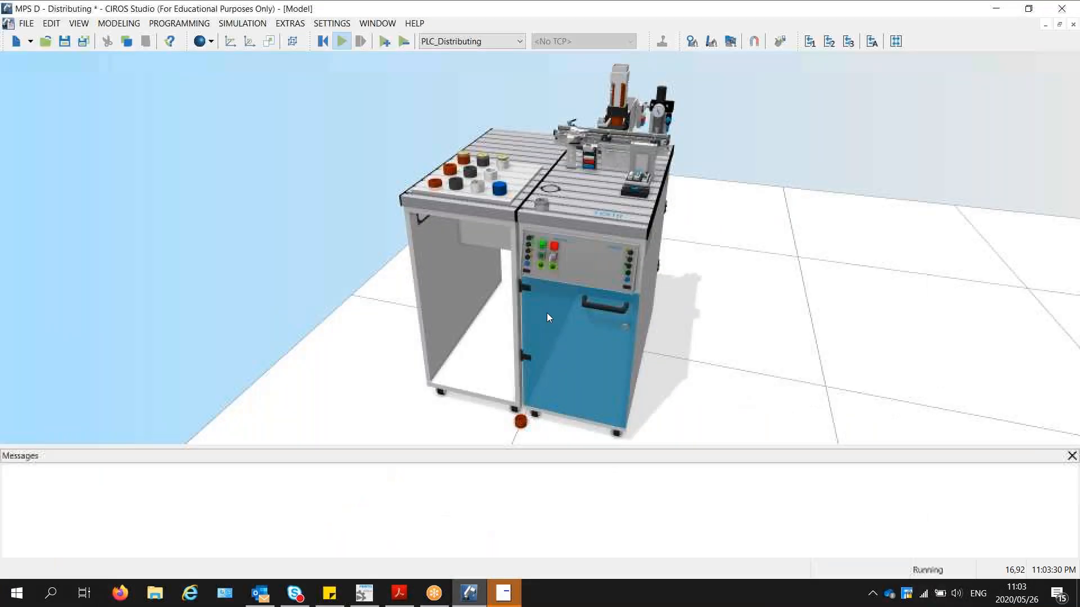
click(542, 245)
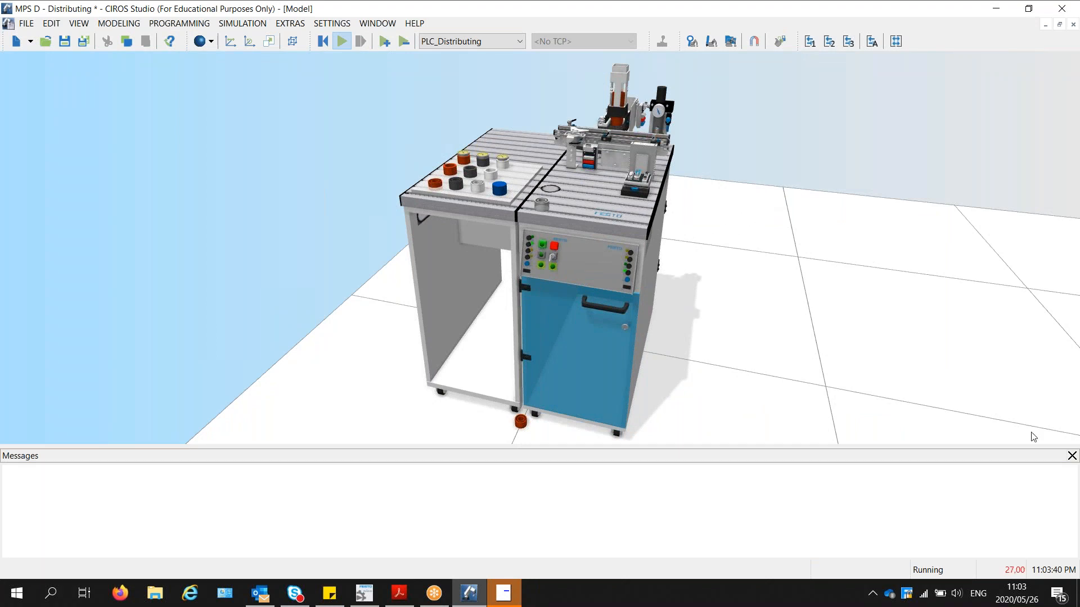
click(1070, 456)
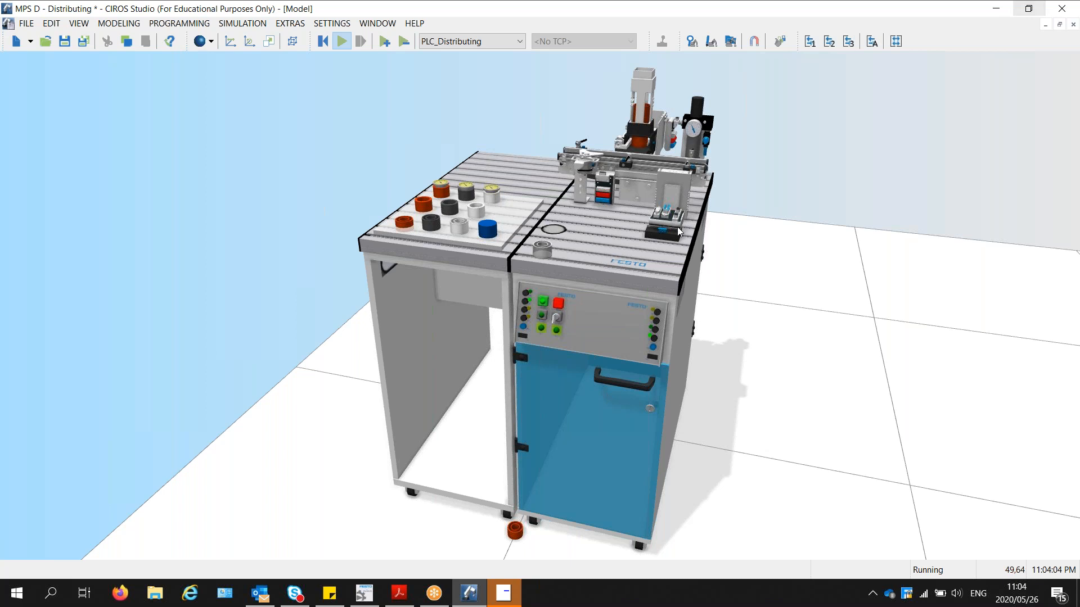
click(544, 302)
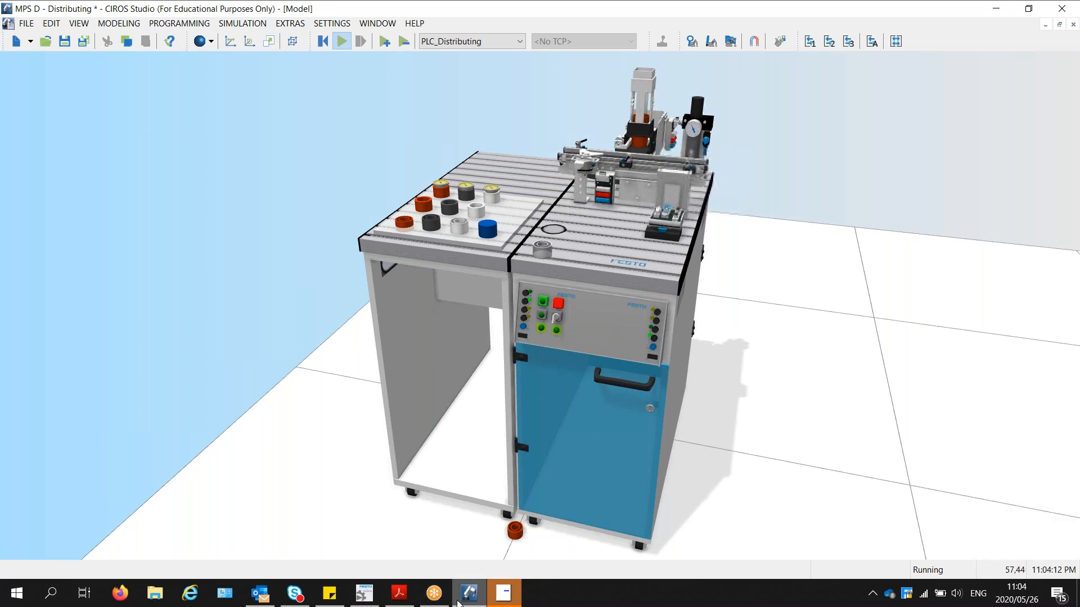
- Restore the CIROS Studio window to a smaller size below the FluidSIM GRAFCET inputs and operate the station's green Start button
click(365, 594)
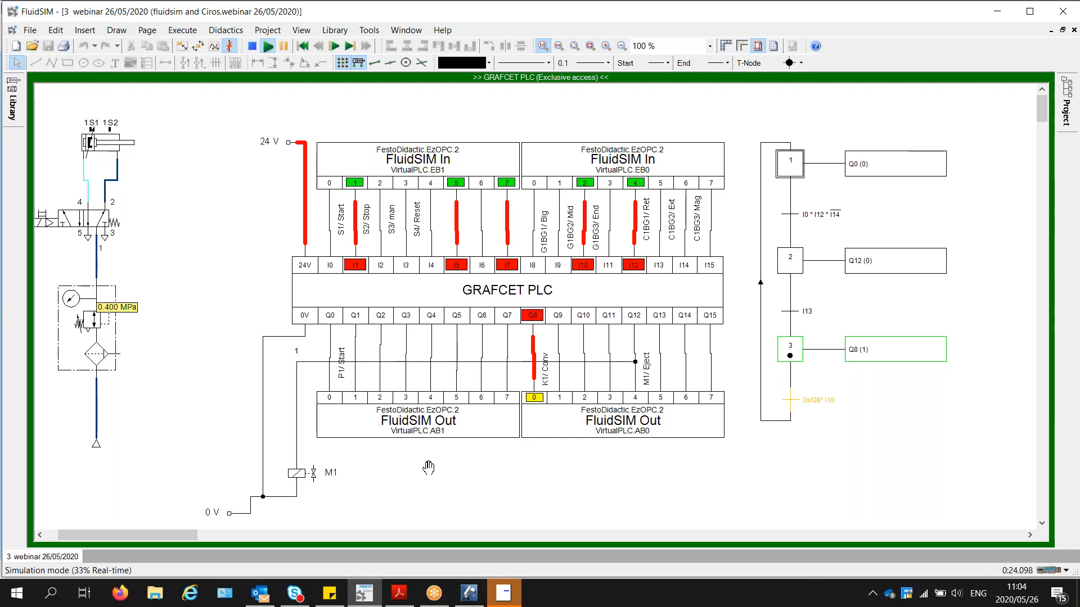
click(469, 593)
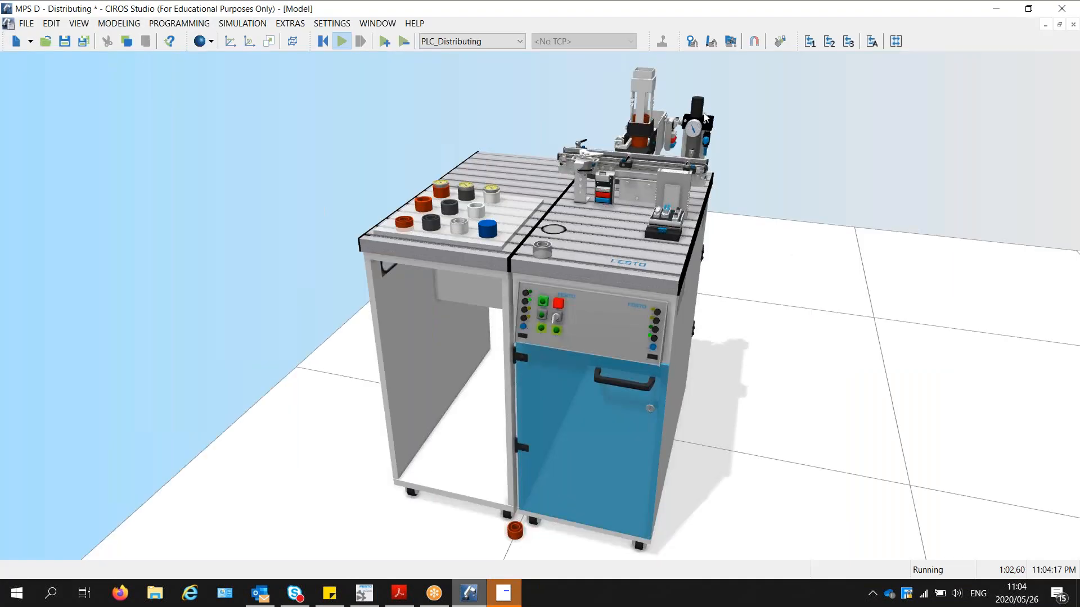
double_click(742, 11)
drag(658, 254, 619, 338)
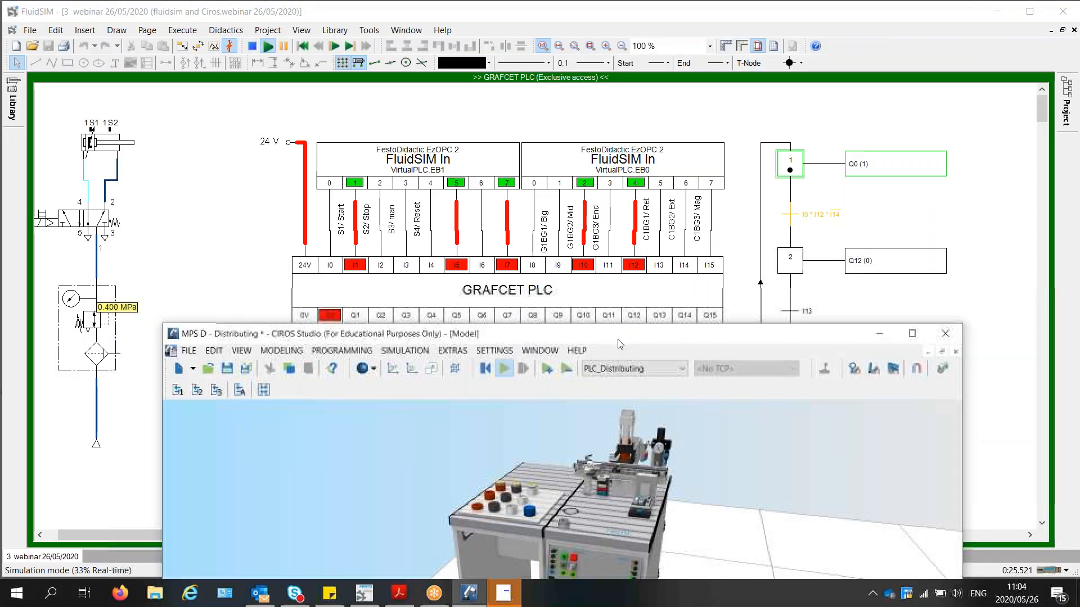
click(566, 558)
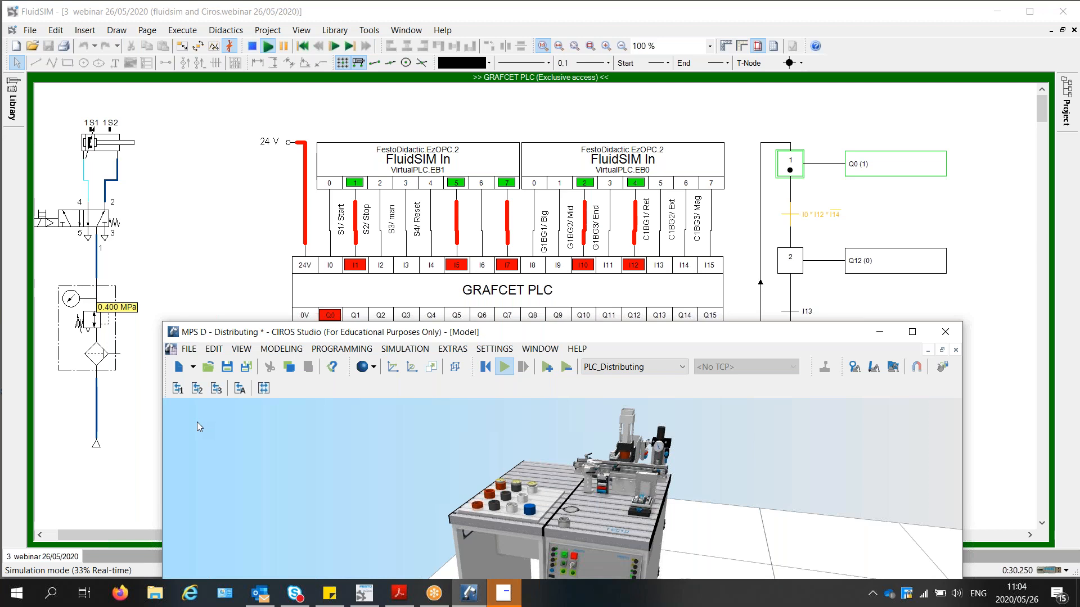
key(XF86AudioRaiseVolume)
key(XF86AudioRaiseVolume)
key(XF86AudioRaiseVolume)
key(XF86AudioRaiseVolume)
key(XF86AudioRaiseVolume)
key(XF86AudioRaiseVolume)
key(XF86AudioRaiseVolume)
key(XF86AudioRaiseVolume)
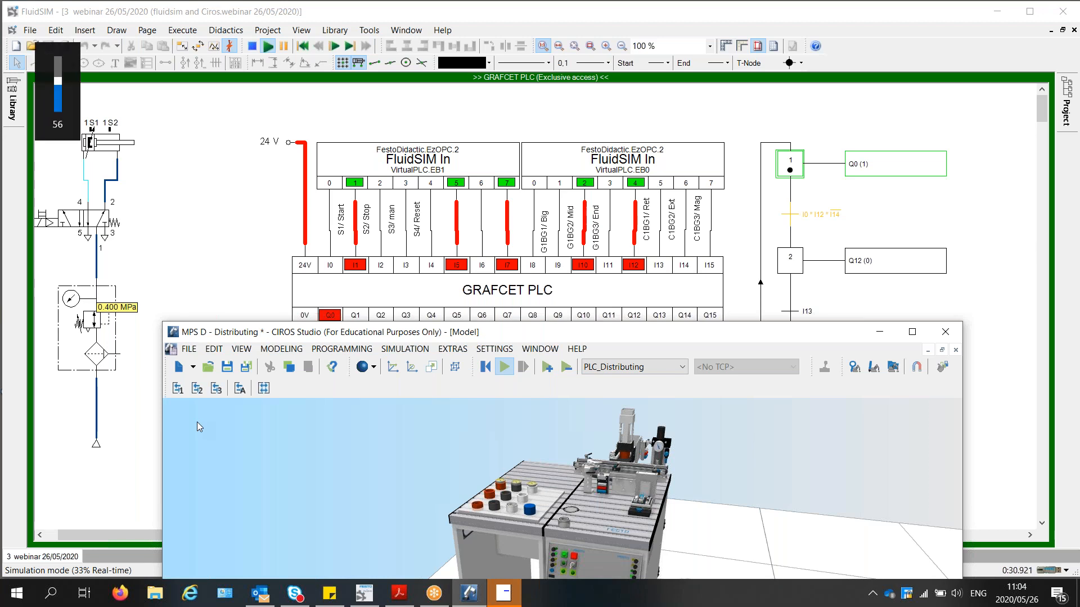
key(XF86AudioRaiseVolume)
key(XF86AudioRaiseVolume)
key(XF86AudioRaiseVolume)
key(XF86AudioRaiseVolume)
key(XF86AudioRaiseVolume)
key(XF86AudioRaiseVolume)
key(XF86AudioRaiseVolume)
key(XF86AudioRaiseVolume)
key(XF86AudioRaiseVolume)
key(XF86AudioRaiseVolume)
key(XF86AudioRaiseVolume)
key(XF86AudioRaiseVolume)
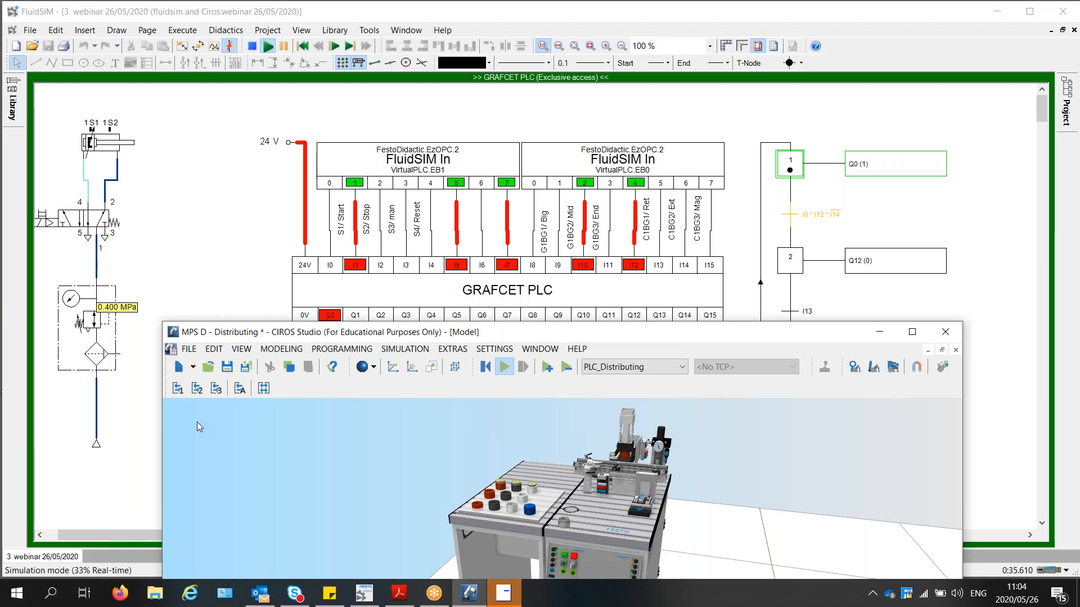
key(XF86AudioLowerVolume)
key(XF86AudioLowerVolume)
key(XF86AudioLowerVolume)
key(XF86AudioLowerVolume)
key(XF86AudioLowerVolume)
key(XF86AudioLowerVolume)
key(XF86AudioLowerVolume)
key(XF86AudioLowerVolume)
key(XF86AudioLowerVolume)
key(XF86AudioLowerVolume)
key(XF86AudioLowerVolume)
key(XF86AudioLowerVolume)
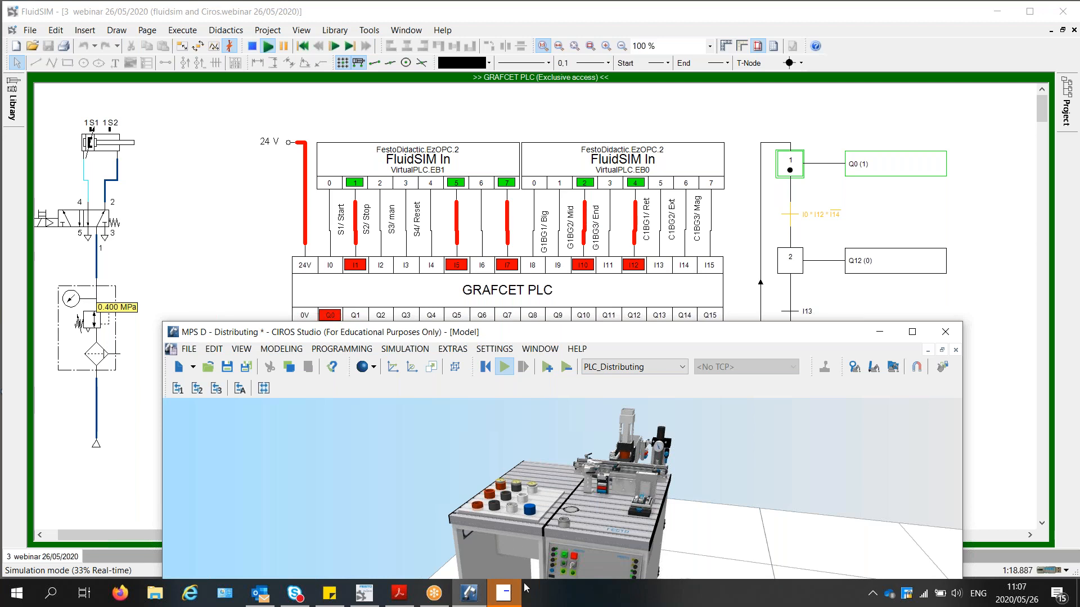
- Review the EzOPC data flow overview, check the CIROS station, and return to the FluidSIM circuit
click(503, 593)
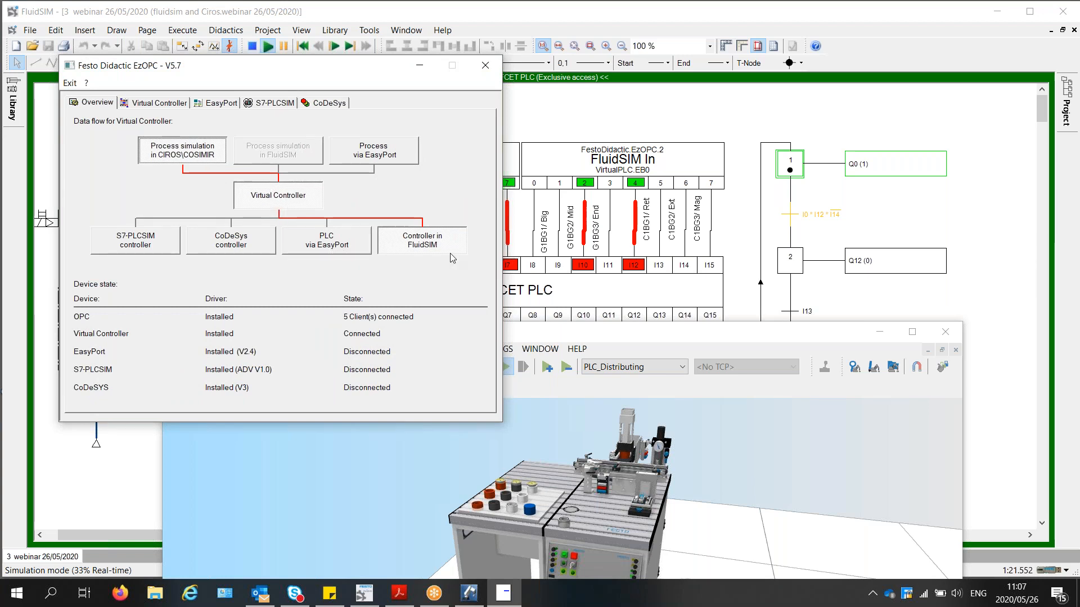
click(789, 21)
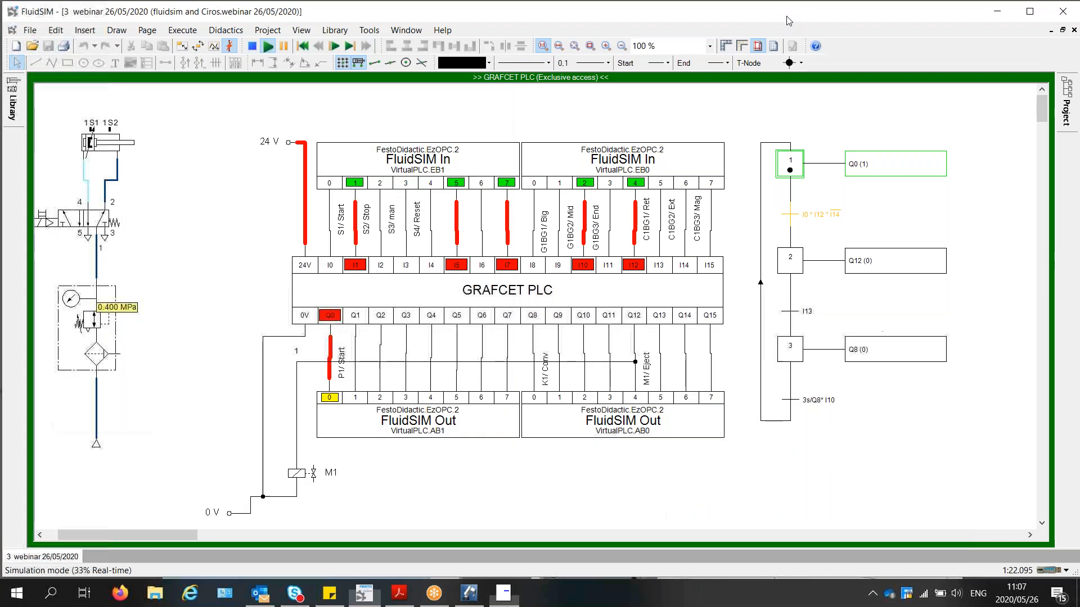
click(471, 597)
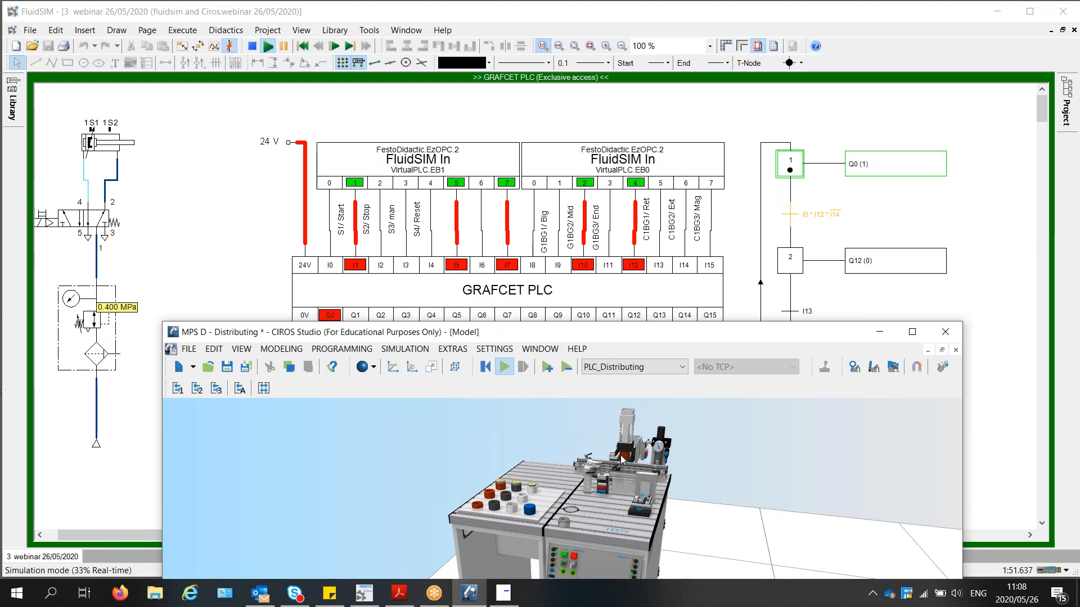
click(515, 16)
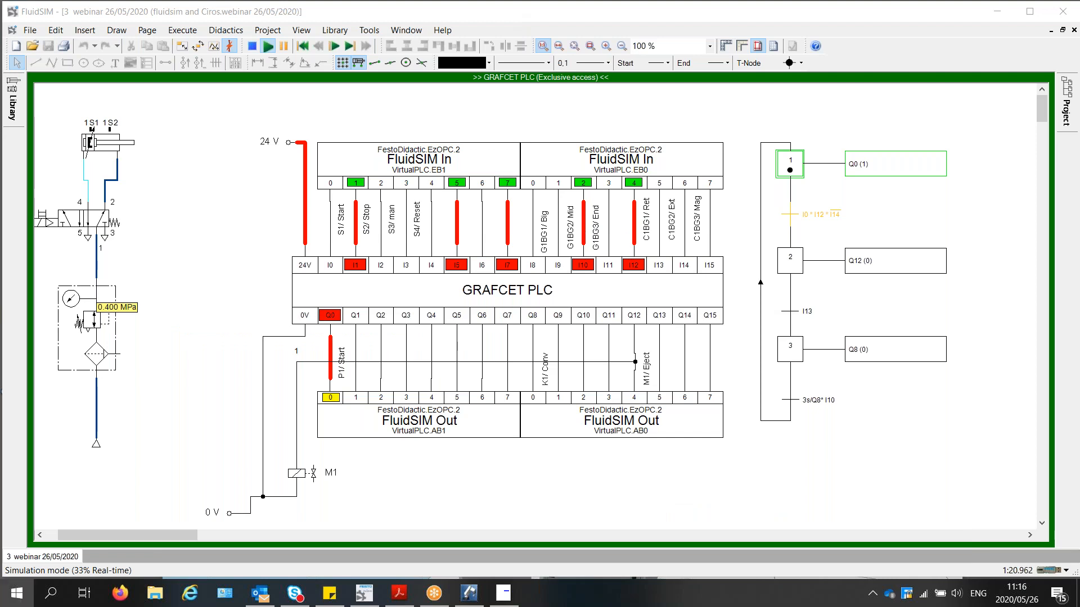
- Search the installed apps for fluidsim, browse the Hydraulics, Select Technologies and Electrical Engineering editions, and choose FluidSIM 5 Pneumatics
key(super)
text(fluid)
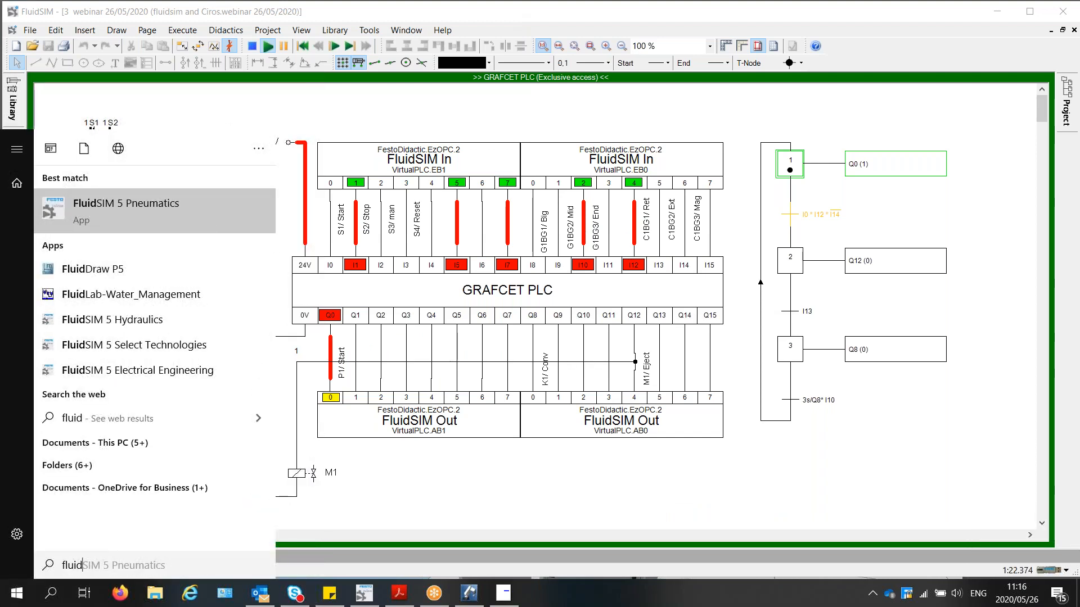
text(sim)
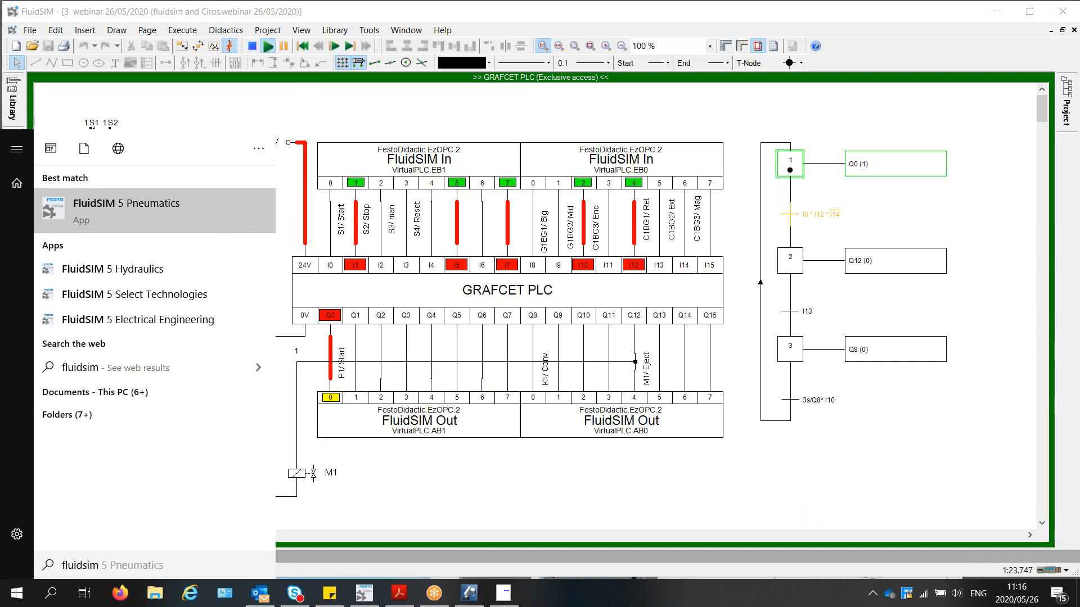
key(Down)
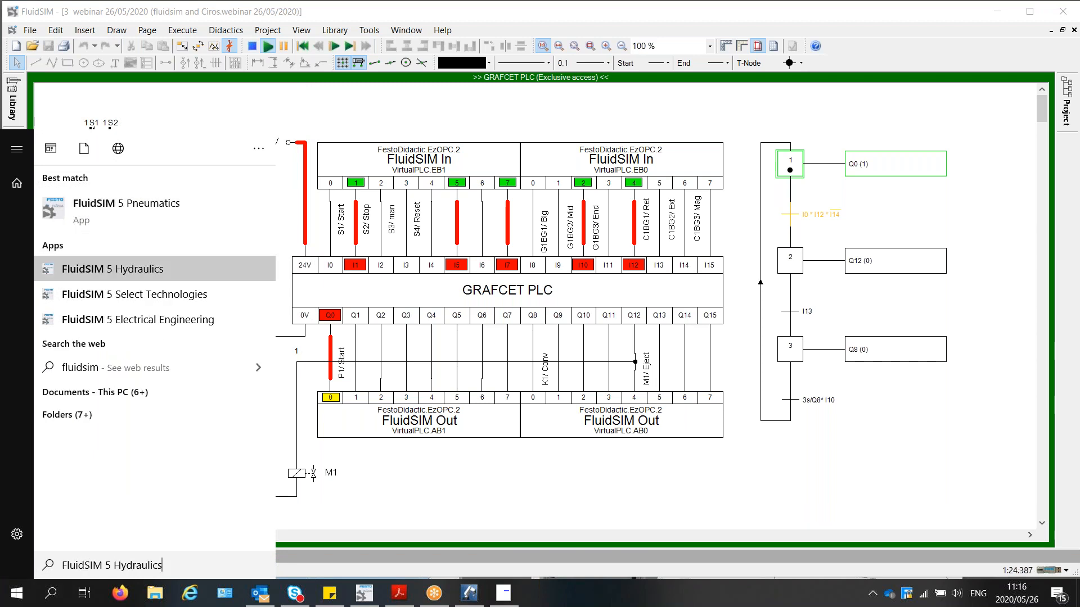
key(Down)
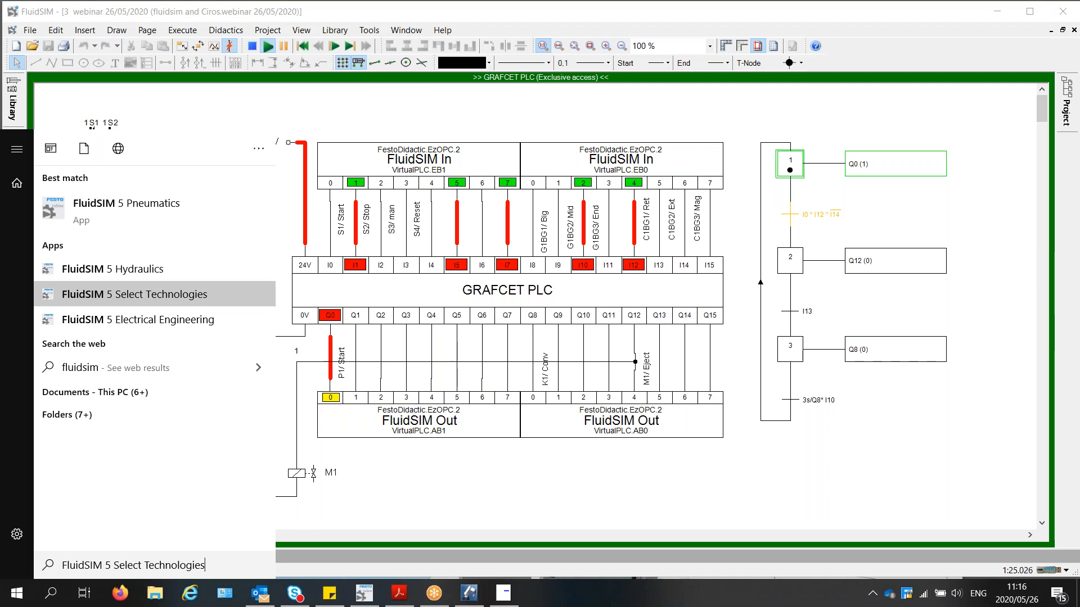
key(Down)
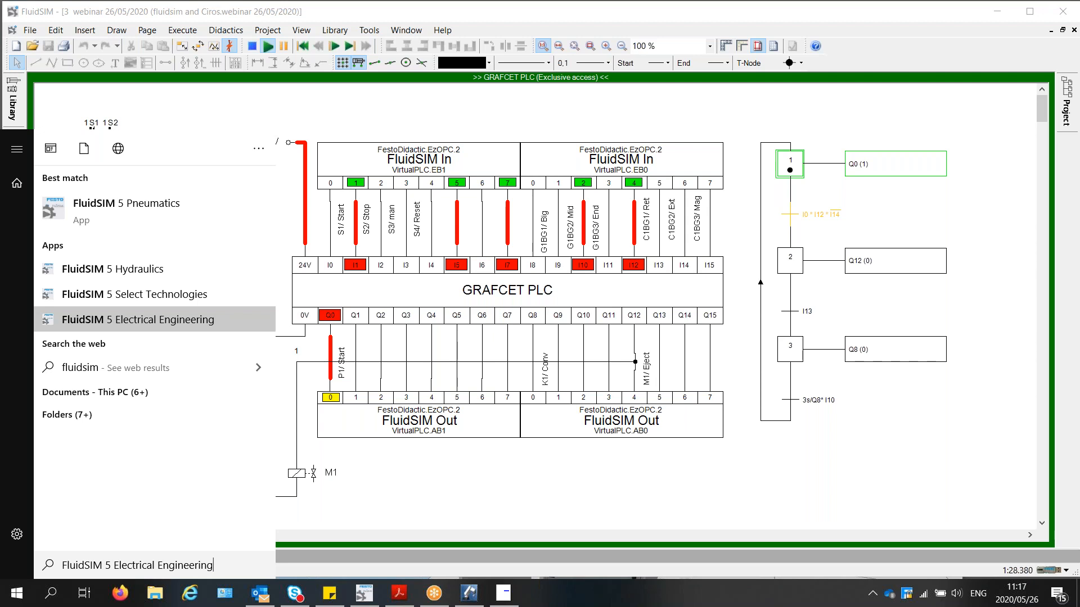
click(183, 214)
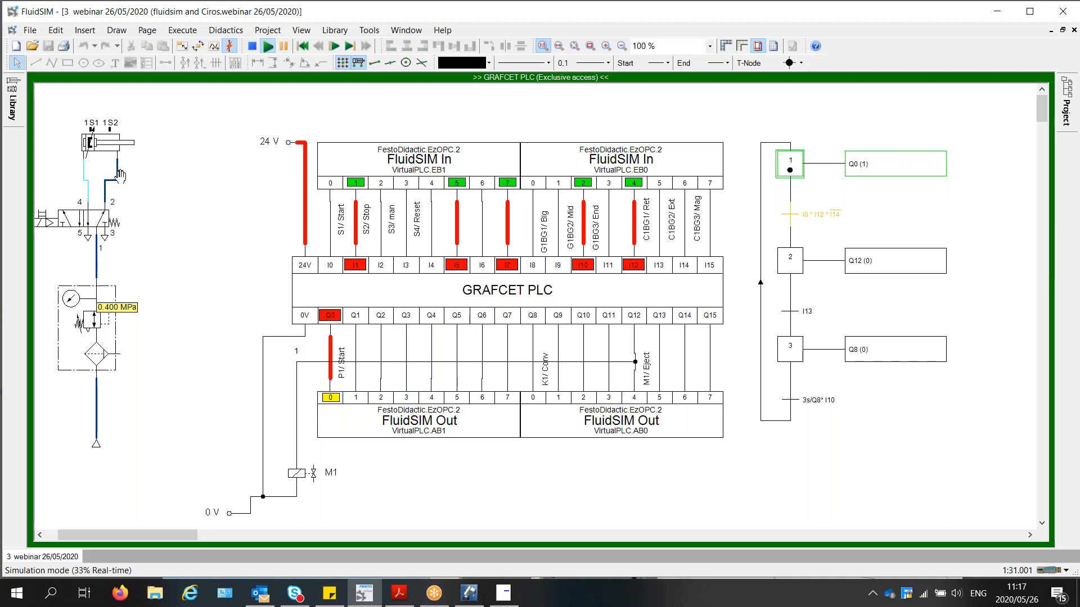
- Examine the Pneumatic, Electrical Controls, GRAFCET and EasyPort/OPC/DDE symbol groups in the library, collapsing Electrical Controls and expanding Pneumatic
click(15, 101)
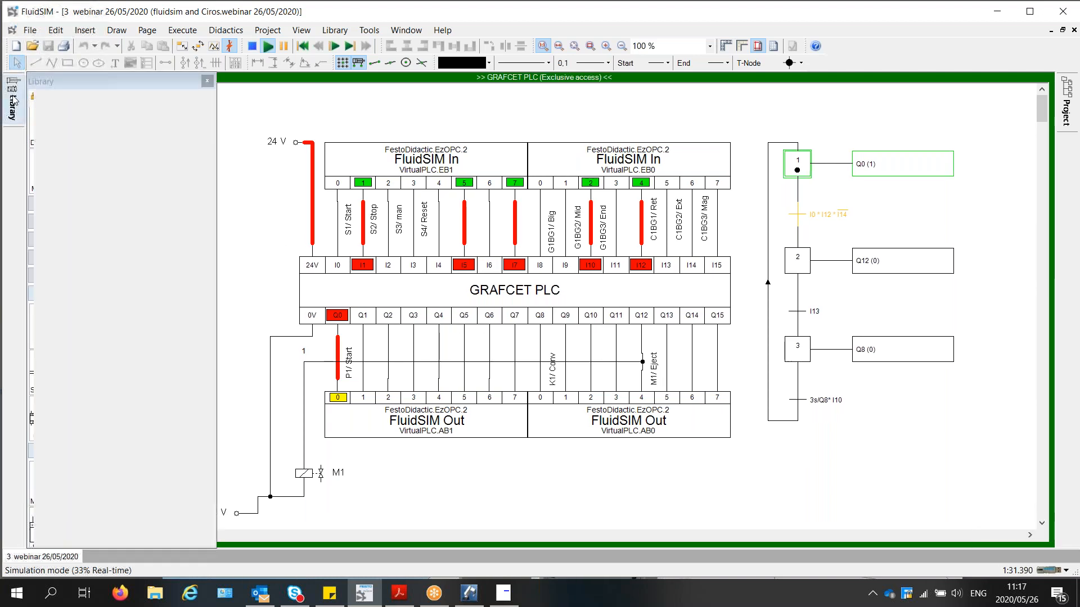
drag(214, 149, 218, 102)
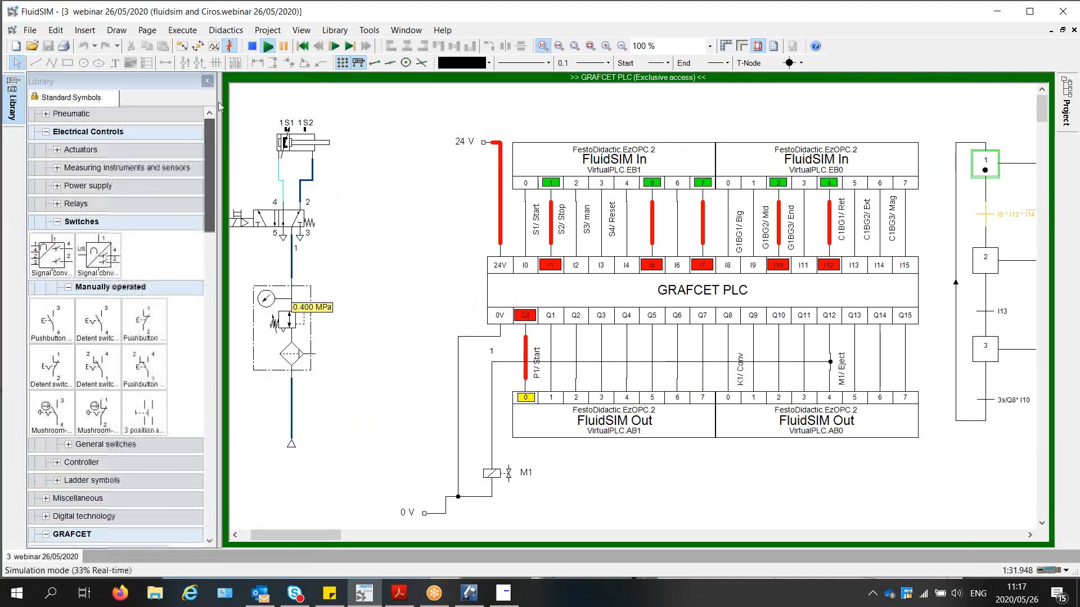
click(46, 113)
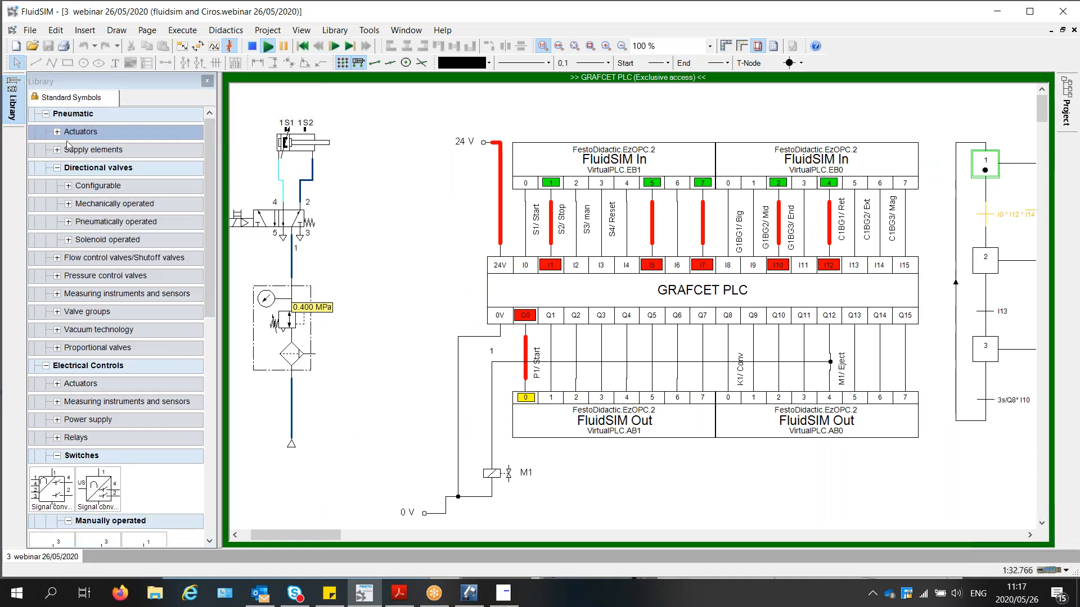
click(46, 114)
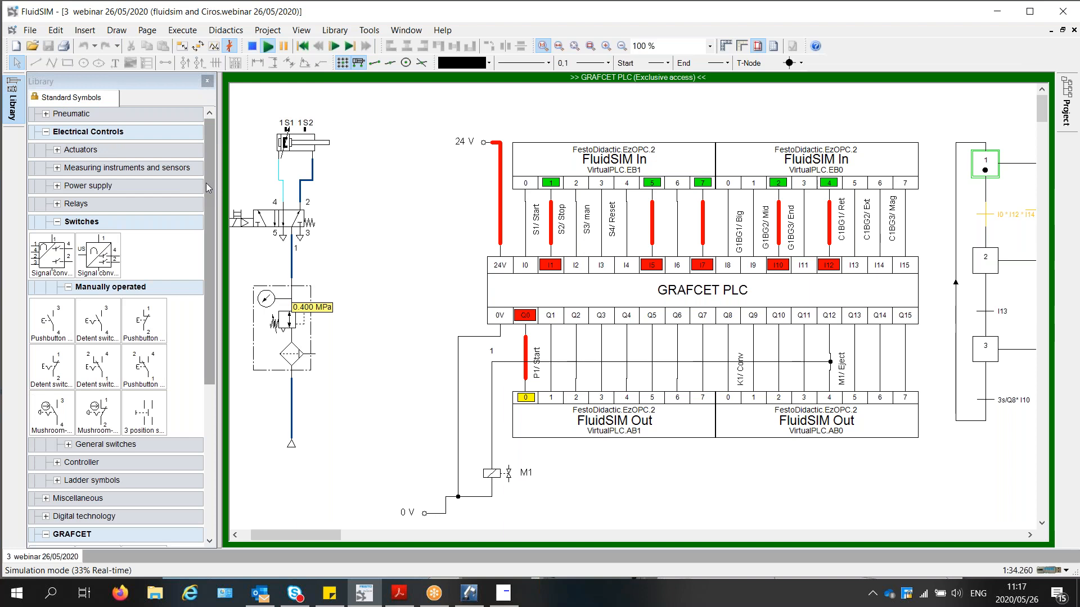
drag(209, 304, 214, 460)
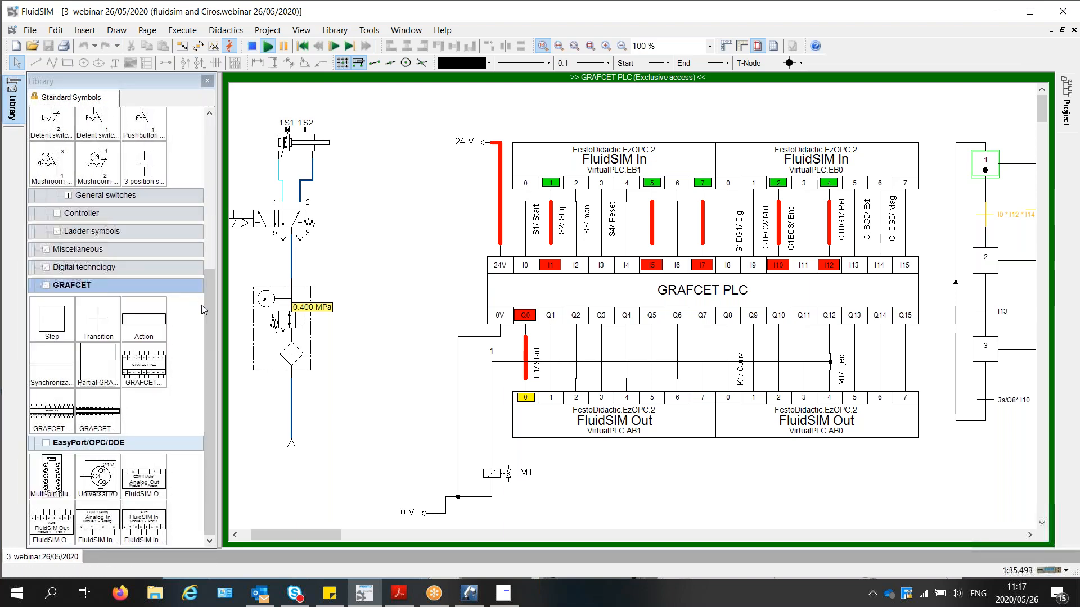
drag(211, 285, 209, 138)
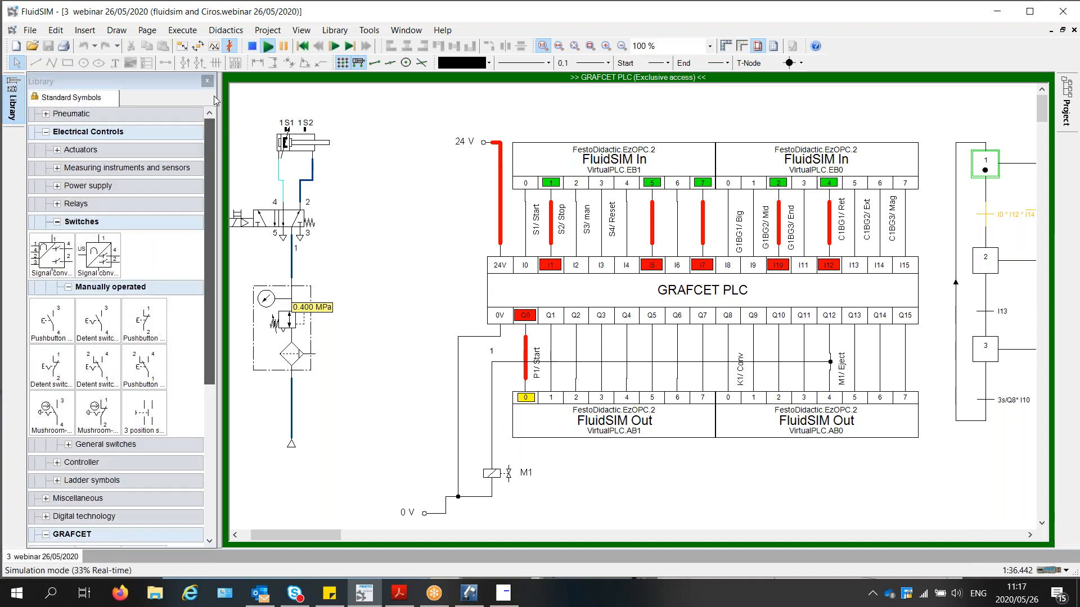
click(45, 132)
click(46, 114)
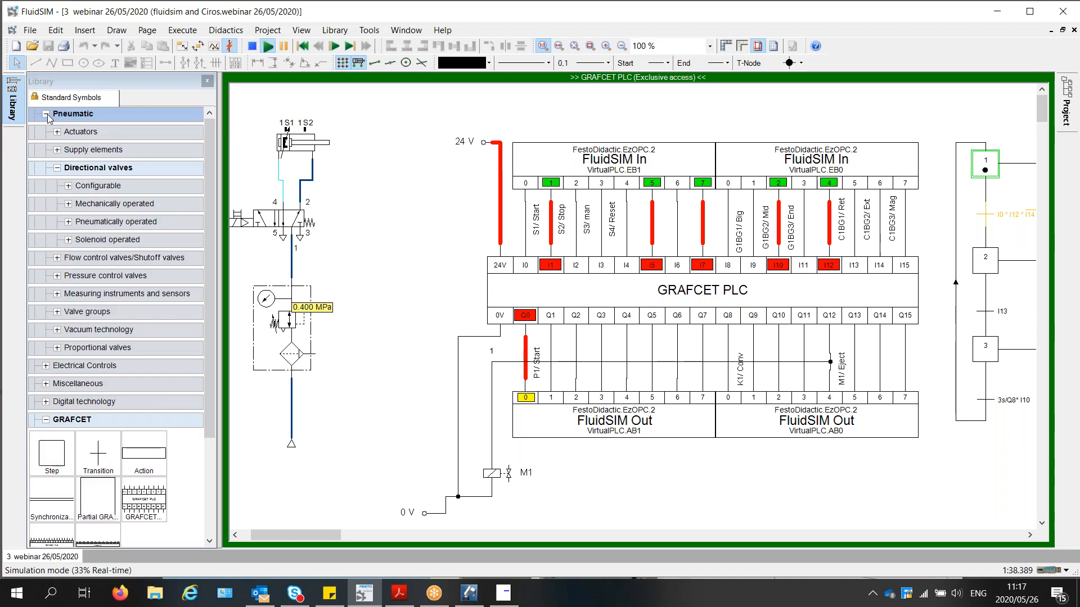